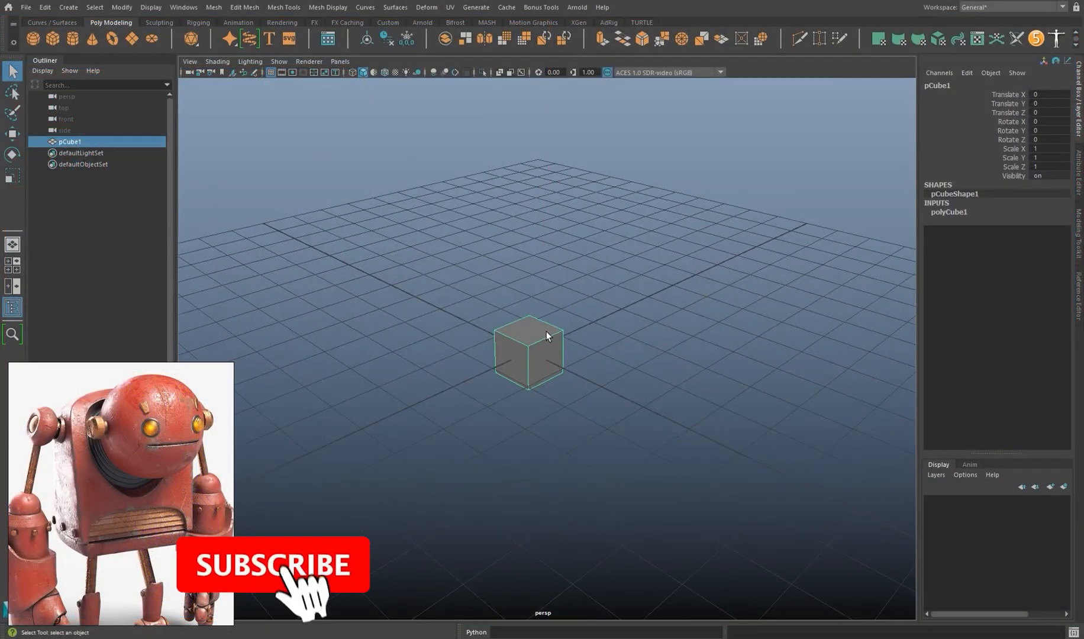
Scale the cube uniformly to about 4.446 as the robot's torso.
{"action": "scroll", "coordinate": [546, 332], "scroll_direction": "up", "scroll_amount": 3}
{"action": "key", "text": "e"}
{"action": "key", "text": "r"}
{"action": "left_click_drag", "start_coordinate": [542, 334], "coordinate": [621, 328]}
{"action": "scroll", "coordinate": [622, 329], "scroll_direction": "down", "scroll_amount": 3}
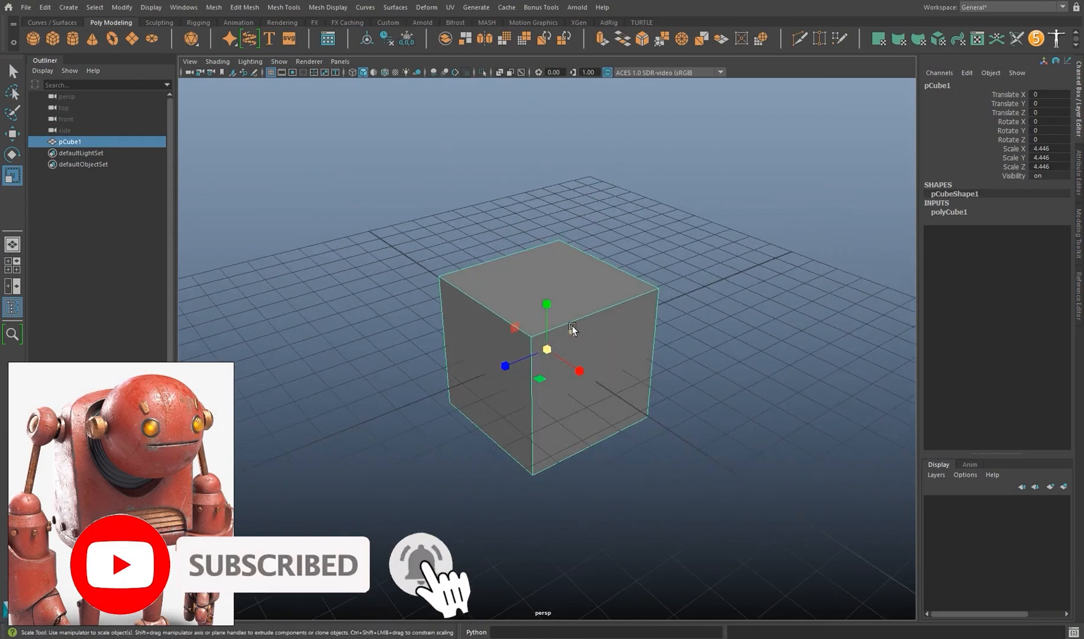
Move the torso cube straight up so it floats well above the grid.
{"action": "key", "text": "space"}
{"action": "key", "text": "space"}
{"action": "key", "text": "w"}
{"action": "left_click_drag", "start_coordinate": [547, 312], "coordinate": [555, 163]}
{"action": "key", "text": "space"}
{"action": "key", "text": "space"}
{"action": "scroll", "coordinate": [575, 283], "scroll_direction": "up", "scroll_amount": 2}
{"action": "middle_click_drag", "start_coordinate": [575, 283], "coordinate": [567, 332], "text": "alt"}
{"action": "scroll", "coordinate": [568, 332], "scroll_direction": "up", "scroll_amount": 2}
{"action": "left_click_drag", "start_coordinate": [567, 332], "coordinate": [591, 324], "text": "alt"}
Create a polygon sphere for the robot's shoulder joint.
{"action": "left_click", "coordinate": [554, 344]}
{"action": "scroll", "coordinate": [554, 344], "scroll_direction": "down", "scroll_amount": 1}
{"action": "right_click_drag", "start_coordinate": [537, 338], "coordinate": [559, 343], "text": "shift"}
{"action": "scroll", "coordinate": [571, 371], "scroll_direction": "down", "scroll_amount": 2}
{"action": "left_click_drag", "start_coordinate": [570, 371], "coordinate": [462, 211], "text": "alt"}
{"action": "scroll", "coordinate": [463, 211], "scroll_direction": "up", "scroll_amount": 3}
Shift the torso cube's upper front edge inward in edge mode so the front face slopes.
{"action": "left_click_drag", "start_coordinate": [541, 345], "coordinate": [646, 316], "text": "alt"}
{"action": "left_click", "coordinate": [646, 316]}
{"action": "right_click_drag", "start_coordinate": [647, 272], "coordinate": [647, 248]}
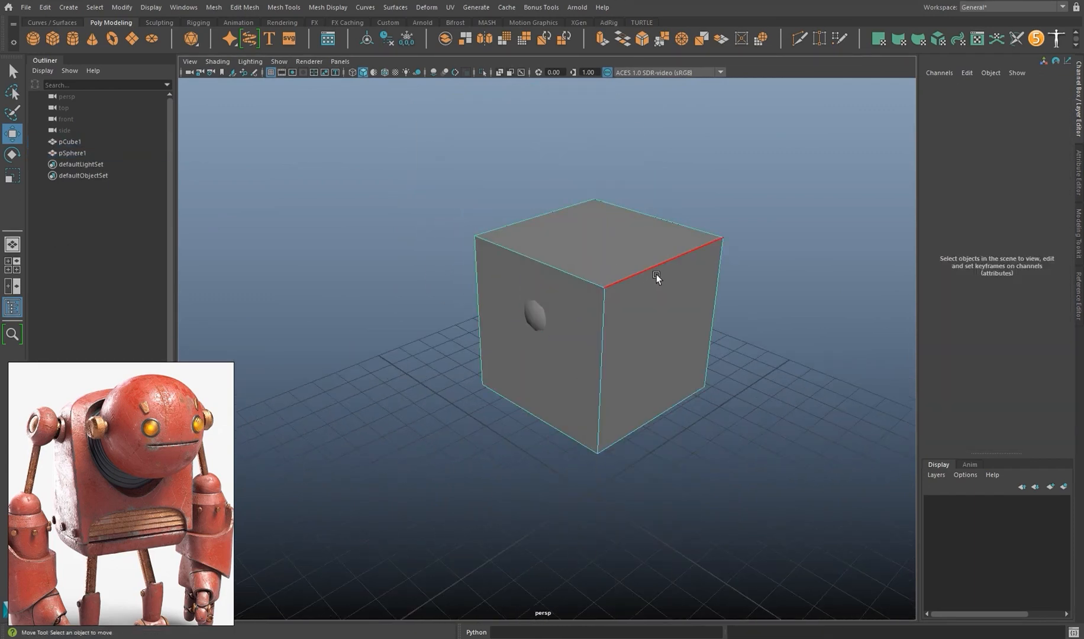
{"action": "left_click", "coordinate": [656, 273]}
{"action": "left_click_drag", "start_coordinate": [695, 272], "coordinate": [665, 264]}
{"action": "left_click_drag", "start_coordinate": [618, 382], "coordinate": [550, 297], "text": "alt"}
Return to object mode, place the sphere near the upper corner of the torso's side and scale it to about 0.411.
{"action": "left_click", "coordinate": [570, 271]}
{"action": "right_click_drag", "start_coordinate": [589, 266], "coordinate": [617, 238]}
{"action": "left_click", "coordinate": [548, 289]}
{"action": "left_click_drag", "start_coordinate": [567, 345], "coordinate": [541, 333], "text": "alt"}
{"action": "left_click_drag", "start_coordinate": [532, 254], "coordinate": [574, 286]}
{"action": "key", "text": "r"}
{"action": "left_click_drag", "start_coordinate": [577, 239], "coordinate": [509, 235]}
{"action": "left_click_drag", "start_coordinate": [581, 262], "coordinate": [546, 247], "text": "alt"}
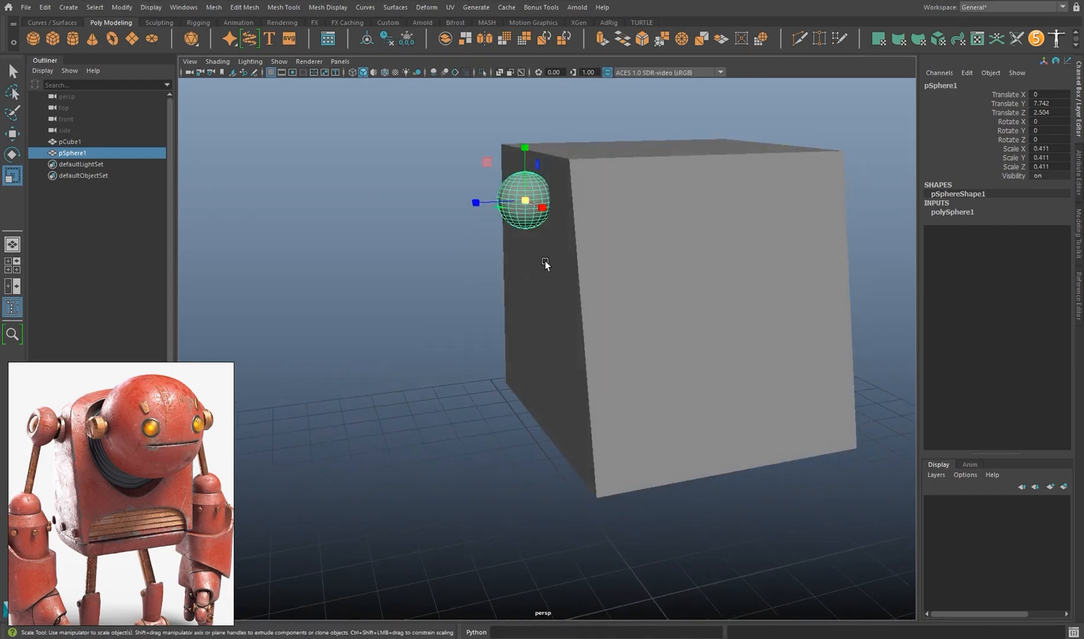
Create a polygon cylinder and thin it to a scale of about 0.134 in X and Z.
{"action": "scroll", "coordinate": [545, 263], "scroll_direction": "down", "scroll_amount": 2}
{"action": "middle_click_drag", "start_coordinate": [560, 300], "coordinate": [550, 253], "text": "alt"}
{"action": "scroll", "coordinate": [556, 256], "scroll_direction": "down", "scroll_amount": 2}
{"action": "left_click", "coordinate": [431, 279]}
{"action": "right_click_drag", "start_coordinate": [417, 254], "coordinate": [365, 260], "text": "shift"}
{"action": "middle_click_drag", "start_coordinate": [606, 457], "coordinate": [584, 450], "text": "alt"}
{"action": "left_click_drag", "start_coordinate": [557, 458], "coordinate": [588, 462]}
{"action": "key", "text": "w"}
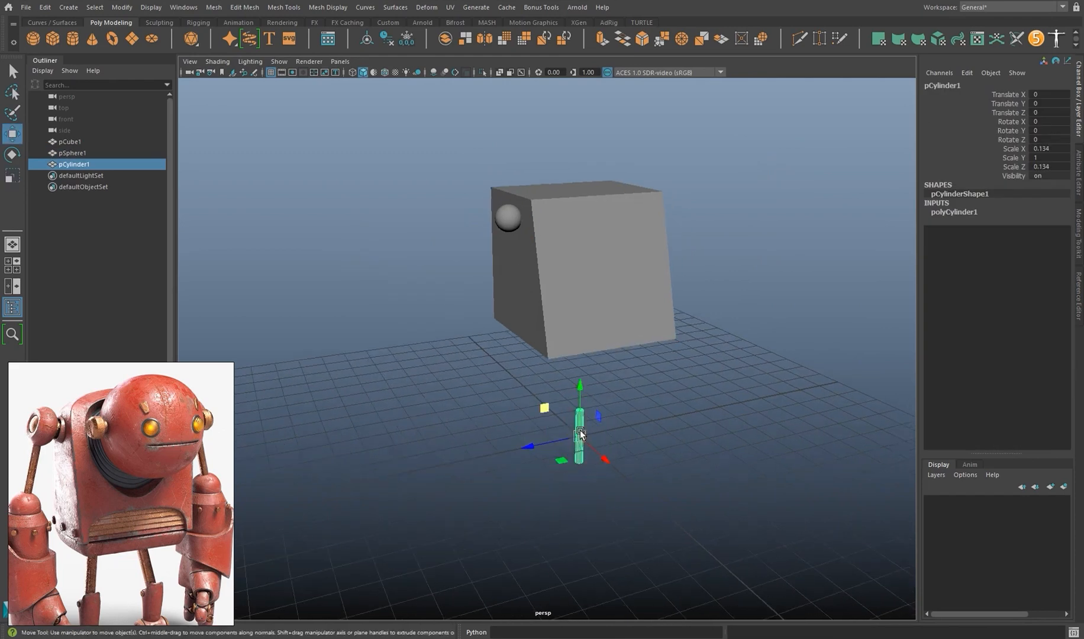
Move the thin cylinder directly beneath the shoulder sphere, to about 0.048, 6.572, 2.647.
{"action": "left_click_drag", "start_coordinate": [544, 408], "coordinate": [471, 232]}
{"action": "left_click_drag", "start_coordinate": [502, 296], "coordinate": [487, 300], "text": "alt"}
{"action": "scroll", "coordinate": [487, 300], "scroll_direction": "up", "scroll_amount": 5}
{"action": "middle_click_drag", "start_coordinate": [487, 299], "coordinate": [498, 409], "text": "alt"}
{"action": "left_click_drag", "start_coordinate": [498, 408], "coordinate": [573, 405], "text": "alt"}
{"action": "key", "text": "f"}
{"action": "scroll", "coordinate": [591, 382], "scroll_direction": "down", "scroll_amount": 5}
{"action": "left_click_drag", "start_coordinate": [584, 350], "coordinate": [541, 412]}
{"action": "middle_click_drag", "start_coordinate": [541, 412], "coordinate": [542, 418], "text": "alt"}
{"action": "mouse_move", "coordinate": [541, 418]}
{"action": "left_mouse_down", "text": "alt"}
{"action": "mouse_move", "coordinate": [550, 393]}
{"action": "mouse_move", "coordinate": [553, 401]}
{"action": "left_mouse_up", "text": "alt"}
Place the thin cylinder's pivot on the shoulder sphere and rotate the cylinder slightly as an upper-arm rod.
{"action": "key", "text": "d"}
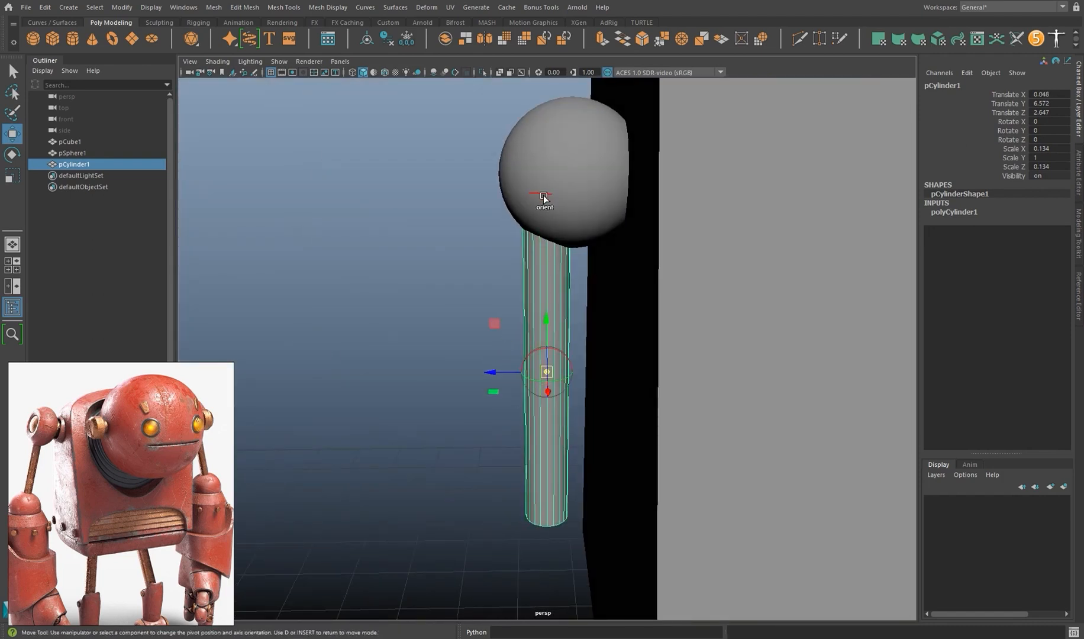
{"action": "left_click", "coordinate": [542, 194]}
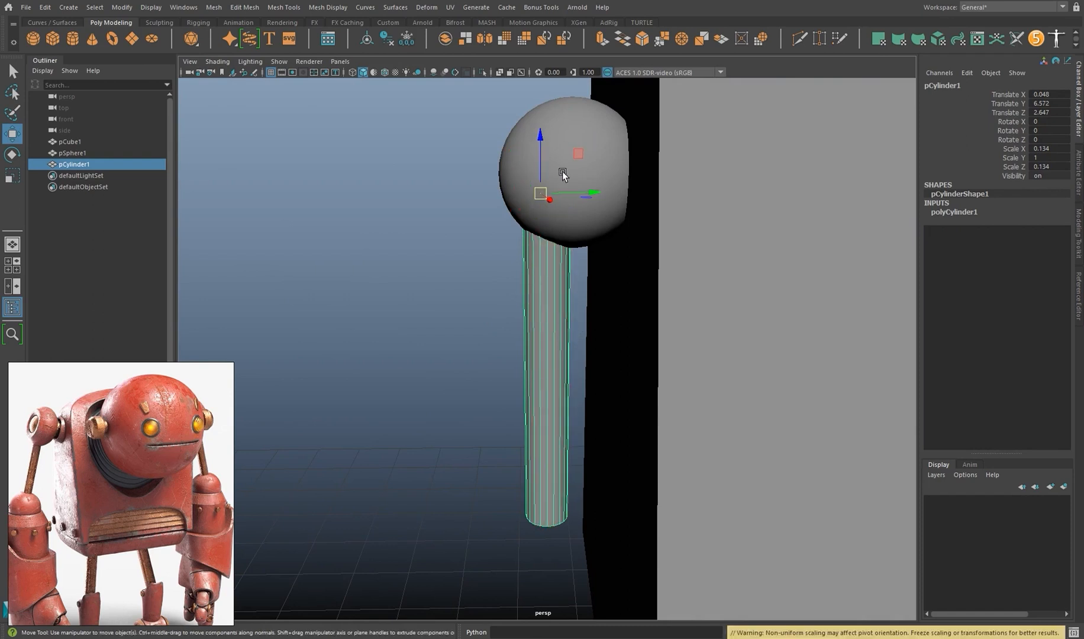
{"action": "key", "text": "e"}
{"action": "left_click_drag", "start_coordinate": [560, 176], "coordinate": [554, 239]}
Duplicate the shoulder sphere and move the copy to the lower end of the arm rod as an elbow.
{"action": "left_click", "coordinate": [555, 147]}
{"action": "key", "text": "ctrl+d"}
{"action": "scroll", "coordinate": [546, 294], "scroll_direction": "down", "scroll_amount": 3}
{"action": "left_click_drag", "start_coordinate": [542, 174], "coordinate": [577, 254], "text": "alt"}
{"action": "key", "text": "w"}
{"action": "key", "text": "e"}
{"action": "key", "text": "w"}
{"action": "left_click_drag", "start_coordinate": [552, 216], "coordinate": [567, 398]}
{"action": "left_click_drag", "start_coordinate": [571, 431], "coordinate": [496, 362], "text": "alt"}
{"action": "left_click_drag", "start_coordinate": [469, 285], "coordinate": [530, 344]}
Duplicate the arm rod, move the copy below the elbow and thicken it to about 0.574 in X and Z.
{"action": "left_click", "coordinate": [528, 269]}
{"action": "key", "text": "ctrl+d"}
{"action": "left_click_drag", "start_coordinate": [520, 173], "coordinate": [547, 372]}
{"action": "key", "text": "e"}
{"action": "key", "text": "r"}
{"action": "left_click_drag", "start_coordinate": [516, 378], "coordinate": [502, 442]}
{"action": "key", "text": "ctrl+z"}
Center the thick cylinder's pivot and move the cylinder toward the elbow sphere.
{"action": "left_click_drag", "start_coordinate": [503, 443], "coordinate": [568, 393], "text": "alt"}
{"action": "key", "text": "d"}
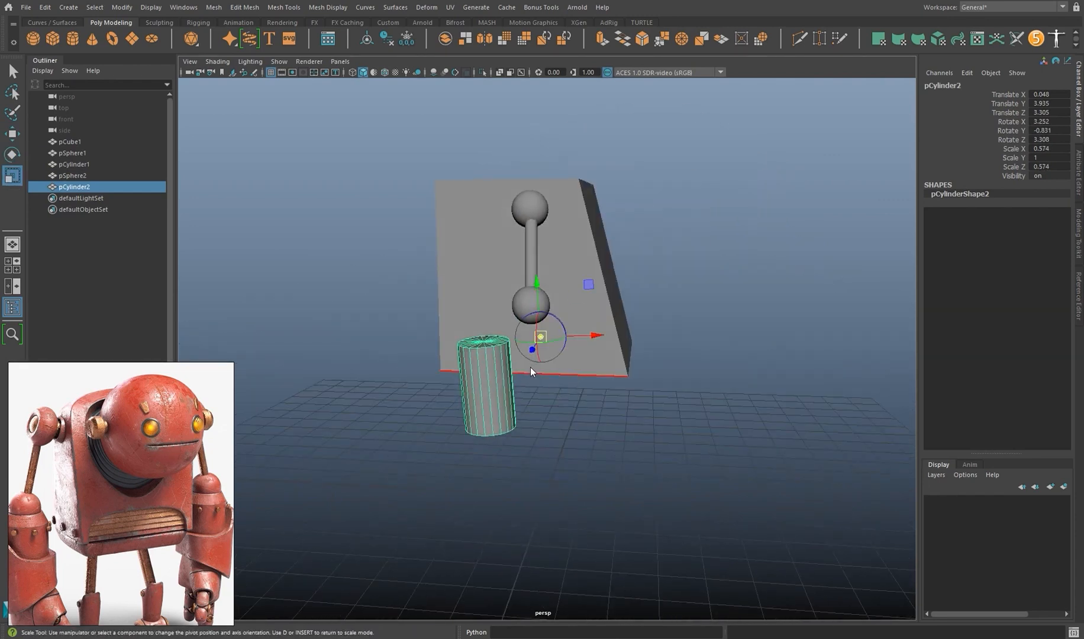
{"action": "right_click_drag", "start_coordinate": [530, 367], "coordinate": [540, 386], "text": "ctrl+shift"}
{"action": "middle_click_drag", "start_coordinate": [543, 389], "coordinate": [557, 392], "text": "alt"}
{"action": "key", "text": "w"}
{"action": "left_click_drag", "start_coordinate": [557, 391], "coordinate": [545, 356], "text": "alt"}
{"action": "left_click_drag", "start_coordinate": [547, 354], "coordinate": [349, 364], "text": "alt"}
{"action": "left_click_drag", "start_coordinate": [524, 380], "coordinate": [480, 391]}
{"action": "key", "text": "ctrl+z"}
Adjust the thick cylinder so it sits directly beneath the elbow sphere.
{"action": "left_click_drag", "start_coordinate": [481, 391], "coordinate": [519, 394], "text": "alt"}
{"action": "right_click_drag", "start_coordinate": [519, 394], "coordinate": [544, 398], "text": "alt"}
{"action": "left_click_drag", "start_coordinate": [545, 397], "coordinate": [573, 411], "text": "alt"}
{"action": "left_click_drag", "start_coordinate": [572, 411], "coordinate": [465, 433], "text": "alt"}
{"action": "left_click_drag", "start_coordinate": [514, 353], "coordinate": [508, 321]}
{"action": "right_click_drag", "start_coordinate": [564, 385], "coordinate": [541, 386], "text": "alt"}
{"action": "left_click_drag", "start_coordinate": [541, 386], "coordinate": [544, 365], "text": "alt"}
{"action": "right_click_drag", "start_coordinate": [544, 365], "coordinate": [537, 361], "text": "alt"}
{"action": "left_click_drag", "start_coordinate": [537, 360], "coordinate": [568, 350], "text": "alt"}
Duplicate the cylinder below the elbow, widen the copy to about 1.002 in X and Z and align it underneath as the forearm.
{"action": "key", "text": "ctrl+d"}
{"action": "left_click_drag", "start_coordinate": [543, 268], "coordinate": [552, 345]}
{"action": "left_click_drag", "start_coordinate": [557, 350], "coordinate": [509, 362], "text": "alt"}
{"action": "key", "text": "w"}
{"action": "left_click_drag", "start_coordinate": [543, 384], "coordinate": [526, 419], "text": "alt"}
{"action": "key", "text": "r"}
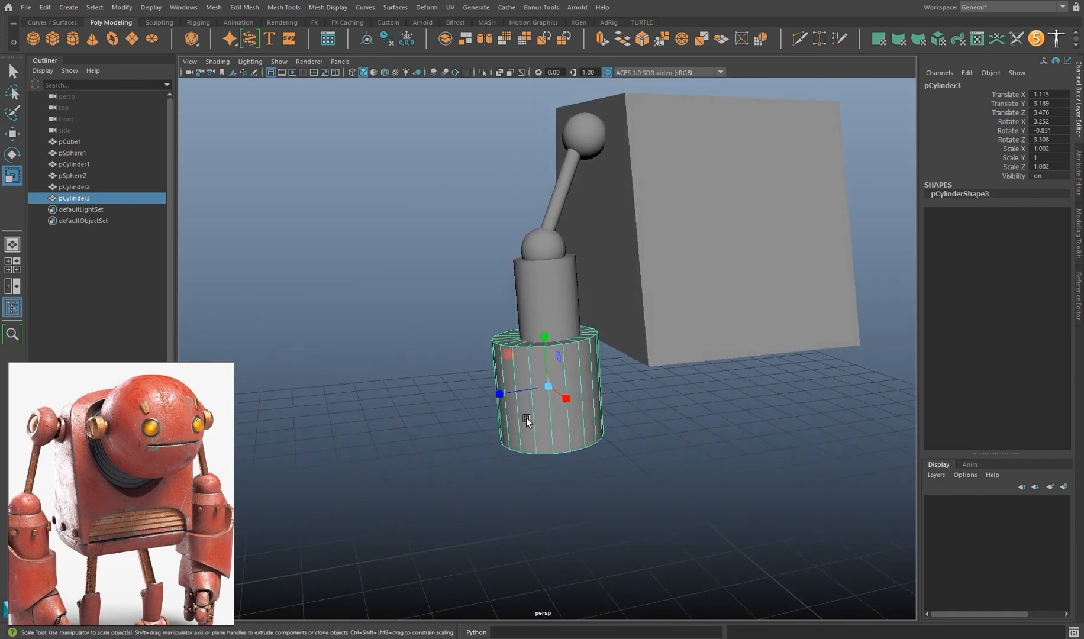
{"action": "key", "text": "w"}
{"action": "left_click_drag", "start_coordinate": [572, 384], "coordinate": [532, 344]}
{"action": "key", "text": "r"}
{"action": "key", "text": "w"}
Select both lower-arm cylinders and rotate them slightly together, to about 1.726, -0.743, 3.329.
{"action": "scroll", "coordinate": [553, 316], "scroll_direction": "up", "scroll_amount": 5}
{"action": "left_click", "coordinate": [572, 245], "text": "shift"}
{"action": "key", "text": "r"}
{"action": "key", "text": "e"}
{"action": "left_click_drag", "start_coordinate": [617, 200], "coordinate": [617, 200]}
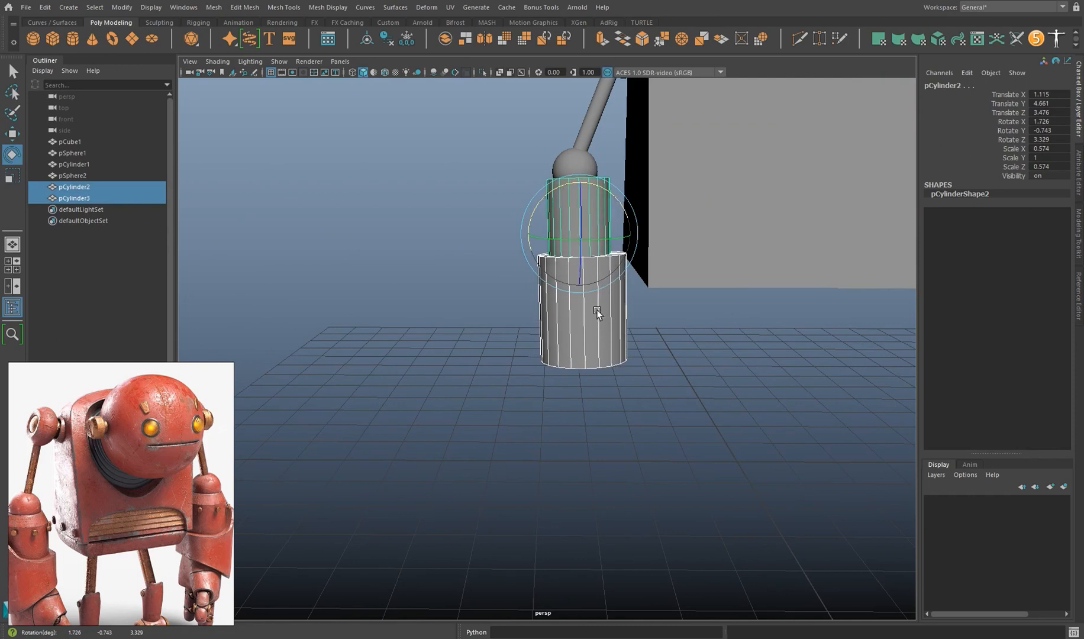
Realign the wide forearm cylinder beneath the narrower one.
{"action": "left_click", "coordinate": [603, 319]}
{"action": "key", "text": "w"}
{"action": "left_click_drag", "start_coordinate": [572, 308], "coordinate": [556, 303]}
{"action": "scroll", "coordinate": [555, 303], "scroll_direction": "down", "scroll_amount": 5}
{"action": "left_click_drag", "start_coordinate": [548, 392], "coordinate": [579, 383], "text": "alt"}
{"action": "left_click_drag", "start_coordinate": [392, 370], "coordinate": [508, 315], "text": "alt"}
Duplicate the shoulder sphere, place the copy at the upper front of the torso as the head and scale it to about 1.413.
{"action": "left_click", "coordinate": [496, 214]}
{"action": "key", "text": "ctrl+d"}
{"action": "key", "text": "r"}
{"action": "middle_click_drag", "start_coordinate": [509, 315], "coordinate": [517, 284], "text": "alt"}
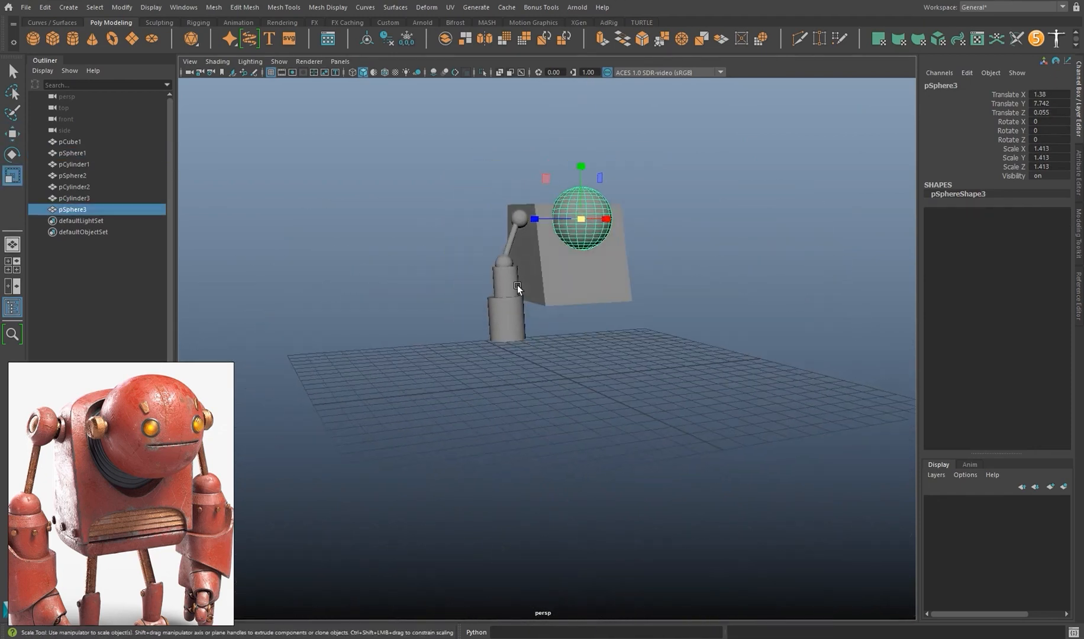
{"action": "right_click_drag", "start_coordinate": [517, 285], "coordinate": [566, 310], "text": "alt"}
{"action": "middle_click_drag", "start_coordinate": [566, 310], "coordinate": [548, 338], "text": "alt"}
{"action": "left_click_drag", "start_coordinate": [549, 338], "coordinate": [528, 351], "text": "alt"}
{"action": "scroll", "coordinate": [201, 489], "scroll_direction": "down", "scroll_amount": 3}
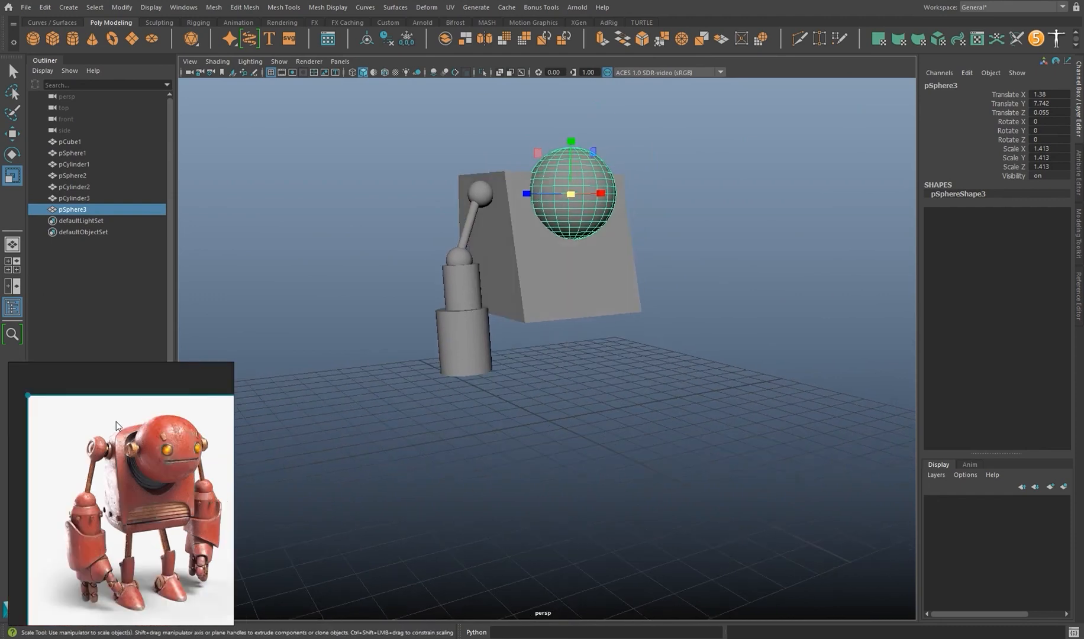
Create a new polygon cylinder for the robot's hand.
{"action": "right_click_drag", "start_coordinate": [448, 373], "coordinate": [465, 432], "text": "alt"}
{"action": "middle_click_drag", "start_coordinate": [464, 432], "coordinate": [516, 394], "text": "alt"}
{"action": "left_click_drag", "start_coordinate": [516, 394], "coordinate": [516, 383], "text": "alt"}
{"action": "left_click", "coordinate": [516, 384]}
{"action": "right_click_drag", "start_coordinate": [468, 372], "coordinate": [423, 372], "text": "shift"}
{"action": "left_click_drag", "start_coordinate": [432, 365], "coordinate": [464, 423], "text": "alt"}
{"action": "key", "text": "w"}
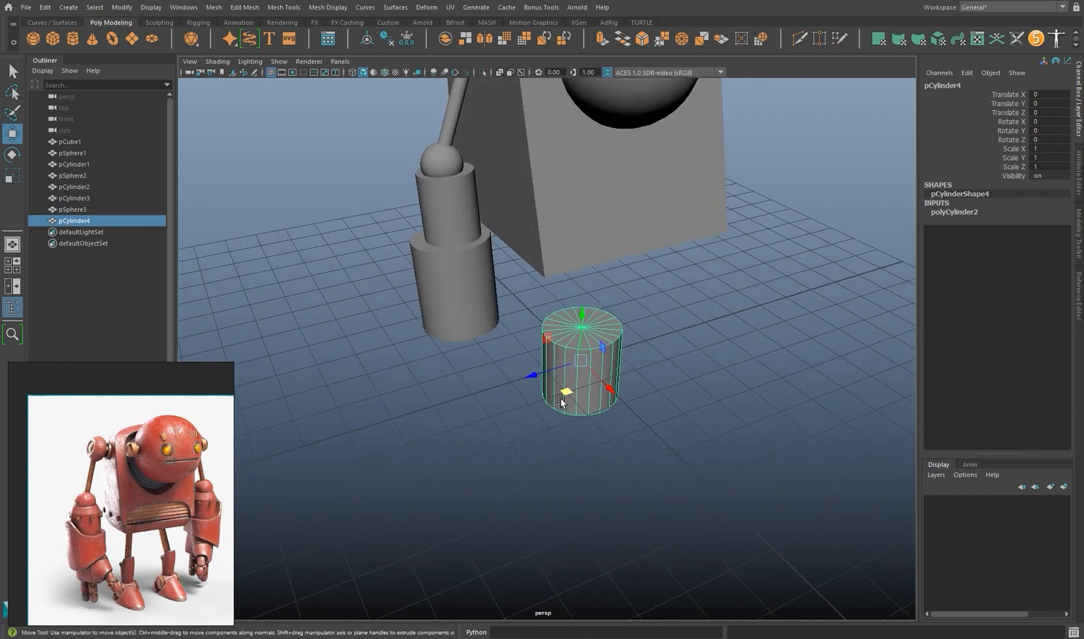
Move the new cylinder under the forearm.
{"action": "left_click_drag", "start_coordinate": [567, 395], "coordinate": [451, 408]}
{"action": "left_click_drag", "start_coordinate": [467, 353], "coordinate": [466, 321]}
{"action": "left_click_drag", "start_coordinate": [461, 359], "coordinate": [521, 349], "text": "alt"}
{"action": "mouse_move", "coordinate": [481, 383]}
{"action": "left_mouse_down"}
{"action": "mouse_move", "coordinate": [528, 389]}
{"action": "mouse_move", "coordinate": [471, 384]}
{"action": "left_mouse_up"}
{"action": "left_click_drag", "start_coordinate": [458, 332], "coordinate": [433, 349]}
{"action": "left_click_drag", "start_coordinate": [419, 336], "coordinate": [398, 337]}
Scale the hand cylinder to about 0.646, 0.646, 0.433 and fit it against the forearm's lower end.
{"action": "key", "text": "r"}
{"action": "left_click_drag", "start_coordinate": [501, 355], "coordinate": [478, 361], "text": "alt"}
{"action": "left_click_drag", "start_coordinate": [462, 326], "coordinate": [495, 326]}
{"action": "key", "text": "w"}
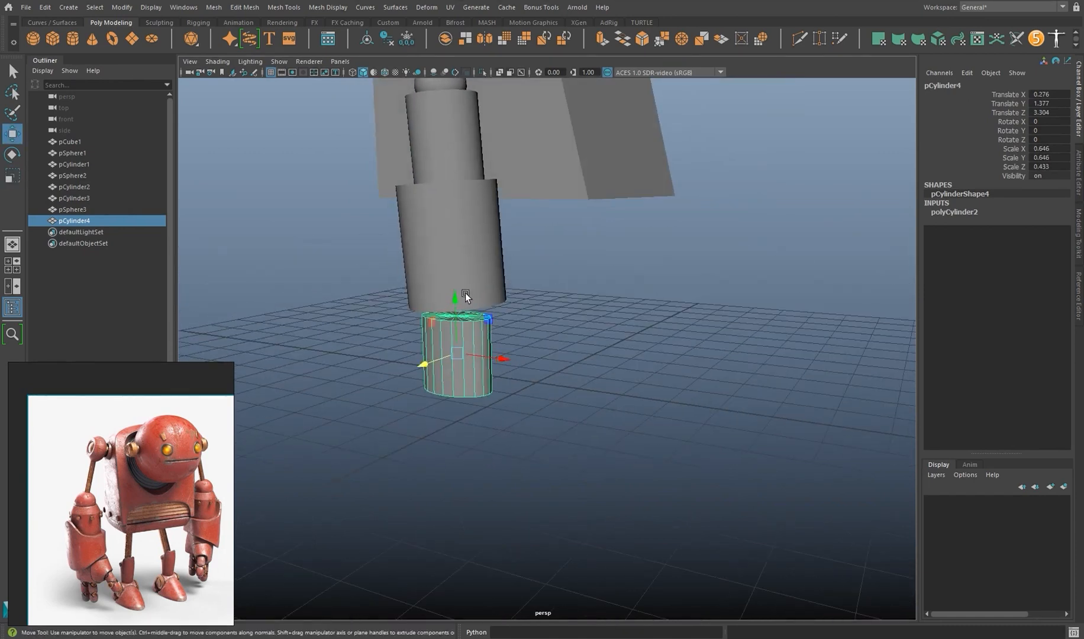
{"action": "left_click_drag", "start_coordinate": [447, 285], "coordinate": [447, 362]}
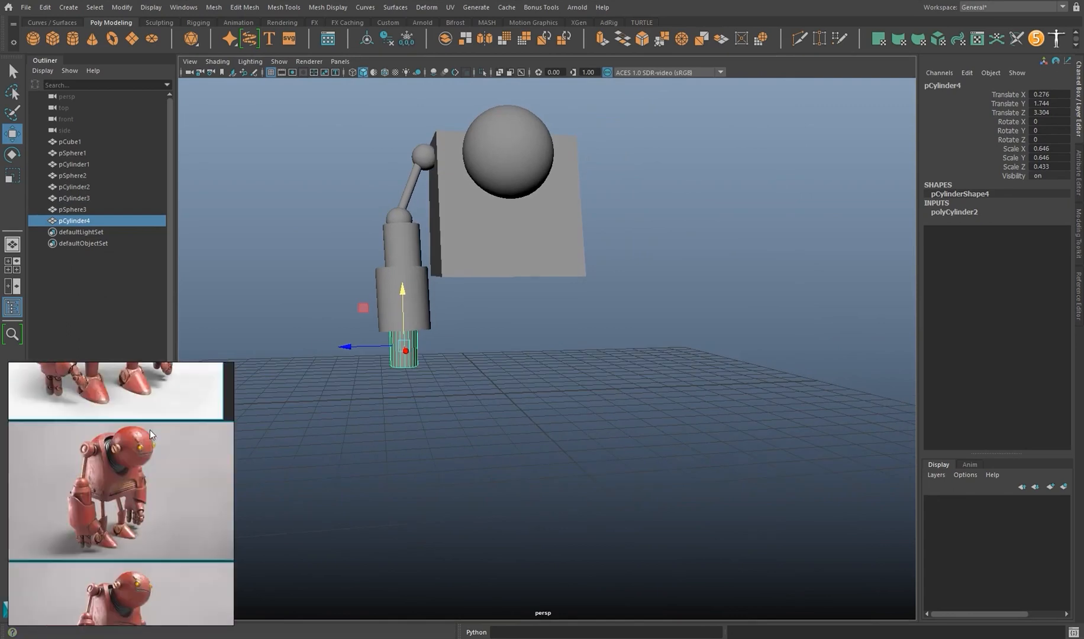
{"action": "left_click_drag", "start_coordinate": [412, 361], "coordinate": [427, 397], "text": "alt"}
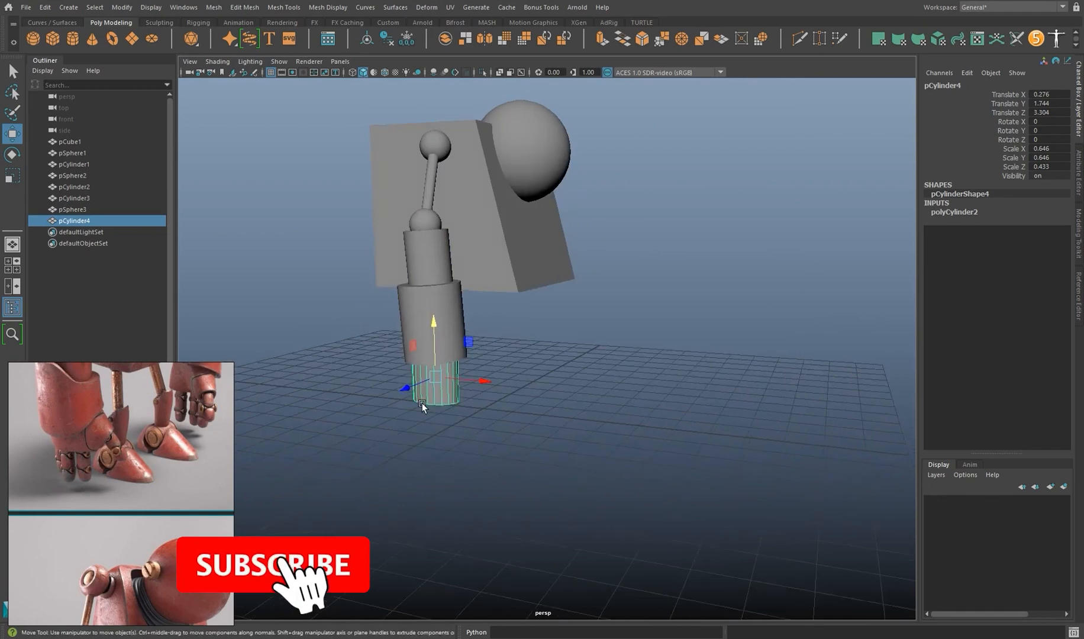
Duplicate an arm cylinder, move the copy below the hand and shrink it to about 0.143, 0.289, 0.143 as a finger.
{"action": "scroll", "coordinate": [407, 323], "scroll_direction": "up", "scroll_amount": 5}
{"action": "left_click", "coordinate": [381, 172]}
{"action": "key", "text": "ctrl+d"}
{"action": "left_click_drag", "start_coordinate": [381, 172], "coordinate": [394, 438]}
{"action": "left_click_drag", "start_coordinate": [394, 437], "coordinate": [350, 449], "text": "alt"}
{"action": "middle_click_drag", "start_coordinate": [349, 449], "coordinate": [568, 463], "text": "alt"}
{"action": "right_click_drag", "start_coordinate": [567, 463], "coordinate": [652, 463], "text": "alt"}
{"action": "left_click_drag", "start_coordinate": [652, 463], "coordinate": [610, 441], "text": "alt"}
{"action": "key", "text": "r"}
{"action": "left_click_drag", "start_coordinate": [501, 488], "coordinate": [385, 470]}
{"action": "left_click_drag", "start_coordinate": [386, 471], "coordinate": [486, 545], "text": "alt"}
{"action": "left_click_drag", "start_coordinate": [682, 516], "coordinate": [612, 482]}
Position the finger cylinder against the underside of the hand, at about 0.956, 0.905, 3.592.
{"action": "key", "text": "w"}
{"action": "left_click_drag", "start_coordinate": [594, 535], "coordinate": [553, 497]}
{"action": "left_click_drag", "start_coordinate": [544, 528], "coordinate": [572, 481], "text": "alt"}
{"action": "left_click_drag", "start_coordinate": [582, 341], "coordinate": [584, 313]}
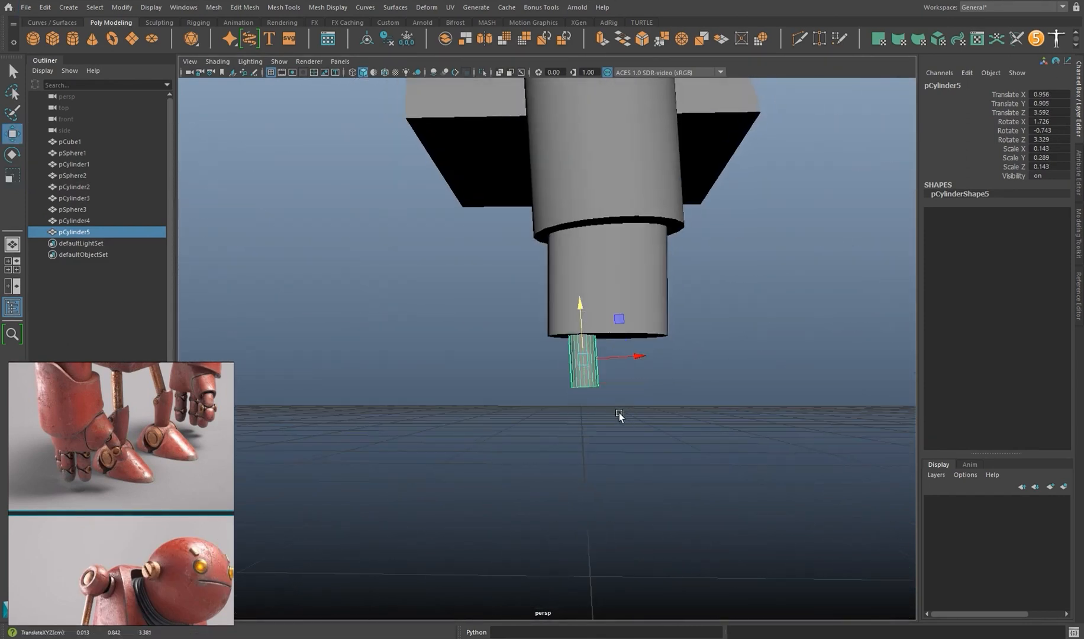
{"action": "left_click_drag", "start_coordinate": [564, 401], "coordinate": [494, 439], "text": "alt"}
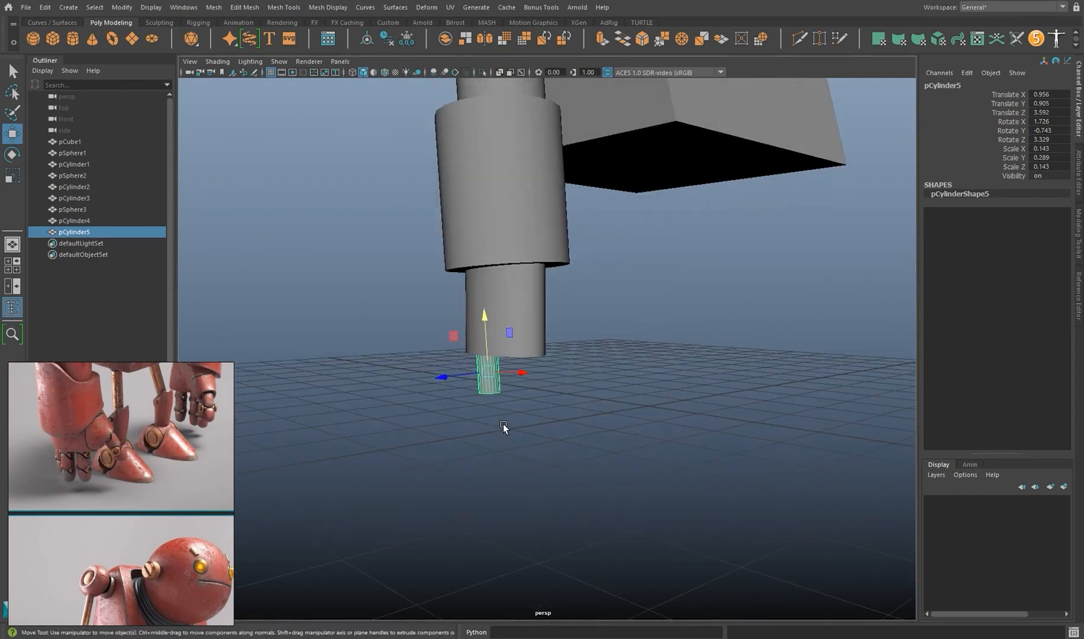
Lengthen the finger cylinder to a Y scale of about 0.417 and duplicate it twice to form a row of three fingers.
{"action": "key", "text": "r"}
{"action": "left_click_drag", "start_coordinate": [484, 317], "coordinate": [634, 379]}
{"action": "key", "text": "e"}
{"action": "key", "text": "ctrl+d"}
{"action": "key", "text": "w"}
{"action": "key", "text": "ctrl+d"}
{"action": "left_click", "coordinate": [586, 388]}
{"action": "left_click", "coordinate": [609, 389]}
Duplicate a finger as the thumb, move it to the inner side of the hand and tilt it outward.
{"action": "key", "text": "ctrl+d"}
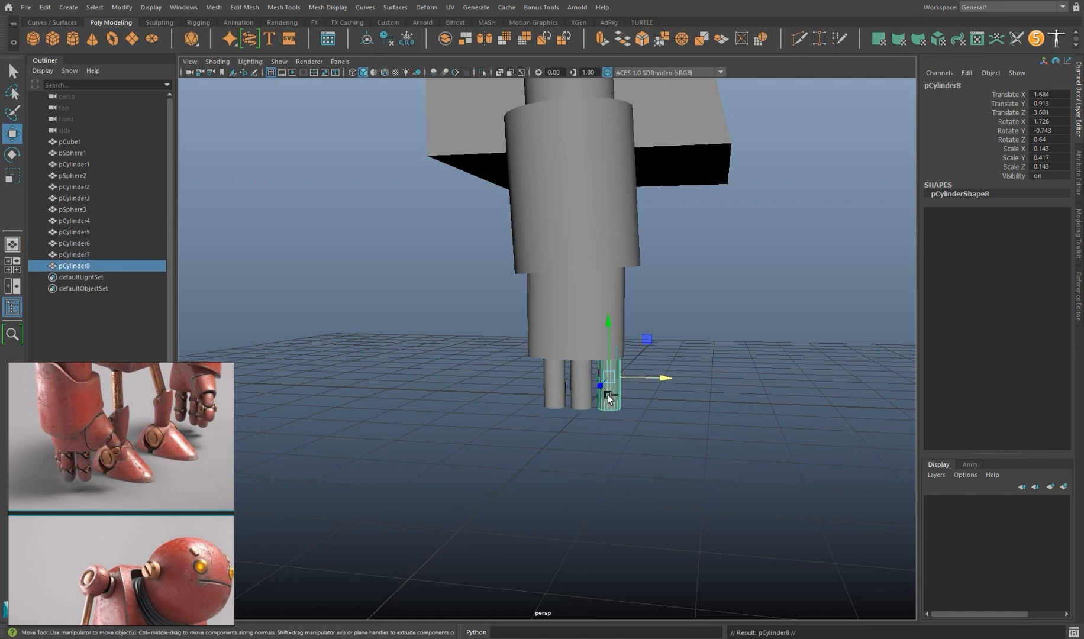
{"action": "left_click_drag", "start_coordinate": [645, 340], "coordinate": [514, 358]}
{"action": "key", "text": "e"}
{"action": "key", "text": "w"}
{"action": "left_click_drag", "start_coordinate": [565, 408], "coordinate": [514, 443], "text": "alt"}
{"action": "left_click_drag", "start_coordinate": [449, 374], "coordinate": [469, 380]}
{"action": "scroll", "coordinate": [577, 419], "scroll_direction": "down", "scroll_amount": 5}
{"action": "scroll", "coordinate": [577, 419], "scroll_direction": "down", "scroll_amount": 3}
{"action": "left_click", "coordinate": [523, 423]}
{"action": "left_click_drag", "start_coordinate": [524, 422], "coordinate": [537, 449], "text": "alt"}
{"action": "scroll", "coordinate": [537, 449], "scroll_direction": "up", "scroll_amount": 5}
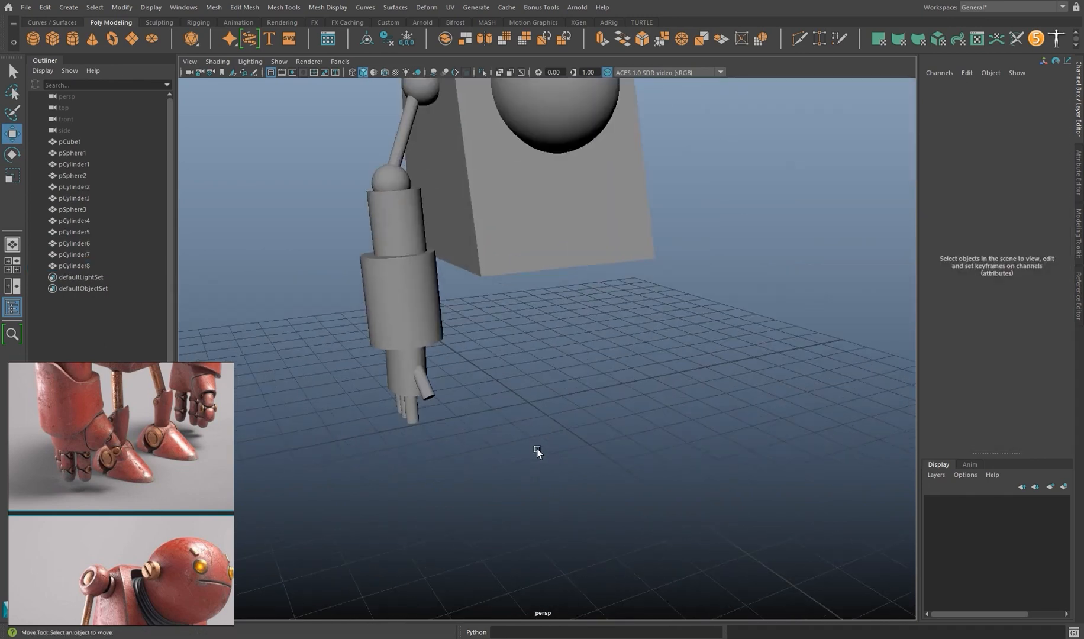
Create a new cylinder, place it below the body as the lower leg and narrow it to about 0.651 in X and Z.
{"action": "scroll", "coordinate": [542, 455], "scroll_direction": "down", "scroll_amount": 4}
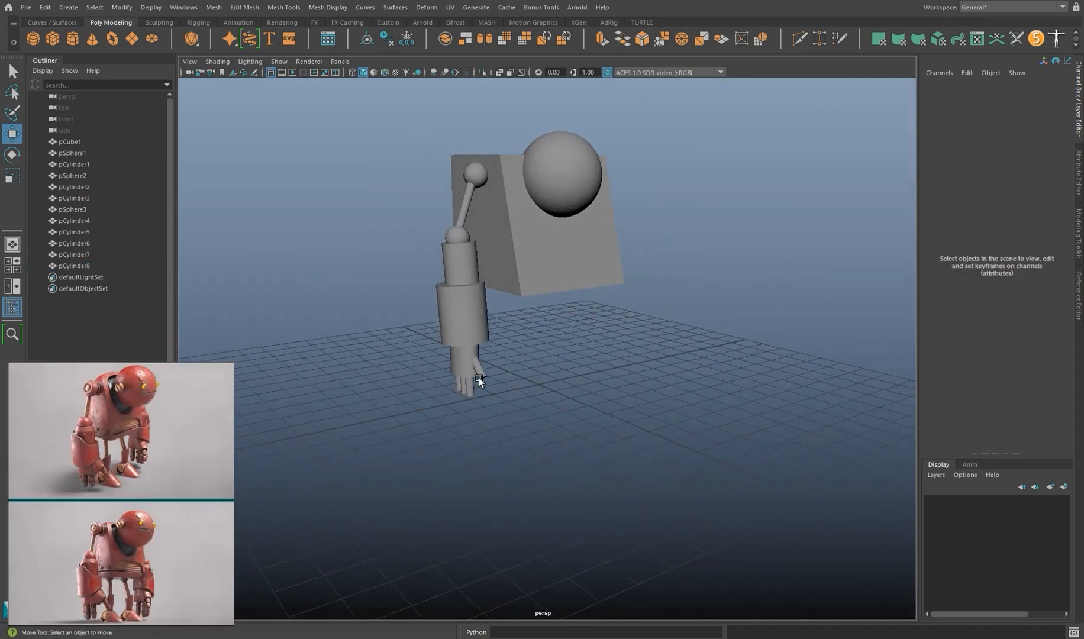
{"action": "scroll", "coordinate": [481, 449], "scroll_direction": "up", "scroll_amount": 5}
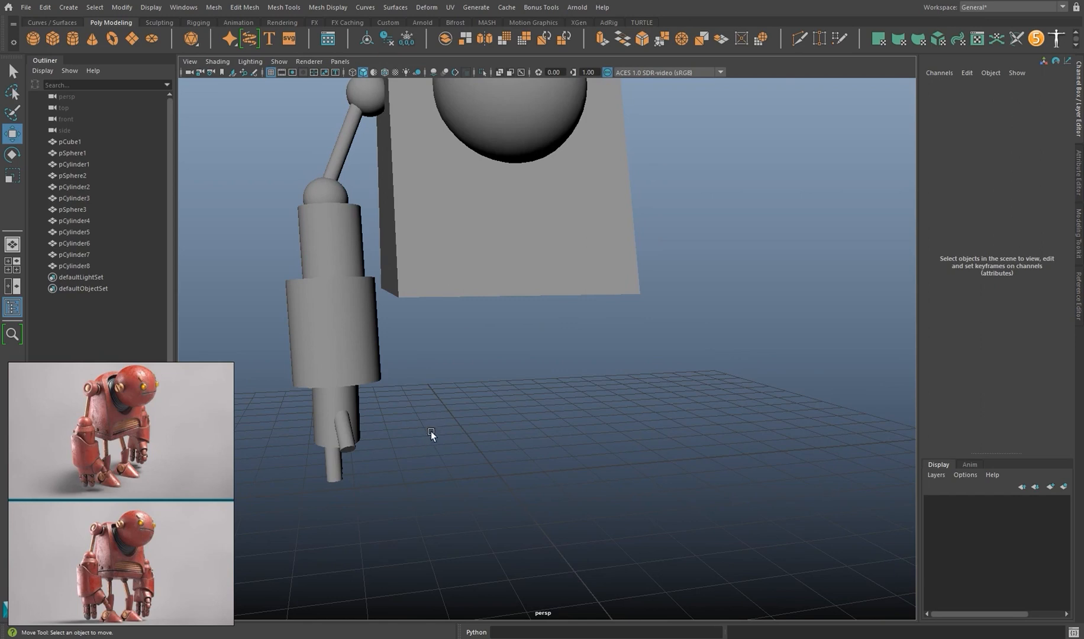
{"action": "right_click_drag", "start_coordinate": [436, 426], "coordinate": [388, 424], "text": "shift"}
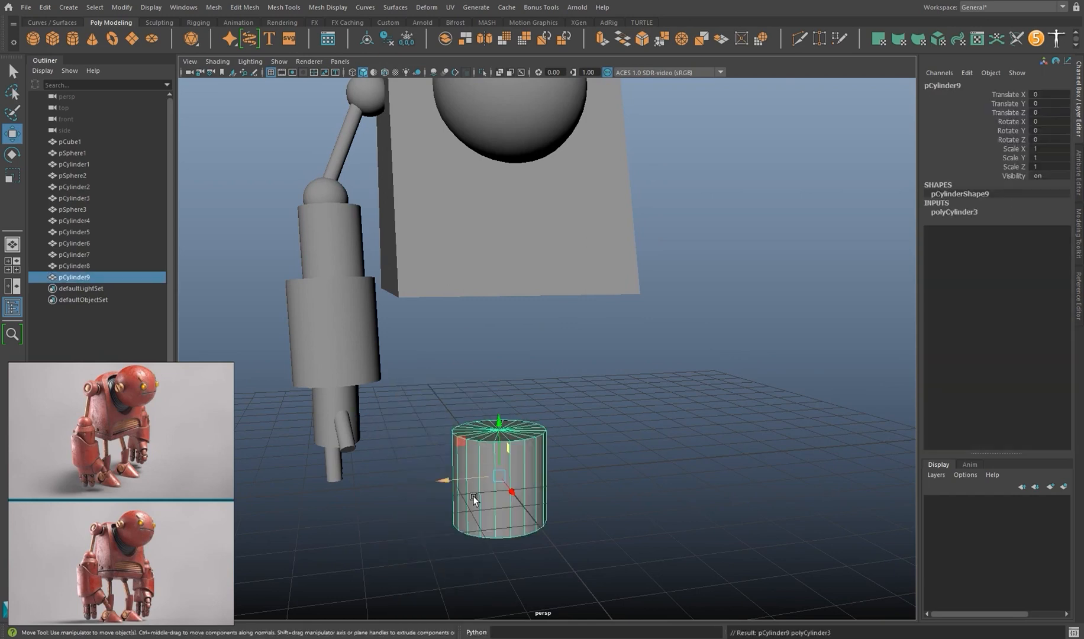
{"action": "scroll", "coordinate": [473, 494], "scroll_direction": "up", "scroll_amount": 6}
{"action": "left_click_drag", "start_coordinate": [473, 489], "coordinate": [493, 337], "text": "shift"}
{"action": "key", "text": "r"}
{"action": "left_click_drag", "start_coordinate": [483, 415], "coordinate": [520, 429], "text": "alt"}
{"action": "left_click_drag", "start_coordinate": [472, 387], "coordinate": [497, 398]}
{"action": "scroll", "coordinate": [505, 455], "scroll_direction": "down", "scroll_amount": 4}
Duplicate the lower-leg cylinder, raise the copy toward the body and thin it into a rod as the upper leg.
{"action": "left_click_drag", "start_coordinate": [505, 455], "coordinate": [474, 441], "text": "alt"}
{"action": "left_click", "coordinate": [488, 445]}
{"action": "key", "text": "ctrl+z"}
{"action": "left_click_drag", "start_coordinate": [455, 496], "coordinate": [469, 520], "text": "alt"}
{"action": "mouse_move", "coordinate": [466, 469]}
{"action": "left_mouse_down"}
{"action": "mouse_move", "coordinate": [477, 462]}
{"action": "mouse_move", "coordinate": [486, 474]}
{"action": "left_mouse_up"}
{"action": "left_click_drag", "start_coordinate": [495, 501], "coordinate": [456, 478], "text": "alt"}
{"action": "left_click", "coordinate": [487, 368], "text": "shift"}
{"action": "key", "text": "w"}
{"action": "left_click_drag", "start_coordinate": [468, 409], "coordinate": [397, 337]}
{"action": "left_click_drag", "start_coordinate": [404, 385], "coordinate": [456, 438], "text": "alt"}
{"action": "scroll", "coordinate": [426, 452], "scroll_direction": "up", "scroll_amount": 3}
{"action": "right_click_drag", "start_coordinate": [424, 341], "coordinate": [370, 331]}
{"action": "left_click", "coordinate": [430, 407]}
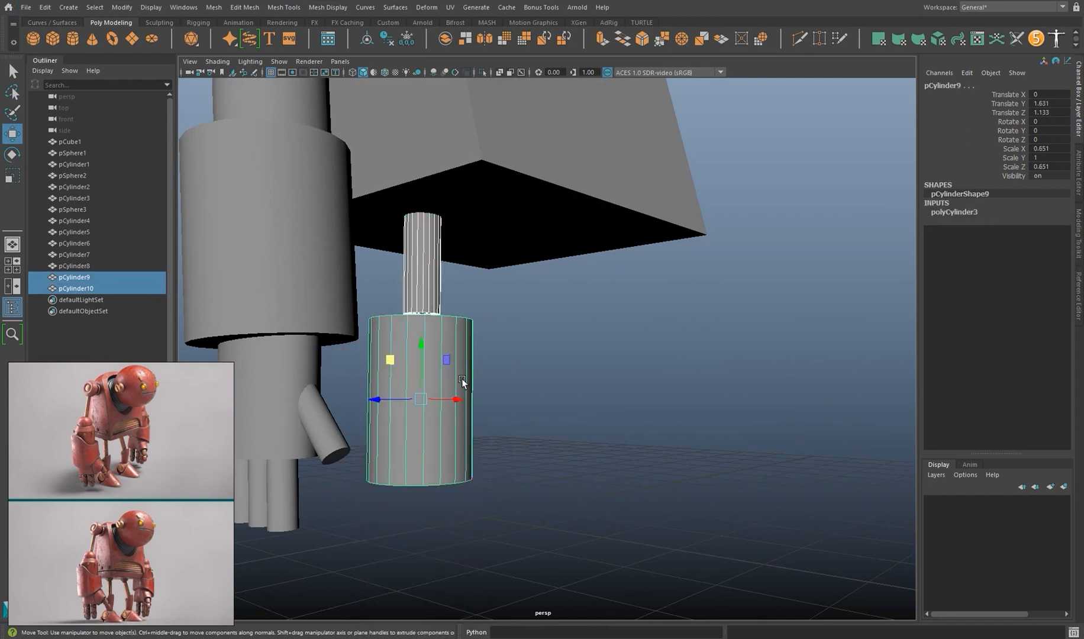
Shorten the lower-leg cylinder to a Y scale of about 0.824.
{"action": "left_click_drag", "start_coordinate": [462, 378], "coordinate": [442, 438], "text": "alt"}
{"action": "scroll", "coordinate": [442, 438], "scroll_direction": "down", "scroll_amount": 5}
{"action": "key", "text": "r"}
{"action": "left_click_drag", "start_coordinate": [448, 362], "coordinate": [477, 425]}
{"action": "scroll", "coordinate": [134, 571], "scroll_direction": "down", "scroll_amount": 3}
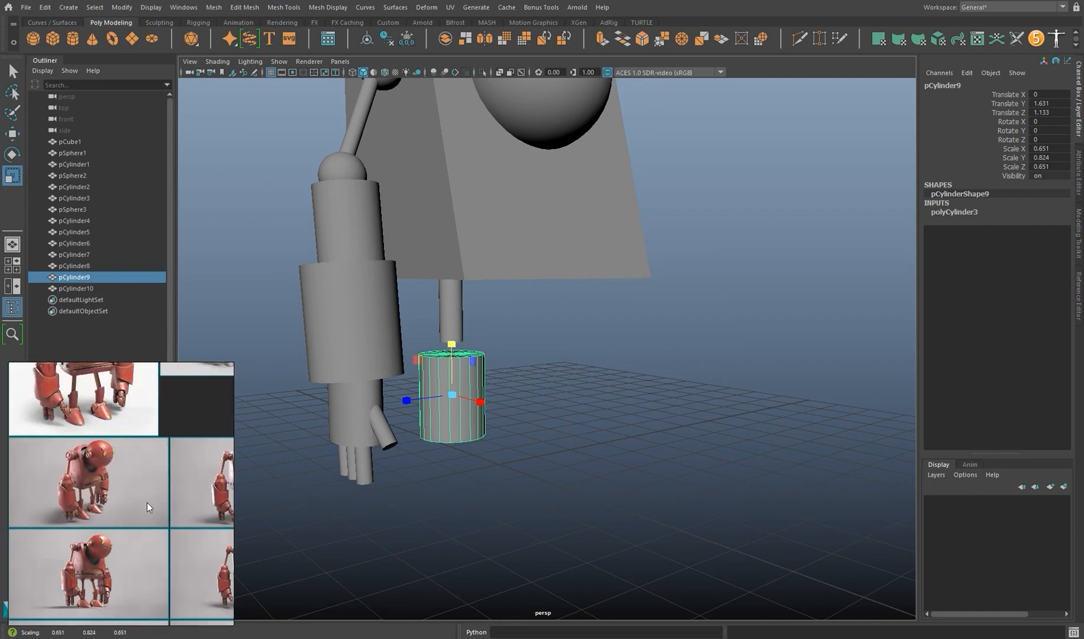
Following the front reference image, scale the lower-leg cylinder to about 0.529, 0.669, 0.529 and lower it to about Y 1.049.
{"action": "middle_click_drag", "start_coordinate": [174, 497], "coordinate": [71, 469]}
{"action": "middle_click_drag", "start_coordinate": [162, 579], "coordinate": [161, 567]}
{"action": "scroll", "coordinate": [166, 567], "scroll_direction": "up", "scroll_amount": 3}
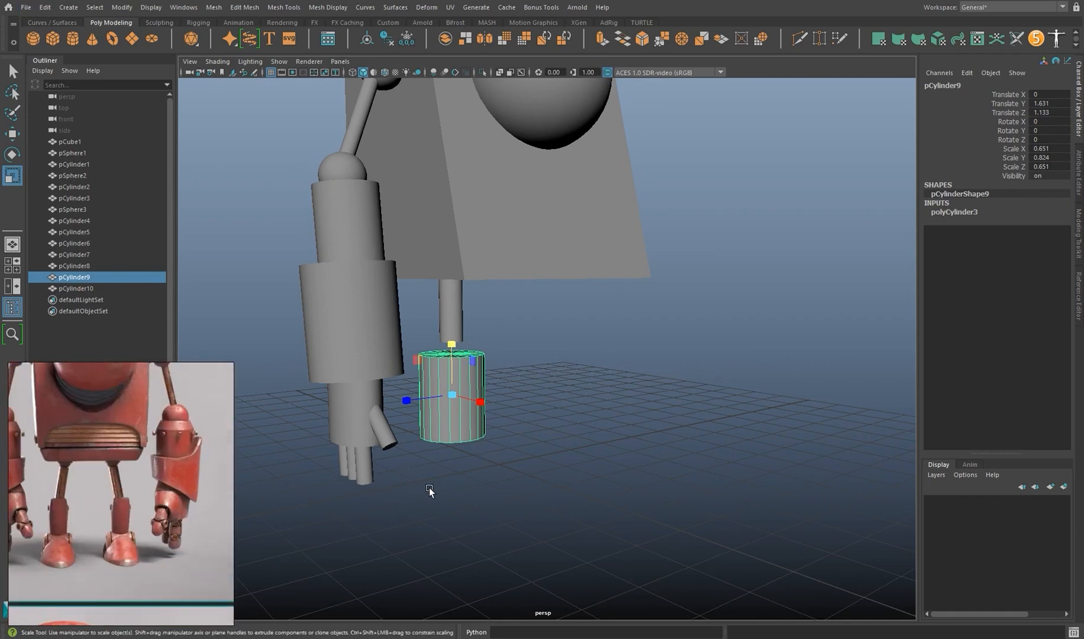
{"action": "scroll", "coordinate": [392, 477], "scroll_direction": "down", "scroll_amount": 5}
{"action": "scroll", "coordinate": [450, 415], "scroll_direction": "up", "scroll_amount": 5}
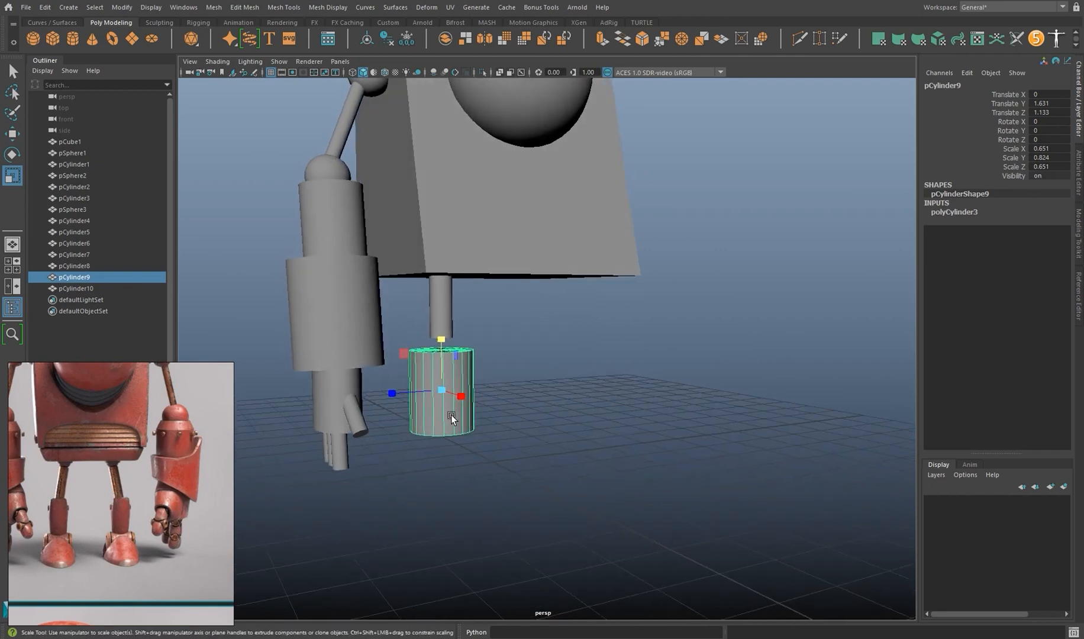
{"action": "left_click_drag", "start_coordinate": [448, 388], "coordinate": [434, 393]}
{"action": "key", "text": "w"}
{"action": "left_click_drag", "start_coordinate": [439, 342], "coordinate": [441, 383]}
{"action": "mouse_move", "coordinate": [438, 494]}
{"action": "left_mouse_down", "text": "alt"}
{"action": "mouse_move", "coordinate": [416, 478]}
{"action": "mouse_move", "coordinate": [455, 500]}
{"action": "left_mouse_up", "text": "alt"}
{"action": "scroll", "coordinate": [422, 486], "scroll_direction": "up", "scroll_amount": 3}
{"action": "left_click_drag", "start_coordinate": [434, 417], "coordinate": [391, 462]}
{"action": "left_click_drag", "start_coordinate": [407, 391], "coordinate": [407, 384]}
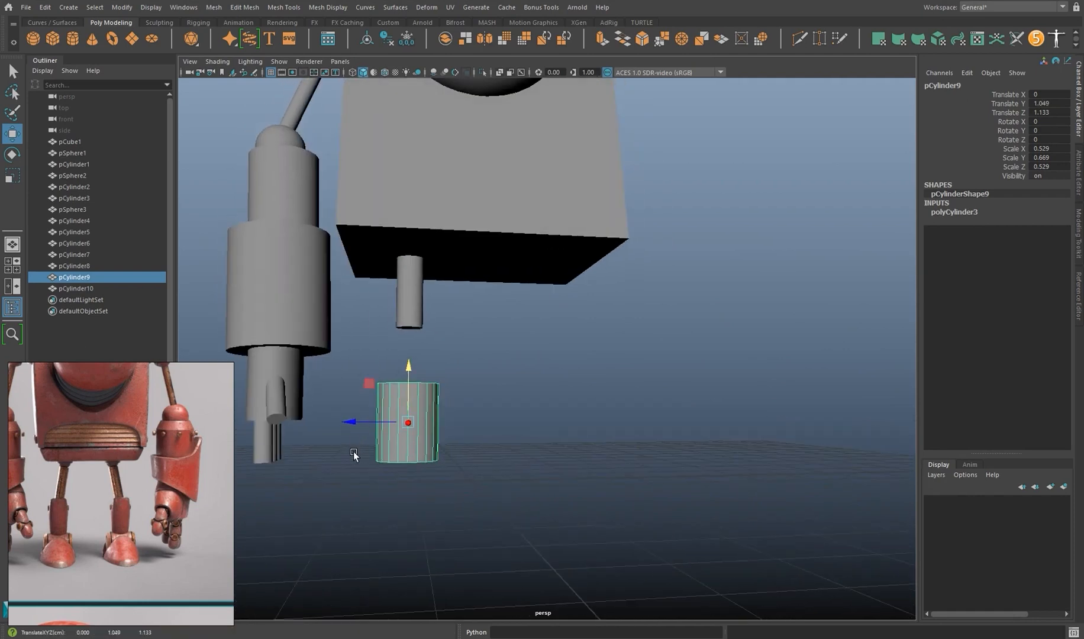
Extend the upper-leg rod by moving its bottom vertices down to the top of the lower-leg cylinder.
{"action": "left_click", "coordinate": [410, 314]}
{"action": "left_click_drag", "start_coordinate": [410, 322], "coordinate": [388, 409], "text": "alt"}
{"action": "right_click_drag", "start_coordinate": [416, 329], "coordinate": [385, 330]}
{"action": "left_click_drag", "start_coordinate": [381, 325], "coordinate": [437, 355]}
{"action": "left_click_drag", "start_coordinate": [414, 291], "coordinate": [408, 353]}
{"action": "right_click_drag", "start_coordinate": [411, 313], "coordinate": [454, 300]}
{"action": "left_click", "coordinate": [465, 367]}
{"action": "scroll", "coordinate": [464, 396], "scroll_direction": "down", "scroll_amount": 2}
{"action": "left_click_drag", "start_coordinate": [457, 409], "coordinate": [481, 429], "text": "alt"}
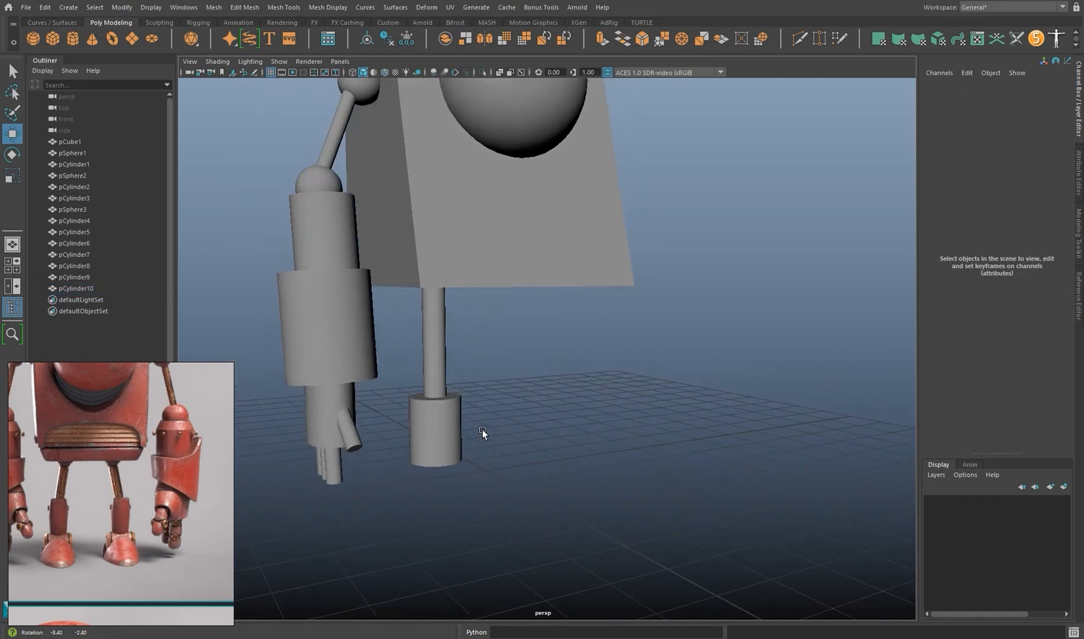
{"action": "scroll", "coordinate": [137, 521], "scroll_direction": "down", "scroll_amount": 2}
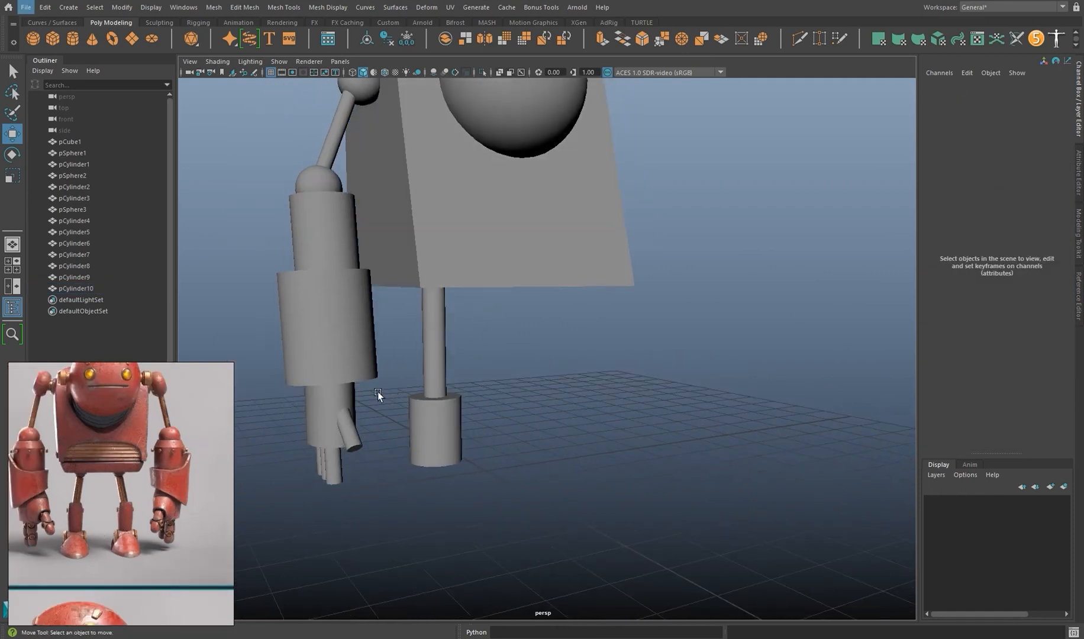
Raise the top vertices of the lower-leg cylinder to lengthen it up the rod, and return to object mode.
{"action": "left_click", "coordinate": [435, 409]}
{"action": "right_click_drag", "start_coordinate": [436, 408], "coordinate": [357, 353]}
{"action": "left_click_drag", "start_coordinate": [372, 356], "coordinate": [488, 416]}
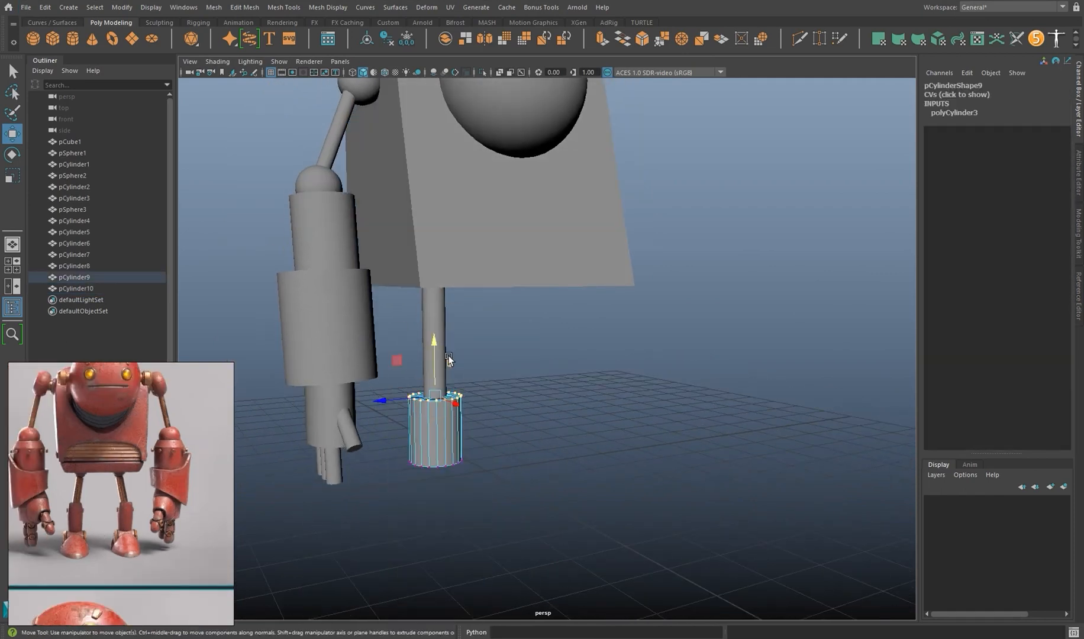
{"action": "left_click_drag", "start_coordinate": [432, 323], "coordinate": [432, 314]}
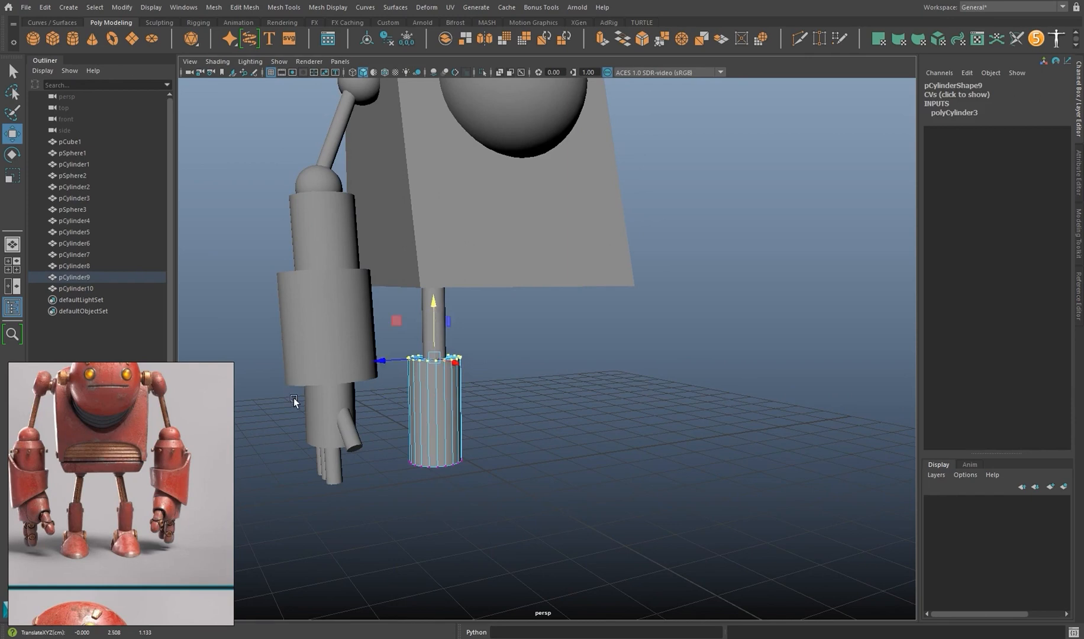
{"action": "left_click_drag", "start_coordinate": [428, 460], "coordinate": [399, 448], "text": "alt"}
{"action": "left_click_drag", "start_coordinate": [424, 320], "coordinate": [424, 329]}
{"action": "left_click_drag", "start_coordinate": [388, 378], "coordinate": [419, 401], "text": "alt"}
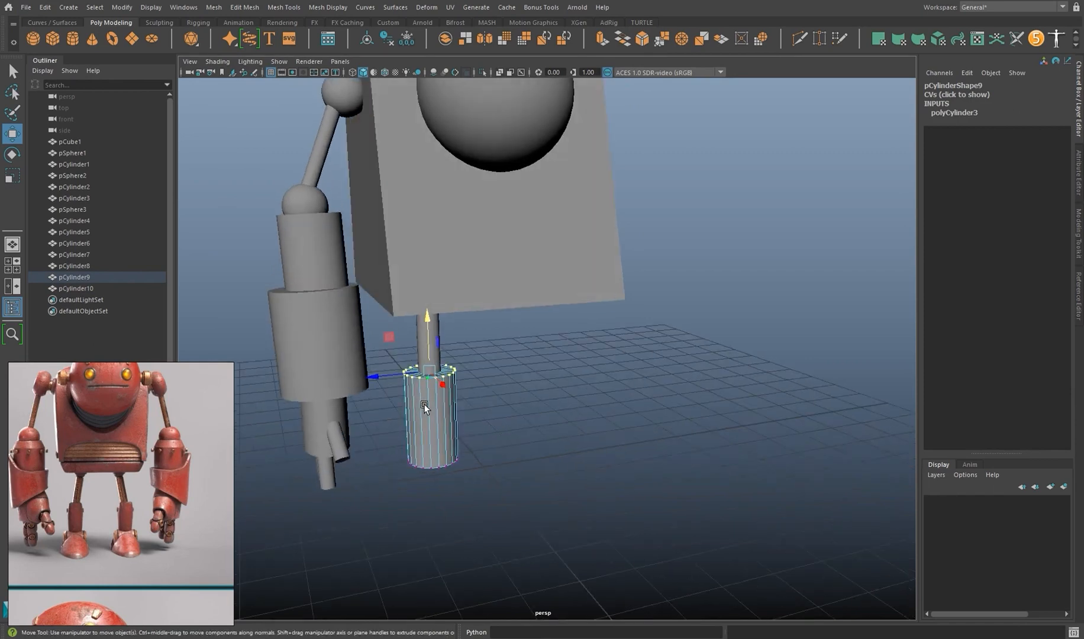
{"action": "right_click_drag", "start_coordinate": [436, 376], "coordinate": [487, 312]}
{"action": "left_click_drag", "start_coordinate": [420, 455], "coordinate": [389, 451], "text": "alt"}
{"action": "right_click_drag", "start_coordinate": [390, 451], "coordinate": [425, 461], "text": "alt"}
{"action": "left_click_drag", "start_coordinate": [425, 461], "coordinate": [532, 407], "text": "alt"}
{"action": "right_click_drag", "start_coordinate": [462, 355], "coordinate": [399, 358]}
{"action": "mouse_move", "coordinate": [482, 370]}
{"action": "right_mouse_down"}
{"action": "mouse_move", "coordinate": [544, 296]}
{"action": "mouse_move", "coordinate": [497, 367]}
{"action": "right_mouse_up"}
{"action": "left_click", "coordinate": [543, 296]}
{"action": "left_click_drag", "start_coordinate": [497, 366], "coordinate": [475, 450], "text": "alt"}
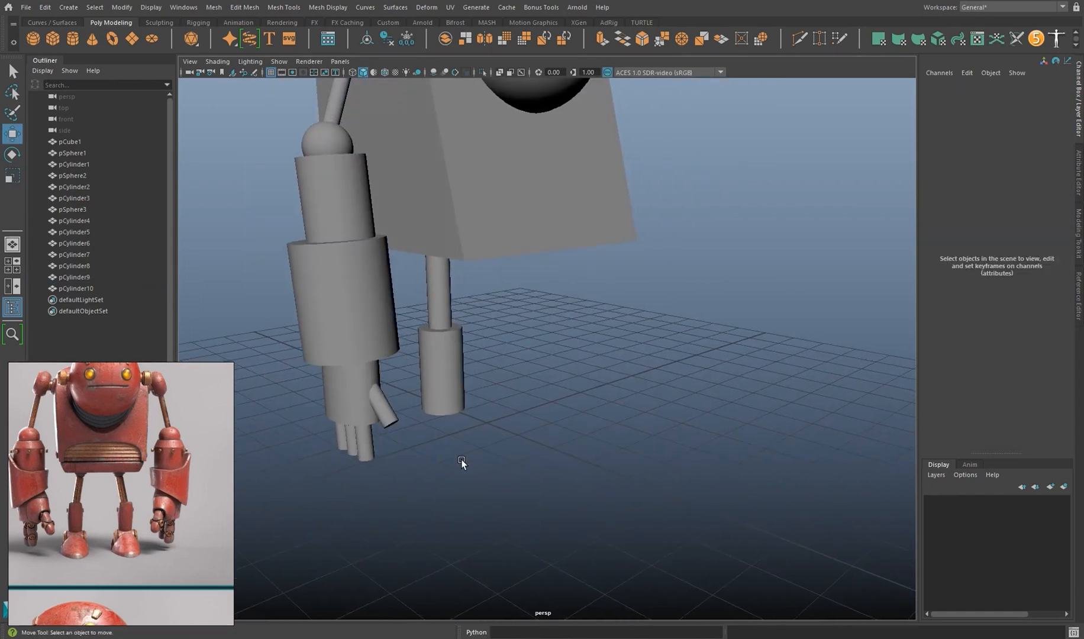
Create a cube for the foot and position it directly under the lower leg at about 0, 0.502, 1.18.
{"action": "right_click_drag", "start_coordinate": [528, 378], "coordinate": [527, 409], "text": "shift"}
{"action": "left_click_drag", "start_coordinate": [487, 456], "coordinate": [447, 467], "text": "alt"}
{"action": "left_click_drag", "start_coordinate": [423, 422], "coordinate": [389, 427]}
{"action": "key", "text": "space"}
{"action": "key", "text": "space"}
{"action": "scroll", "coordinate": [529, 443], "scroll_direction": "up", "scroll_amount": 3}
{"action": "middle_click_drag", "start_coordinate": [443, 308], "coordinate": [434, 290]}
{"action": "left_click_drag", "start_coordinate": [434, 290], "coordinate": [433, 282]}
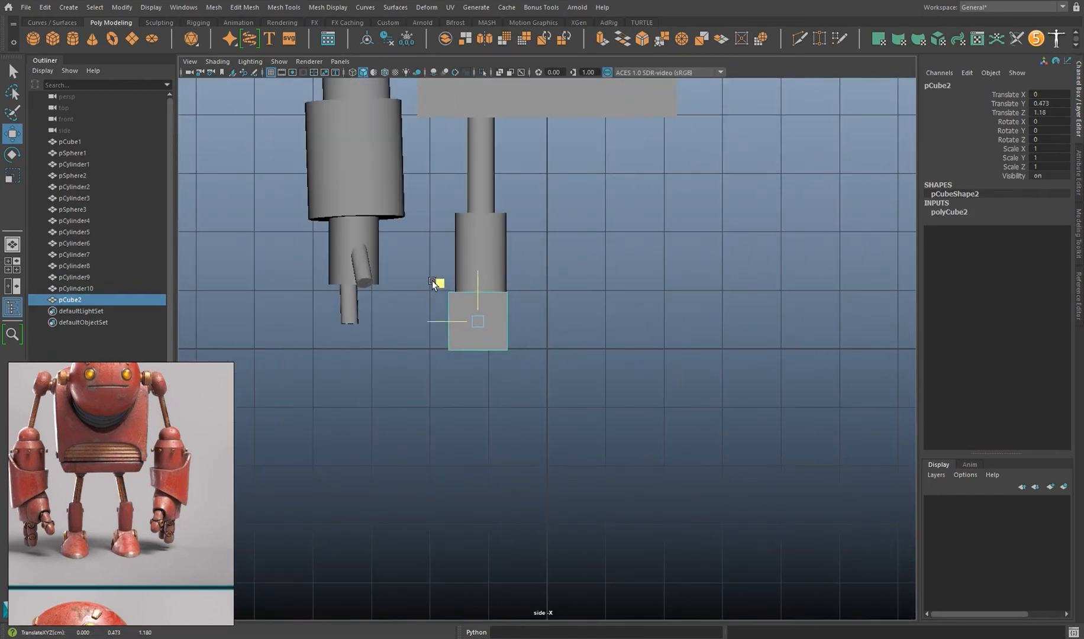
{"action": "key", "text": "space"}
{"action": "key", "text": "space"}
Pull the cube's front face forward to stretch it into a long foot block.
{"action": "left_click_drag", "start_coordinate": [602, 379], "coordinate": [510, 430], "text": "alt"}
{"action": "scroll", "coordinate": [515, 424], "scroll_direction": "up", "scroll_amount": 4}
{"action": "middle_click_drag", "start_coordinate": [520, 414], "coordinate": [519, 404], "text": "alt"}
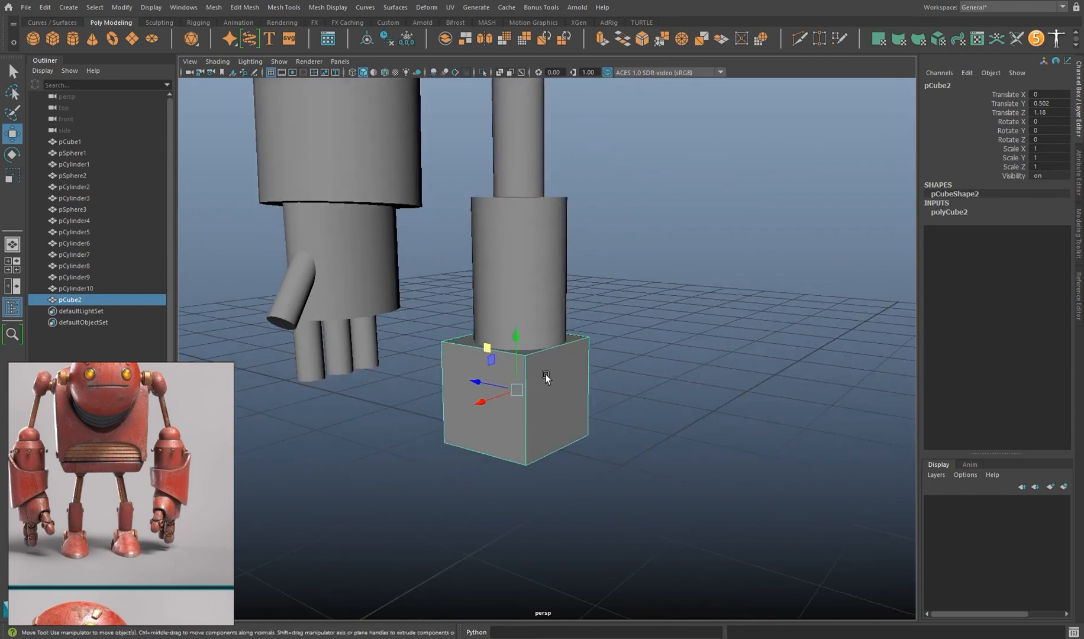
{"action": "left_click_drag", "start_coordinate": [517, 405], "coordinate": [559, 415], "text": "alt"}
{"action": "right_click_drag", "start_coordinate": [562, 415], "coordinate": [571, 380]}
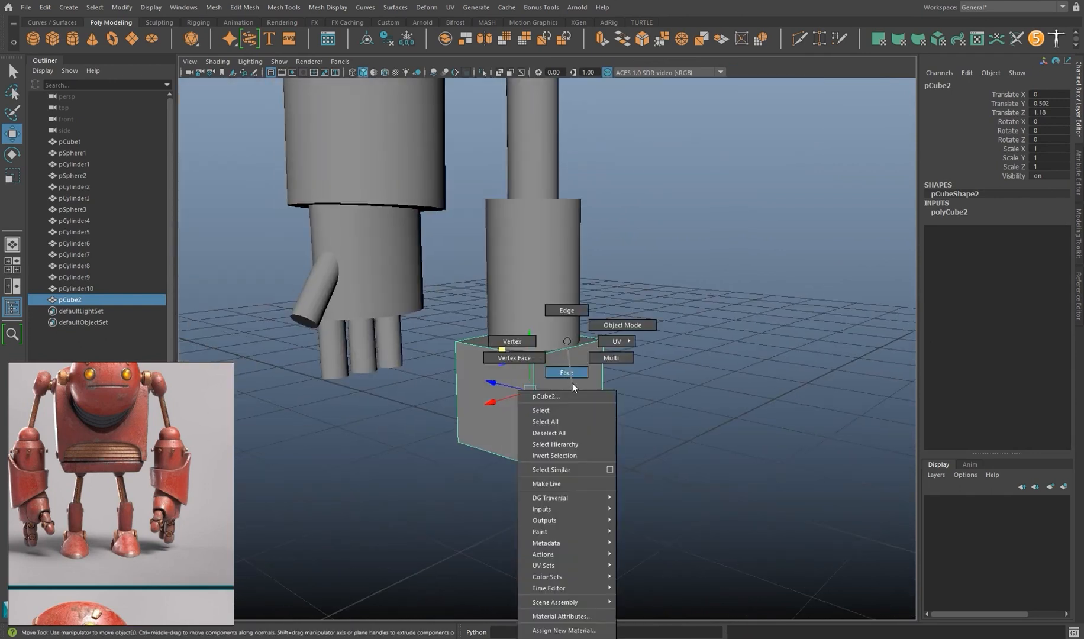
{"action": "left_click", "coordinate": [570, 414]}
{"action": "middle_click_drag", "start_coordinate": [574, 444], "coordinate": [562, 458], "text": "alt"}
{"action": "left_click_drag", "start_coordinate": [562, 458], "coordinate": [582, 465], "text": "alt"}
{"action": "left_click_drag", "start_coordinate": [502, 388], "coordinate": [579, 415]}
{"action": "scroll", "coordinate": [71, 556], "scroll_direction": "down", "scroll_amount": 5}
{"action": "scroll", "coordinate": [71, 556], "scroll_direction": "up", "scroll_amount": 3}
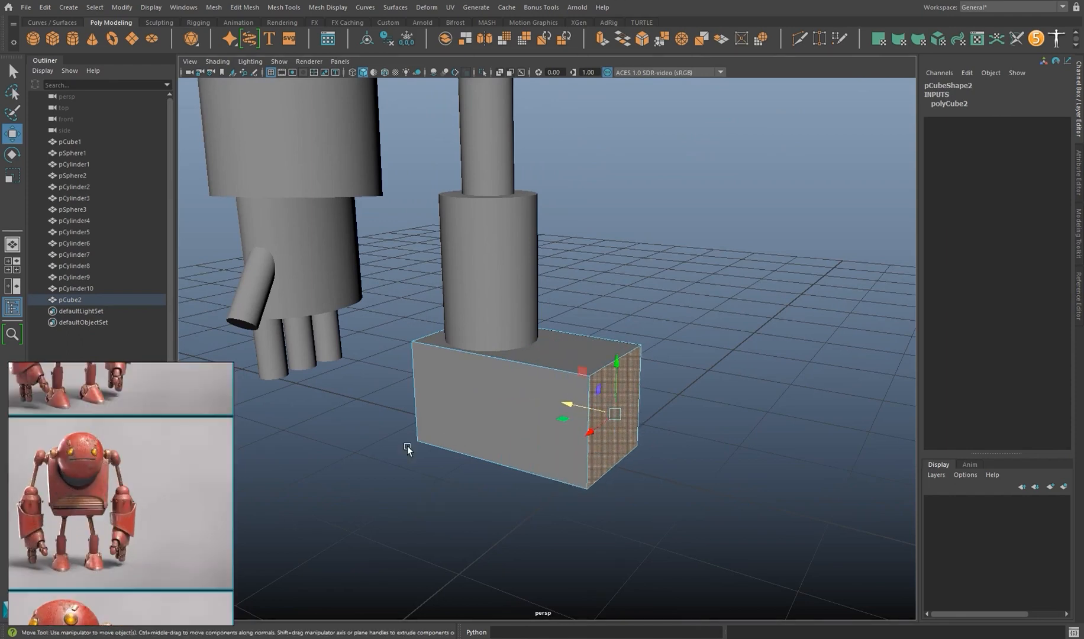
Cut four edge loops across the foot block with Multi-Cut, two in front of the ankle and two near the heel.
{"action": "left_click_drag", "start_coordinate": [407, 449], "coordinate": [464, 486], "text": "alt"}
{"action": "left_click_drag", "start_coordinate": [363, 440], "coordinate": [304, 467], "text": "alt"}
{"action": "left_click_drag", "start_coordinate": [411, 514], "coordinate": [349, 464], "text": "alt"}
{"action": "right_click_drag", "start_coordinate": [411, 405], "coordinate": [345, 371], "text": "shift"}
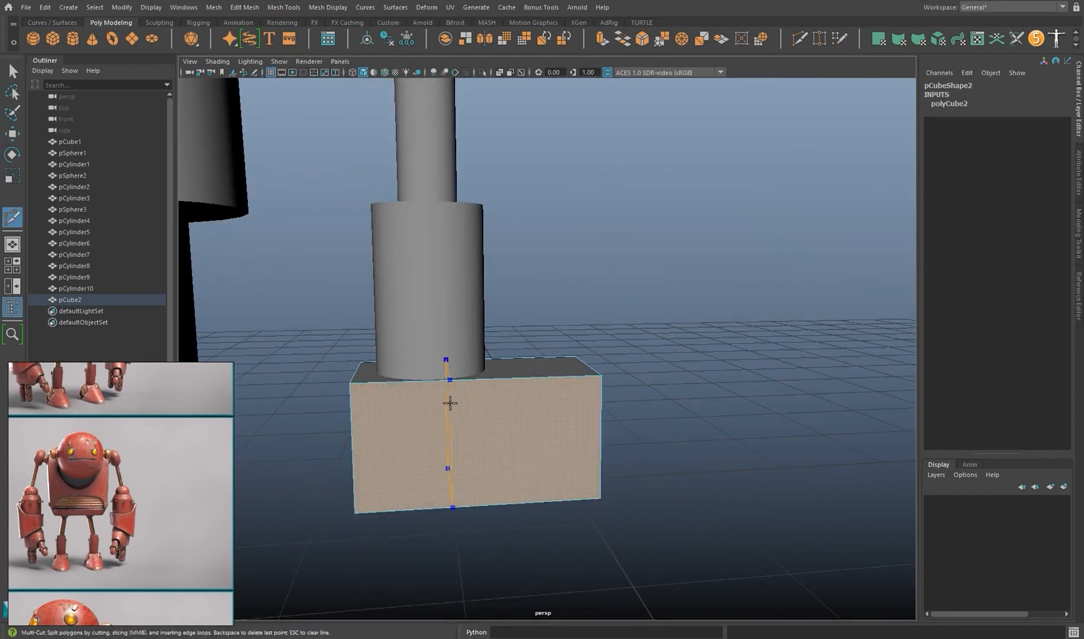
{"action": "left_click", "coordinate": [498, 408], "text": "ctrl"}
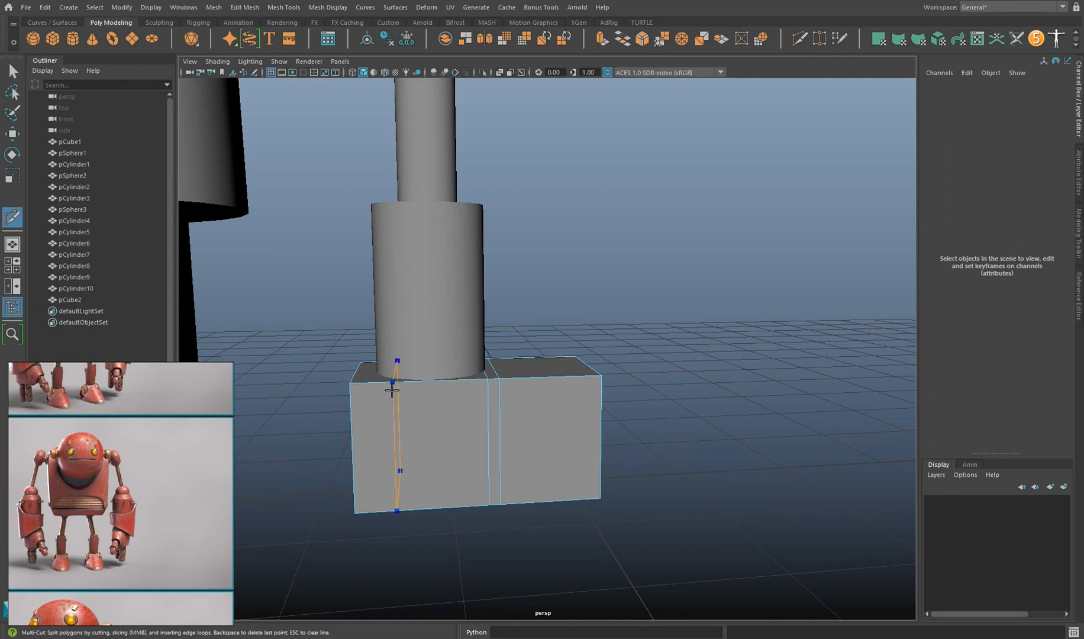
{"action": "left_click_drag", "start_coordinate": [370, 390], "coordinate": [386, 478], "text": "alt"}
{"action": "key", "text": "e"}
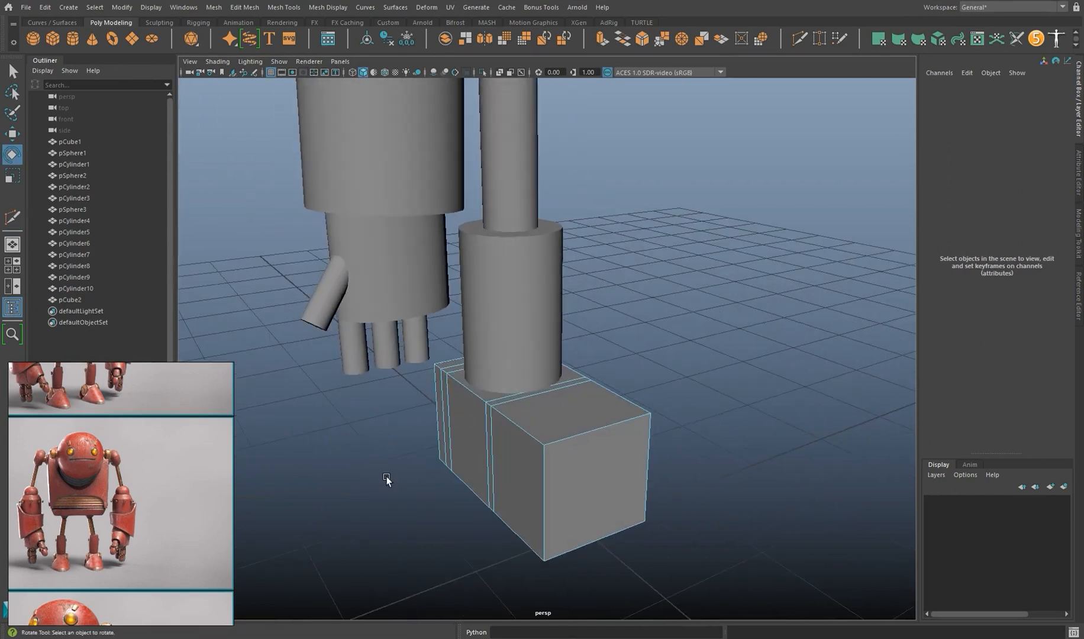
Lower the foot's top face between the edge loops to form a recess around the ankle.
{"action": "left_click", "coordinate": [485, 388]}
{"action": "key", "text": "w"}
{"action": "left_click_drag", "start_coordinate": [512, 324], "coordinate": [514, 379]}
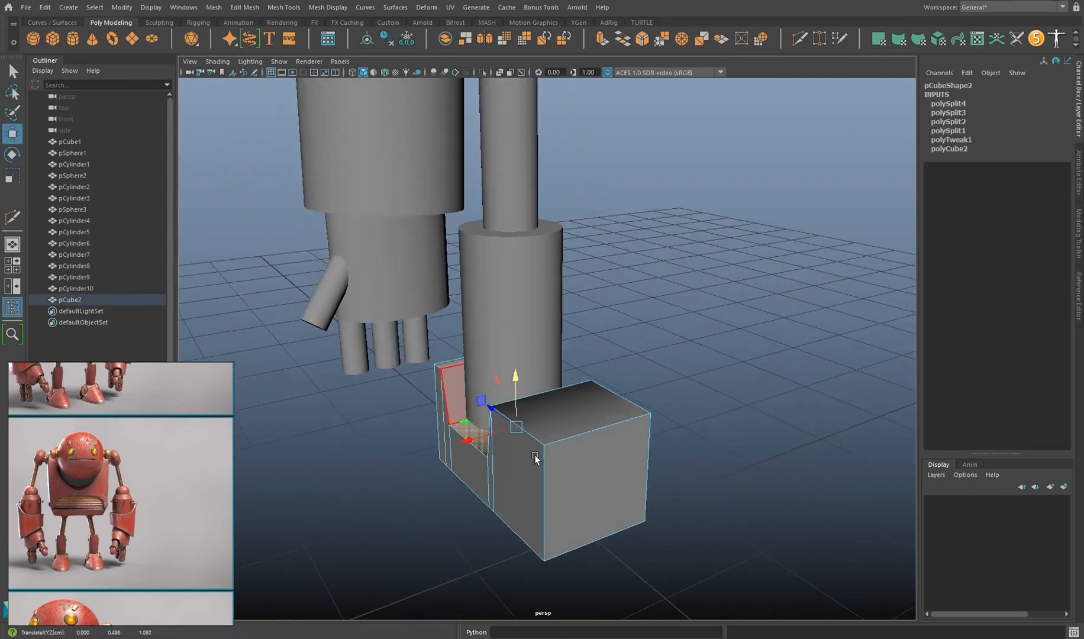
Lower the foot's front top edge to slope the toe, and check the shape with smooth preview.
{"action": "left_click_drag", "start_coordinate": [486, 469], "coordinate": [539, 453], "text": "alt"}
{"action": "right_click_drag", "start_coordinate": [553, 441], "coordinate": [553, 411]}
{"action": "left_click", "coordinate": [551, 442]}
{"action": "left_click_drag", "start_coordinate": [564, 381], "coordinate": [563, 459]}
{"action": "key", "text": "3"}
{"action": "left_click_drag", "start_coordinate": [518, 517], "coordinate": [609, 502], "text": "alt"}
{"action": "key", "text": "1"}
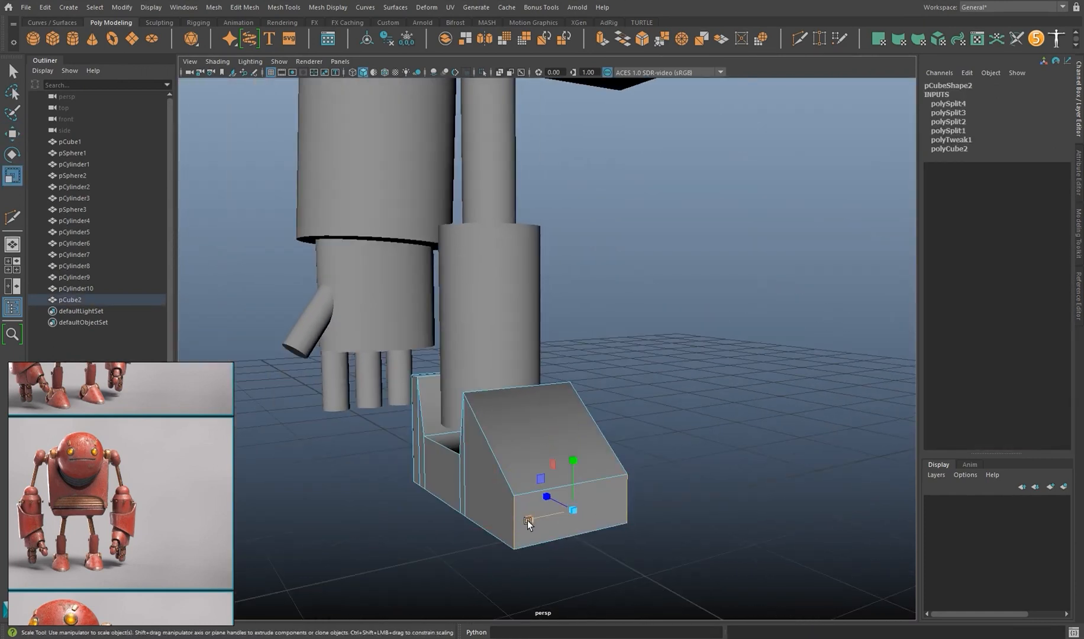
Narrow the front end of the foot, check it with smooth preview and return to object mode.
{"action": "key", "text": "3"}
{"action": "left_click_drag", "start_coordinate": [547, 515], "coordinate": [513, 521], "text": "alt"}
{"action": "key", "text": "1"}
{"action": "right_click_drag", "start_coordinate": [501, 341], "coordinate": [559, 325]}
{"action": "left_click", "coordinate": [568, 361]}
{"action": "scroll", "coordinate": [526, 474], "scroll_direction": "down", "scroll_amount": 3}
{"action": "left_click_drag", "start_coordinate": [523, 501], "coordinate": [547, 488], "text": "alt"}
{"action": "left_click_drag", "start_coordinate": [522, 373], "coordinate": [541, 497]}
Rotate the foot to -90 degrees in Y so it faces forward and shift it to about Z 1.137 under the leg.
{"action": "left_click", "coordinate": [528, 466]}
{"action": "scroll", "coordinate": [534, 503], "scroll_direction": "up", "scroll_amount": 5}
{"action": "key", "text": "w"}
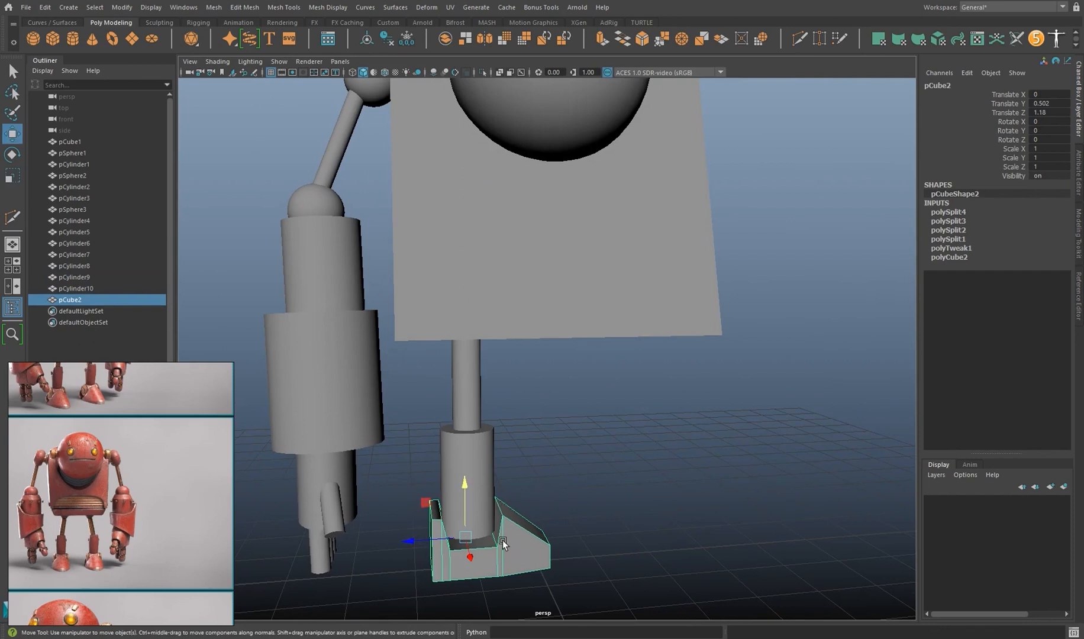
{"action": "left_click_drag", "start_coordinate": [500, 550], "coordinate": [447, 386]}
{"action": "left_click_drag", "start_coordinate": [426, 308], "coordinate": [421, 309]}
{"action": "key", "text": "space"}
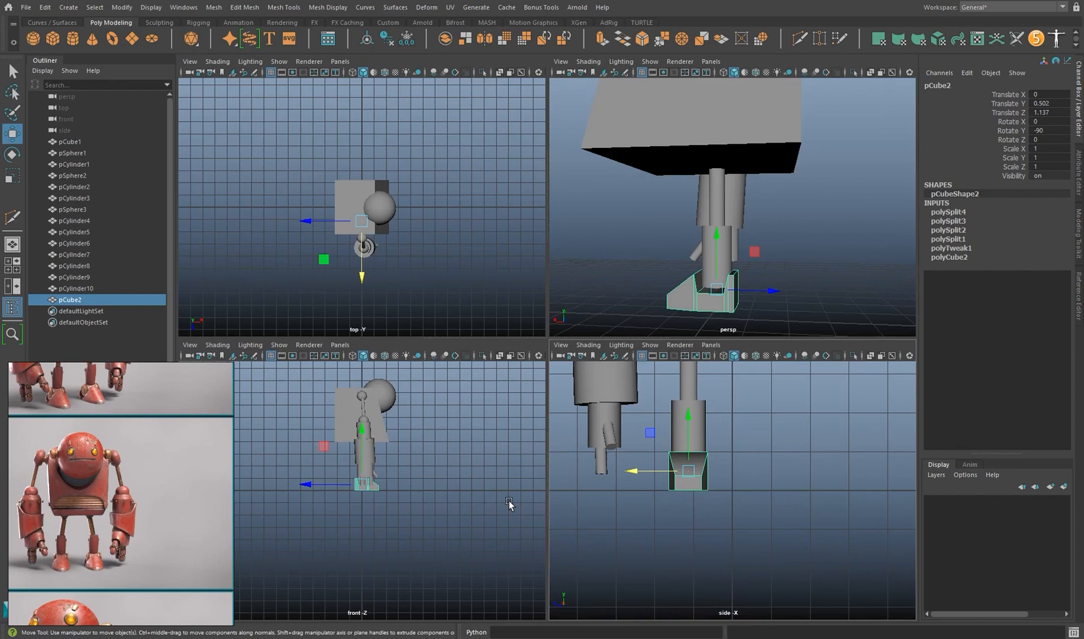
{"action": "key", "text": "space"}
{"action": "left_click_drag", "start_coordinate": [632, 355], "coordinate": [551, 429], "text": "alt"}
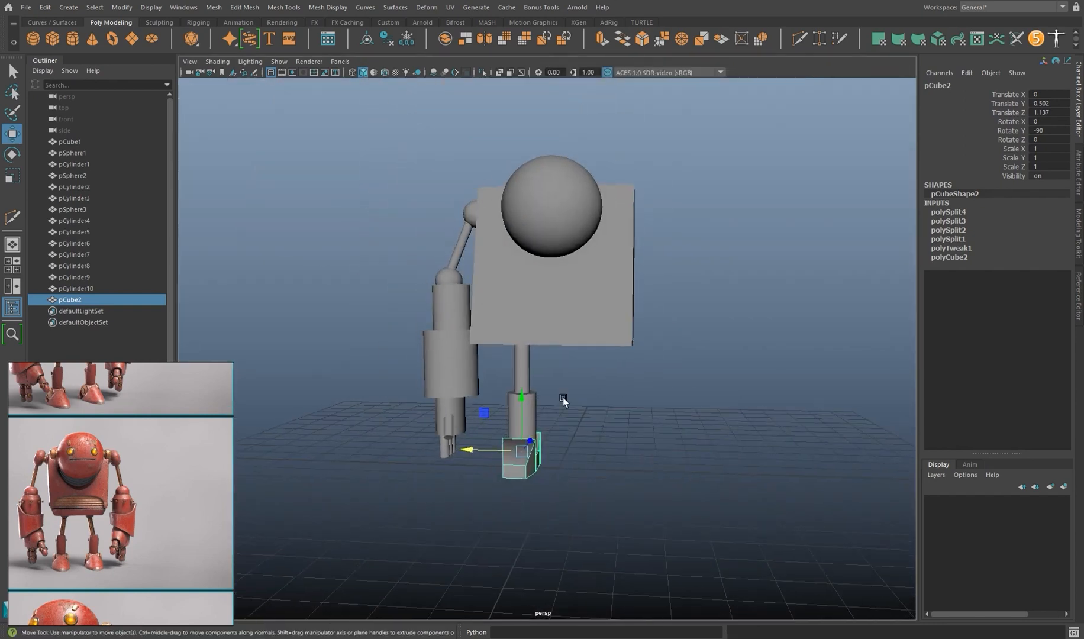
Duplicate the two leg cylinders and foot, and move the copies to the body's other side at about Z -0.925.
{"action": "key", "text": "ctrl+d"}
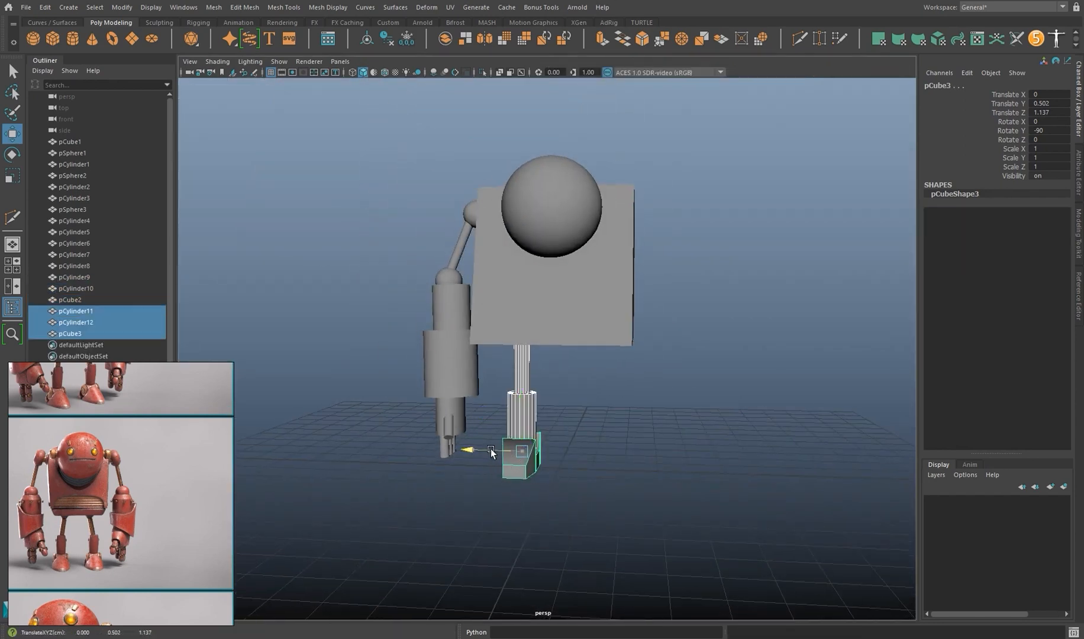
{"action": "key", "text": "ctrl+z"}
{"action": "right_click_drag", "start_coordinate": [525, 429], "coordinate": [500, 429], "text": "ctrl+shift"}
{"action": "left_click_drag", "start_coordinate": [496, 451], "coordinate": [584, 469]}
Select all the arm and hand parts, duplicate them and move the copy to the opposite side of the body.
{"action": "left_click_drag", "start_coordinate": [396, 177], "coordinate": [411, 546]}
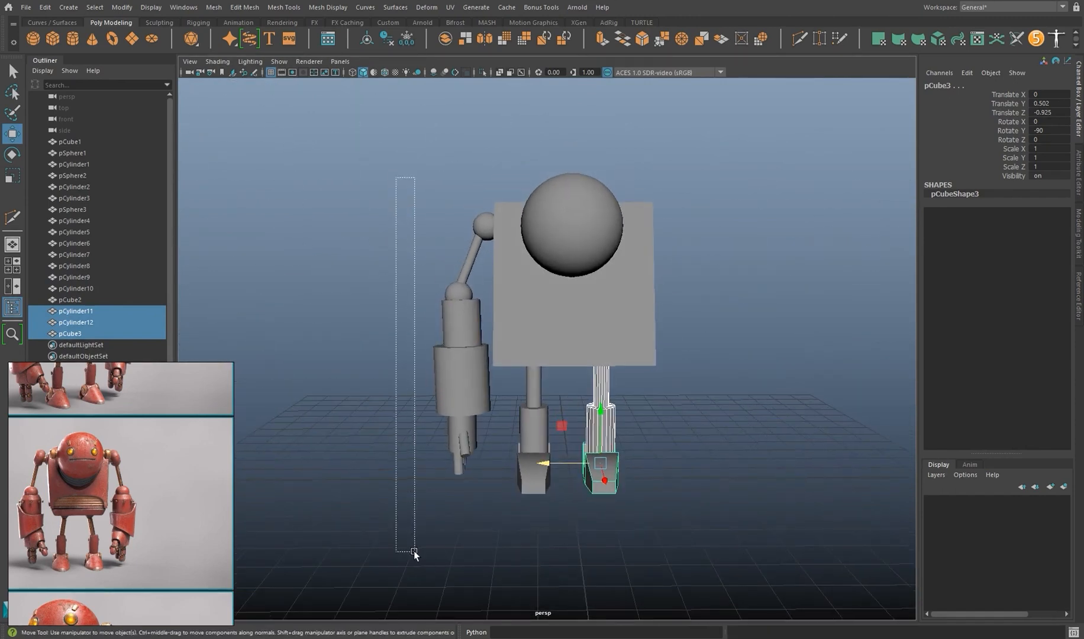
{"action": "left_click_drag", "start_coordinate": [483, 565], "coordinate": [479, 560]}
{"action": "key", "text": "ctrl+d"}
{"action": "left_click_drag", "start_coordinate": [417, 302], "coordinate": [646, 303]}
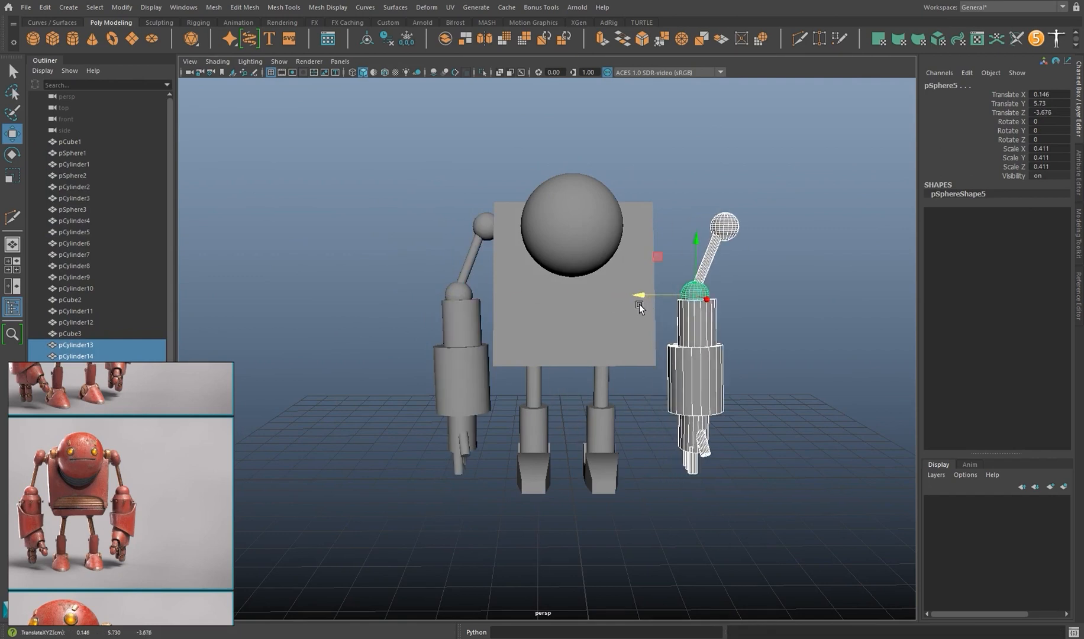
Group the duplicated arm parts and mirror the group with Scale Z -1, keeping Scale X at 1.
{"action": "key", "text": "ctrl+g"}
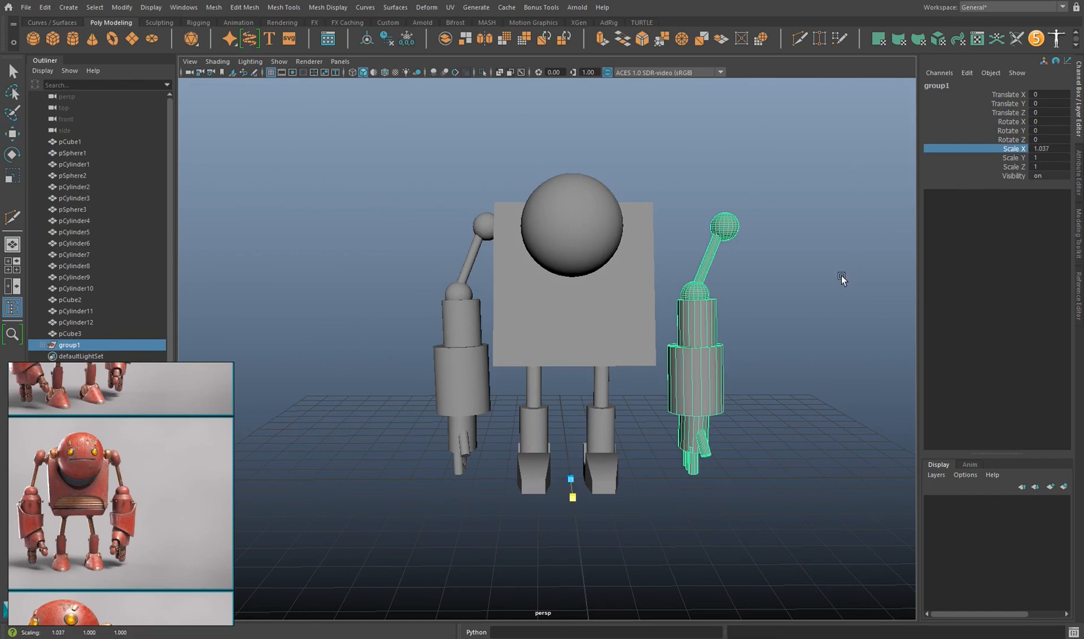
{"action": "middle_click_drag", "start_coordinate": [803, 307], "coordinate": [1016, 355]}
{"action": "type", "text": "1"}
{"action": "key", "text": "Return"}
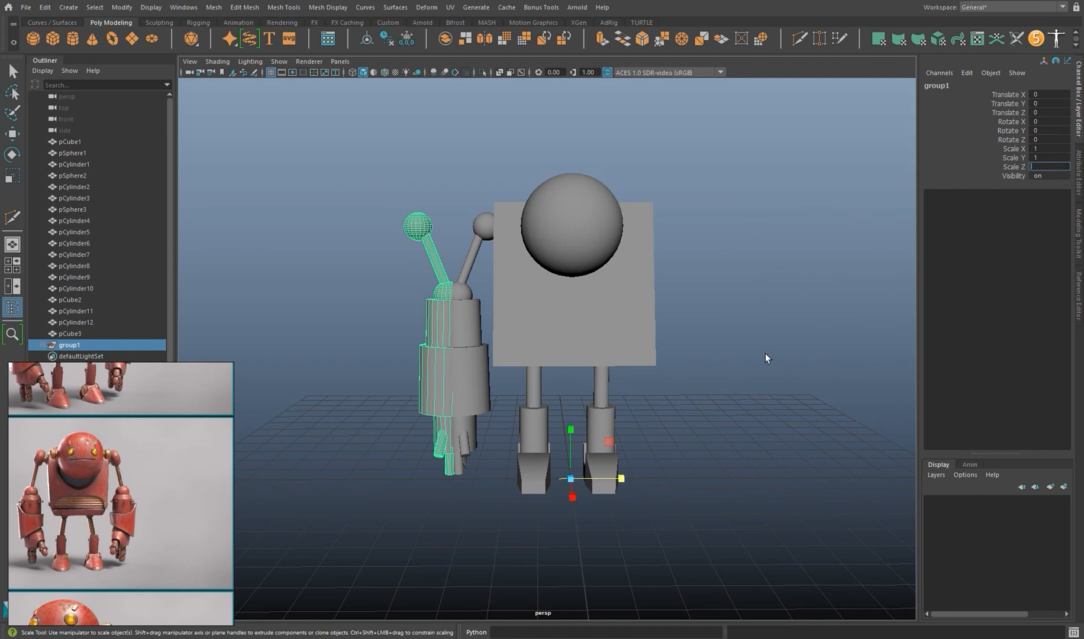
Move the mirrored arm group to the opposite side of the body at about Z -6.983.
{"action": "key", "text": "w"}
{"action": "left_click_drag", "start_coordinate": [537, 473], "coordinate": [675, 470]}
{"action": "key", "text": "ctrl+z"}
{"action": "left_click_drag", "start_coordinate": [522, 481], "coordinate": [728, 530]}
{"action": "scroll", "coordinate": [85, 523], "scroll_direction": "down", "scroll_amount": 3}
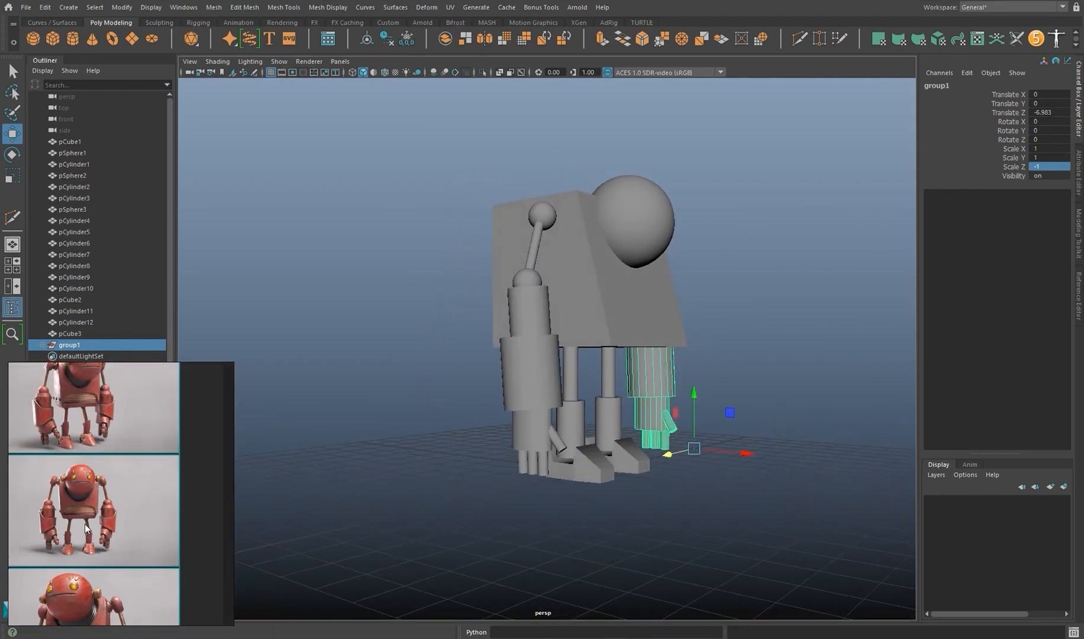
{"action": "scroll", "coordinate": [86, 508], "scroll_direction": "up", "scroll_amount": 5}
{"action": "left_click_drag", "start_coordinate": [449, 503], "coordinate": [585, 400], "text": "alt"}
{"action": "left_click", "coordinate": [503, 357]}
{"action": "left_click_drag", "start_coordinate": [498, 357], "coordinate": [547, 342], "text": "alt"}
{"action": "right_click_drag", "start_coordinate": [522, 284], "coordinate": [522, 308]}
{"action": "left_click", "coordinate": [521, 308]}
{"action": "left_click_drag", "start_coordinate": [543, 285], "coordinate": [557, 459], "text": "alt"}
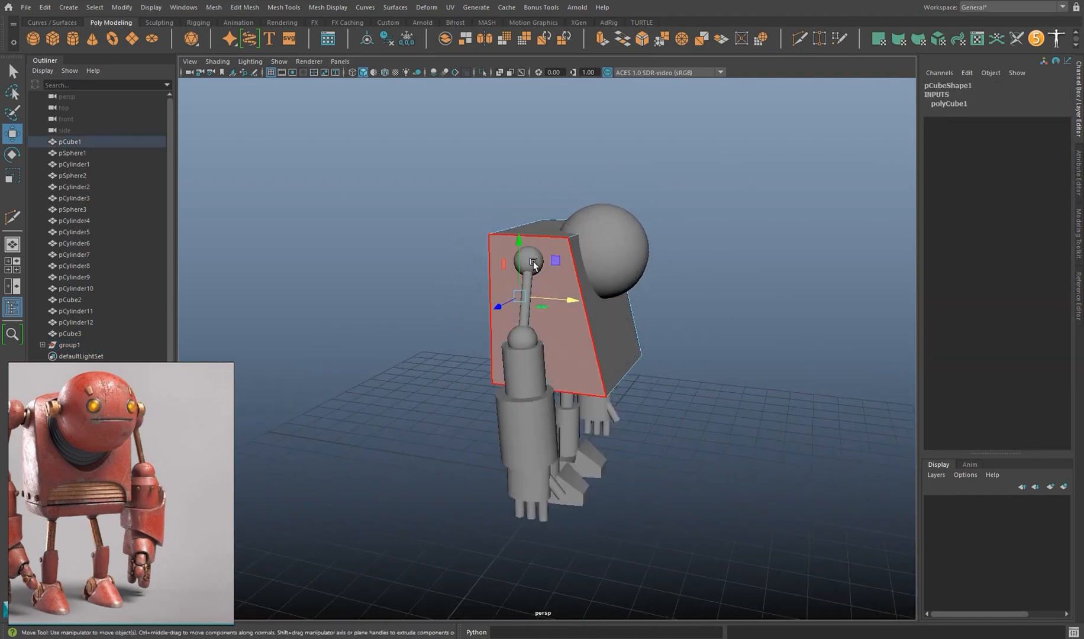
{"action": "right_click_drag", "start_coordinate": [557, 459], "coordinate": [663, 308]}
Select the arm parts and shift them slightly toward the back of the body.
{"action": "left_click_drag", "start_coordinate": [528, 252], "coordinate": [514, 251], "text": "alt"}
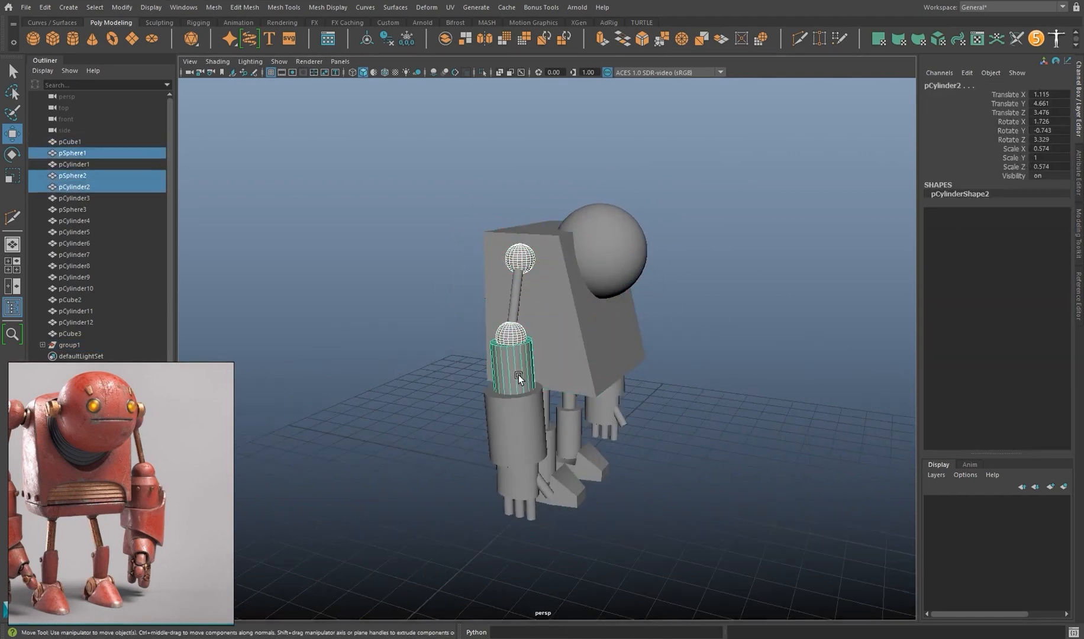
{"action": "left_click_drag", "start_coordinate": [529, 520], "coordinate": [416, 465], "text": "alt"}
{"action": "key", "text": "ctrl+z"}
{"action": "left_click_drag", "start_coordinate": [471, 512], "coordinate": [379, 514], "text": "alt"}
{"action": "left_click_drag", "start_coordinate": [686, 230], "coordinate": [545, 518], "text": "ctrl+shift"}
{"action": "left_click_drag", "start_coordinate": [526, 518], "coordinate": [438, 497], "text": "alt"}
{"action": "left_click_drag", "start_coordinate": [476, 445], "coordinate": [484, 444]}
{"action": "left_click", "coordinate": [719, 442]}
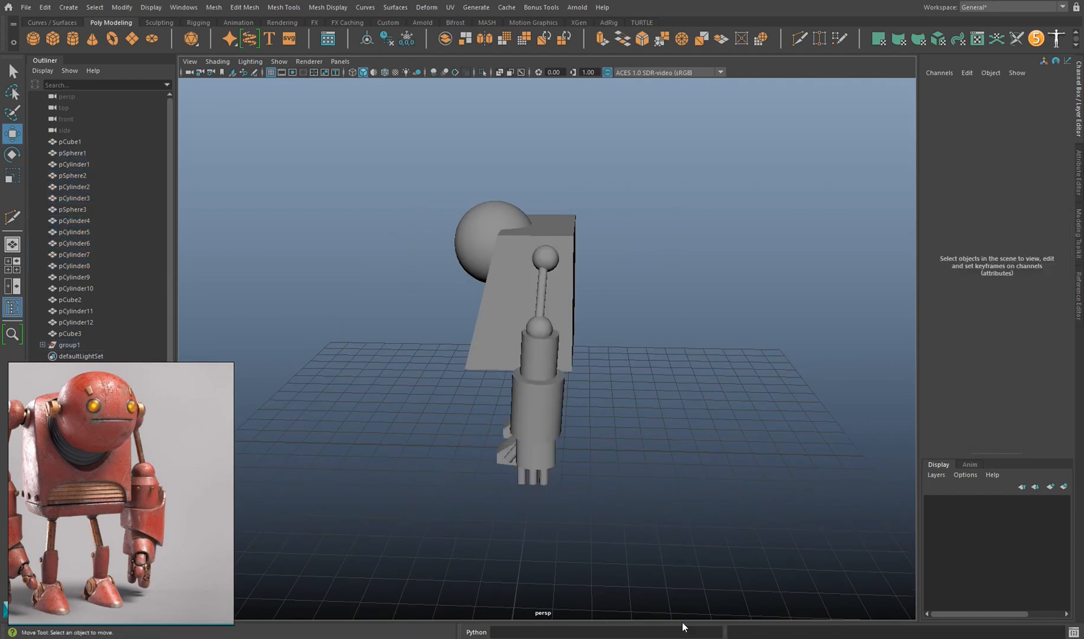
Examine the robot blockout from several angles and compare its proportions with the reference images.
{"action": "left_click_drag", "start_coordinate": [640, 494], "coordinate": [699, 455], "text": "alt"}
{"action": "scroll", "coordinate": [698, 450], "scroll_direction": "up", "scroll_amount": 2}
{"action": "middle_click_drag", "start_coordinate": [697, 450], "coordinate": [731, 416], "text": "alt"}
{"action": "scroll", "coordinate": [730, 417], "scroll_direction": "up", "scroll_amount": 1, "text": "alt"}
{"action": "scroll", "coordinate": [730, 417], "scroll_direction": "down", "scroll_amount": 1}
{"action": "middle_click_drag", "start_coordinate": [731, 416], "coordinate": [708, 424], "text": "alt"}
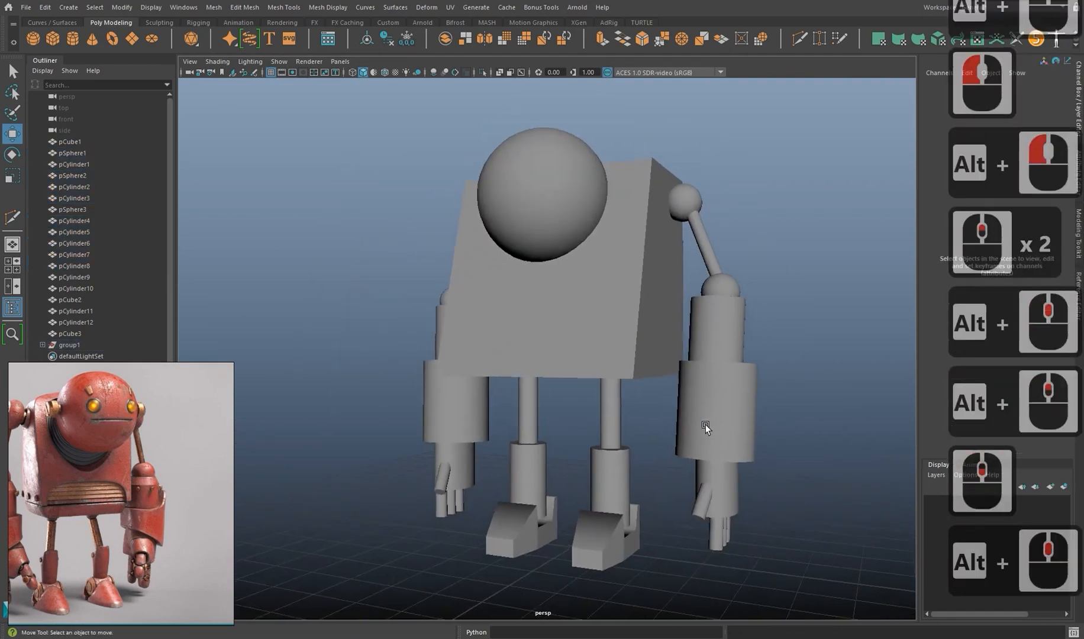
{"action": "left_click_drag", "start_coordinate": [705, 424], "coordinate": [792, 433], "text": "alt"}
{"action": "scroll", "coordinate": [133, 478], "scroll_direction": "down", "scroll_amount": 1}
{"action": "middle_click_drag", "start_coordinate": [588, 368], "coordinate": [551, 401], "text": "alt"}
{"action": "left_click_drag", "start_coordinate": [551, 401], "coordinate": [569, 408], "text": "alt"}
{"action": "middle_click_drag", "start_coordinate": [569, 409], "coordinate": [585, 384], "text": "alt"}
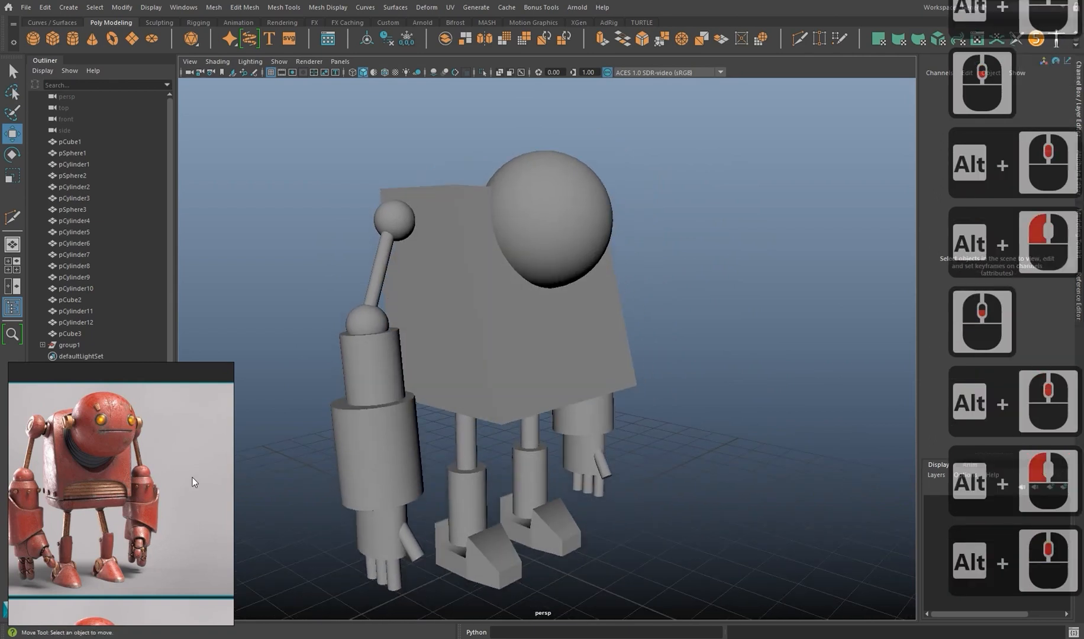
{"action": "scroll", "coordinate": [172, 479], "scroll_direction": "up", "scroll_amount": 1}
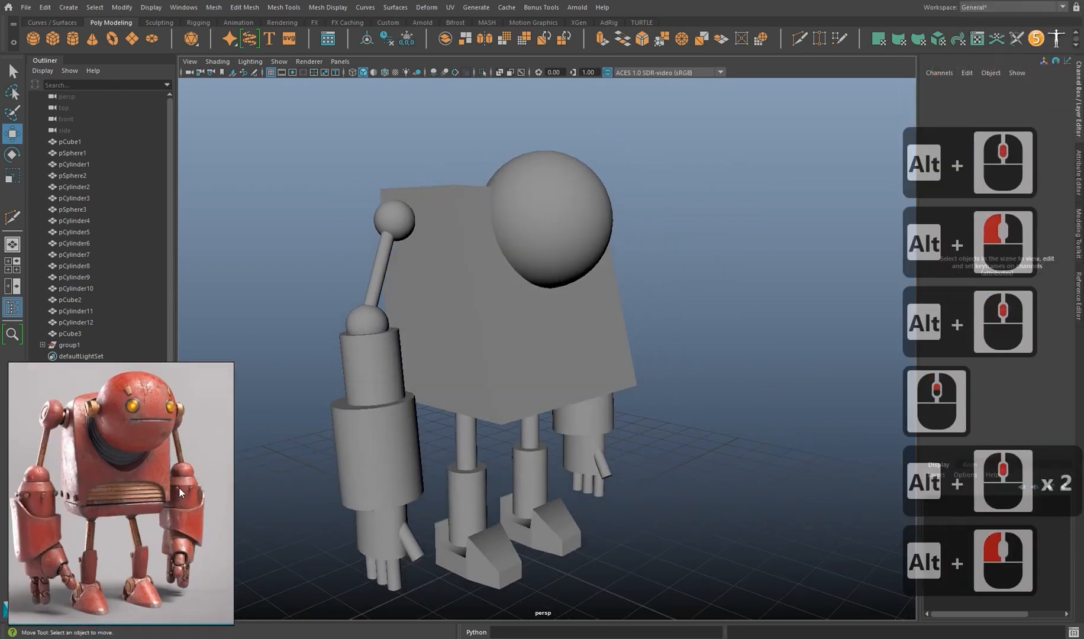
{"action": "scroll", "coordinate": [574, 361], "scroll_direction": "down", "scroll_amount": 2}
{"action": "middle_click_drag", "start_coordinate": [574, 358], "coordinate": [553, 366], "text": "alt"}
{"action": "left_click_drag", "start_coordinate": [553, 366], "coordinate": [569, 373], "text": "alt"}
Preview the body cube smoothed and move its top front edge backward to steepen the slope of the chest.
{"action": "left_click", "coordinate": [559, 369]}
{"action": "key", "text": "3"}
{"action": "middle_click_drag", "start_coordinate": [544, 362], "coordinate": [559, 384], "text": "alt"}
{"action": "left_click_drag", "start_coordinate": [559, 383], "coordinate": [538, 400], "text": "alt"}
{"action": "key", "text": "1"}
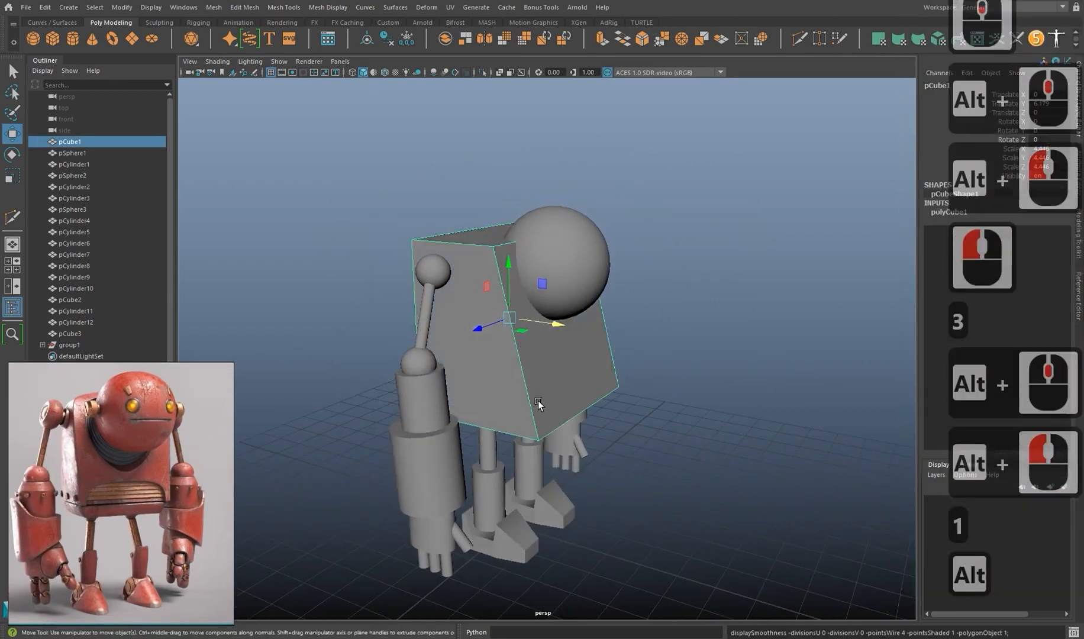
{"action": "middle_click_drag", "start_coordinate": [537, 401], "coordinate": [517, 398], "text": "alt"}
{"action": "left_click_drag", "start_coordinate": [532, 402], "coordinate": [537, 410], "text": "alt"}
{"action": "right_click_drag", "start_coordinate": [563, 316], "coordinate": [546, 270]}
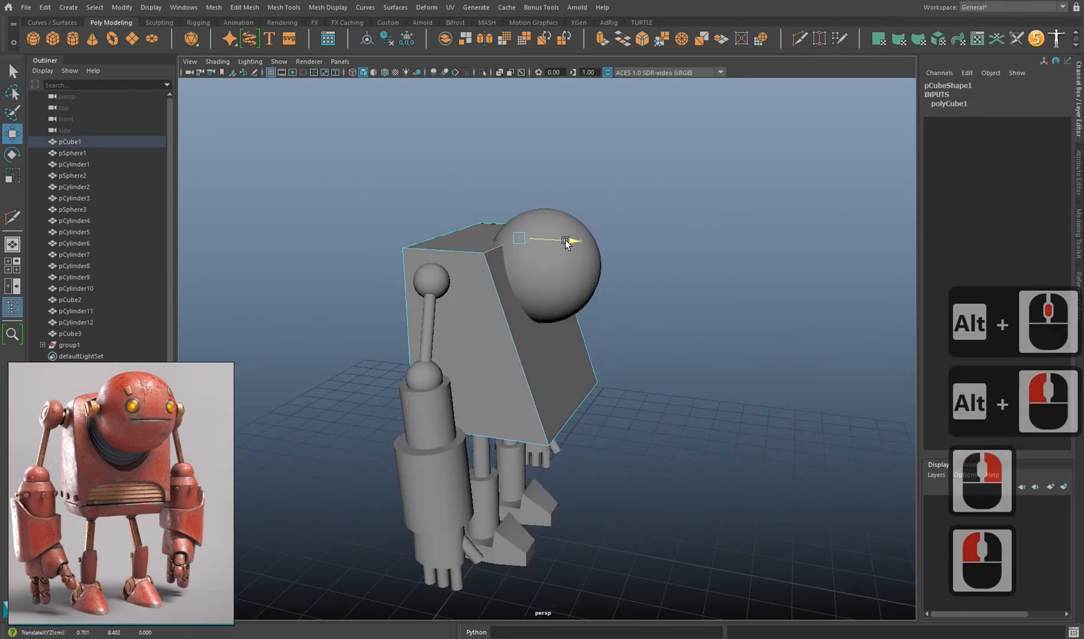
{"action": "left_click_drag", "start_coordinate": [553, 242], "coordinate": [530, 234]}
{"action": "key", "text": "3"}
{"action": "key", "text": "1"}
Insert a horizontal edge loop around the middle of the body with Multi-Cut and move its front edge forward.
{"action": "right_click_drag", "start_coordinate": [482, 305], "coordinate": [424, 306], "text": "shift"}
{"action": "middle_click", "coordinate": [493, 328], "text": "ctrl"}
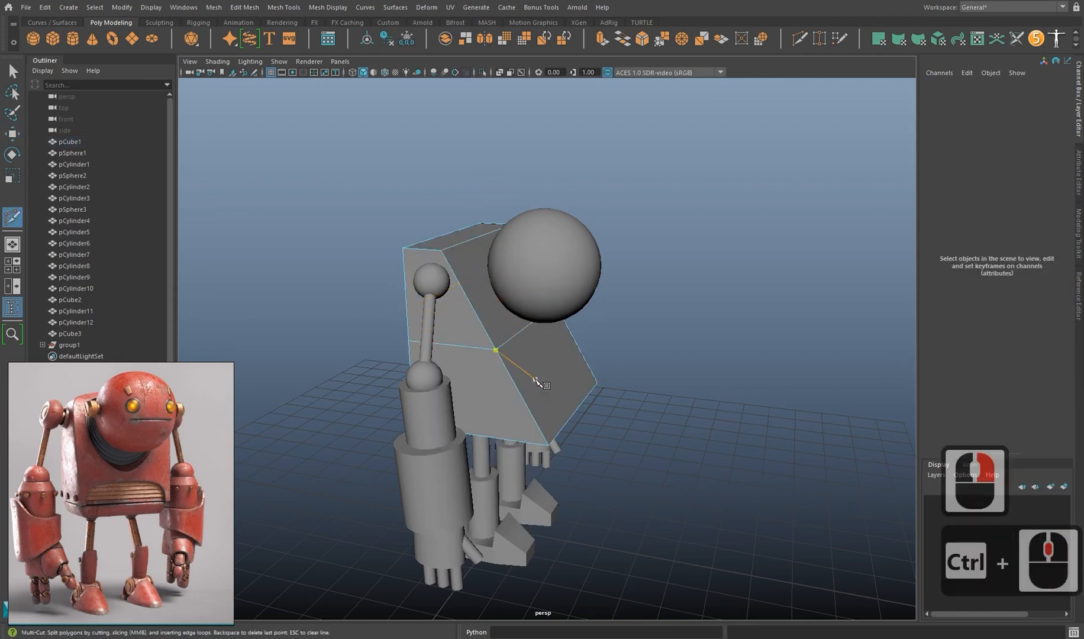
{"action": "key", "text": "e"}
{"action": "left_click", "coordinate": [519, 335]}
{"action": "key", "text": "w"}
{"action": "left_click_drag", "start_coordinate": [570, 329], "coordinate": [595, 337]}
{"action": "key", "text": "3"}
{"action": "key", "text": "1"}
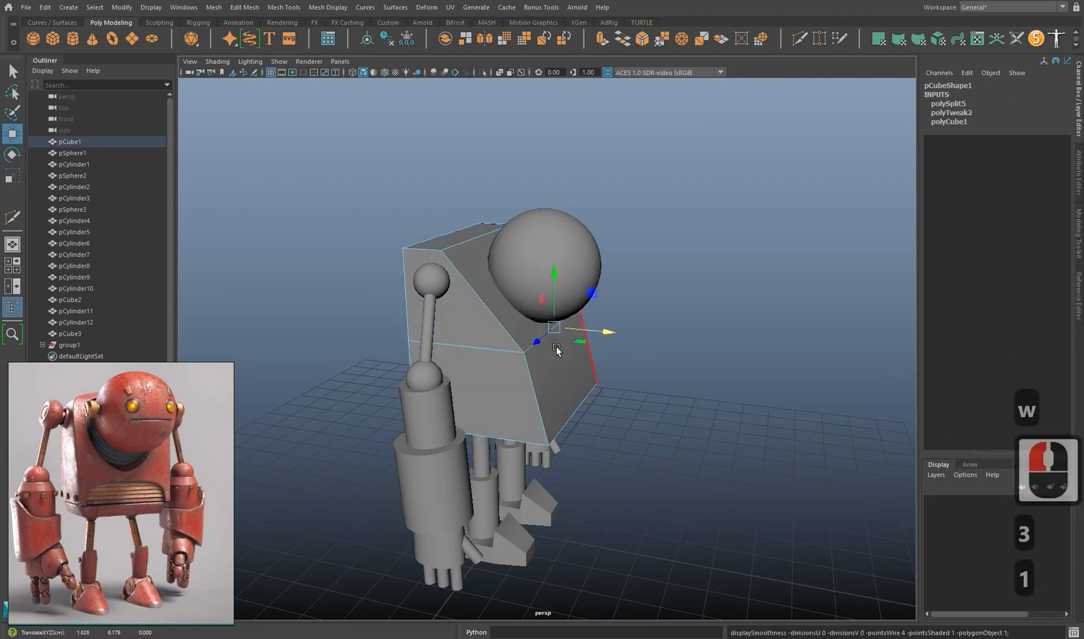
Insert an edge loop running vertically over the body's sides and across its top, and preview it smoothed.
{"action": "middle_click_drag", "start_coordinate": [556, 346], "coordinate": [575, 338], "text": "alt"}
{"action": "left_click_drag", "start_coordinate": [575, 339], "coordinate": [595, 334], "text": "alt"}
{"action": "right_click_drag", "start_coordinate": [475, 258], "coordinate": [415, 260], "text": "shift"}
{"action": "middle_click", "coordinate": [473, 242], "text": "ctrl"}
{"action": "key", "text": "3"}
{"action": "left_click_drag", "start_coordinate": [588, 367], "coordinate": [513, 380], "text": "alt"}
{"action": "key", "text": "1"}
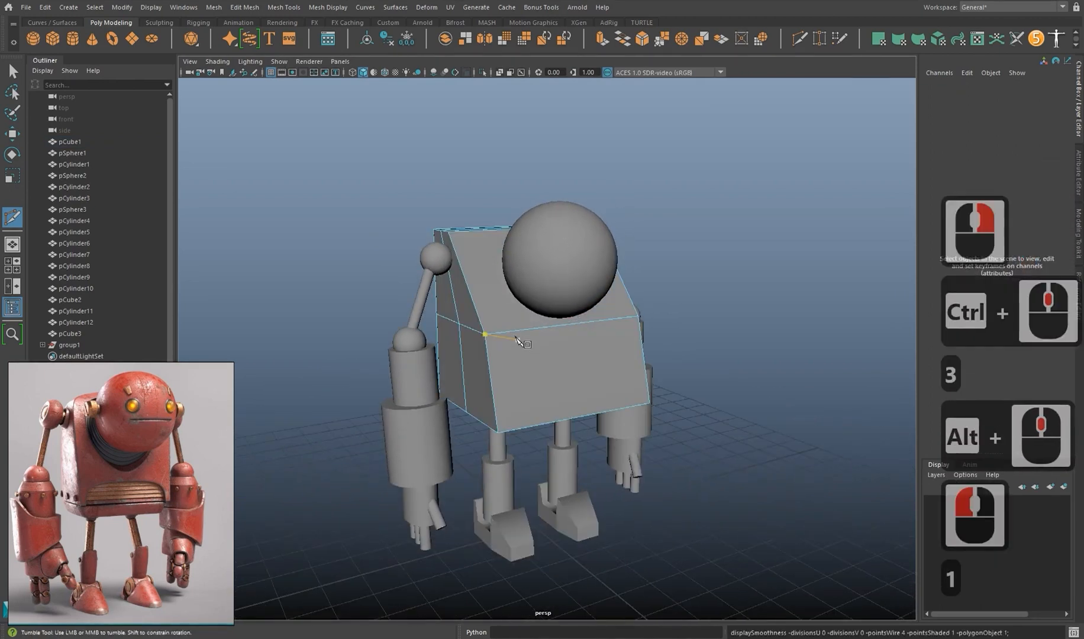
Insert two vertical edge loops on the body's front, one close to each side edge, and preview them smoothed.
{"action": "left_click", "coordinate": [498, 329], "text": "ctrl"}
{"action": "left_click", "coordinate": [627, 319], "text": "ctrl"}
{"action": "key", "text": "3"}
{"action": "left_click_drag", "start_coordinate": [600, 349], "coordinate": [540, 374], "text": "alt"}
{"action": "key", "text": "1"}
{"action": "middle_click_drag", "start_coordinate": [541, 374], "coordinate": [533, 378], "text": "alt"}
{"action": "left_click_drag", "start_coordinate": [532, 378], "coordinate": [513, 381], "text": "alt"}
Return to object mode and narrow the body to Scale Z 3.766.
{"action": "key", "text": "r"}
{"action": "right_click_drag", "start_coordinate": [539, 356], "coordinate": [603, 306]}
{"action": "left_click_drag", "start_coordinate": [466, 329], "coordinate": [491, 324]}
{"action": "key", "text": "4"}
{"action": "key", "text": "6"}
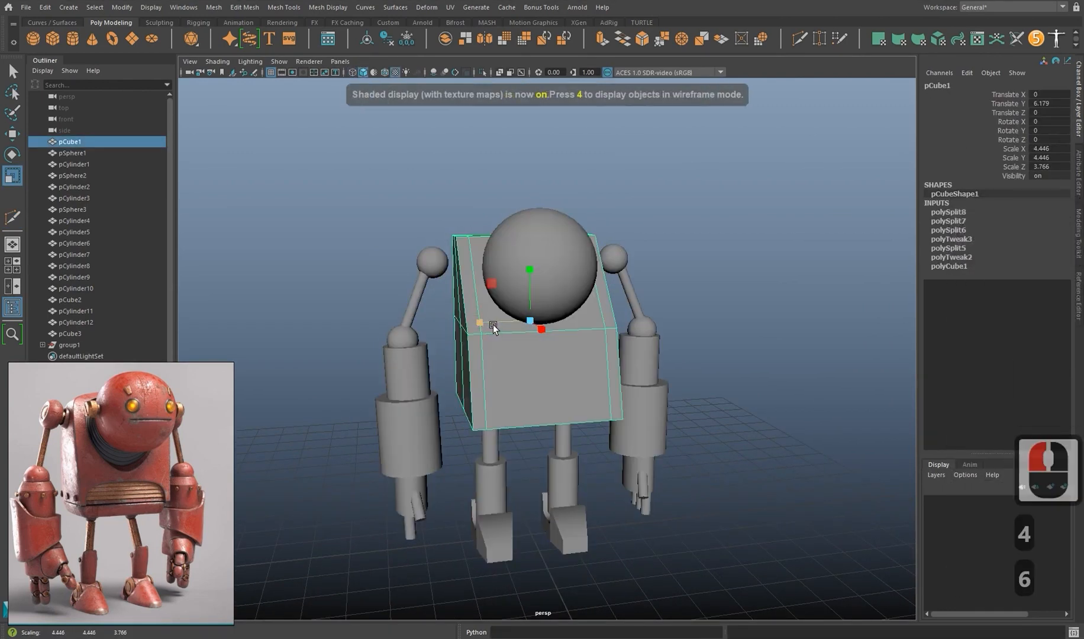
Inspect the body in smooth preview from several angles.
{"action": "key", "text": "3"}
{"action": "left_click_drag", "start_coordinate": [505, 364], "coordinate": [559, 359], "text": "alt"}
{"action": "scroll", "coordinate": [552, 372], "scroll_direction": "up", "scroll_amount": 2}
{"action": "key", "text": "1"}
{"action": "middle_click_drag", "start_coordinate": [549, 405], "coordinate": [534, 384], "text": "alt"}
{"action": "key", "text": "3"}
{"action": "left_click_drag", "start_coordinate": [524, 385], "coordinate": [506, 421], "text": "alt"}
{"action": "key", "text": "1"}
{"action": "right_click_drag", "start_coordinate": [484, 323], "coordinate": [485, 294]}
{"action": "left_click", "coordinate": [474, 299]}
{"action": "left_click", "coordinate": [500, 410]}
{"action": "left_click_drag", "start_coordinate": [504, 410], "coordinate": [362, 419], "text": "alt"}
{"action": "double_click", "coordinate": [583, 387], "text": "shift"}
{"action": "left_click_drag", "start_coordinate": [582, 388], "coordinate": [544, 356], "text": "alt"}
{"action": "key", "text": "w"}
{"action": "key", "text": "3"}
{"action": "left_click_drag", "start_coordinate": [469, 369], "coordinate": [640, 357], "text": "alt"}
{"action": "right_click_drag", "start_coordinate": [640, 358], "coordinate": [622, 372], "text": "alt"}
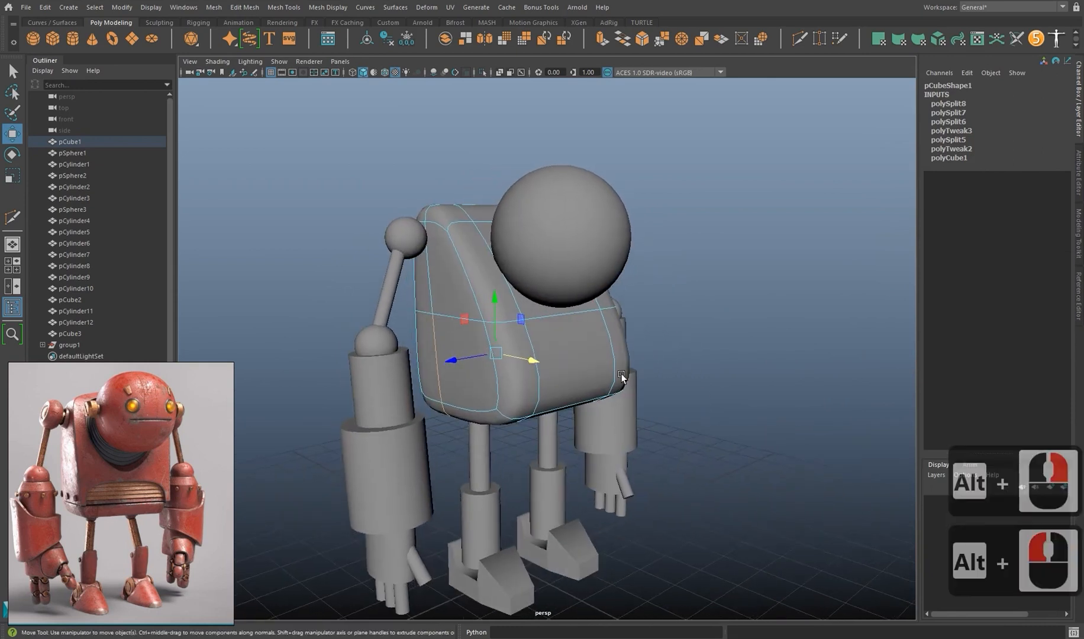
{"action": "left_click_drag", "start_coordinate": [620, 373], "coordinate": [652, 391], "text": "alt"}
{"action": "left_click", "coordinate": [660, 398]}
{"action": "middle_click_drag", "start_coordinate": [660, 398], "coordinate": [649, 379], "text": "alt"}
{"action": "left_click_drag", "start_coordinate": [649, 379], "coordinate": [642, 378], "text": "alt"}
Move the body's bottom vertices down to lengthen the torso, then return to object mode and clear the selection.
{"action": "left_click", "coordinate": [549, 355]}
{"action": "key", "text": "1"}
{"action": "right_click", "coordinate": [487, 320]}
{"action": "left_click", "coordinate": [497, 352]}
{"action": "left_click_drag", "start_coordinate": [497, 352], "coordinate": [507, 410], "text": "alt"}
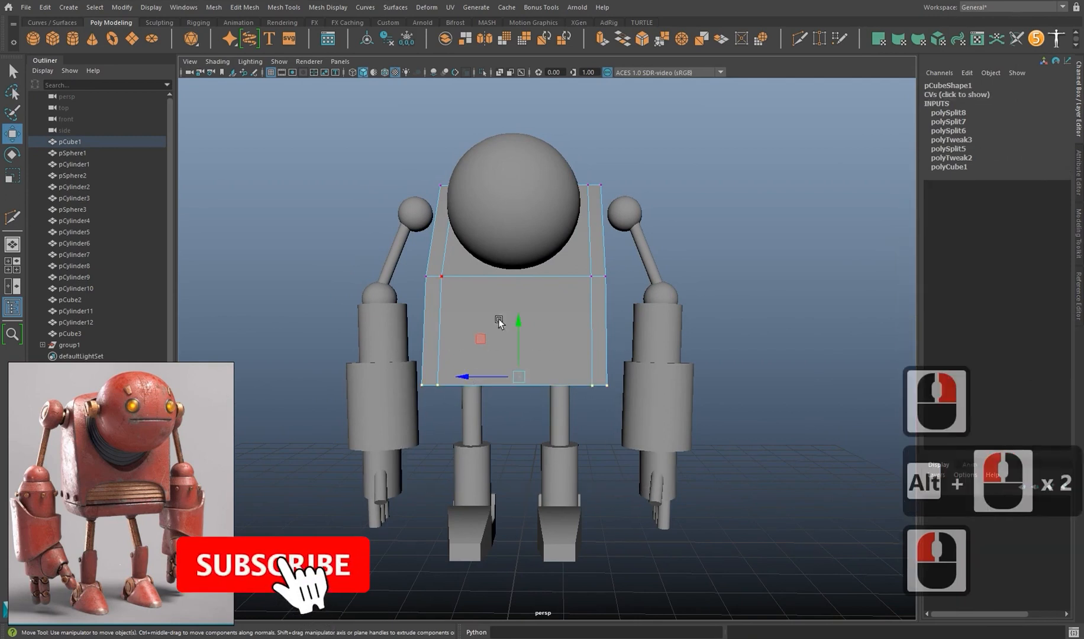
{"action": "left_click_drag", "start_coordinate": [518, 323], "coordinate": [519, 343]}
{"action": "right_click_drag", "start_coordinate": [552, 288], "coordinate": [602, 272]}
{"action": "left_click", "coordinate": [315, 343]}
Import the front-view image photo_2023-06-20_21-53-06 (3).jpg as an image plane in the side view.
{"action": "scroll", "coordinate": [82, 529], "scroll_direction": "down", "scroll_amount": 4}
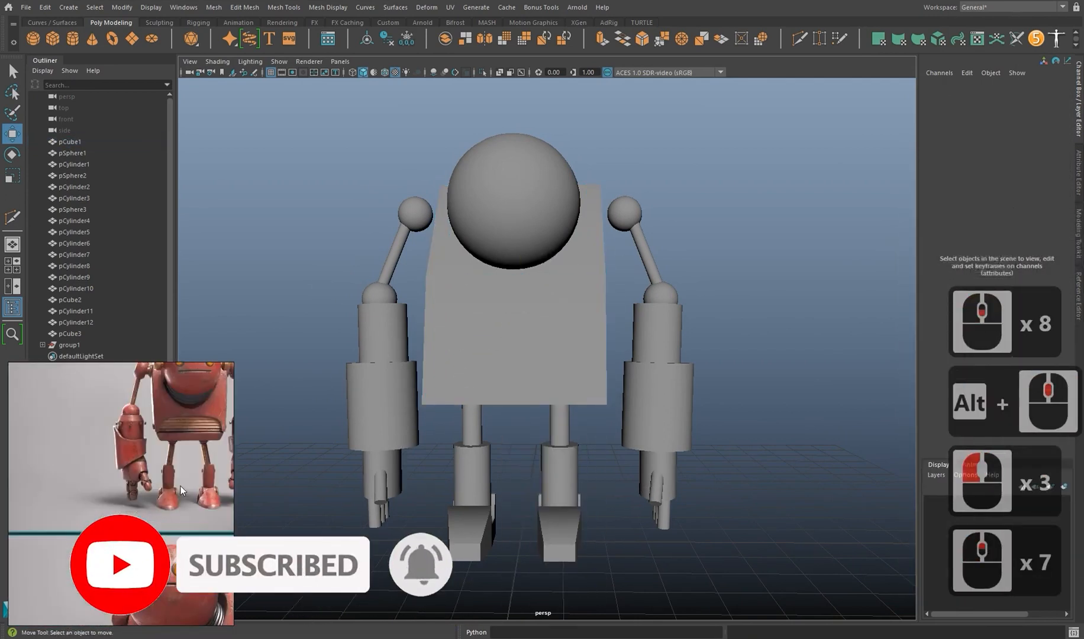
{"action": "key", "text": "space"}
{"action": "key", "text": "space"}
{"action": "scroll", "coordinate": [600, 433], "scroll_direction": "down", "scroll_amount": 5}
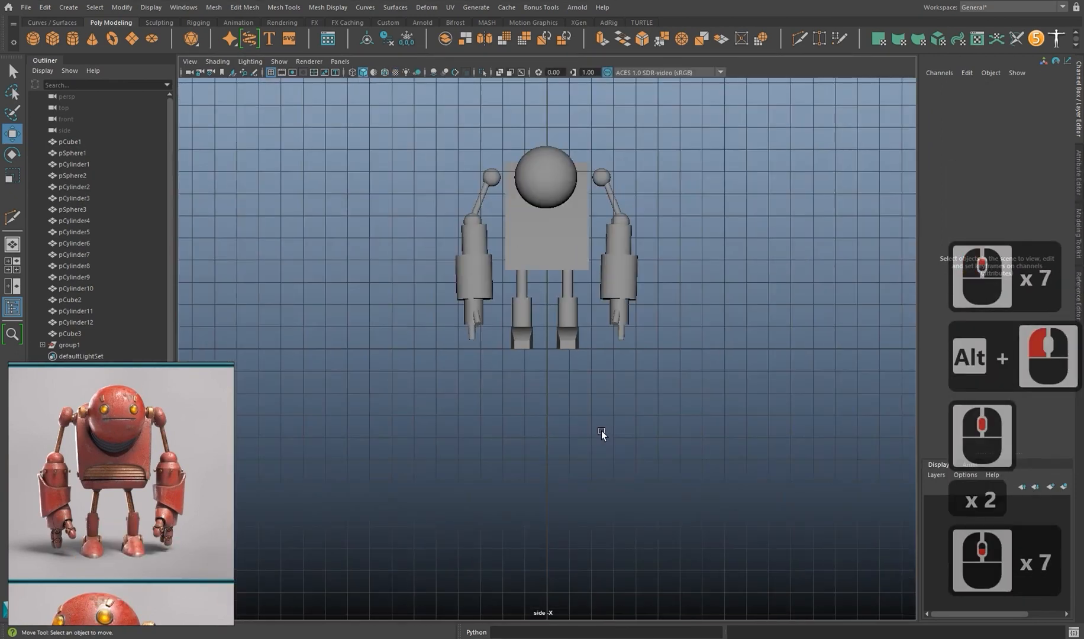
{"action": "middle_click_drag", "start_coordinate": [602, 434], "coordinate": [603, 440], "text": "alt"}
{"action": "left_click_drag", "start_coordinate": [603, 440], "coordinate": [594, 402], "text": "alt"}
{"action": "middle_click_drag", "start_coordinate": [594, 402], "coordinate": [577, 501], "text": "alt"}
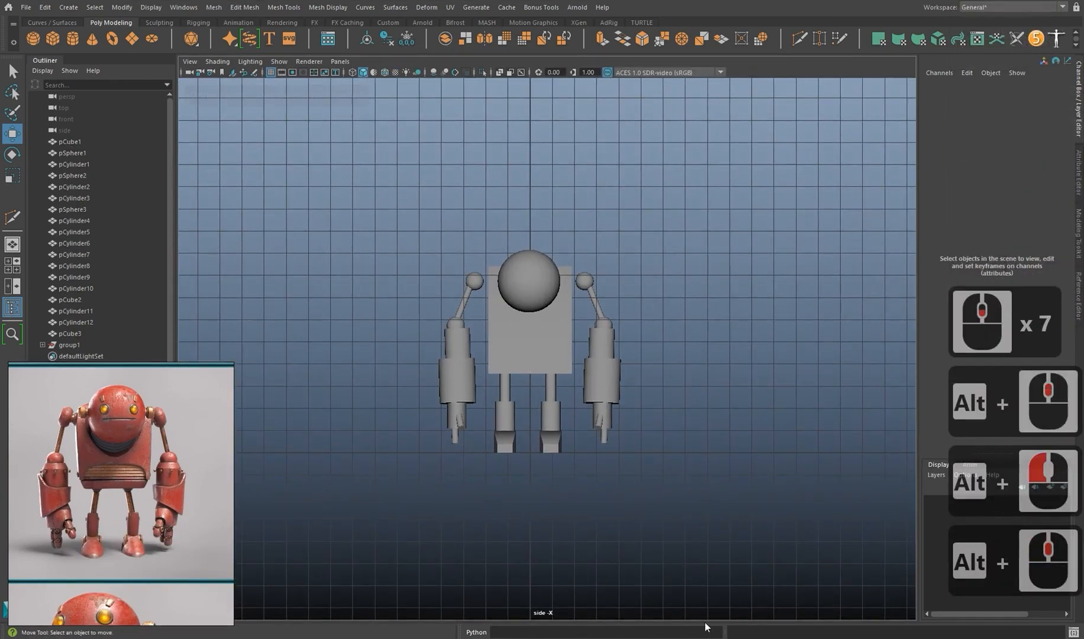
{"action": "left_click", "coordinate": [189, 73]}
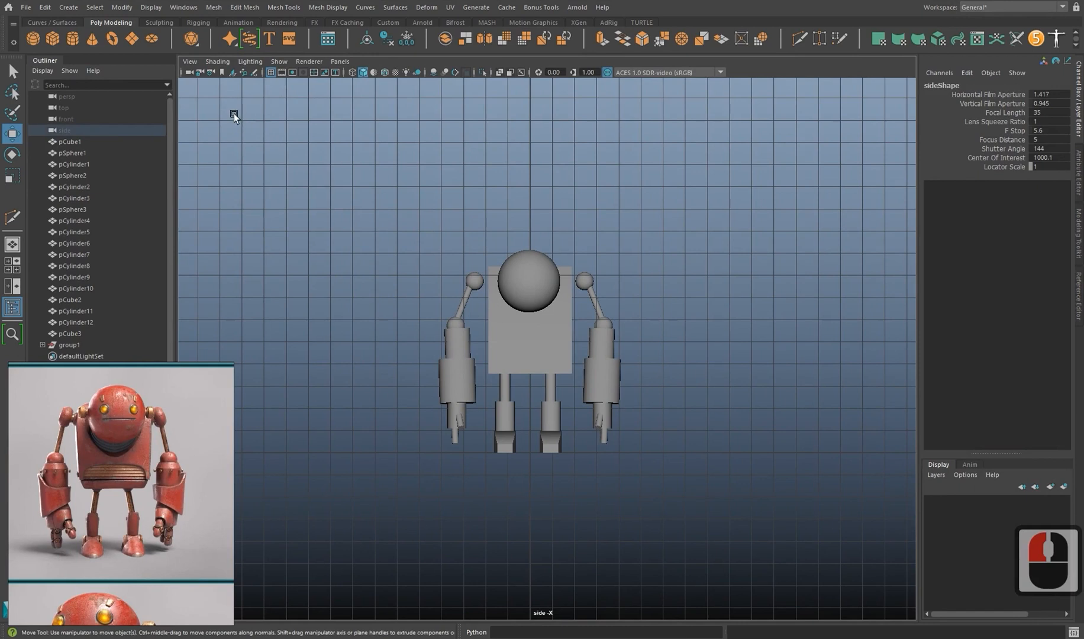
{"action": "left_click", "coordinate": [189, 61]}
{"action": "mouse_move", "coordinate": [207, 315]}
{"action": "left_click", "coordinate": [408, 322]}
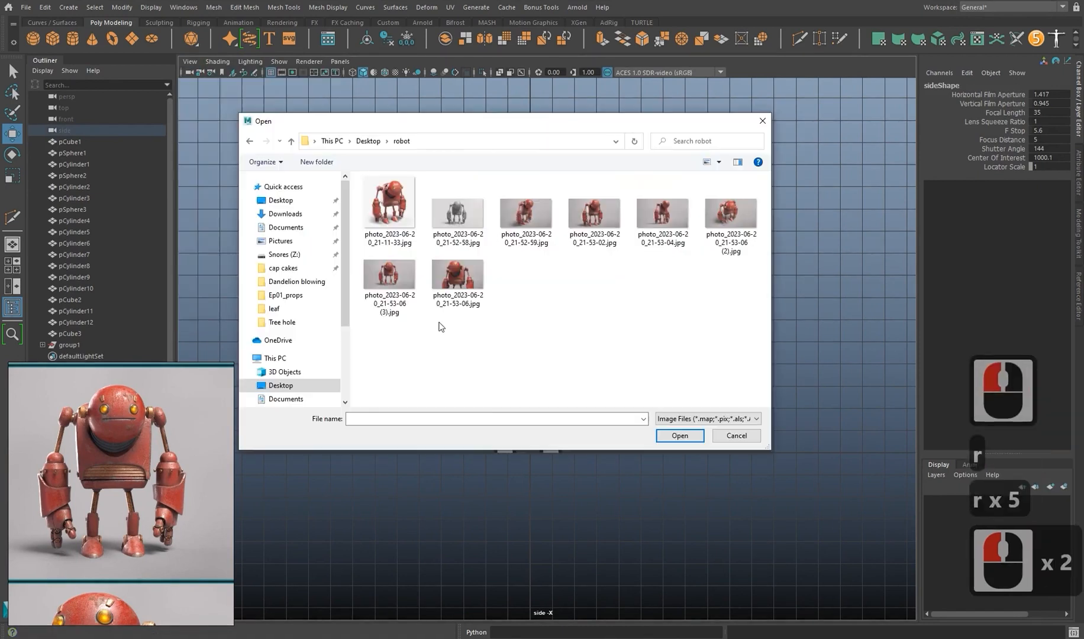
{"action": "double_click", "coordinate": [403, 274]}
Frame the robot over the reference image, select the body and turn on X-Ray shading.
{"action": "scroll", "coordinate": [518, 320], "scroll_direction": "up", "scroll_amount": 4}
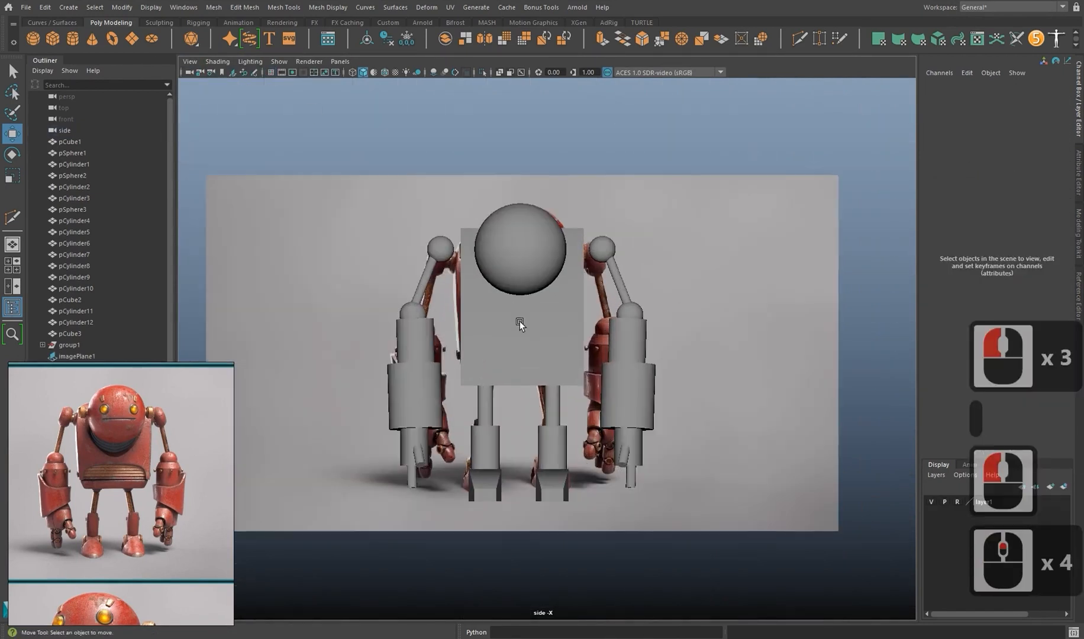
{"action": "scroll", "coordinate": [519, 320], "scroll_direction": "up", "scroll_amount": 2}
{"action": "middle_click_drag", "start_coordinate": [518, 321], "coordinate": [534, 300], "text": "alt"}
{"action": "left_click", "coordinate": [534, 300]}
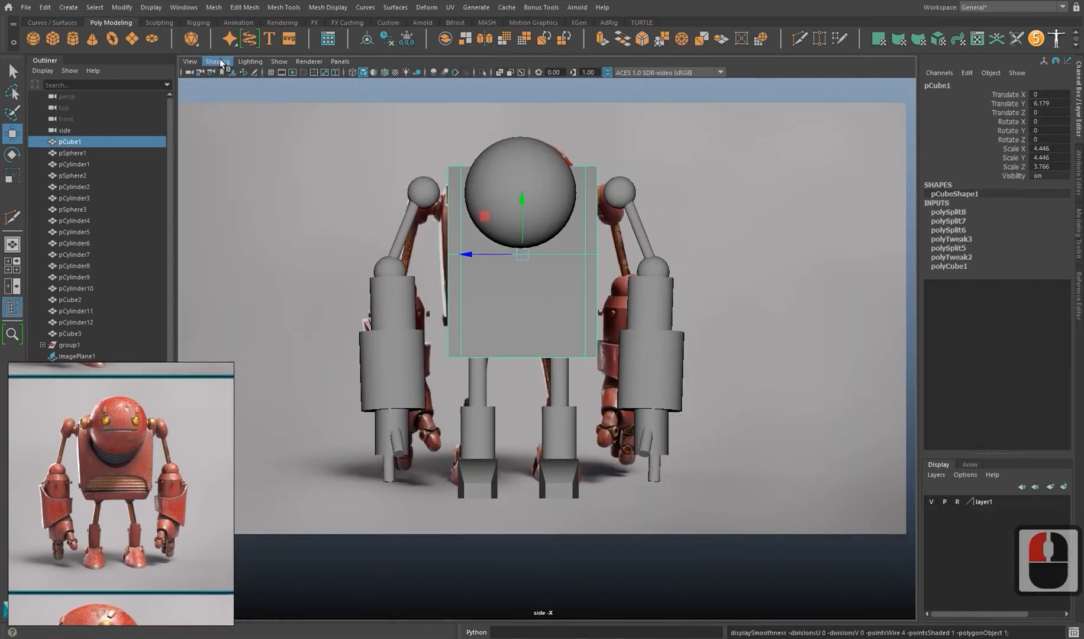
{"action": "left_click", "coordinate": [219, 61]}
{"action": "left_click", "coordinate": [316, 238]}
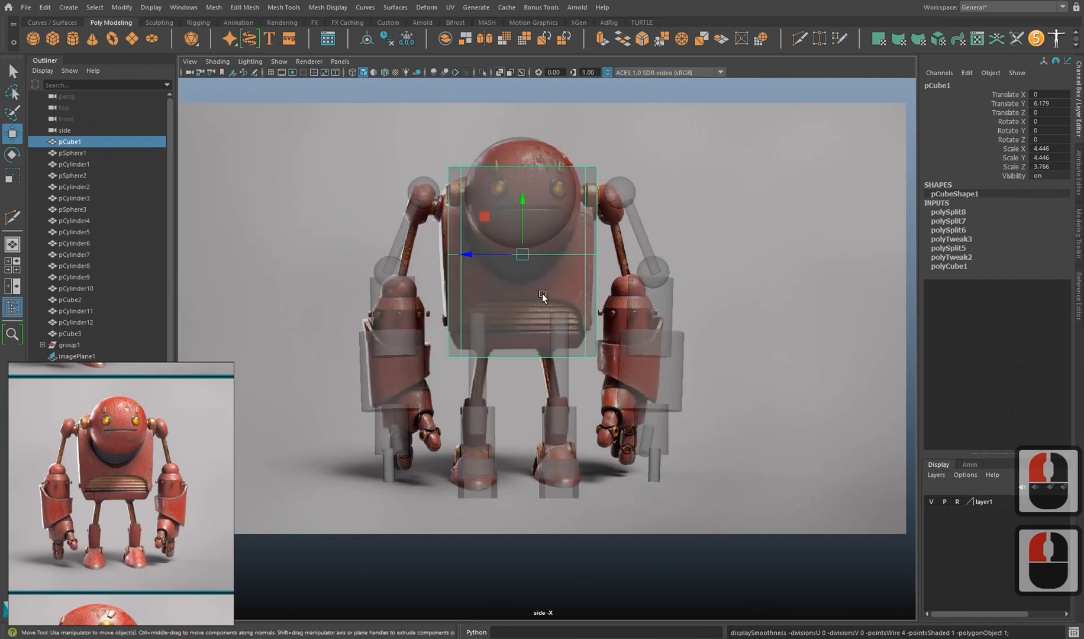
Smooth the body's display and reduce its height to Scale Y 3.952 to fit the reference image.
{"action": "key", "text": "3"}
{"action": "key", "text": "r"}
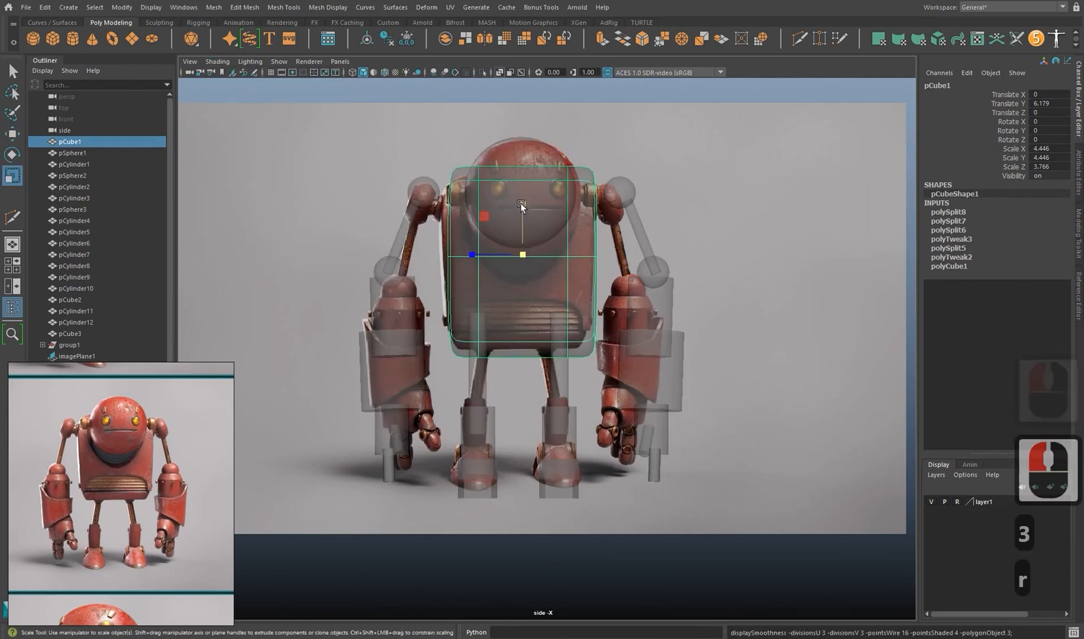
{"action": "left_click_drag", "start_coordinate": [525, 202], "coordinate": [524, 204]}
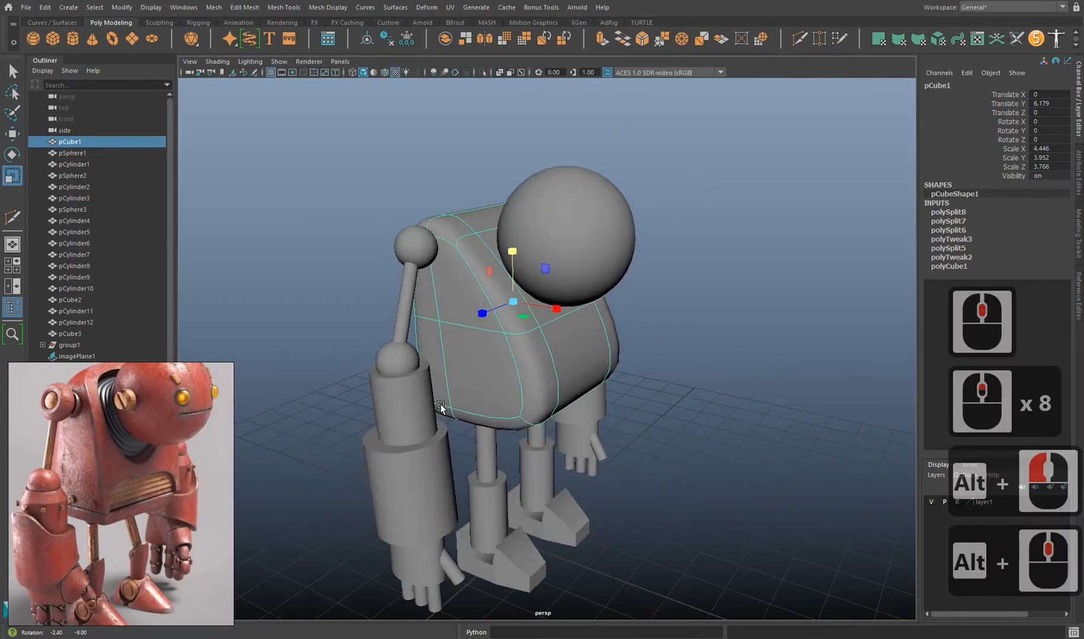
Delete the vertical edge loop that runs through the middle of the body's sides.
{"action": "left_click_drag", "start_coordinate": [440, 404], "coordinate": [475, 364], "text": "alt"}
{"action": "key", "text": "1"}
{"action": "middle_click_drag", "start_coordinate": [475, 364], "coordinate": [486, 370], "text": "alt"}
{"action": "left_click_drag", "start_coordinate": [486, 369], "coordinate": [493, 351], "text": "alt"}
{"action": "middle_click_drag", "start_coordinate": [493, 351], "coordinate": [483, 362], "text": "alt"}
{"action": "left_click_drag", "start_coordinate": [483, 363], "coordinate": [479, 363], "text": "alt"}
{"action": "right_click_drag", "start_coordinate": [513, 301], "coordinate": [517, 258]}
{"action": "double_click", "coordinate": [517, 297]}
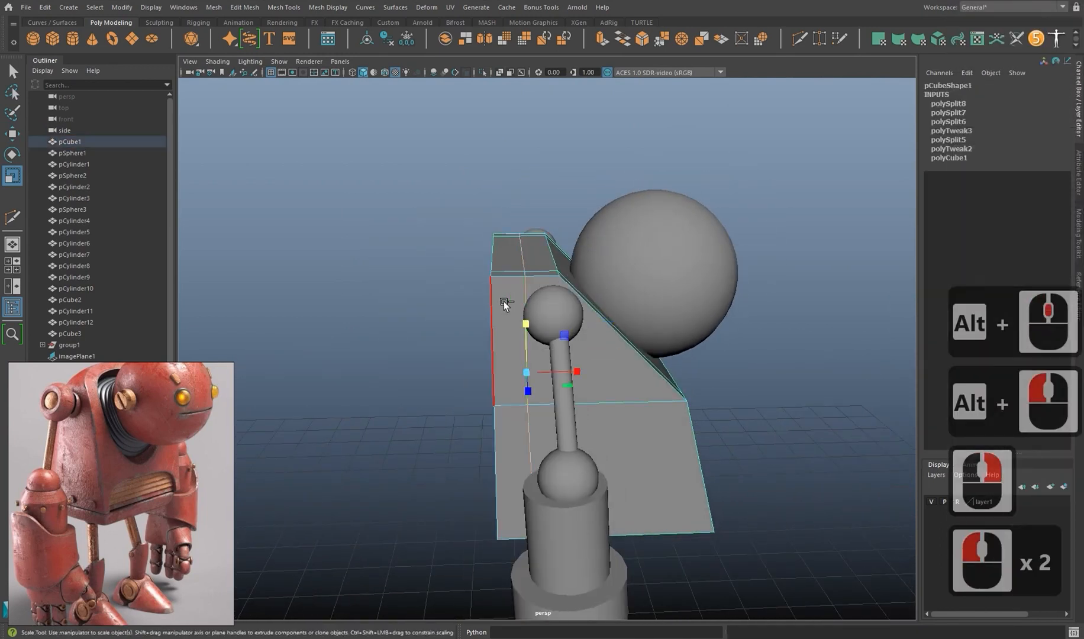
{"action": "key", "text": "ctrl+Delete"}
Select the edges along the body's top back and lower them slightly, checking the shape in smooth preview.
{"action": "left_click_drag", "start_coordinate": [498, 273], "coordinate": [630, 311], "text": "alt"}
{"action": "left_click", "coordinate": [619, 303]}
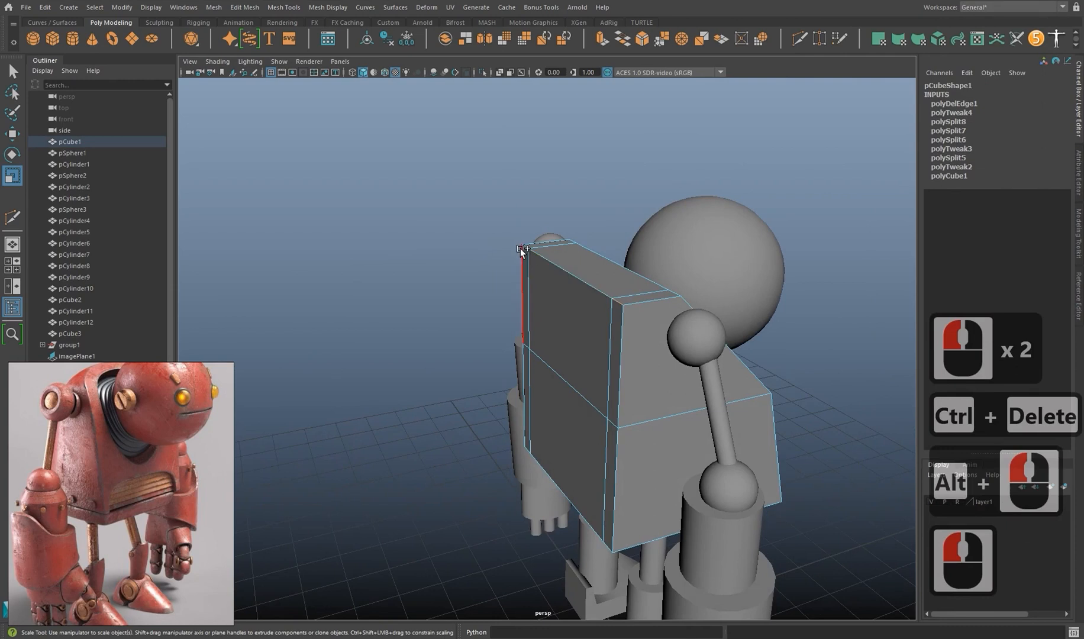
{"action": "left_click", "coordinate": [525, 248], "text": "shift"}
{"action": "left_click", "coordinate": [539, 256], "text": "shift"}
{"action": "key", "text": "w"}
{"action": "left_click_drag", "start_coordinate": [565, 234], "coordinate": [567, 246]}
{"action": "key", "text": "3"}
{"action": "left_click_drag", "start_coordinate": [580, 307], "coordinate": [527, 315], "text": "alt"}
{"action": "key", "text": "1"}
Select the body's bottom row of vertices and raise it in the side view toward the reference torso.
{"action": "middle_click_drag", "start_coordinate": [526, 314], "coordinate": [532, 249], "text": "alt"}
{"action": "scroll", "coordinate": [550, 331], "scroll_direction": "down", "scroll_amount": 1}
{"action": "left_click_drag", "start_coordinate": [627, 322], "coordinate": [452, 322], "text": "alt"}
{"action": "right_click_drag", "start_coordinate": [428, 278], "coordinate": [375, 281]}
{"action": "scroll", "coordinate": [550, 355], "scroll_direction": "down", "scroll_amount": 2}
{"action": "middle_click_drag", "start_coordinate": [572, 361], "coordinate": [573, 316], "text": "alt"}
{"action": "left_click_drag", "start_coordinate": [572, 316], "coordinate": [577, 299], "text": "alt"}
{"action": "left_click_drag", "start_coordinate": [687, 400], "coordinate": [414, 257]}
{"action": "left_click_drag", "start_coordinate": [435, 237], "coordinate": [523, 279], "text": "alt"}
{"action": "key", "text": "space"}
{"action": "key", "text": "space"}
{"action": "key", "text": "space"}
{"action": "key", "text": "space"}
{"action": "middle_click_drag", "start_coordinate": [627, 314], "coordinate": [545, 358], "text": "alt"}
{"action": "left_click_drag", "start_coordinate": [545, 357], "coordinate": [545, 371], "text": "alt"}
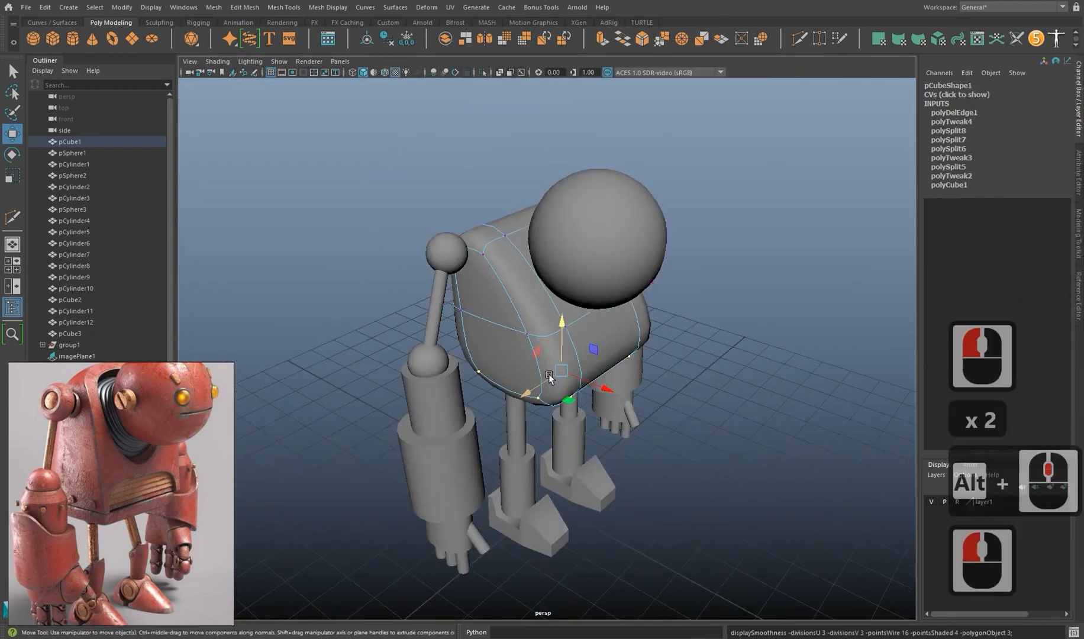
Compare the body's smoothed and unsmoothed shape with the reference torso in the perspective and reference image views.
{"action": "key", "text": "3"}
{"action": "right_click_drag", "start_coordinate": [531, 374], "coordinate": [526, 376]}
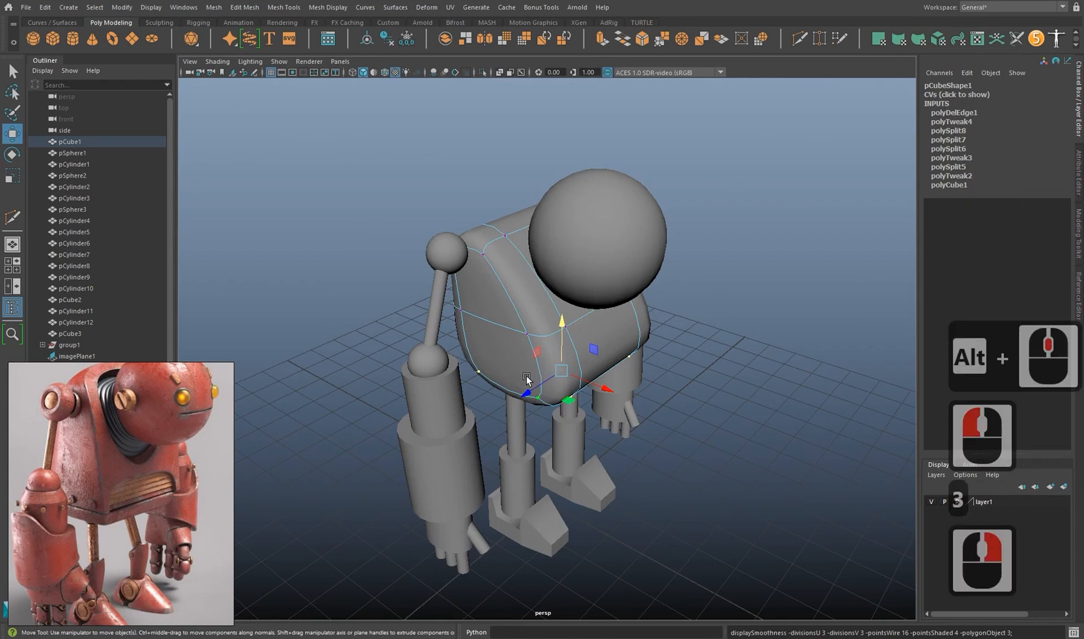
{"action": "key", "text": "1"}
{"action": "middle_click_drag", "start_coordinate": [572, 356], "coordinate": [583, 375], "text": "alt"}
{"action": "key", "text": "space"}
{"action": "key", "text": "space"}
{"action": "scroll", "coordinate": [500, 263], "scroll_direction": "up", "scroll_amount": 2}
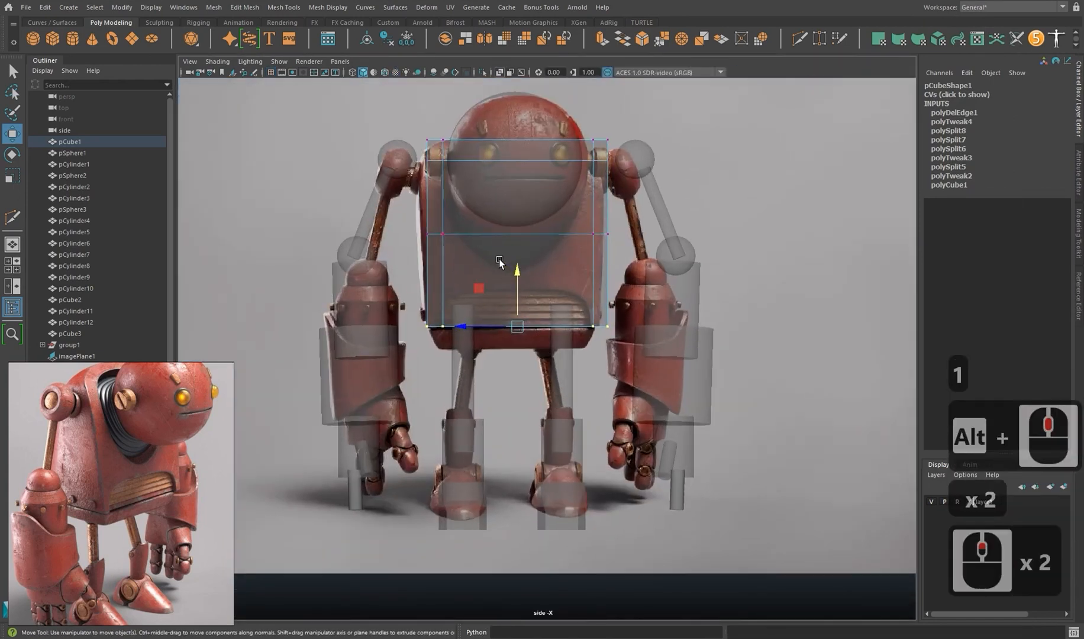
{"action": "key", "text": "3"}
{"action": "key", "text": "1"}
{"action": "left_click_drag", "start_coordinate": [569, 303], "coordinate": [624, 272], "text": "alt"}
{"action": "left_click_drag", "start_coordinate": [535, 293], "coordinate": [581, 296], "text": "alt"}
Insert a centred vertical edge loop around the body's middle with Multi-Cut and check it in smooth preview.
{"action": "right_click_drag", "start_coordinate": [581, 272], "coordinate": [524, 272], "text": "shift"}
{"action": "middle_click", "coordinate": [582, 284], "text": "ctrl"}
{"action": "key", "text": "3"}
{"action": "left_click_drag", "start_coordinate": [581, 284], "coordinate": [527, 266], "text": "alt"}
{"action": "key", "text": "1"}
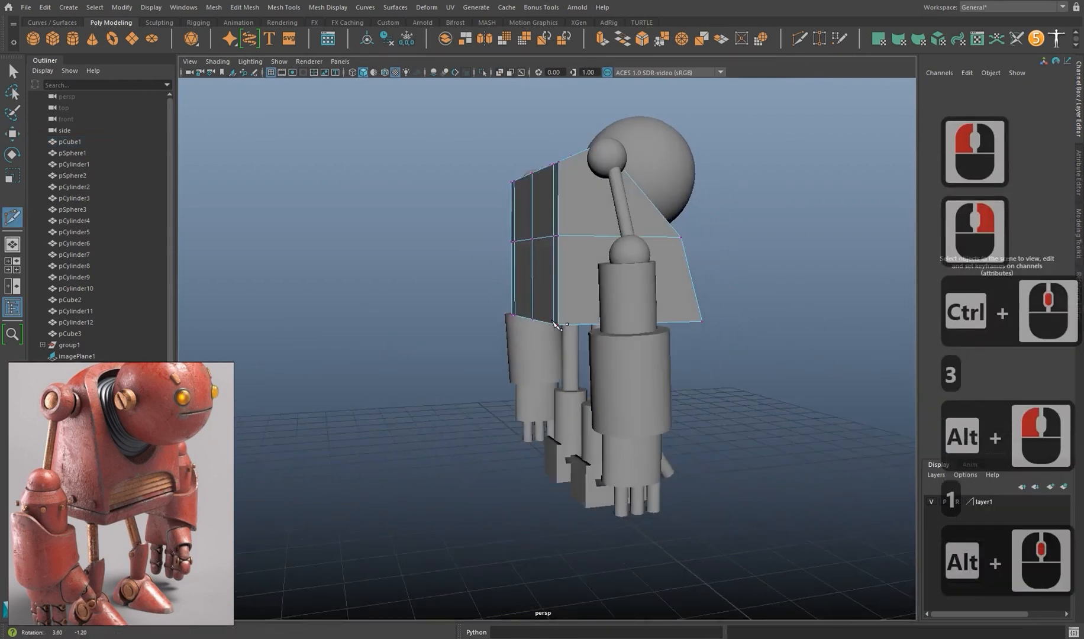
Set the Insert Edge Loop Tool to equal distance from edge and add a loop around the body near its back.
{"action": "left_click_drag", "start_coordinate": [645, 354], "coordinate": [551, 346], "text": "alt"}
{"action": "scroll", "coordinate": [551, 346], "scroll_direction": "up", "scroll_amount": 3}
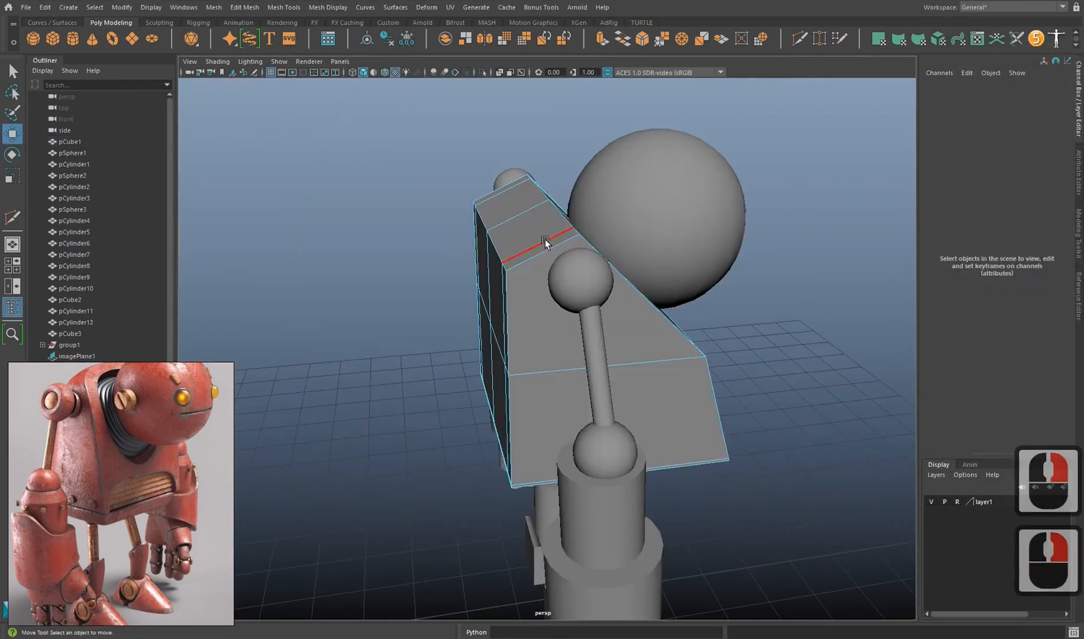
{"action": "left_click", "coordinate": [545, 240]}
{"action": "right_click_drag", "start_coordinate": [545, 240], "coordinate": [505, 277], "text": "shift"}
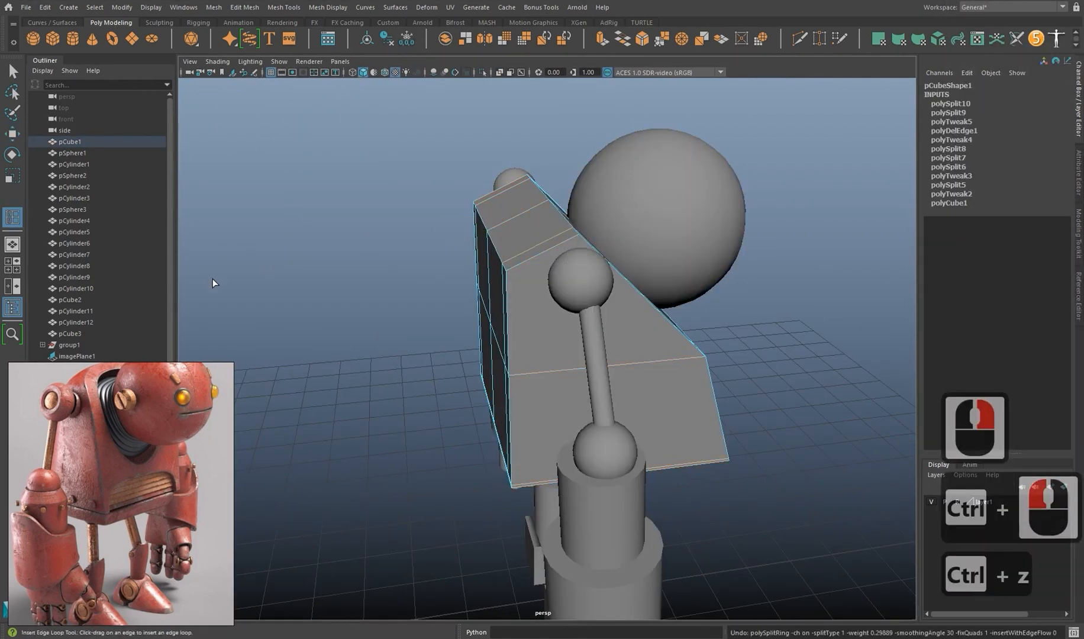
{"action": "double_click", "coordinate": [13, 217]}
{"action": "left_click", "coordinate": [238, 184]}
{"action": "left_click", "coordinate": [234, 178]}
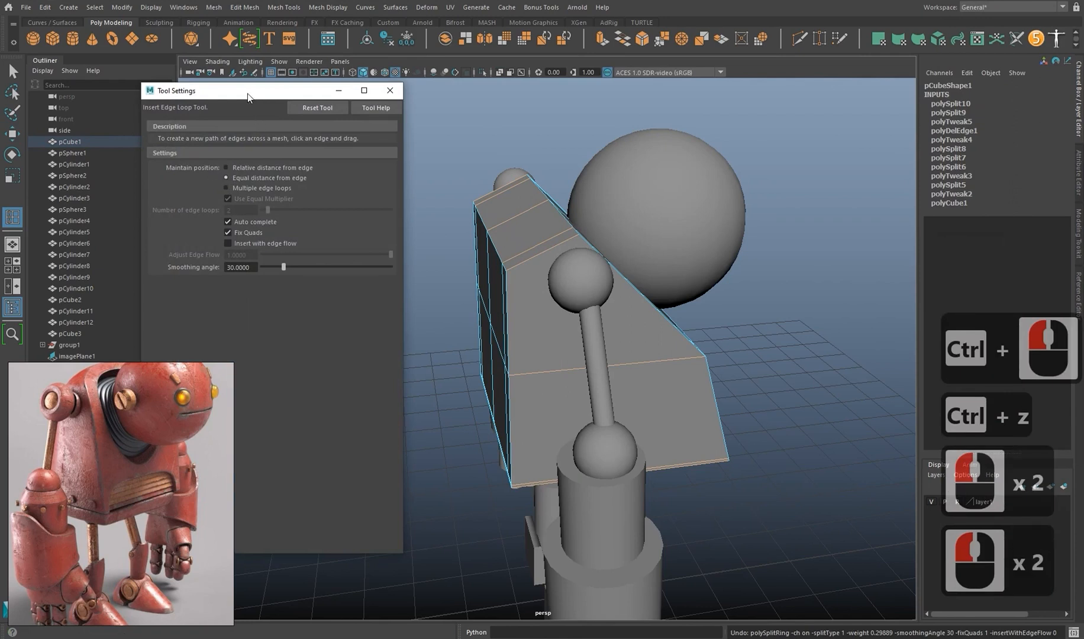
{"action": "left_click_drag", "start_coordinate": [247, 93], "coordinate": [175, 105]}
{"action": "mouse_move", "coordinate": [534, 276]}
{"action": "left_mouse_down"}
{"action": "mouse_move", "coordinate": [519, 264]}
{"action": "mouse_move", "coordinate": [550, 269]}
{"action": "left_mouse_up"}
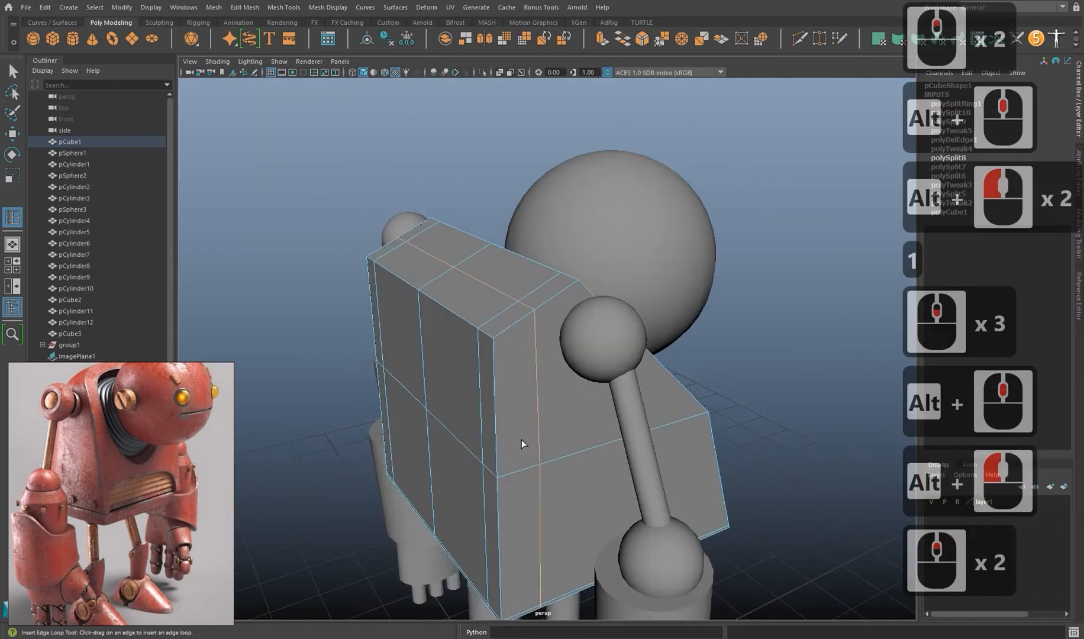
Select the rear part of the body behind the new edge loop and scale it narrower so the back tapers inward.
{"action": "left_click_drag", "start_coordinate": [524, 415], "coordinate": [542, 421], "text": "alt"}
{"action": "key", "text": "w"}
{"action": "right_click_drag", "start_coordinate": [505, 316], "coordinate": [504, 363]}
{"action": "left_click_drag", "start_coordinate": [507, 362], "coordinate": [387, 349], "text": "alt"}
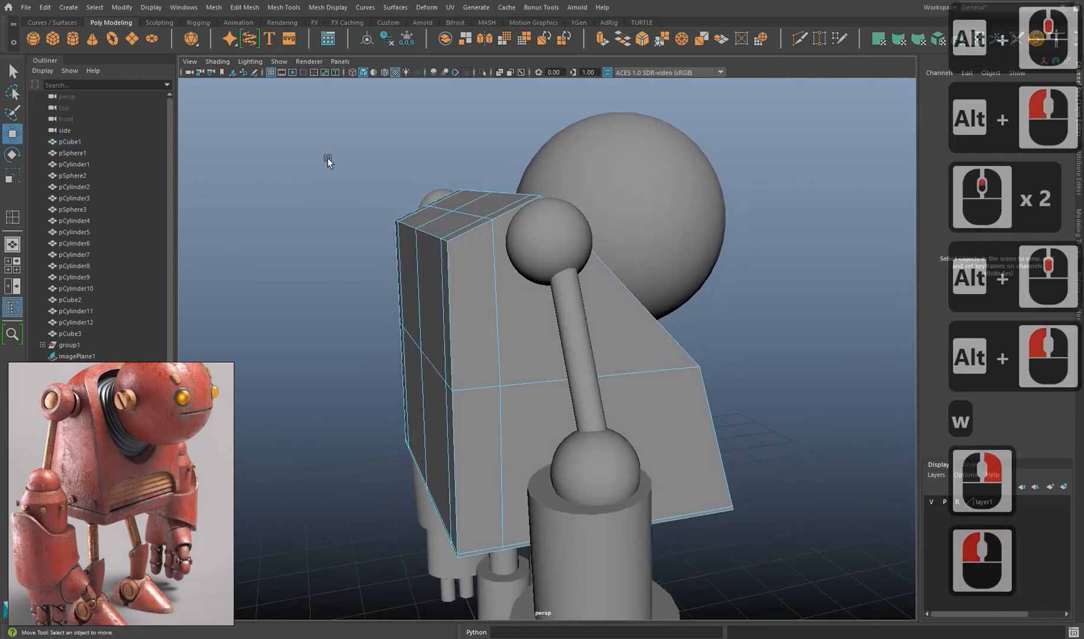
{"action": "left_click_drag", "start_coordinate": [326, 157], "coordinate": [814, 594]}
{"action": "key", "text": "space"}
{"action": "key", "text": "space"}
{"action": "left_click_drag", "start_coordinate": [662, 114], "coordinate": [519, 297], "text": "ctrl"}
{"action": "key", "text": "space"}
{"action": "key", "text": "space"}
{"action": "middle_click_drag", "start_coordinate": [650, 326], "coordinate": [598, 355], "text": "alt"}
{"action": "left_click_drag", "start_coordinate": [568, 364], "coordinate": [334, 320], "text": "alt"}
{"action": "key", "text": "r"}
Insert an edge loop across the body's sloped front near its top edge and check it in smooth preview.
{"action": "left_click", "coordinate": [11, 219]}
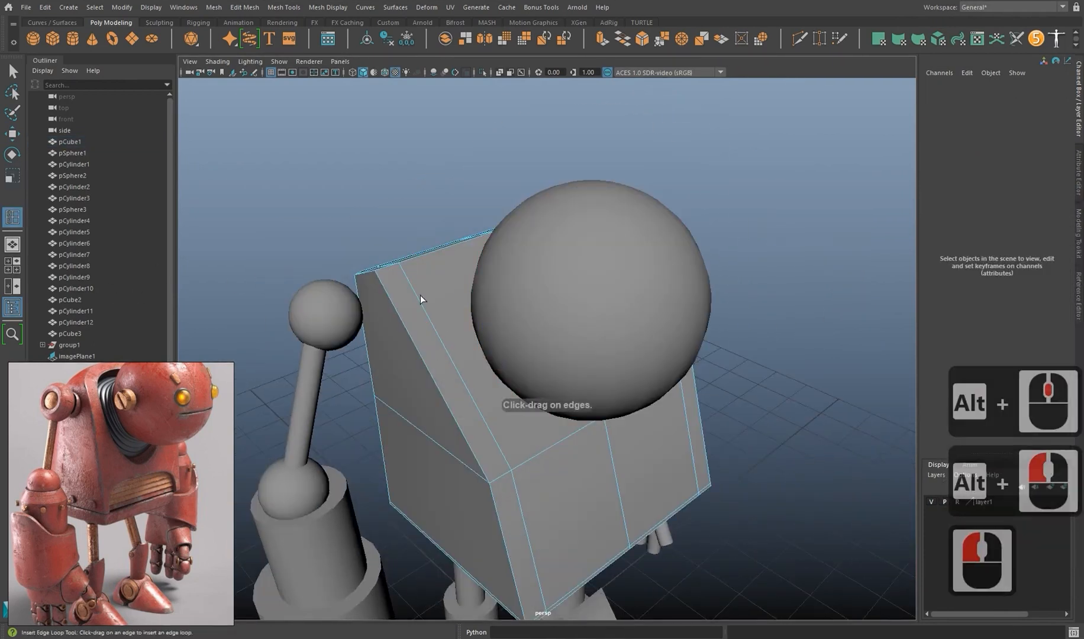
{"action": "left_click_drag", "start_coordinate": [412, 287], "coordinate": [414, 285]}
{"action": "key", "text": "3"}
{"action": "middle_click_drag", "start_coordinate": [474, 395], "coordinate": [452, 382], "text": "alt"}
{"action": "left_click_drag", "start_coordinate": [452, 382], "coordinate": [438, 402], "text": "alt"}
{"action": "key", "text": "1"}
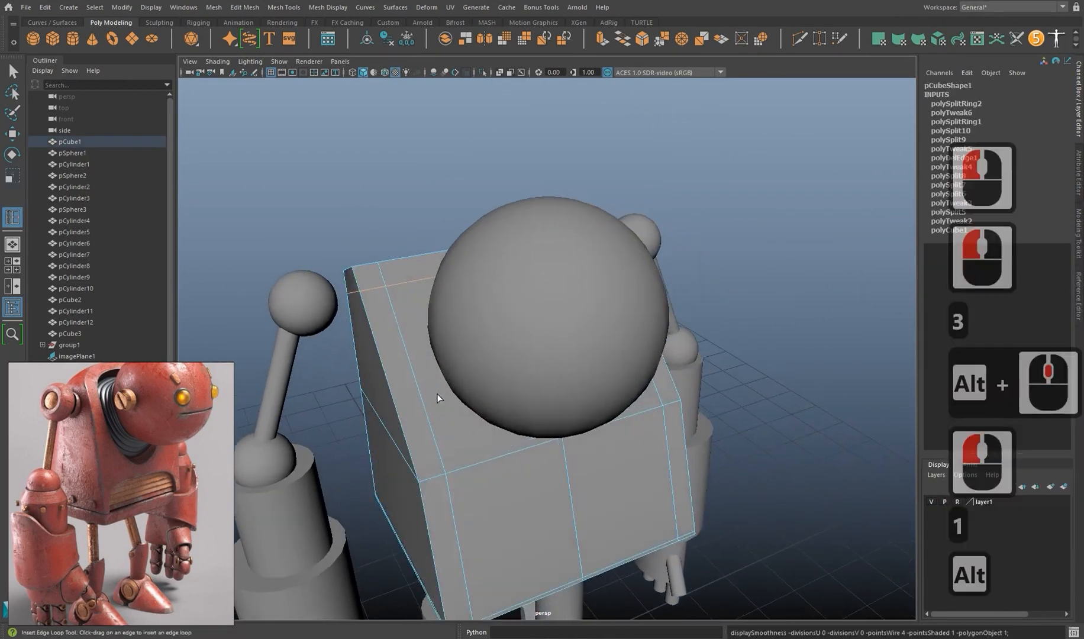
Cut diagonal edges with Multi-Cut from both upper front corners to the vertical loops, following the new horizontal edge between them.
{"action": "middle_click_drag", "start_coordinate": [439, 383], "coordinate": [450, 391], "text": "alt"}
{"action": "left_click_drag", "start_coordinate": [450, 390], "coordinate": [442, 402], "text": "alt"}
{"action": "left_click", "coordinate": [398, 336], "text": "alt"}
{"action": "middle_click_drag", "start_coordinate": [406, 296], "coordinate": [409, 313], "text": "alt"}
{"action": "left_click_drag", "start_coordinate": [408, 314], "coordinate": [412, 362], "text": "alt"}
{"action": "scroll", "coordinate": [412, 362], "scroll_direction": "up", "scroll_amount": 2}
{"action": "middle_click_drag", "start_coordinate": [412, 362], "coordinate": [458, 407], "text": "alt"}
{"action": "left_click_drag", "start_coordinate": [458, 407], "coordinate": [463, 407], "text": "alt"}
{"action": "right_click_drag", "start_coordinate": [383, 343], "coordinate": [340, 347], "text": "shift"}
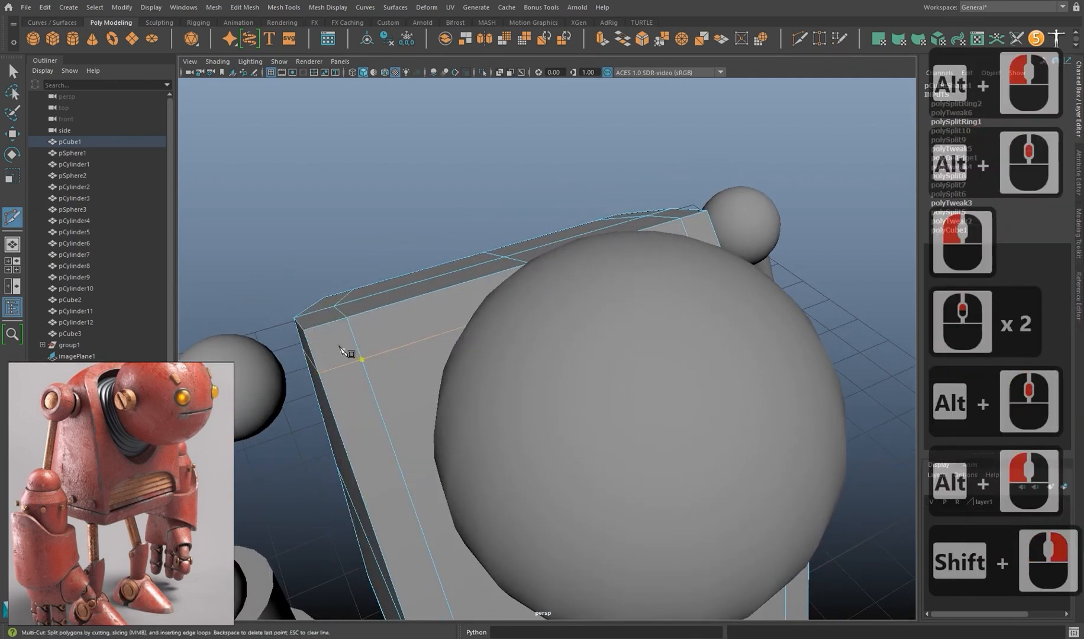
{"action": "left_click", "coordinate": [303, 330]}
{"action": "left_click", "coordinate": [363, 361]}
{"action": "left_click_drag", "start_coordinate": [363, 362], "coordinate": [604, 326], "text": "alt"}
{"action": "left_click", "coordinate": [649, 327]}
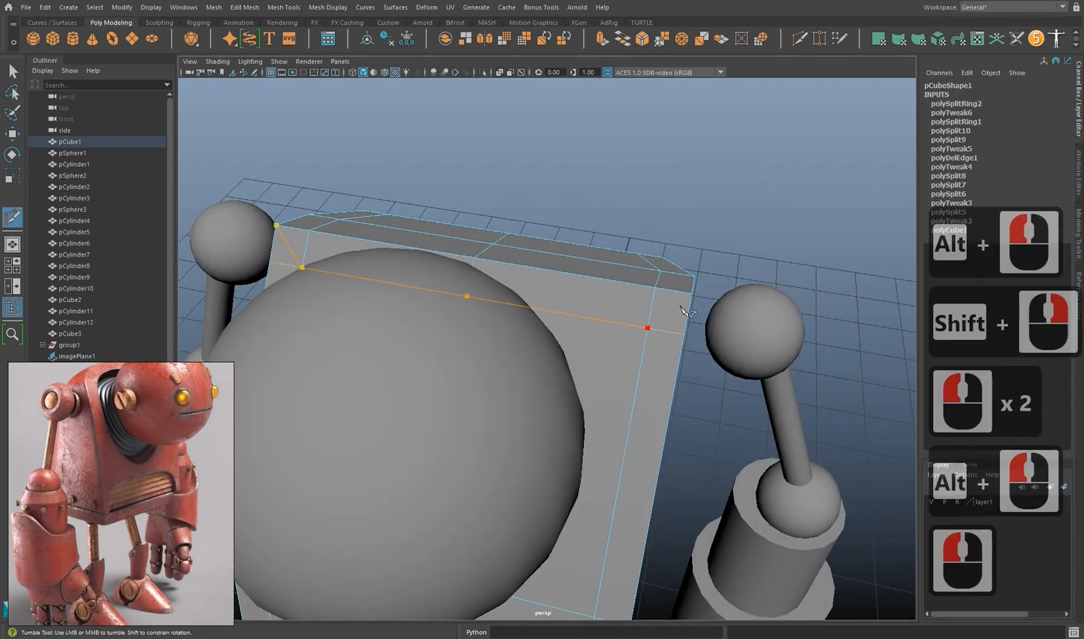
{"action": "left_click", "coordinate": [689, 297]}
{"action": "right_click", "coordinate": [689, 296]}
Delete the redundant edge segments beside the new diagonal cut at one of the body's upper corners.
{"action": "middle_click_drag", "start_coordinate": [687, 297], "coordinate": [663, 322], "text": "alt"}
{"action": "left_click_drag", "start_coordinate": [663, 323], "coordinate": [565, 355], "text": "alt"}
{"action": "middle_click_drag", "start_coordinate": [565, 355], "coordinate": [556, 376], "text": "alt"}
{"action": "key", "text": "w"}
{"action": "left_click_drag", "start_coordinate": [556, 376], "coordinate": [562, 443], "text": "alt"}
{"action": "double_click", "coordinate": [553, 302]}
{"action": "left_click", "coordinate": [519, 309]}
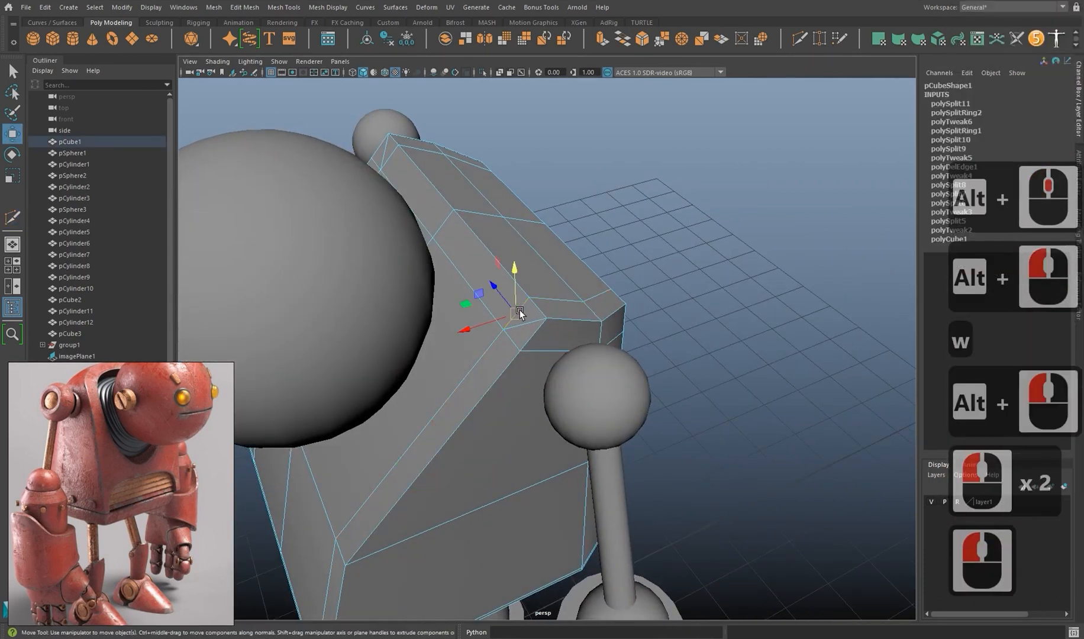
{"action": "key", "text": "ctrl+Delete"}
Select the leftover loop edges running around the body's sides and delete them.
{"action": "middle_click_drag", "start_coordinate": [623, 289], "coordinate": [651, 246], "text": "alt"}
{"action": "left_click_drag", "start_coordinate": [585, 260], "coordinate": [473, 248], "text": "alt"}
{"action": "middle_click_drag", "start_coordinate": [503, 255], "coordinate": [544, 283], "text": "alt"}
{"action": "left_click_drag", "start_coordinate": [545, 284], "coordinate": [520, 236], "text": "alt"}
{"action": "left_click", "coordinate": [527, 177]}
{"action": "middle_click_drag", "start_coordinate": [556, 266], "coordinate": [573, 311], "text": "alt"}
{"action": "left_click_drag", "start_coordinate": [574, 311], "coordinate": [461, 177], "text": "alt"}
{"action": "double_click", "coordinate": [433, 494], "text": "shift"}
{"action": "key", "text": "Delete"}
{"action": "left_click_drag", "start_coordinate": [485, 486], "coordinate": [631, 554], "text": "alt"}
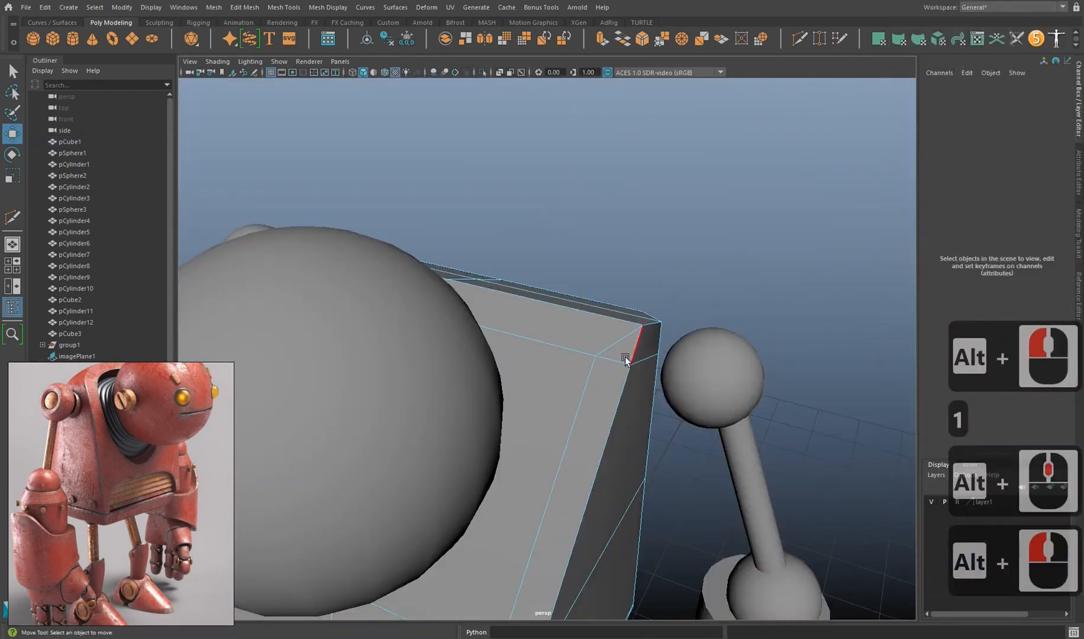
Delete the remaining extra edges around the body's top corners so only the diagonal corner cuts stay.
{"action": "left_click", "coordinate": [626, 359]}
{"action": "left_click_drag", "start_coordinate": [557, 399], "coordinate": [463, 435], "text": "alt"}
{"action": "double_click", "coordinate": [456, 462], "text": "shift"}
{"action": "middle_click_drag", "start_coordinate": [456, 462], "coordinate": [458, 470], "text": "alt"}
{"action": "key", "text": "ctrl+Delete"}
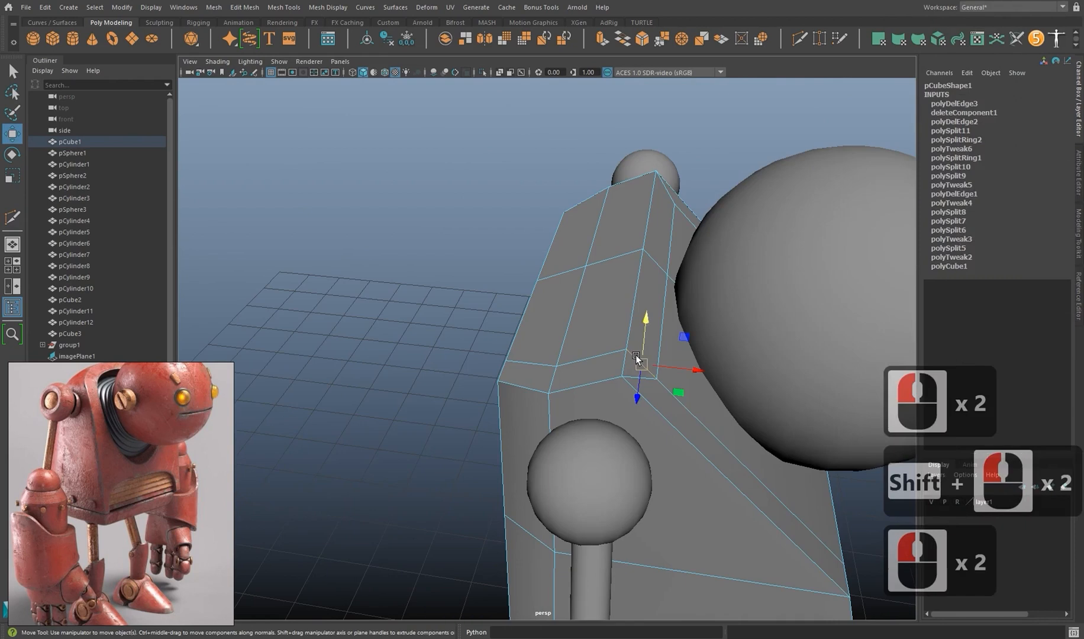
{"action": "key", "text": "Delete"}
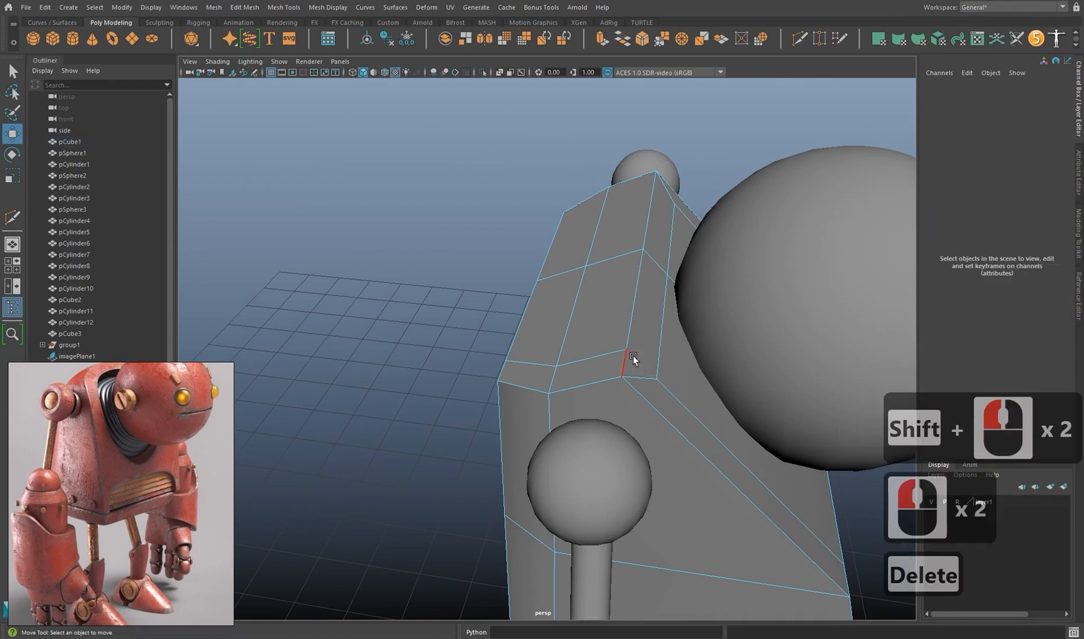
{"action": "left_click", "coordinate": [594, 357]}
{"action": "left_click_drag", "start_coordinate": [561, 358], "coordinate": [455, 313], "text": "alt"}
{"action": "double_click", "coordinate": [431, 233], "text": "shift"}
{"action": "key", "text": "Delete"}
{"action": "middle_click_drag", "start_coordinate": [455, 313], "coordinate": [459, 331], "text": "alt"}
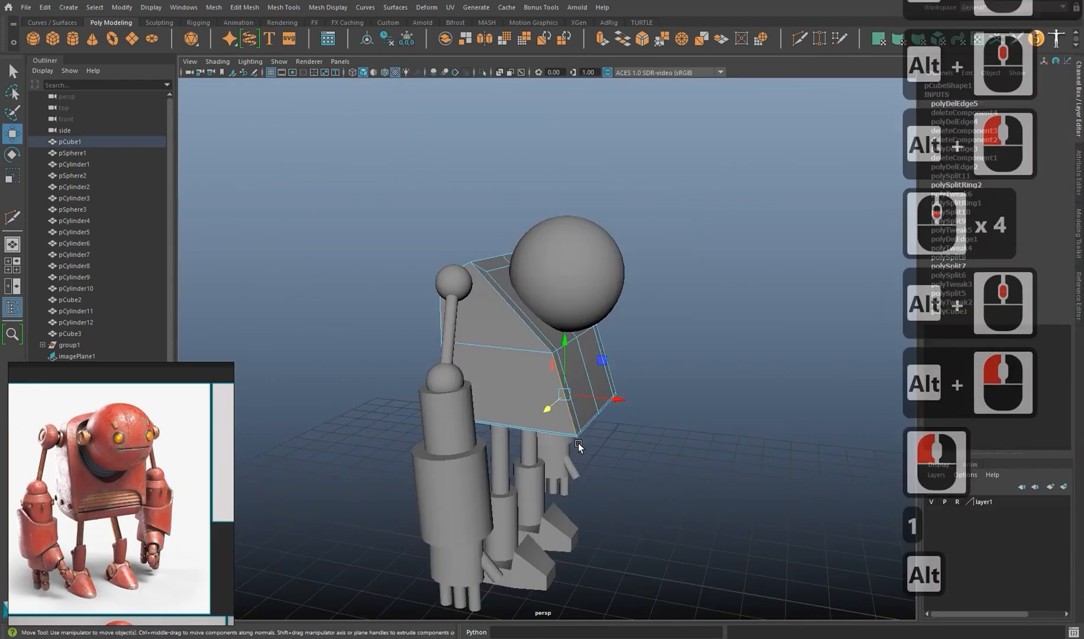
Select the body's lower front faces together with the narrow strip of faces along the front's bottom edge.
{"action": "middle_click_drag", "start_coordinate": [579, 443], "coordinate": [570, 435], "text": "alt"}
{"action": "left_click_drag", "start_coordinate": [571, 434], "coordinate": [566, 427], "text": "alt"}
{"action": "scroll", "coordinate": [577, 431], "scroll_direction": "up", "scroll_amount": 1}
{"action": "right_click_drag", "start_coordinate": [587, 341], "coordinate": [573, 401]}
{"action": "left_click_drag", "start_coordinate": [573, 401], "coordinate": [550, 422], "text": "alt"}
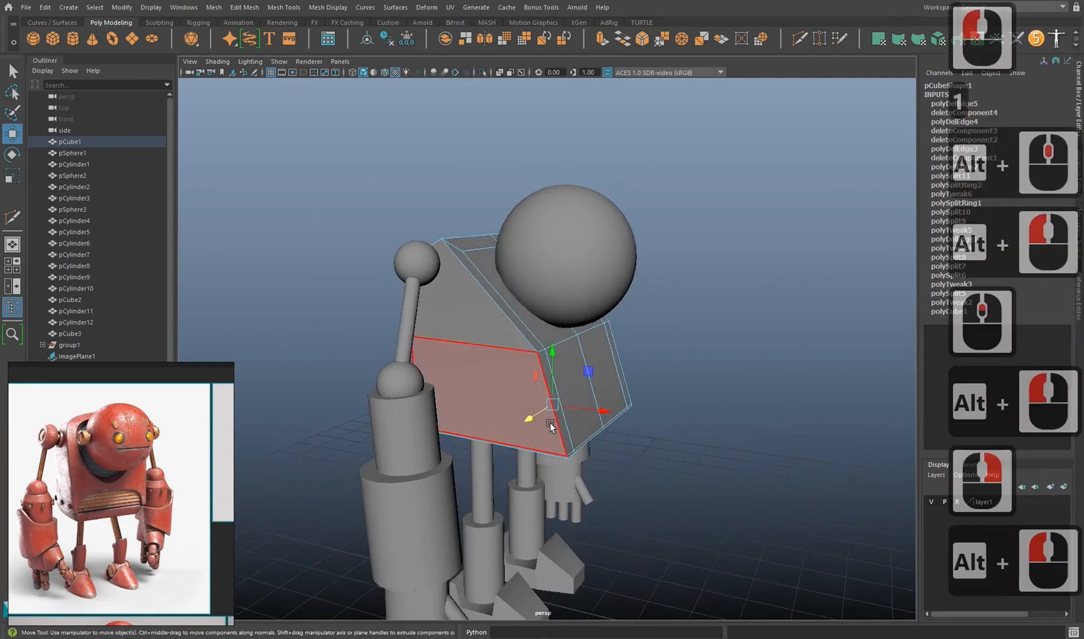
{"action": "left_click", "coordinate": [484, 337]}
{"action": "left_click", "coordinate": [543, 325], "text": "shift"}
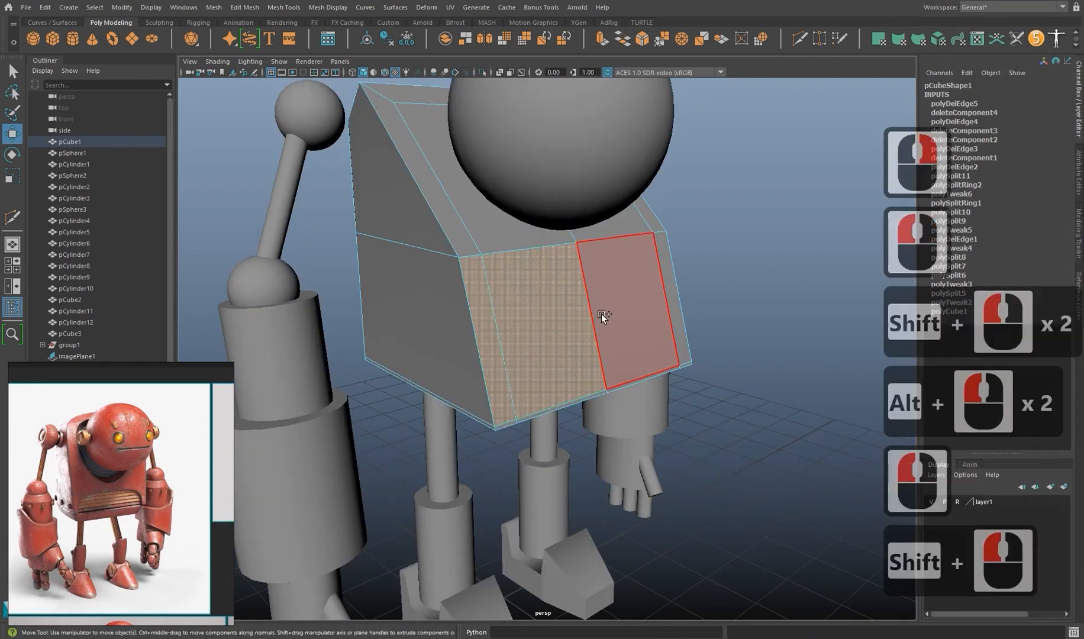
{"action": "left_click", "coordinate": [605, 313], "text": "shift"}
{"action": "left_click", "coordinate": [673, 294], "text": "shift"}
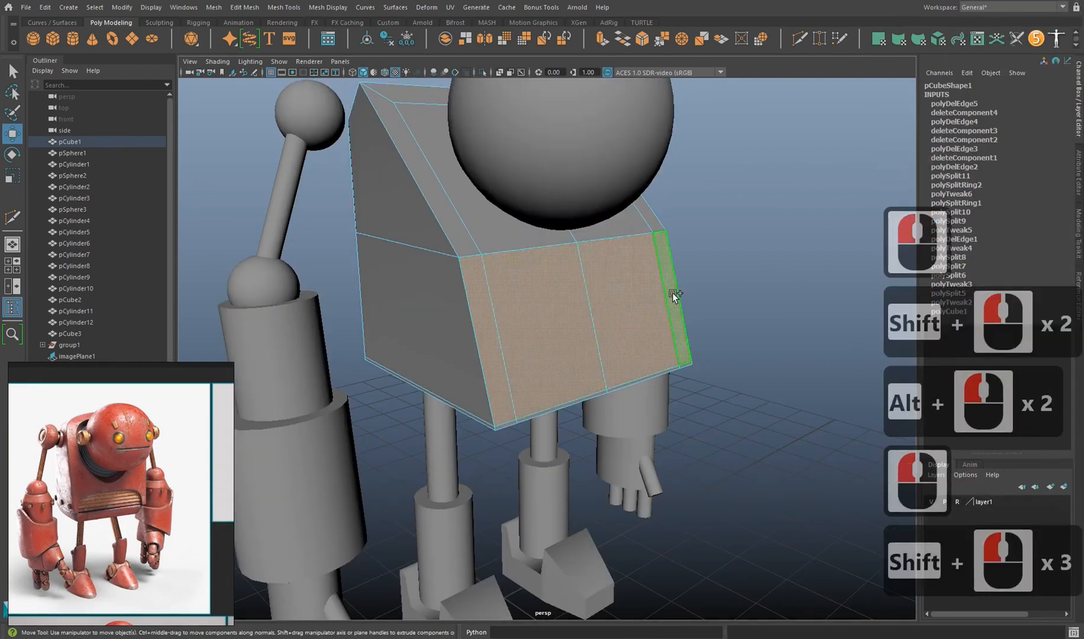
{"action": "left_click", "coordinate": [507, 423], "text": "shift"}
{"action": "left_click", "coordinate": [564, 407], "text": "shift"}
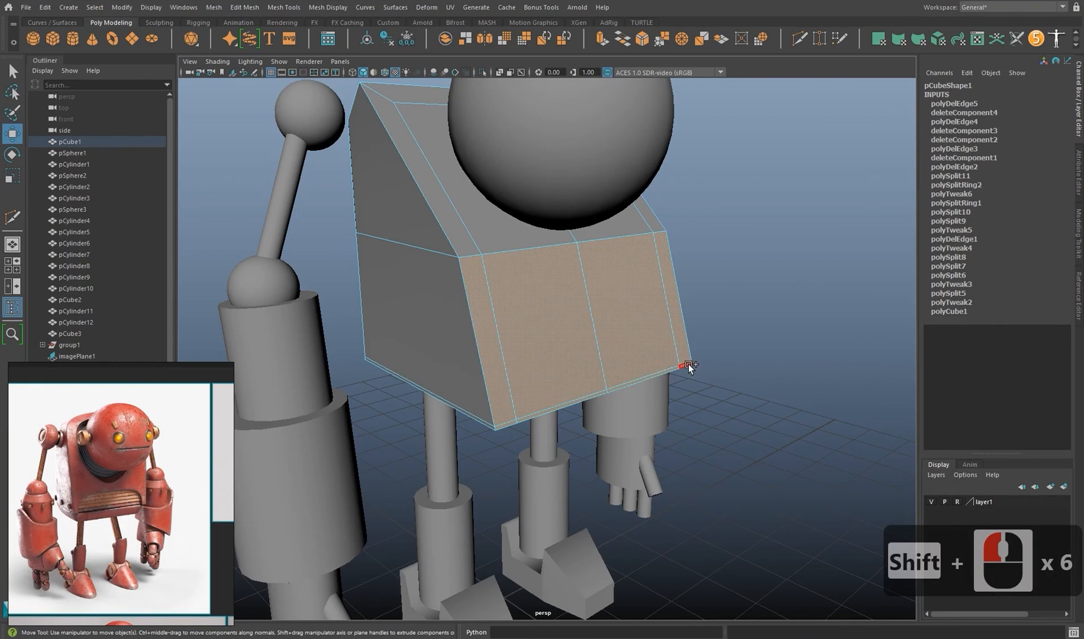
{"action": "left_click", "coordinate": [688, 364], "text": "shift"}
{"action": "scroll", "coordinate": [688, 363], "scroll_direction": "down", "scroll_amount": 2}
{"action": "middle_click_drag", "start_coordinate": [689, 363], "coordinate": [571, 419], "text": "alt"}
{"action": "left_click_drag", "start_coordinate": [571, 418], "coordinate": [537, 338], "text": "alt"}
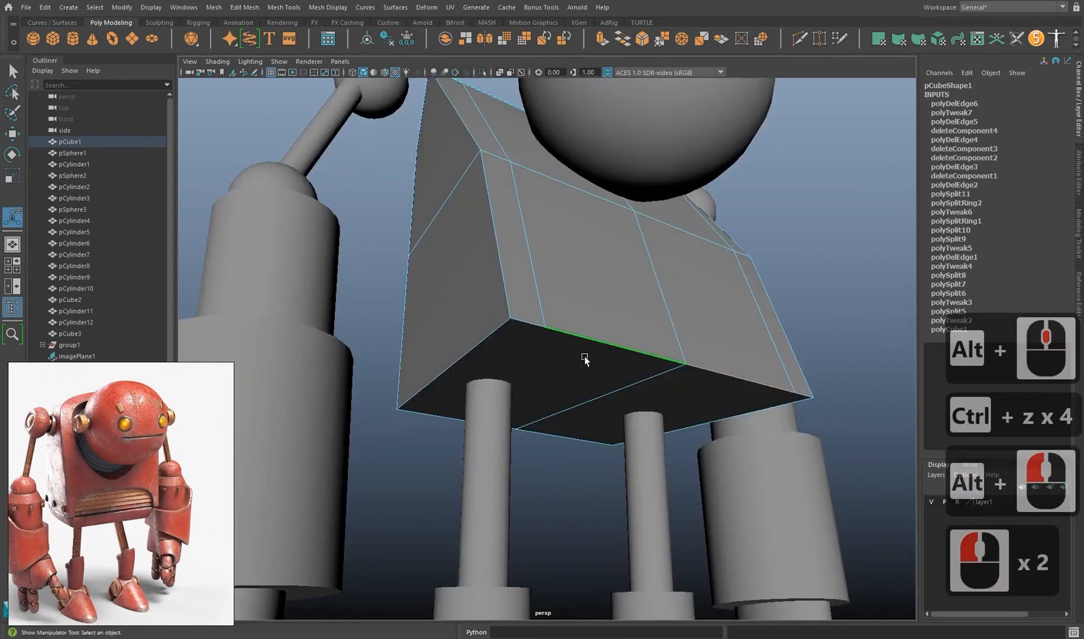
Select the whole body and isolate it in the perspective view.
{"action": "middle_click_drag", "start_coordinate": [585, 358], "coordinate": [588, 358], "text": "alt"}
{"action": "left_click_drag", "start_coordinate": [588, 358], "coordinate": [507, 250], "text": "alt"}
{"action": "right_click_drag", "start_coordinate": [516, 244], "coordinate": [572, 223]}
{"action": "left_click", "coordinate": [514, 269]}
{"action": "key", "text": "ctrl+1"}
Cut an inset edge along one side of the body's underside, from the front loop's vertex to near the rear corner.
{"action": "left_click_drag", "start_coordinate": [514, 269], "coordinate": [591, 284], "text": "alt"}
{"action": "middle_click_drag", "start_coordinate": [592, 284], "coordinate": [538, 310], "text": "alt"}
{"action": "left_click_drag", "start_coordinate": [538, 310], "coordinate": [450, 288], "text": "alt"}
{"action": "right_click_drag", "start_coordinate": [450, 287], "coordinate": [385, 254]}
{"action": "left_click", "coordinate": [425, 253]}
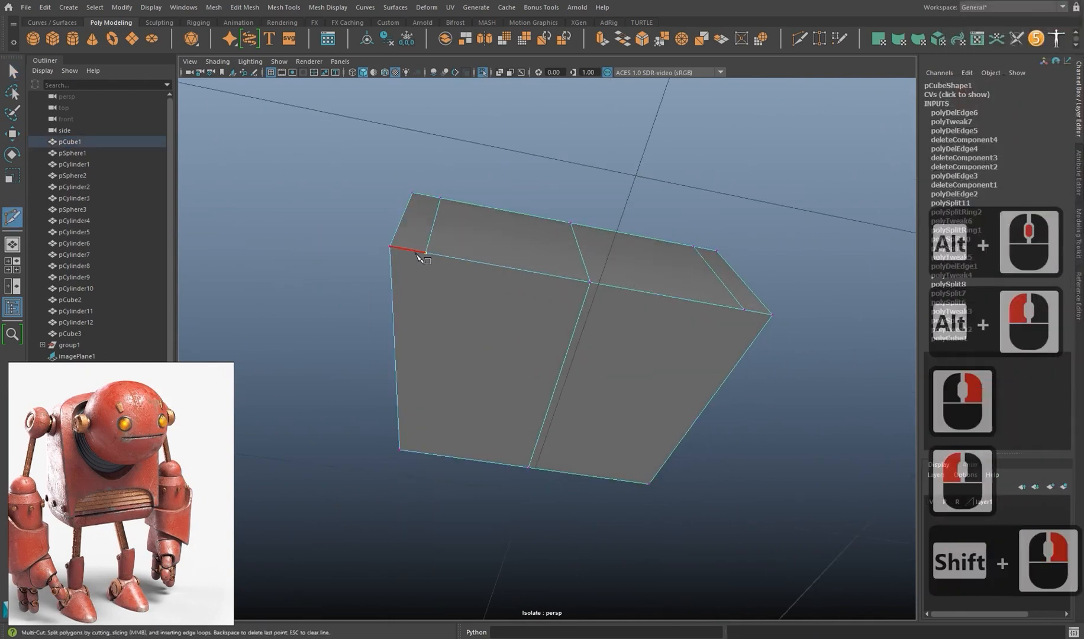
{"action": "left_click", "coordinate": [420, 256]}
{"action": "middle_click_drag", "start_coordinate": [471, 336], "coordinate": [465, 328], "text": "alt"}
{"action": "left_click_drag", "start_coordinate": [464, 329], "coordinate": [446, 307], "text": "alt"}
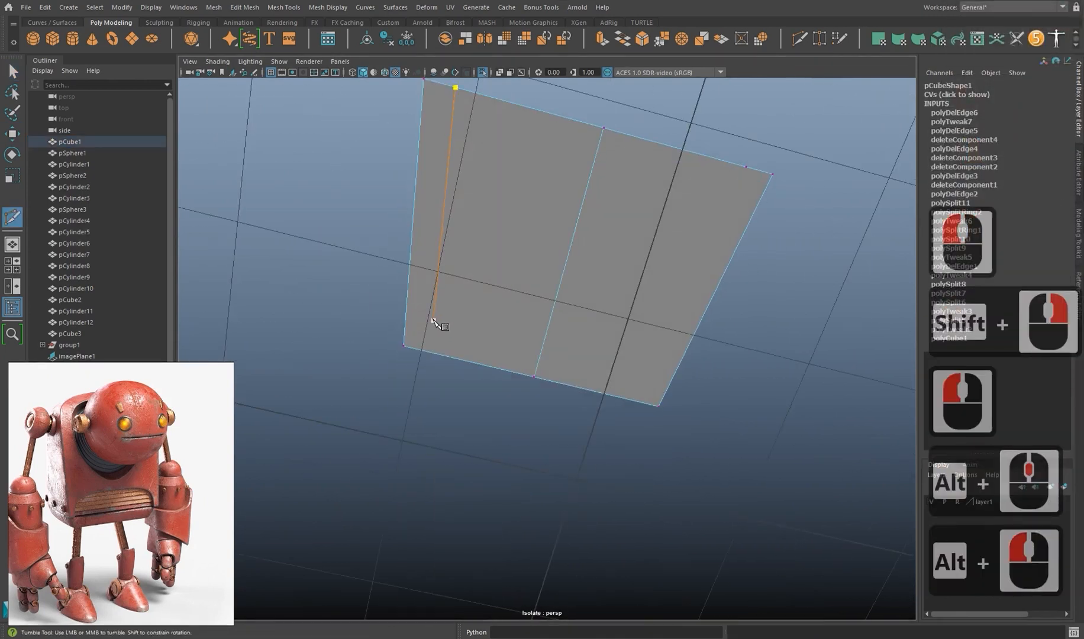
{"action": "left_click", "coordinate": [433, 321]}
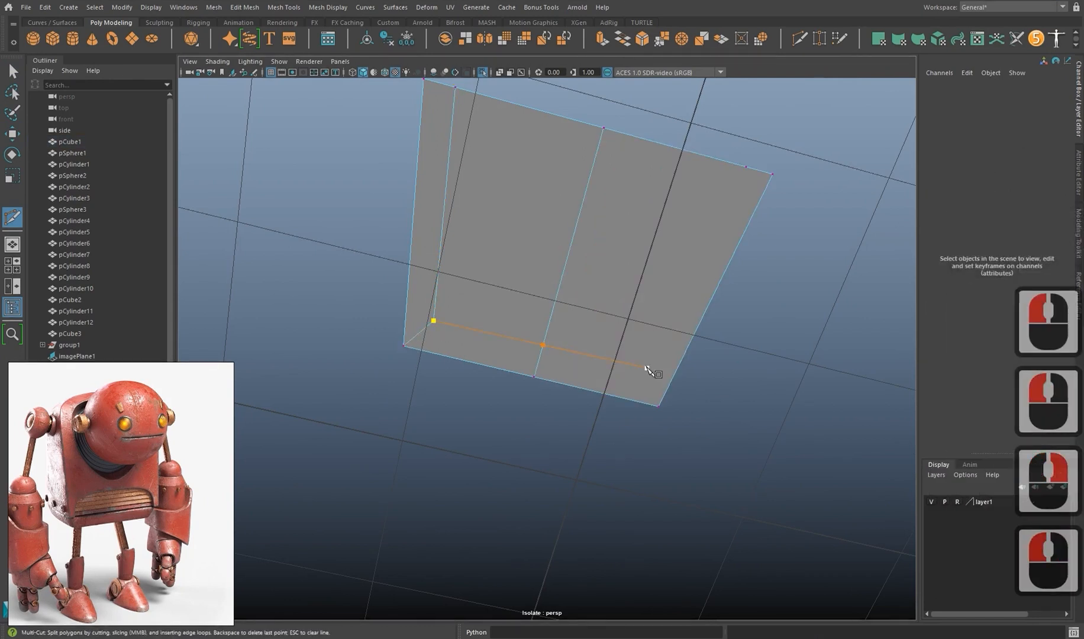
Continue the inset cut across the underside's rear, joining it diagonally to the other corner, and check the smoothed shape.
{"action": "double_click", "coordinate": [647, 406]}
{"action": "left_click_drag", "start_coordinate": [657, 405], "coordinate": [696, 266], "text": "alt"}
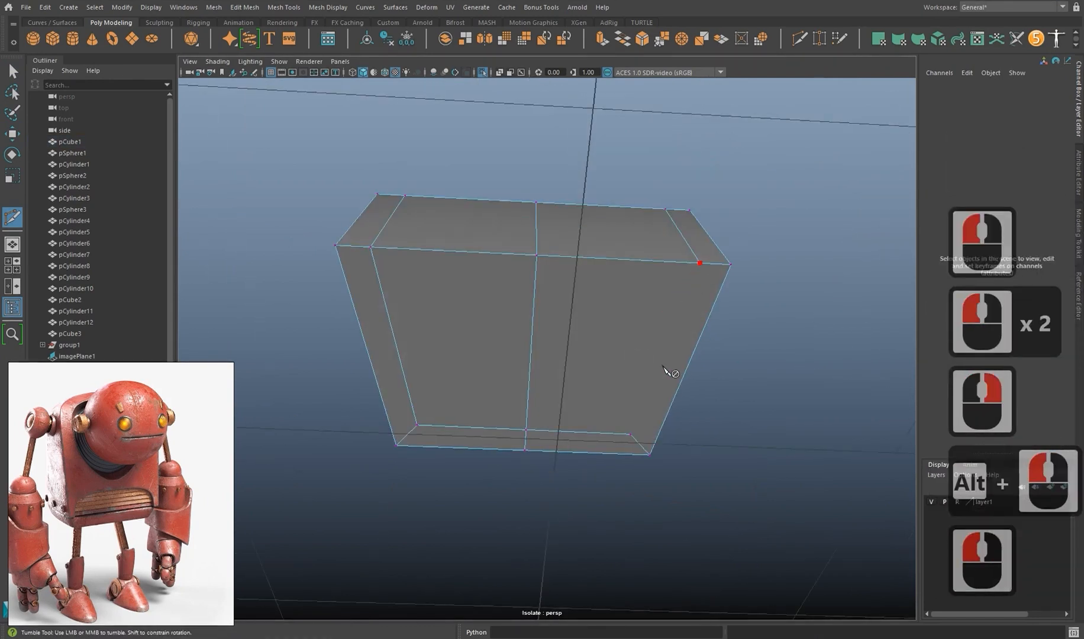
{"action": "key", "text": "3"}
{"action": "left_click_drag", "start_coordinate": [631, 432], "coordinate": [561, 395], "text": "alt"}
{"action": "key", "text": "1"}
Select the edges outlining the body's front and bevel them with Chamfer off and a fraction of 0.215.
{"action": "key", "text": "w"}
{"action": "scroll", "coordinate": [571, 405], "scroll_direction": "up", "scroll_amount": 2}
{"action": "left_click", "coordinate": [579, 409]}
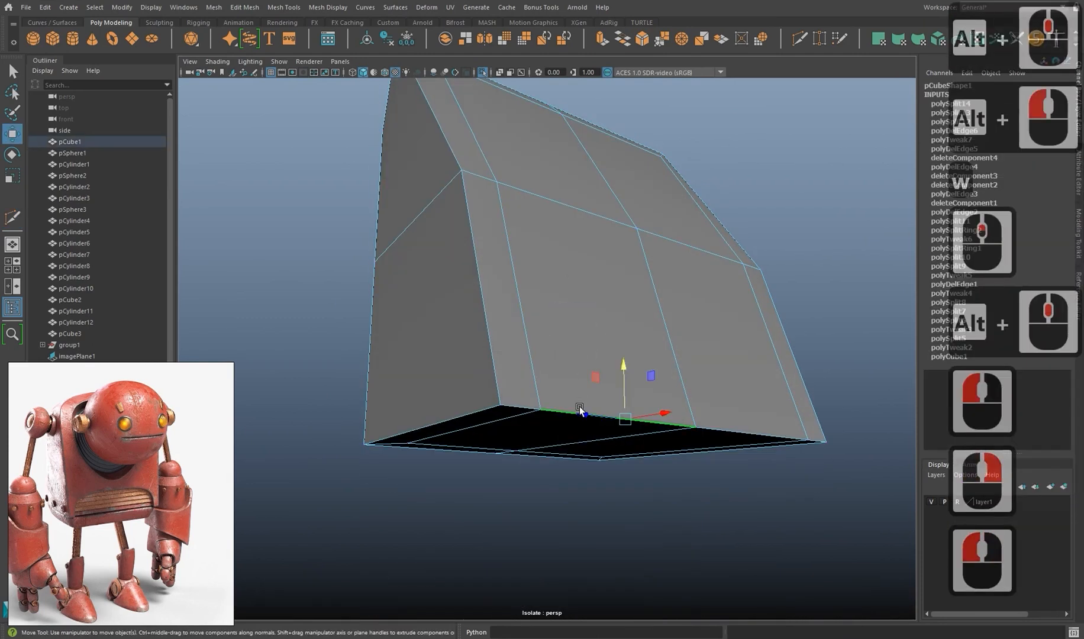
{"action": "double_click", "coordinate": [498, 367], "text": "shift"}
{"action": "double_click", "coordinate": [477, 407], "text": "shift"}
{"action": "left_click_drag", "start_coordinate": [639, 402], "coordinate": [604, 408], "text": "alt"}
{"action": "scroll", "coordinate": [592, 402], "scroll_direction": "down", "scroll_amount": 2}
{"action": "middle_click_drag", "start_coordinate": [580, 390], "coordinate": [553, 405], "text": "alt"}
{"action": "left_click_drag", "start_coordinate": [554, 406], "coordinate": [565, 404], "text": "alt"}
{"action": "key", "text": "ctrl+b"}
{"action": "left_click", "coordinate": [866, 205]}
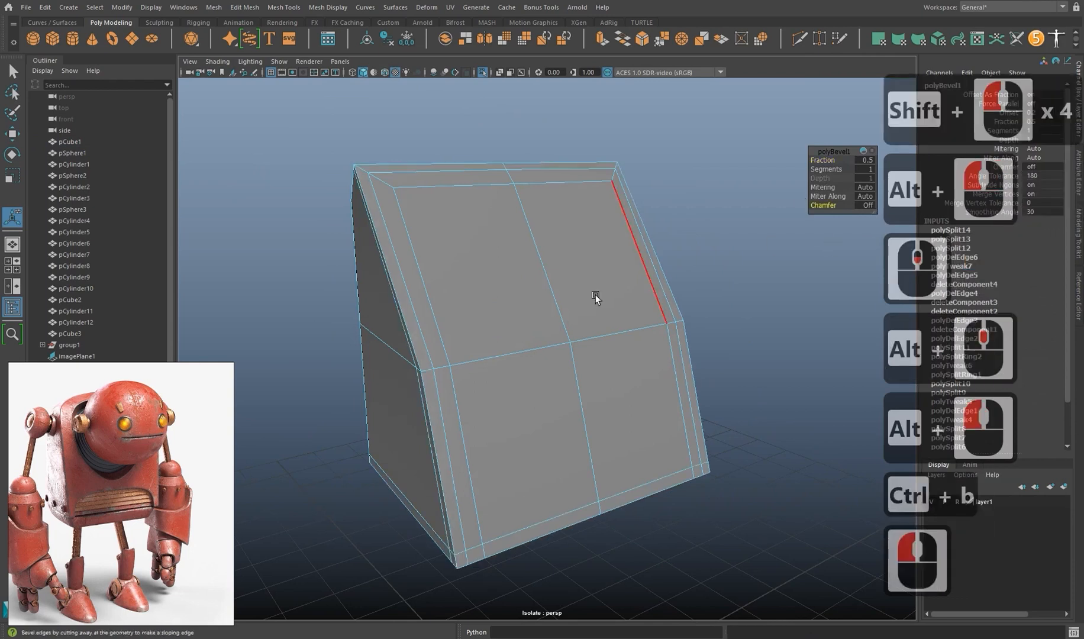
{"action": "left_click_drag", "start_coordinate": [771, 240], "coordinate": [780, 237], "text": "alt"}
{"action": "middle_click_drag", "start_coordinate": [779, 236], "coordinate": [789, 244], "text": "alt"}
{"action": "left_click_drag", "start_coordinate": [849, 159], "coordinate": [670, 170]}
Display the body smoothed and end its isolation to review it with the rest of the robot.
{"action": "key", "text": "3"}
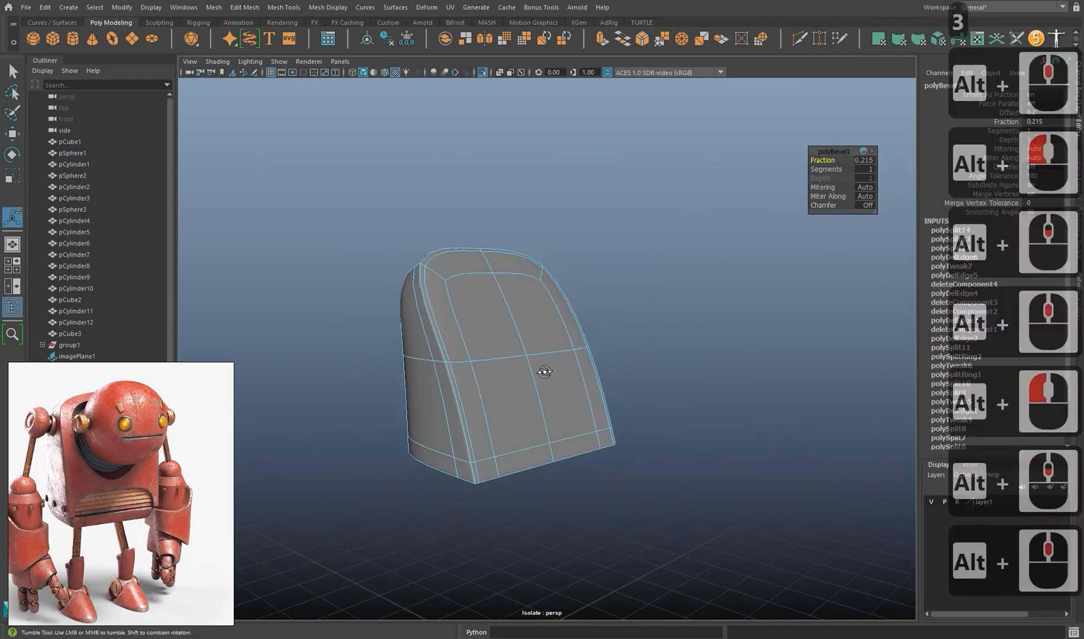
{"action": "key", "text": "ctrl+1"}
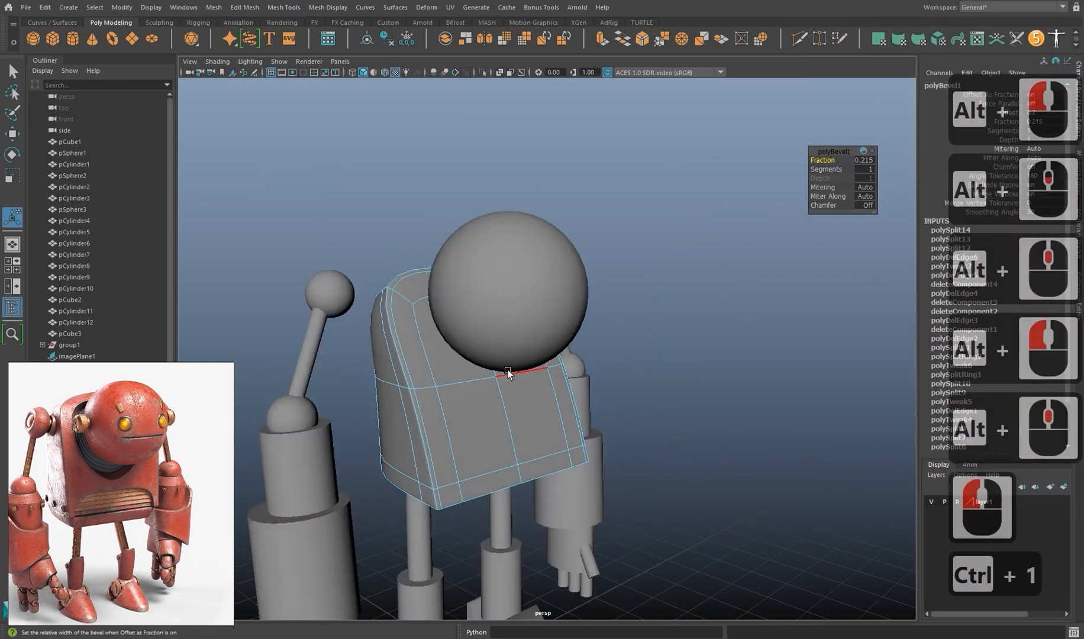
{"action": "scroll", "coordinate": [448, 411], "scroll_direction": "down", "scroll_amount": 2}
{"action": "left_click_drag", "start_coordinate": [506, 369], "coordinate": [503, 339], "text": "alt"}
Insert a centred edge loop around the rim of the body's front with Multi-Cut and check it in smooth preview.
{"action": "right_click_drag", "start_coordinate": [504, 339], "coordinate": [568, 310]}
{"action": "key", "text": "1"}
{"action": "scroll", "coordinate": [550, 307], "scroll_direction": "up", "scroll_amount": 3}
{"action": "middle_click_drag", "start_coordinate": [426, 224], "coordinate": [550, 373], "text": "alt"}
{"action": "right_click_drag", "start_coordinate": [459, 307], "coordinate": [394, 310], "text": "shift"}
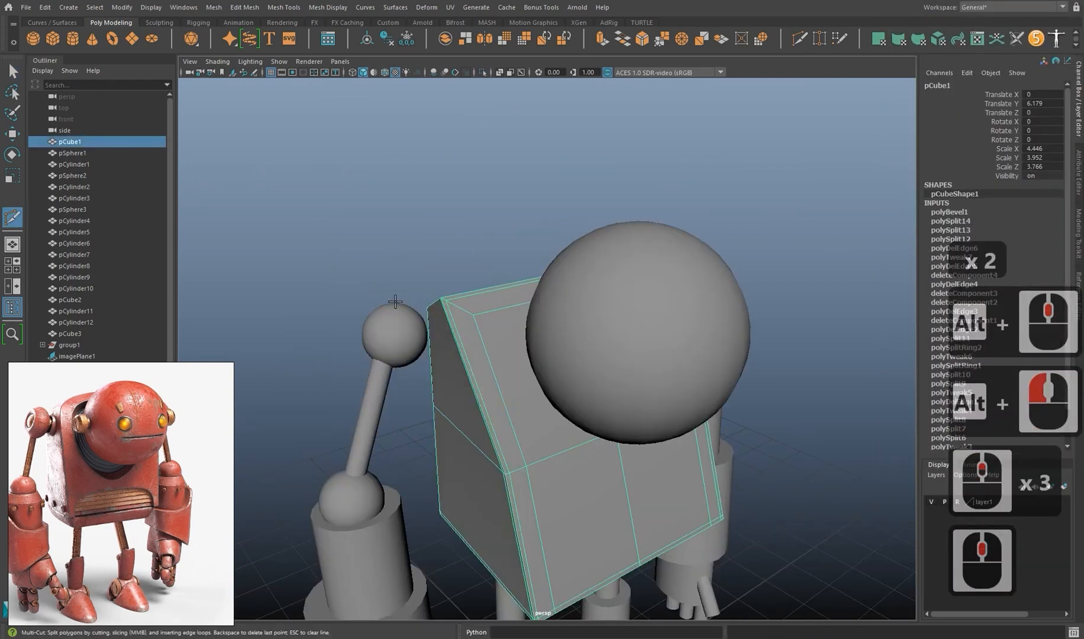
{"action": "middle_click", "coordinate": [460, 306], "text": "ctrl"}
{"action": "key", "text": "3"}
{"action": "left_click_drag", "start_coordinate": [477, 336], "coordinate": [435, 322], "text": "alt"}
{"action": "key", "text": "1"}
Compare the smoothed body's outline with the torso in the front reference image.
{"action": "key", "text": "1"}
{"action": "key", "text": "space"}
{"action": "key", "text": "space"}
{"action": "scroll", "coordinate": [592, 380], "scroll_direction": "up", "scroll_amount": 1}
{"action": "middle_click_drag", "start_coordinate": [593, 380], "coordinate": [604, 456], "text": "alt"}
{"action": "scroll", "coordinate": [564, 394], "scroll_direction": "up", "scroll_amount": 3}
{"action": "middle_click_drag", "start_coordinate": [564, 394], "coordinate": [563, 403], "text": "alt"}
{"action": "key", "text": "w"}
{"action": "key", "text": "1"}
{"action": "key", "text": "3"}
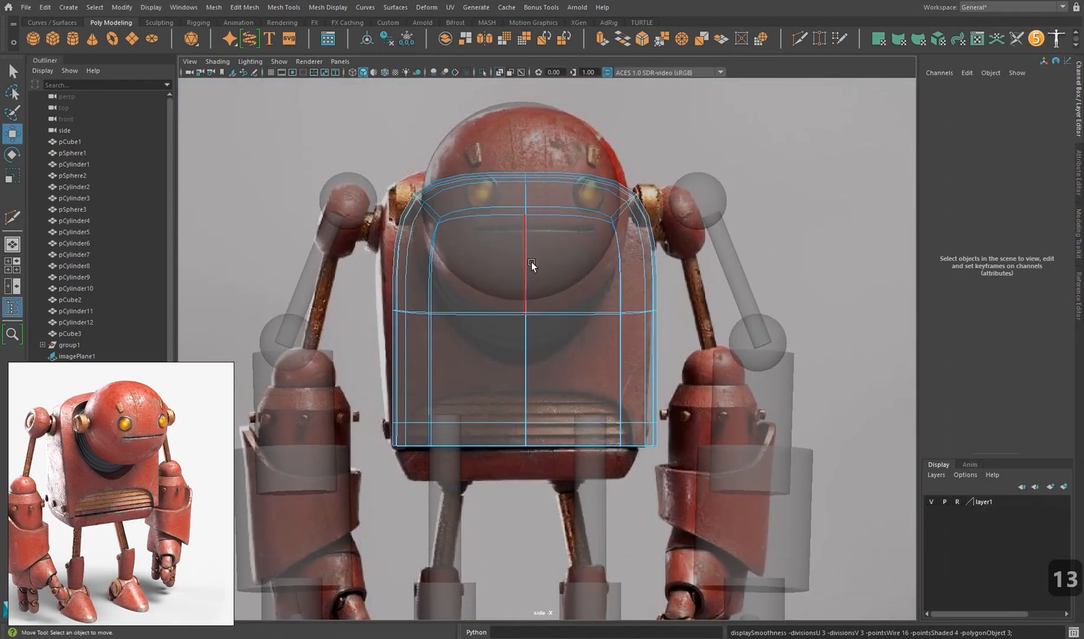
Insert a horizontal edge loop across the upper part of the body with Multi-Cut and check it in smooth preview.
{"action": "key", "text": "1"}
{"action": "right_click_drag", "start_coordinate": [458, 241], "coordinate": [407, 239], "text": "shift"}
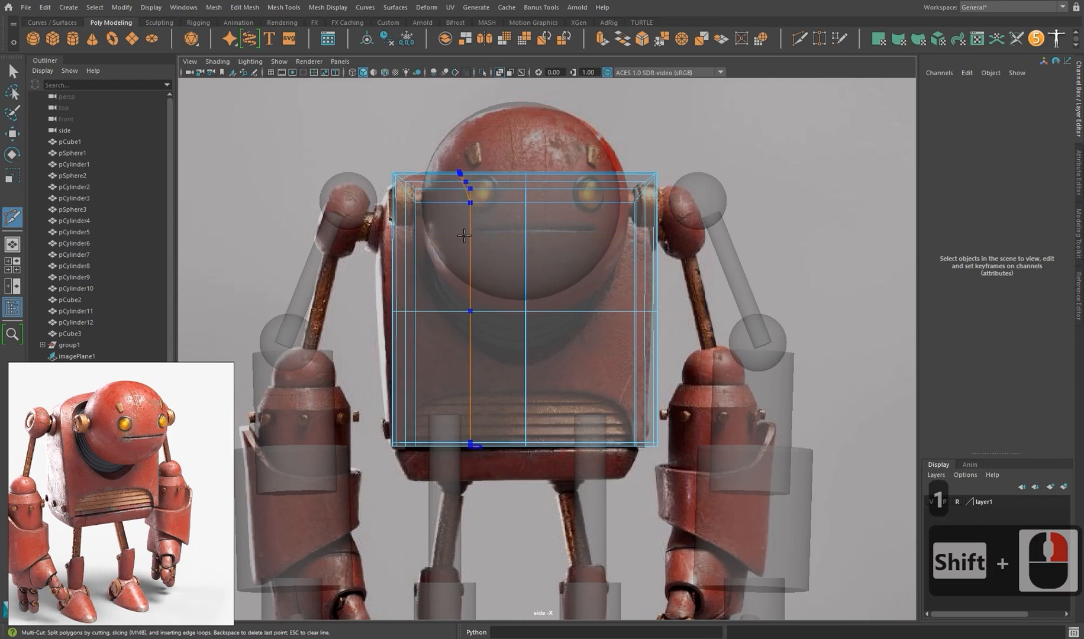
{"action": "middle_click", "coordinate": [464, 204], "text": "ctrl"}
{"action": "key", "text": "ctrl+z"}
{"action": "middle_click", "coordinate": [513, 239], "text": "ctrl"}
{"action": "key", "text": "3"}
{"action": "middle_click_drag", "start_coordinate": [526, 279], "coordinate": [512, 281], "text": "alt"}
{"action": "key", "text": "1"}
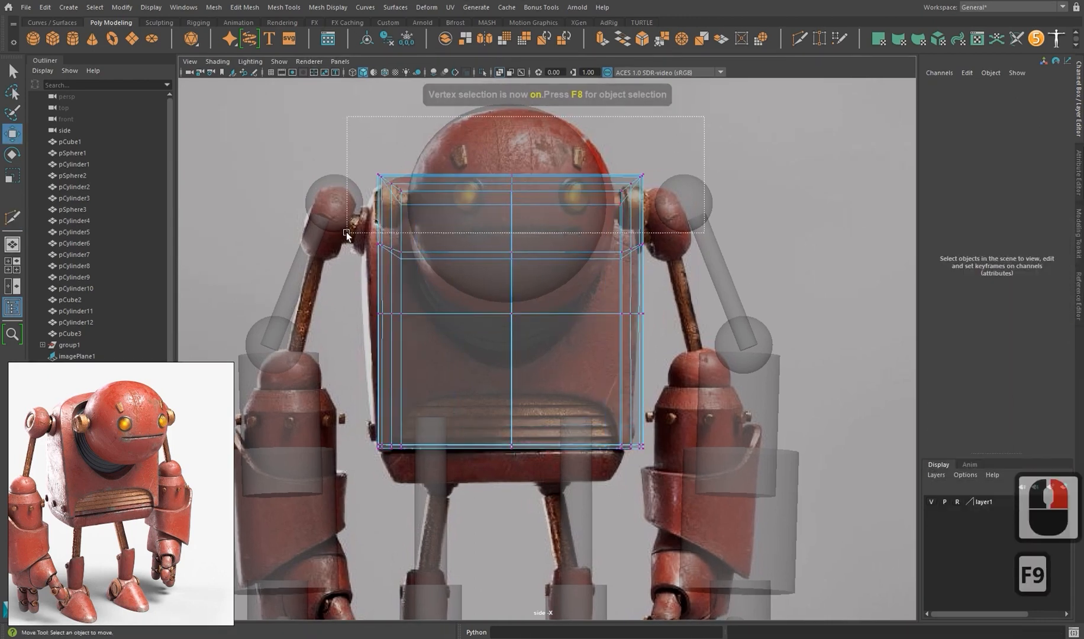
Raise the body's upper vertices slightly so its smoothed outline fits the torso in the front reference.
{"action": "left_click_drag", "start_coordinate": [346, 232], "coordinate": [348, 231]}
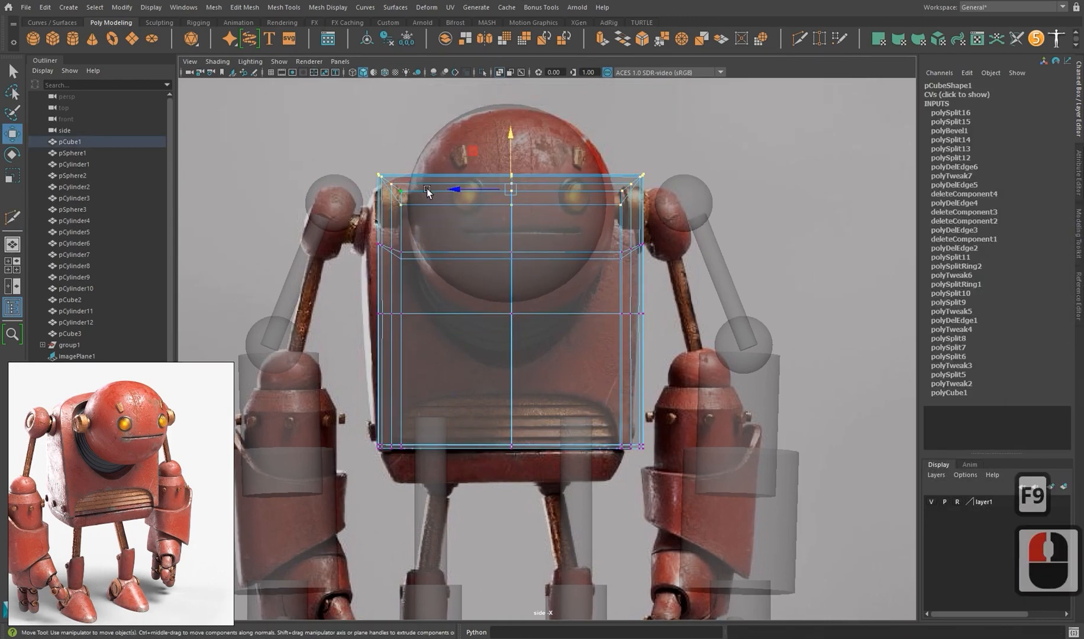
{"action": "key", "text": "3"}
{"action": "left_click_drag", "start_coordinate": [514, 138], "coordinate": [511, 127]}
{"action": "right_click_drag", "start_coordinate": [518, 221], "coordinate": [537, 212]}
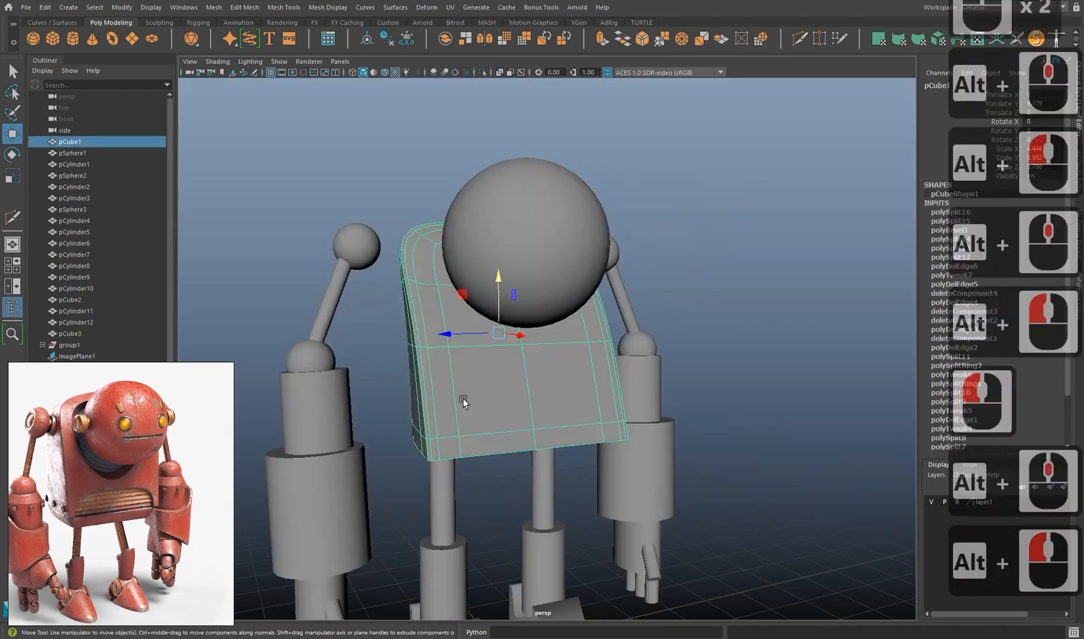
Return the body to unsmoothed display and apply a mesh Smooth with one division.
{"action": "key", "text": "1"}
{"action": "middle_click_drag", "start_coordinate": [462, 398], "coordinate": [464, 412], "text": "alt"}
{"action": "left_click_drag", "start_coordinate": [473, 411], "coordinate": [462, 412], "text": "alt"}
{"action": "right_click_drag", "start_coordinate": [427, 338], "coordinate": [427, 402], "text": "shift"}
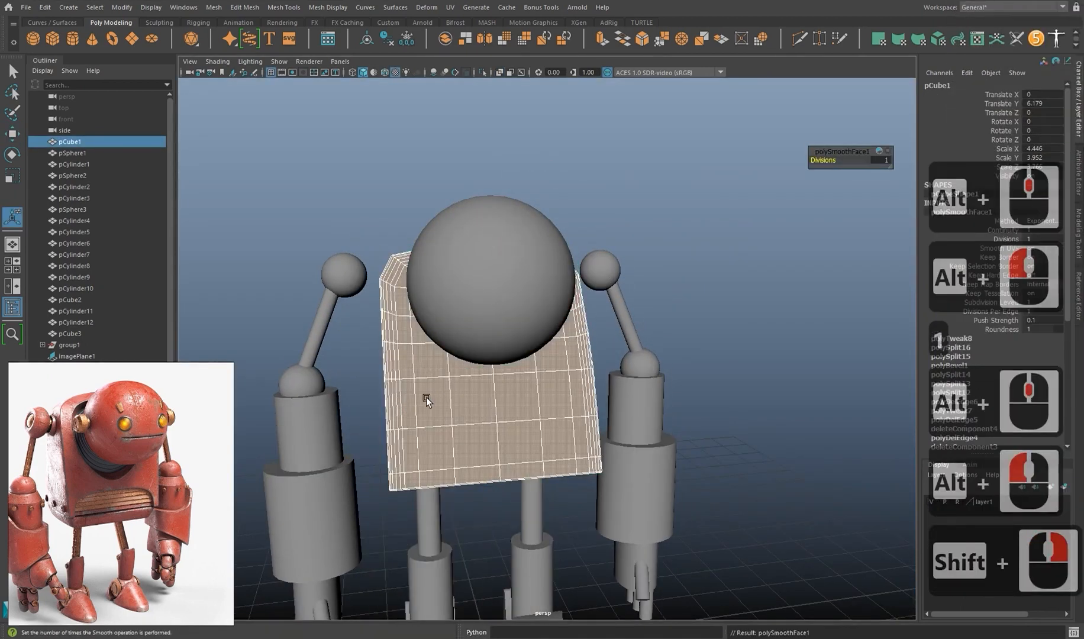
{"action": "left_click_drag", "start_coordinate": [426, 403], "coordinate": [496, 413], "text": "alt"}
{"action": "left_click_drag", "start_coordinate": [497, 412], "coordinate": [506, 414], "text": "alt"}
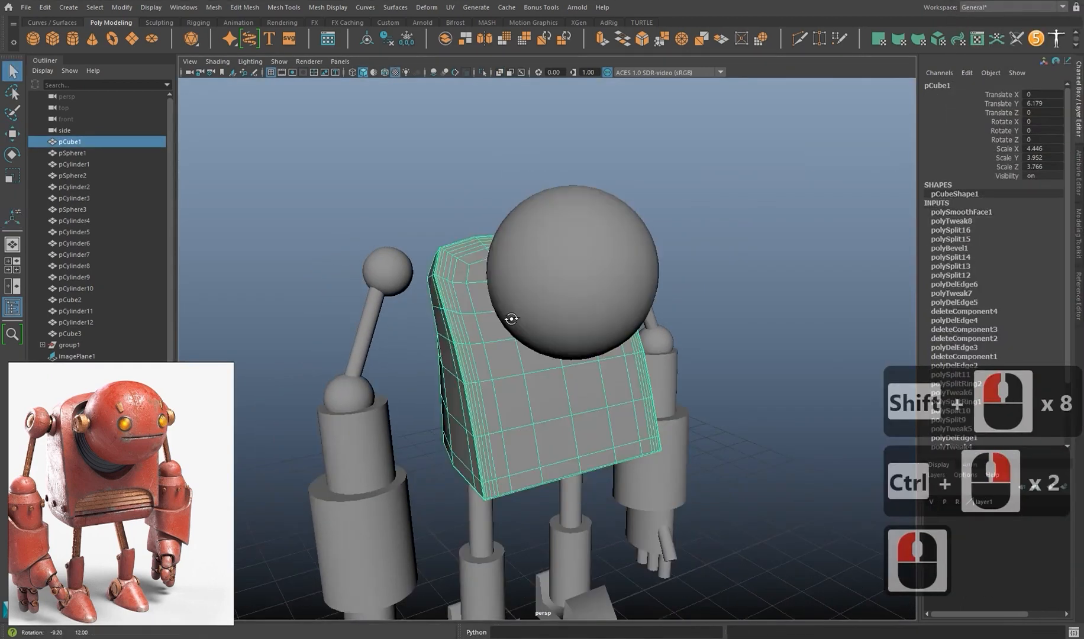
Hide the head sphere to expose the front of the body.
{"action": "left_click", "coordinate": [562, 288]}
{"action": "left_click_drag", "start_coordinate": [513, 318], "coordinate": [487, 296], "text": "alt"}
{"action": "key", "text": "h"}
{"action": "left_click", "coordinate": [547, 292]}
Select the block of faces on the body's upper front, circularize them and reduce the radial offset to fit the reference neck collar.
{"action": "right_click_drag", "start_coordinate": [487, 296], "coordinate": [486, 333]}
{"action": "left_click", "coordinate": [475, 287], "text": "shift"}
{"action": "left_click", "coordinate": [516, 280], "text": "shift"}
{"action": "left_click", "coordinate": [555, 283], "text": "shift"}
{"action": "left_click", "coordinate": [549, 262], "text": "shift"}
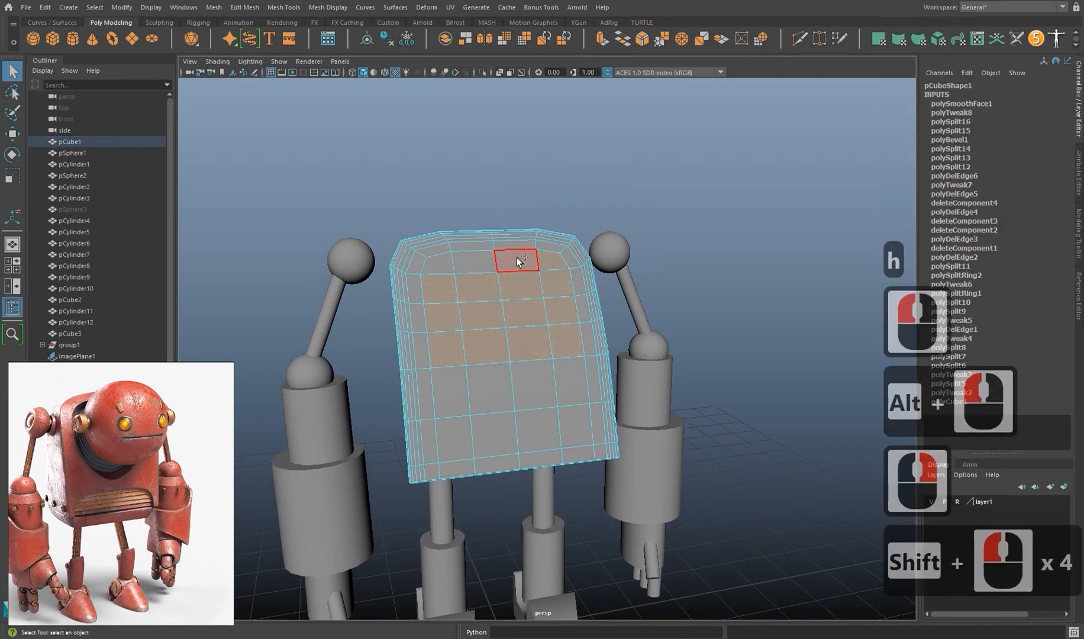
{"action": "left_click", "coordinate": [441, 265], "text": "shift"}
{"action": "key", "text": "space"}
{"action": "key", "text": "space"}
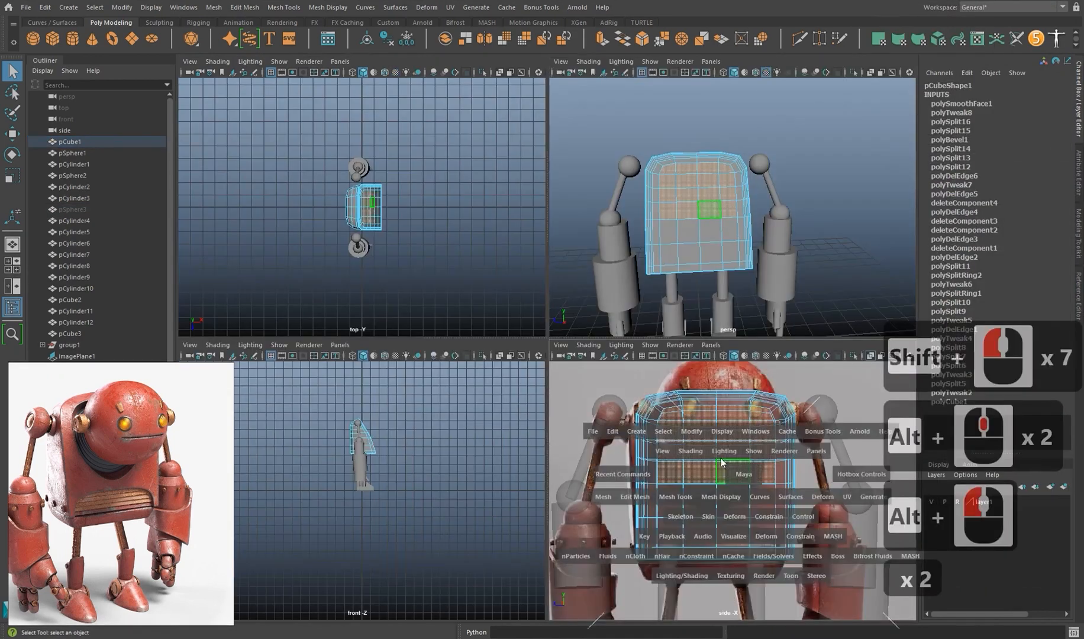
{"action": "scroll", "coordinate": [523, 333], "scroll_direction": "up", "scroll_amount": 2}
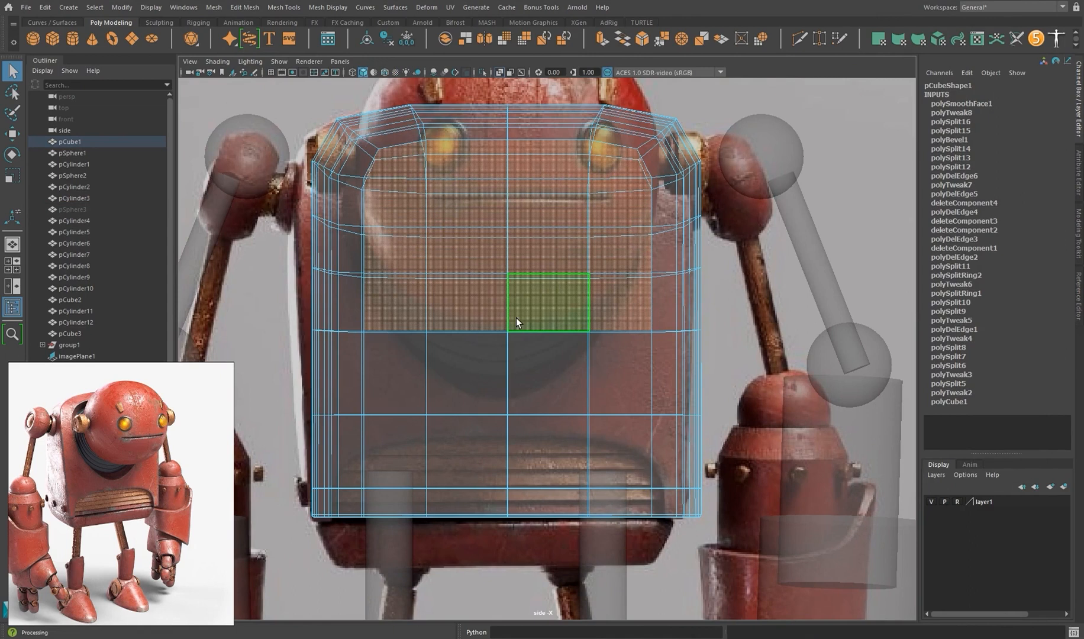
{"action": "left_click", "coordinate": [401, 370], "text": "shift"}
{"action": "left_click", "coordinate": [479, 369], "text": "shift"}
{"action": "left_click", "coordinate": [562, 369], "text": "shift"}
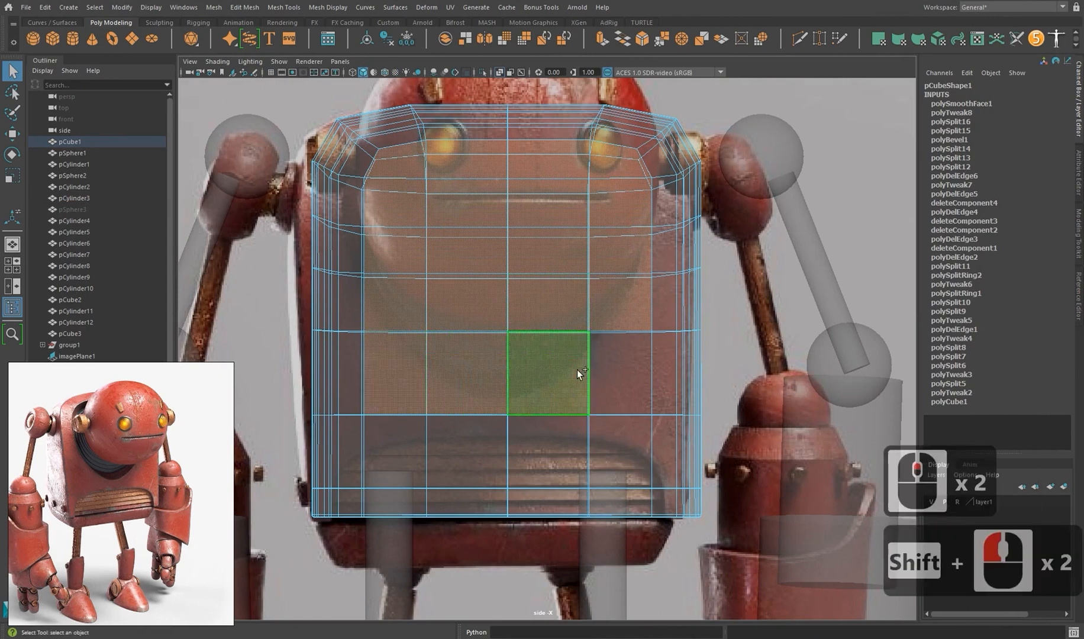
{"action": "left_click", "coordinate": [615, 368], "text": "shift"}
{"action": "right_click_drag", "start_coordinate": [500, 231], "coordinate": [485, 276], "text": "shift"}
{"action": "right_click_drag", "start_coordinate": [487, 318], "coordinate": [487, 320], "text": "shift"}
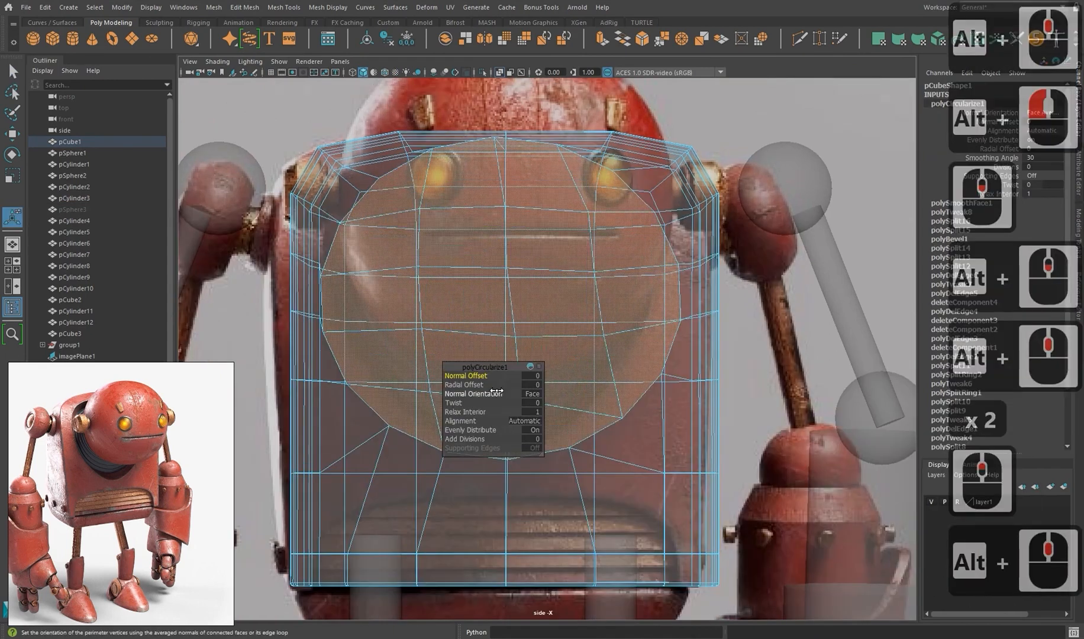
{"action": "left_click_drag", "start_coordinate": [472, 385], "coordinate": [263, 398]}
{"action": "middle_click_drag", "start_coordinate": [262, 398], "coordinate": [332, 392]}
{"action": "left_click_drag", "start_coordinate": [342, 398], "coordinate": [346, 398]}
Slide the vertices on the lower rim of the circularized faces to follow the neck collar in the reference.
{"action": "right_click_drag", "start_coordinate": [588, 295], "coordinate": [550, 296]}
{"action": "middle_click_drag", "start_coordinate": [537, 382], "coordinate": [554, 281], "text": "alt"}
{"action": "left_click", "coordinate": [536, 341]}
{"action": "key", "text": "w"}
{"action": "left_click_drag", "start_coordinate": [523, 286], "coordinate": [526, 307], "text": "ctrl+shift"}
{"action": "left_click", "coordinate": [471, 330]}
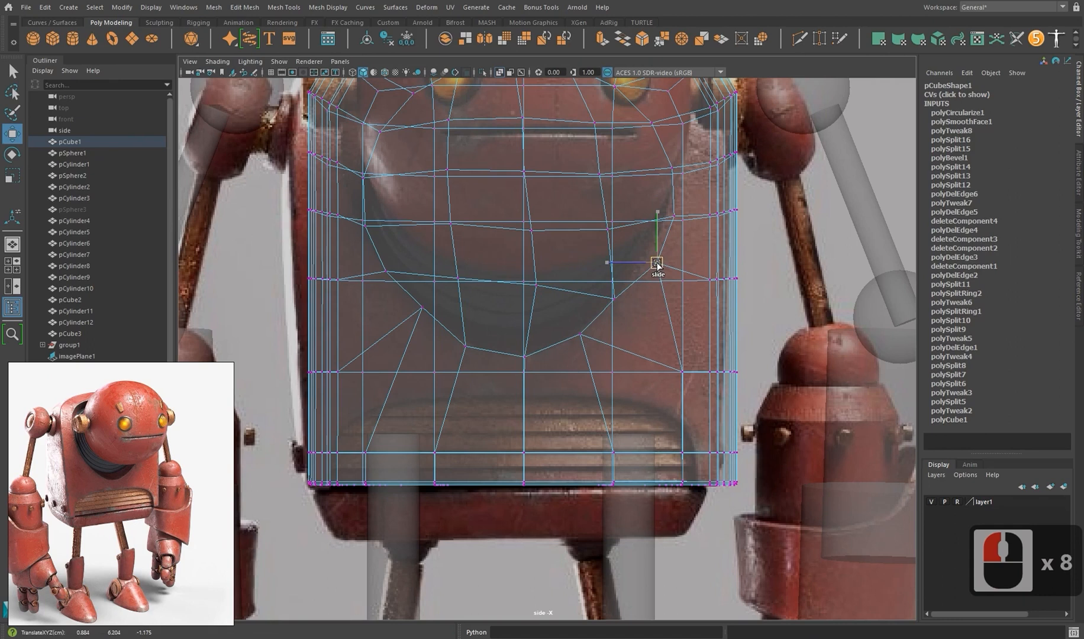
{"action": "middle_click_drag", "start_coordinate": [640, 254], "coordinate": [640, 353], "text": "alt"}
{"action": "middle_click_drag", "start_coordinate": [524, 394], "coordinate": [589, 335], "text": "alt"}
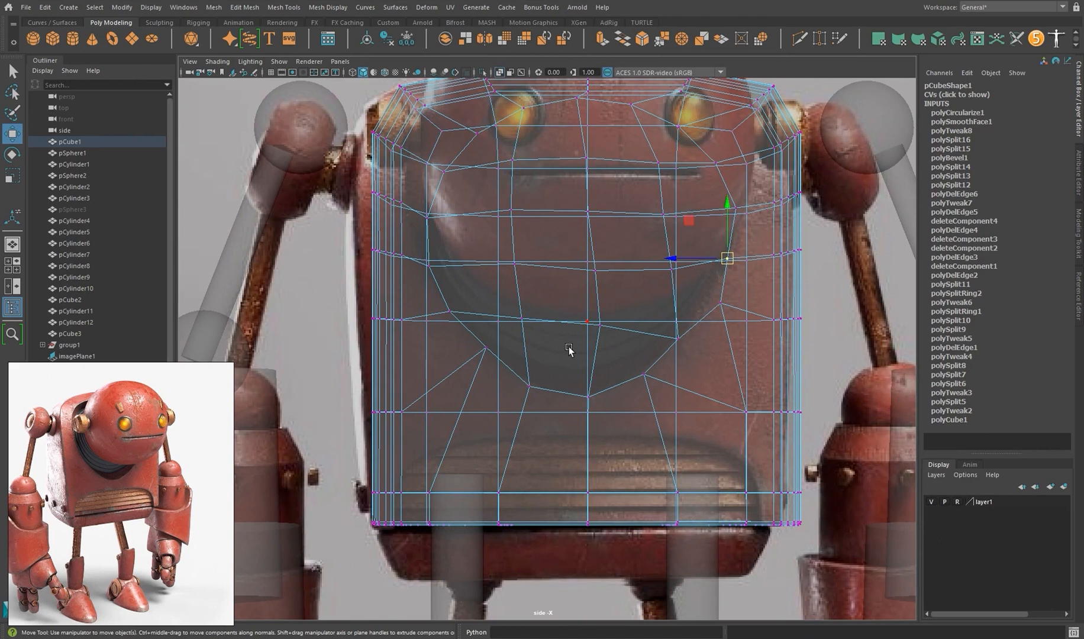
{"action": "left_click_drag", "start_coordinate": [708, 293], "coordinate": [701, 447]}
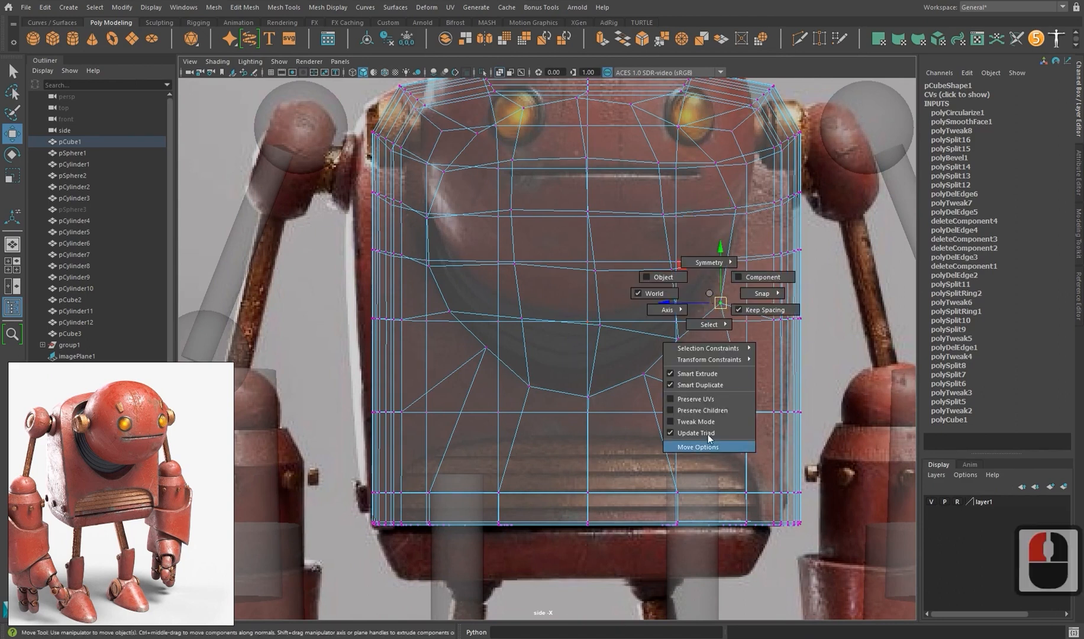
{"action": "left_click_drag", "start_coordinate": [750, 362], "coordinate": [814, 378]}
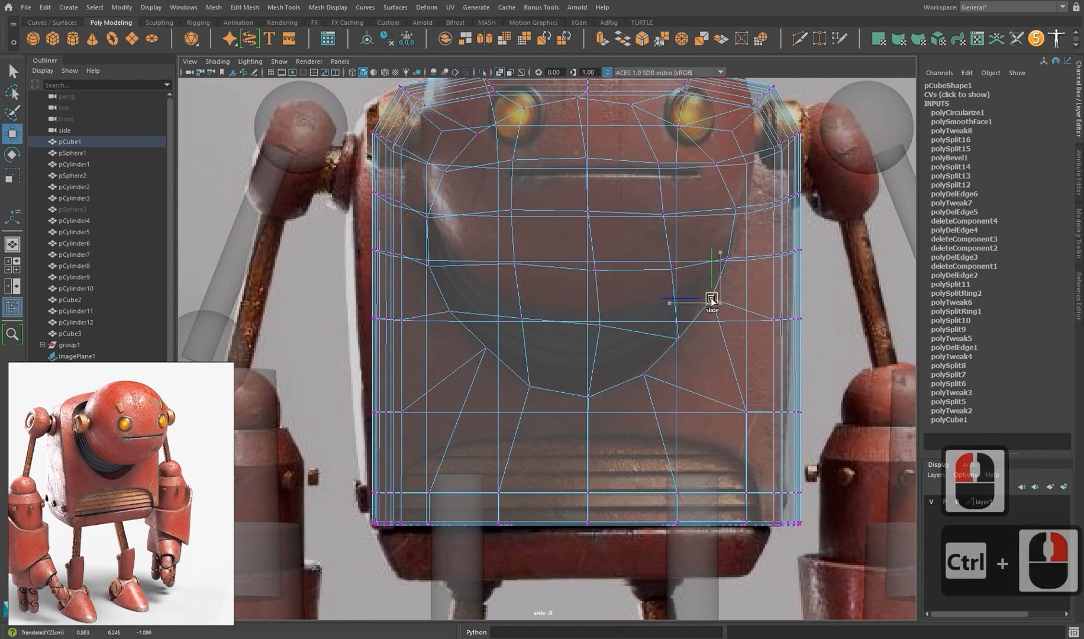
{"action": "left_click_drag", "start_coordinate": [711, 298], "coordinate": [713, 298]}
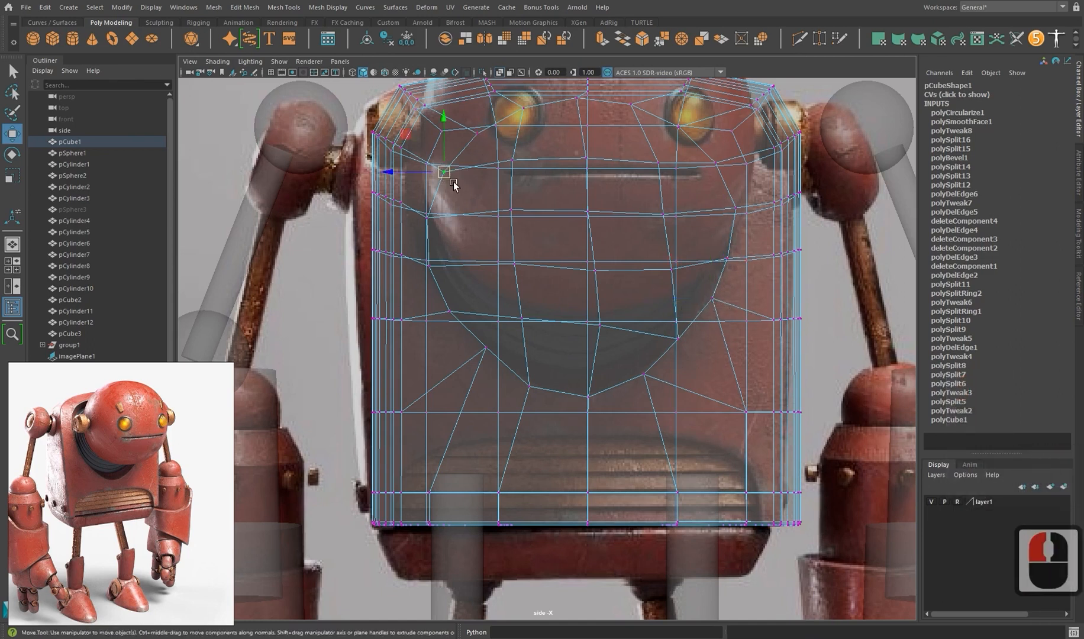
Reposition the vertices along the upper rim of the neck outline around the robot's eyes.
{"action": "double_click", "coordinate": [478, 132]}
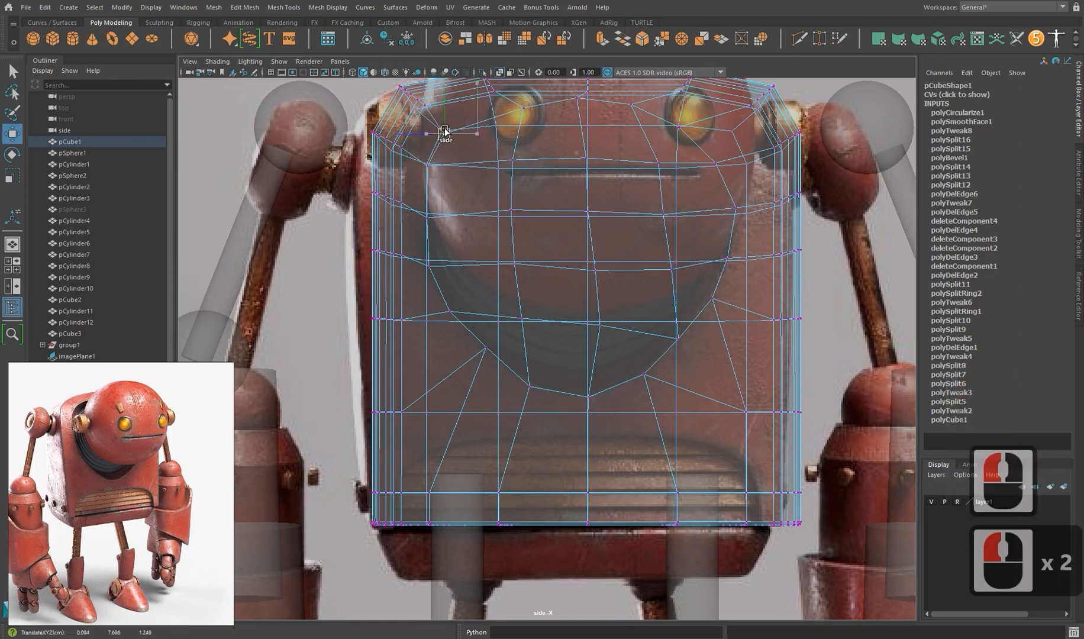
{"action": "double_click", "coordinate": [528, 107]}
{"action": "left_click_drag", "start_coordinate": [519, 126], "coordinate": [496, 131]}
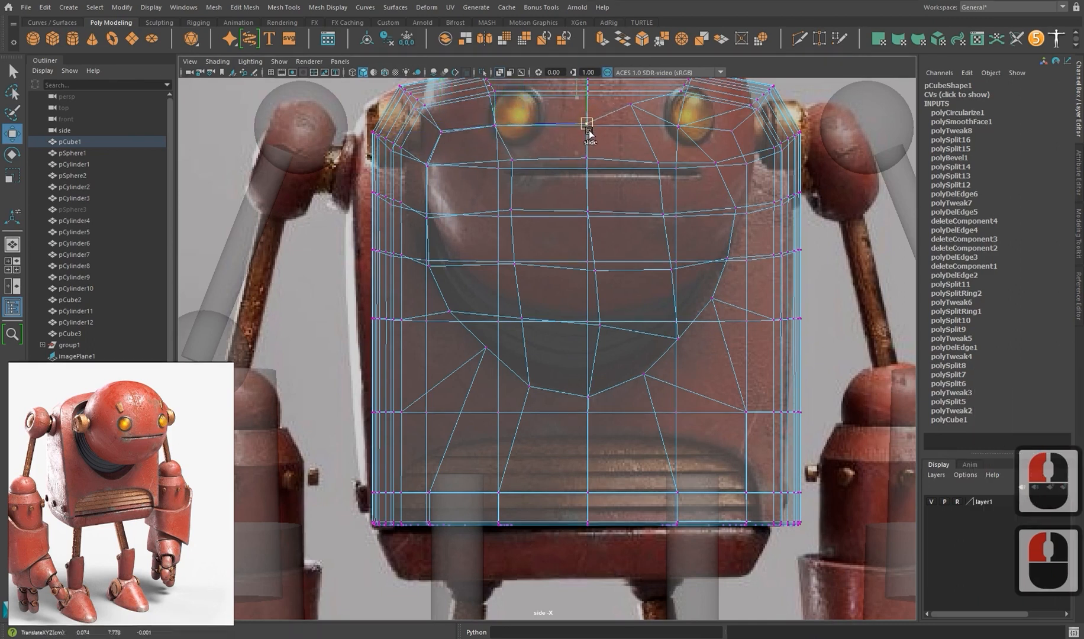
{"action": "double_click", "coordinate": [631, 105]}
{"action": "left_click", "coordinate": [679, 126]}
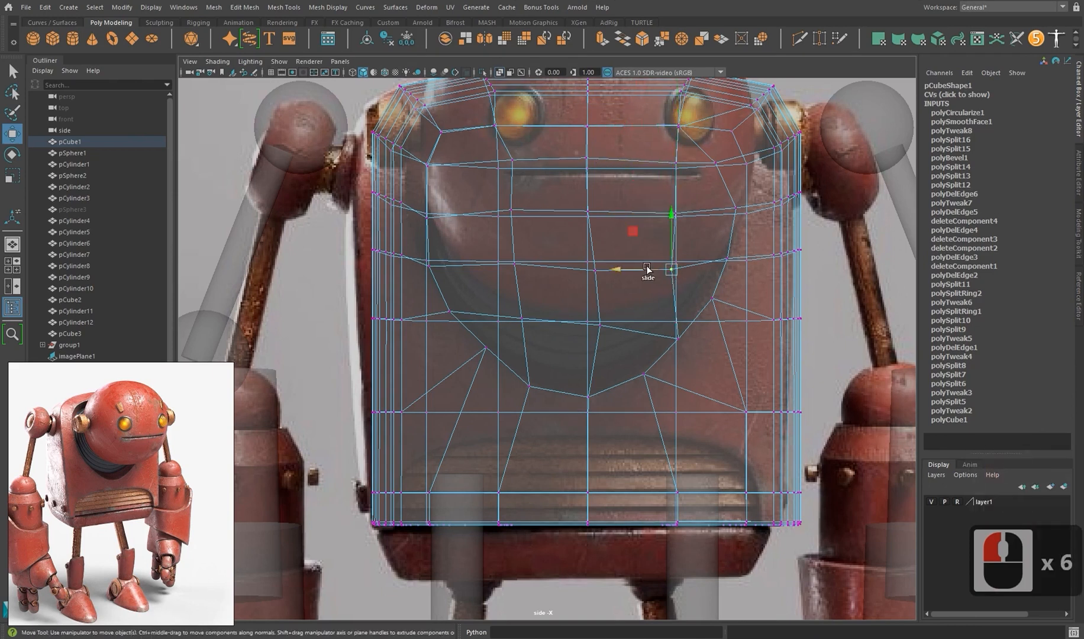
Straighten the column of vertices inside the neck outline below the robot's left-hand eye in the view.
{"action": "left_click", "coordinate": [511, 161]}
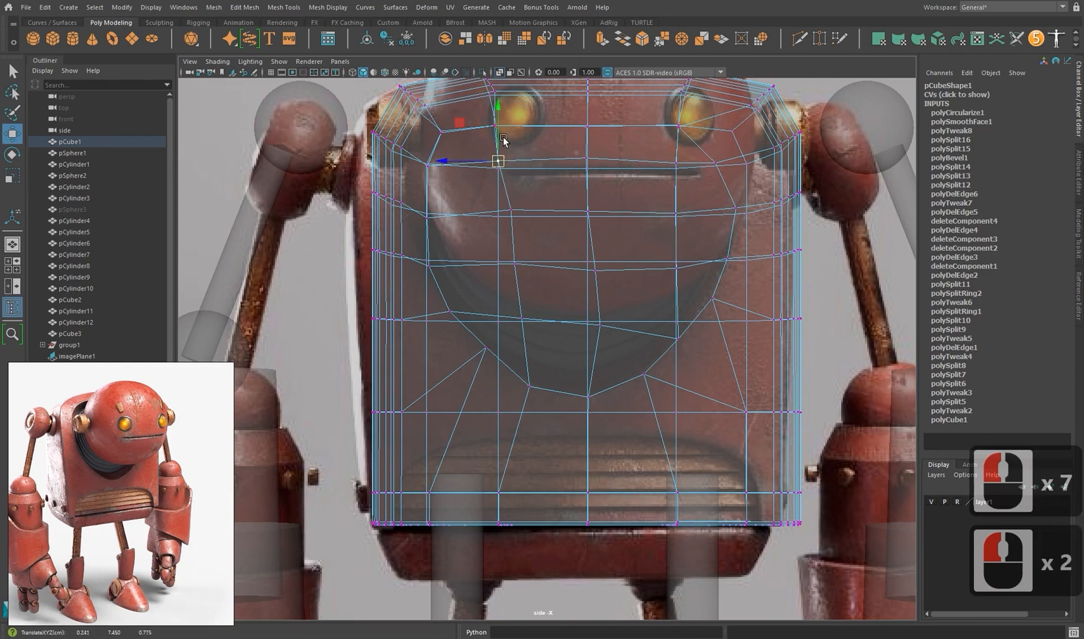
{"action": "left_click_drag", "start_coordinate": [500, 118], "coordinate": [520, 199]}
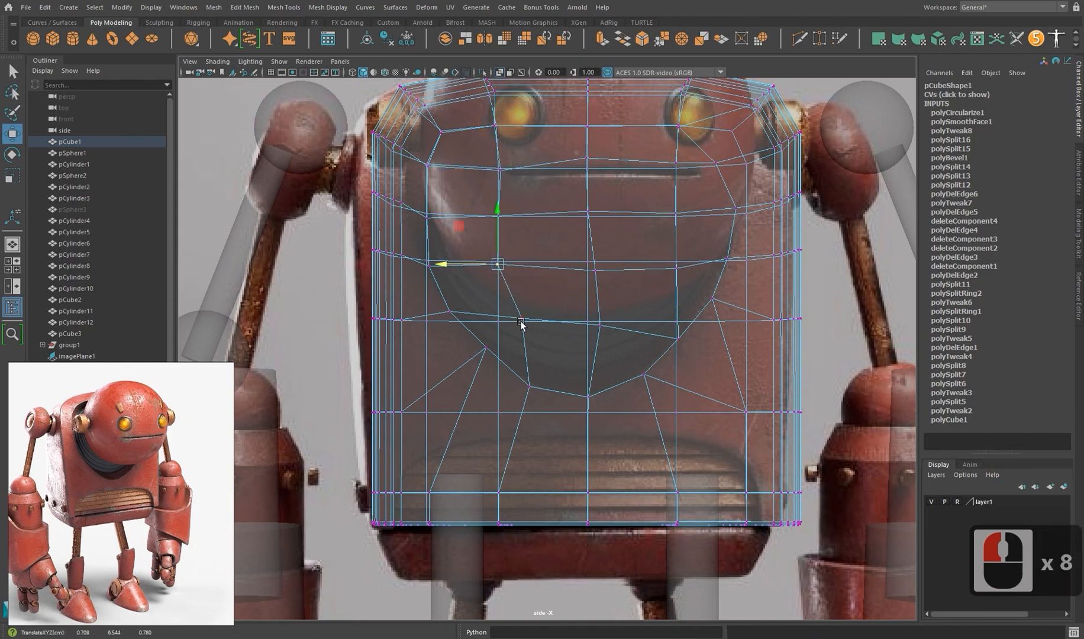
{"action": "left_click", "coordinate": [565, 331]}
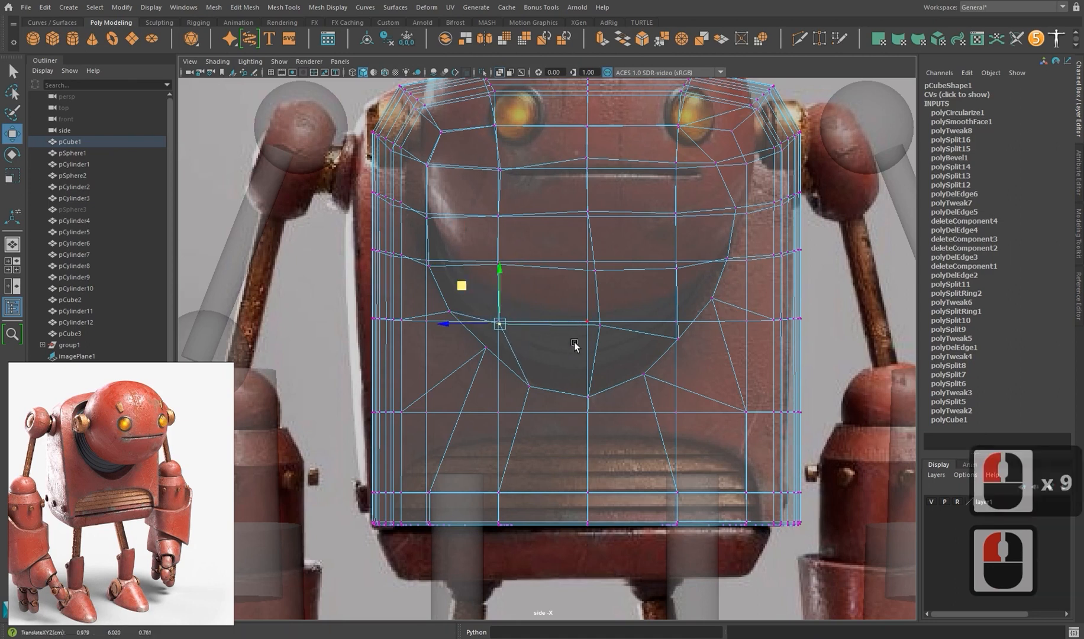
Align the inner vertices of the neck outline along the body's centre line and even out the row near the mouth.
{"action": "left_click", "coordinate": [604, 329]}
{"action": "left_click_drag", "start_coordinate": [550, 287], "coordinate": [549, 287]}
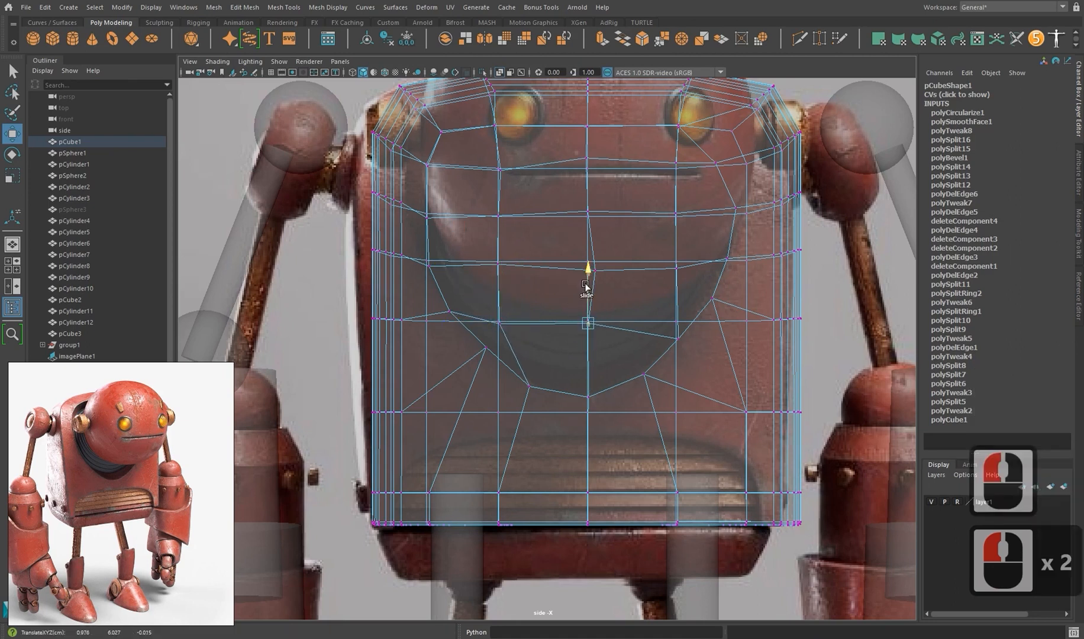
{"action": "left_click", "coordinate": [612, 276]}
{"action": "left_click", "coordinate": [558, 233]}
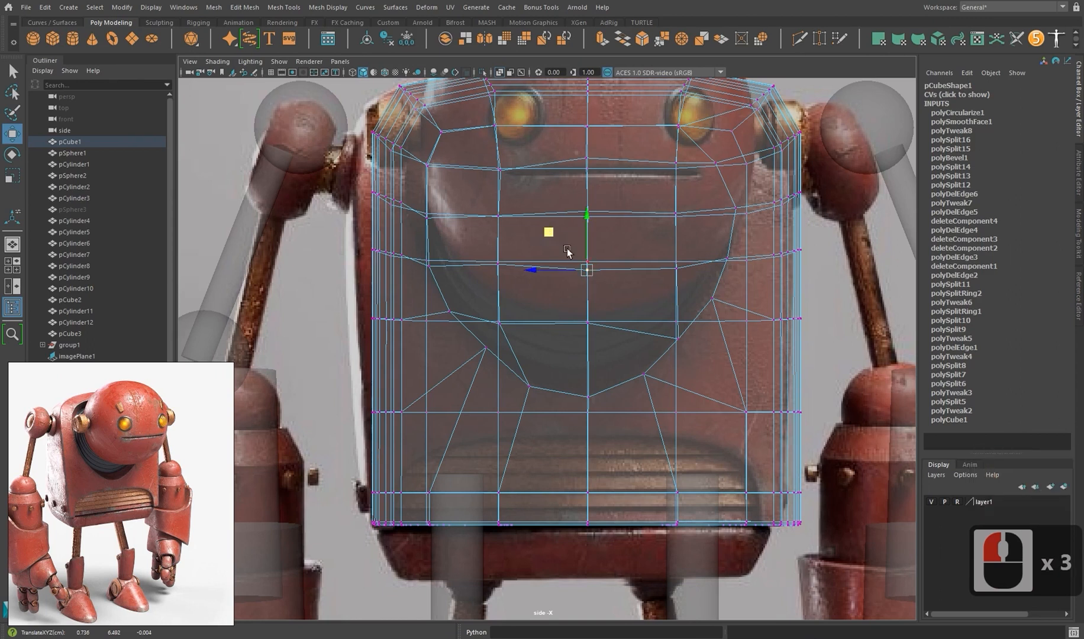
{"action": "left_click", "coordinate": [550, 231]}
{"action": "left_click", "coordinate": [586, 158]}
{"action": "left_click", "coordinate": [594, 139]}
{"action": "left_click", "coordinate": [588, 157]}
{"action": "left_click_drag", "start_coordinate": [587, 136], "coordinate": [679, 247], "text": "ctrl+shift"}
{"action": "left_click", "coordinate": [676, 163]}
Review the reshaped body in the perspective view with smooth preview on, briefly isolating it.
{"action": "key", "text": "space"}
{"action": "key", "text": "space"}
{"action": "middle_click_drag", "start_coordinate": [640, 313], "coordinate": [698, 329], "text": "alt"}
{"action": "left_click_drag", "start_coordinate": [698, 329], "coordinate": [717, 332], "text": "alt"}
{"action": "middle_click_drag", "start_coordinate": [698, 340], "coordinate": [712, 331], "text": "alt"}
{"action": "key", "text": "3"}
{"action": "key", "text": "ctrl+1"}
{"action": "key", "text": "ctrl+1"}
{"action": "right_click_drag", "start_coordinate": [621, 341], "coordinate": [669, 333]}
Unhide the head sphere pSphere3.
{"action": "middle_click_drag", "start_coordinate": [662, 354], "coordinate": [645, 349], "text": "alt"}
{"action": "left_click_drag", "start_coordinate": [644, 349], "coordinate": [326, 302], "text": "alt"}
{"action": "left_click", "coordinate": [74, 209]}
{"action": "key", "text": "h"}
{"action": "middle_click_drag", "start_coordinate": [583, 314], "coordinate": [568, 325], "text": "alt"}
{"action": "left_click_drag", "start_coordinate": [568, 326], "coordinate": [545, 341], "text": "alt"}
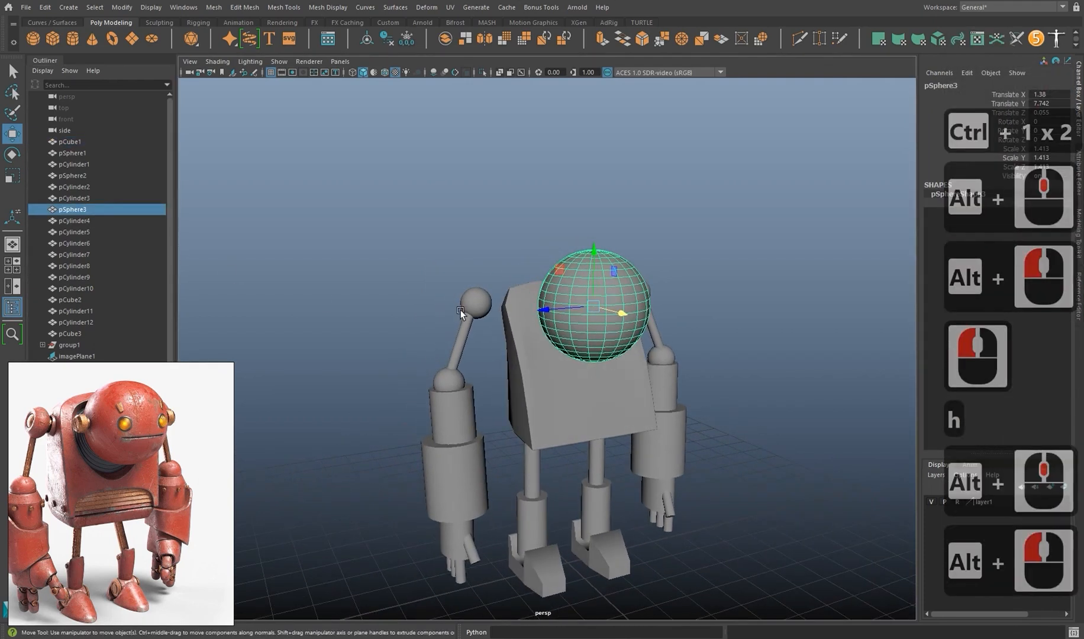
Isolate the body and compare its smoothed and unsmoothed display.
{"action": "left_click", "coordinate": [384, 73]}
{"action": "middle_click_drag", "start_coordinate": [571, 387], "coordinate": [585, 394], "text": "alt"}
{"action": "mouse_move", "coordinate": [586, 393]}
{"action": "left_mouse_down", "text": "alt"}
{"action": "mouse_move", "coordinate": [594, 401]}
{"action": "mouse_move", "coordinate": [507, 396]}
{"action": "mouse_move", "coordinate": [581, 370]}
{"action": "left_mouse_up", "text": "alt"}
{"action": "left_click", "coordinate": [506, 395]}
{"action": "key", "text": "3"}
{"action": "scroll", "coordinate": [502, 395], "scroll_direction": "up", "scroll_amount": 5, "text": "alt"}
{"action": "key", "text": "ctrl+1"}
{"action": "scroll", "coordinate": [534, 394], "scroll_direction": "up", "scroll_amount": 5, "text": "alt"}
{"action": "key", "text": "1"}
{"action": "key", "text": "3"}
{"action": "key", "text": "1"}
{"action": "key", "text": "3"}
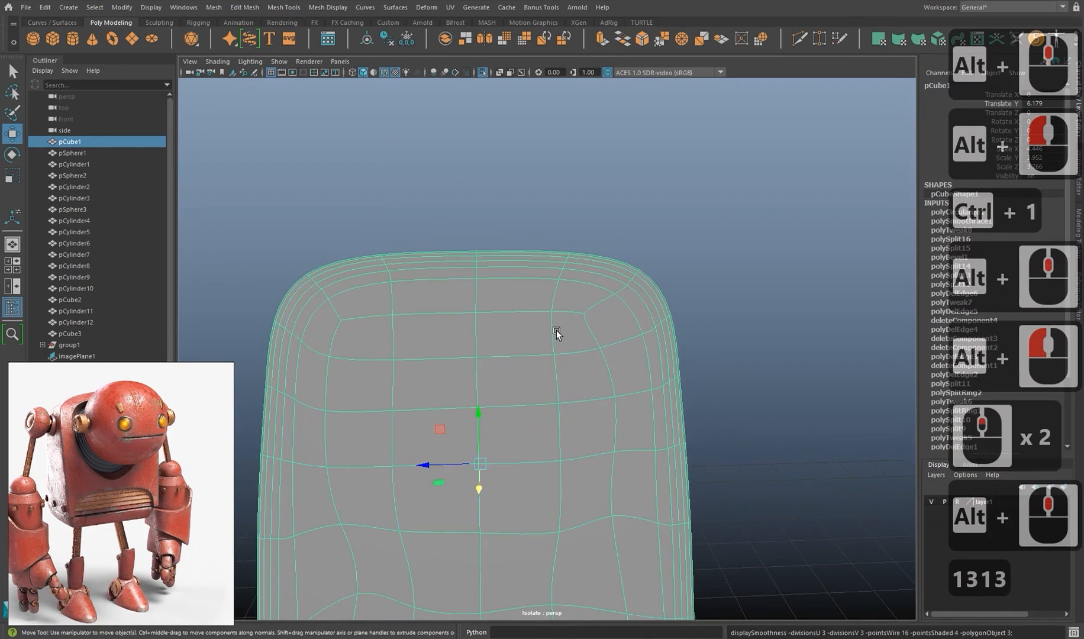
Slide the vertices along one side of the neck outline outward to round its upper corner and side.
{"action": "key", "text": "1"}
{"action": "middle_click_drag", "start_coordinate": [554, 327], "coordinate": [558, 271], "text": "alt"}
{"action": "right_click_drag", "start_coordinate": [567, 269], "coordinate": [526, 268]}
{"action": "left_click", "coordinate": [567, 255]}
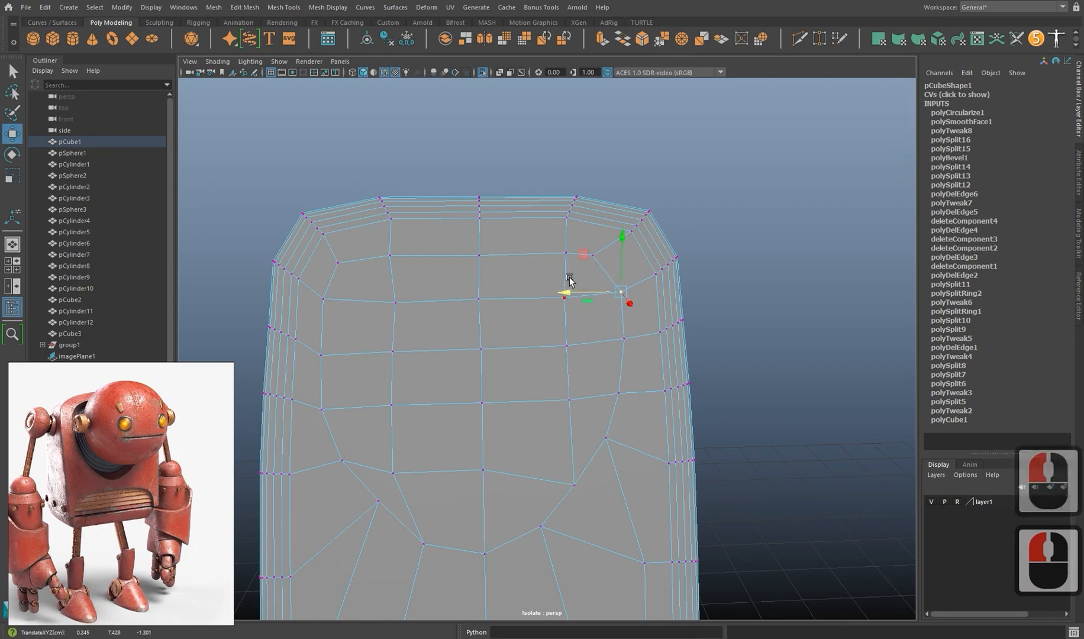
{"action": "left_click_drag", "start_coordinate": [593, 257], "coordinate": [604, 261]}
{"action": "left_click", "coordinate": [617, 298]}
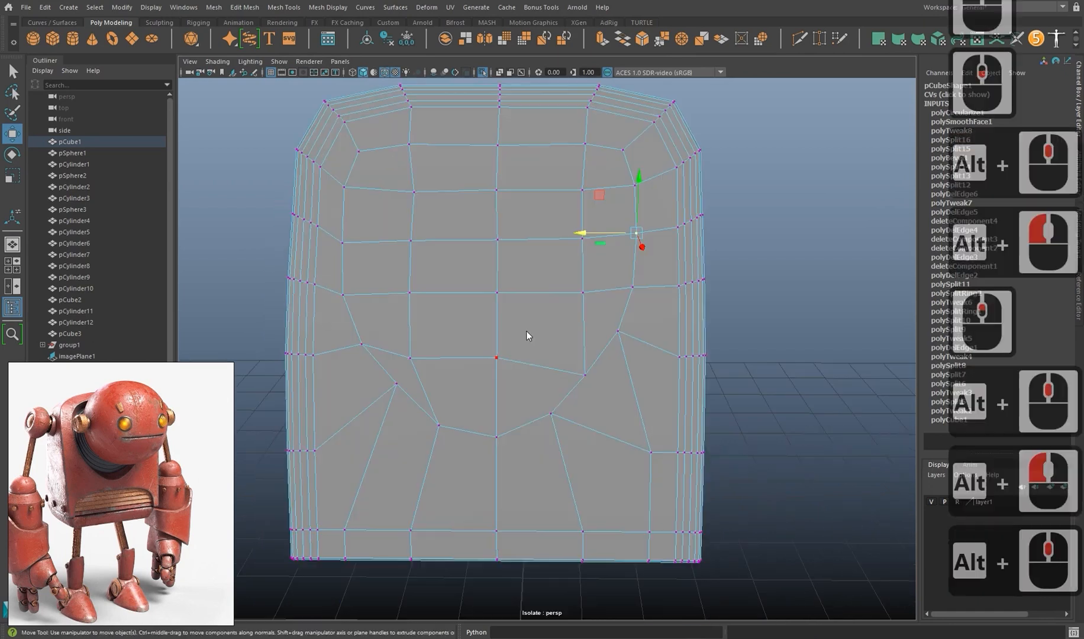
Detach the body along its vertical centre edge loop and delete the half without the adjusted vertices.
{"action": "right_click_drag", "start_coordinate": [525, 331], "coordinate": [486, 481]}
{"action": "double_click", "coordinate": [493, 307]}
{"action": "left_click", "coordinate": [486, 482]}
{"action": "right_click", "coordinate": [426, 322]}
{"action": "left_click", "coordinate": [424, 358]}
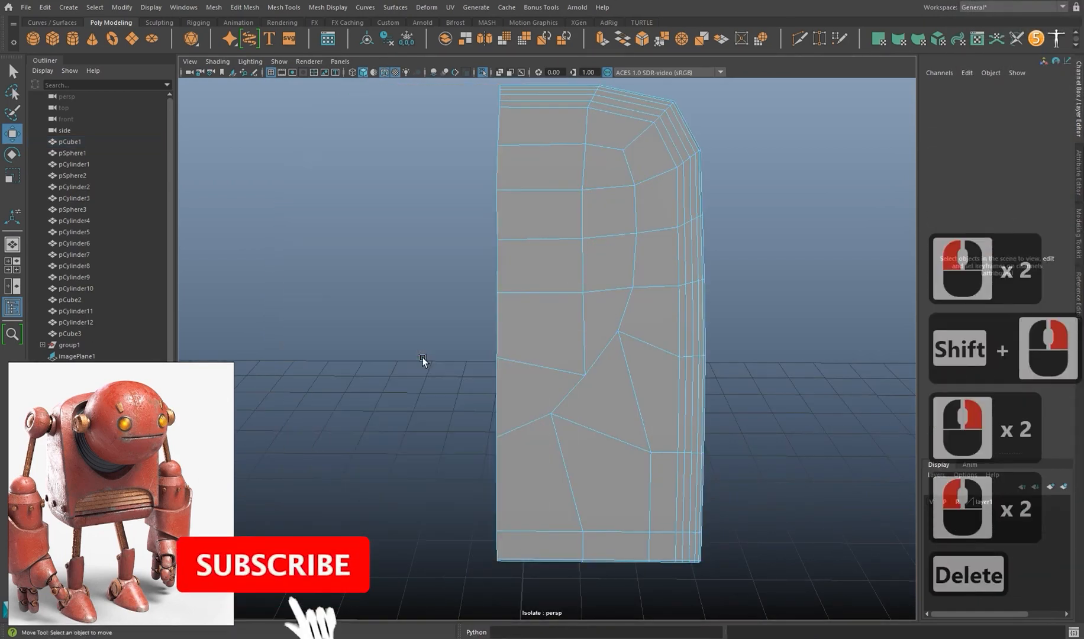
Mirror the remaining half across the body's centre line with Cut Geometry off and check the full body in smooth preview.
{"action": "right_click", "coordinate": [601, 229]}
{"action": "right_click_drag", "start_coordinate": [646, 212], "coordinate": [646, 212]}
{"action": "right_click_drag", "start_coordinate": [582, 228], "coordinate": [547, 354], "text": "shift"}
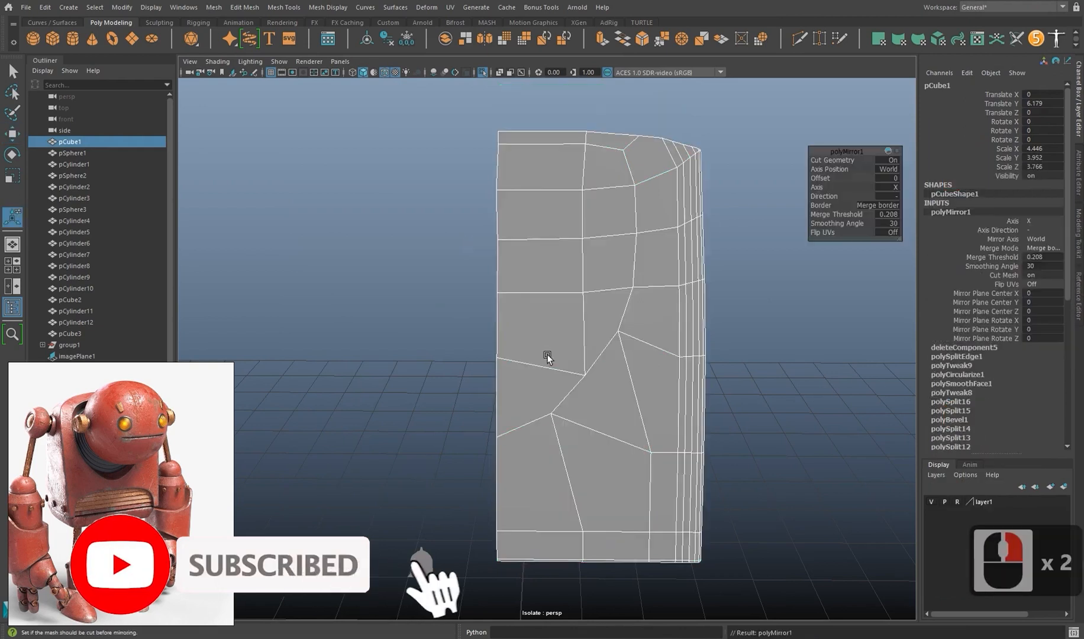
{"action": "scroll", "coordinate": [547, 353], "scroll_direction": "down", "scroll_amount": 3}
{"action": "middle_click_drag", "start_coordinate": [547, 354], "coordinate": [553, 359], "text": "alt"}
{"action": "left_click_drag", "start_coordinate": [553, 359], "coordinate": [568, 368], "text": "alt"}
{"action": "left_click", "coordinate": [897, 160]}
{"action": "left_click_drag", "start_coordinate": [689, 278], "coordinate": [612, 304], "text": "alt"}
{"action": "left_click", "coordinate": [891, 187]}
{"action": "left_click", "coordinate": [891, 188]}
{"action": "key", "text": "3"}
{"action": "key", "text": "1"}
Select all faces inside the rounded neck outline, extrude them into the body and check the recess in smooth preview.
{"action": "left_click_drag", "start_coordinate": [503, 331], "coordinate": [536, 262], "text": "alt"}
{"action": "scroll", "coordinate": [587, 243], "scroll_direction": "up", "scroll_amount": 3}
{"action": "right_click_drag", "start_coordinate": [536, 262], "coordinate": [534, 296]}
{"action": "left_click", "coordinate": [520, 224], "text": "shift"}
{"action": "left_click", "coordinate": [574, 217], "text": "shift"}
{"action": "left_click", "coordinate": [618, 215], "text": "shift"}
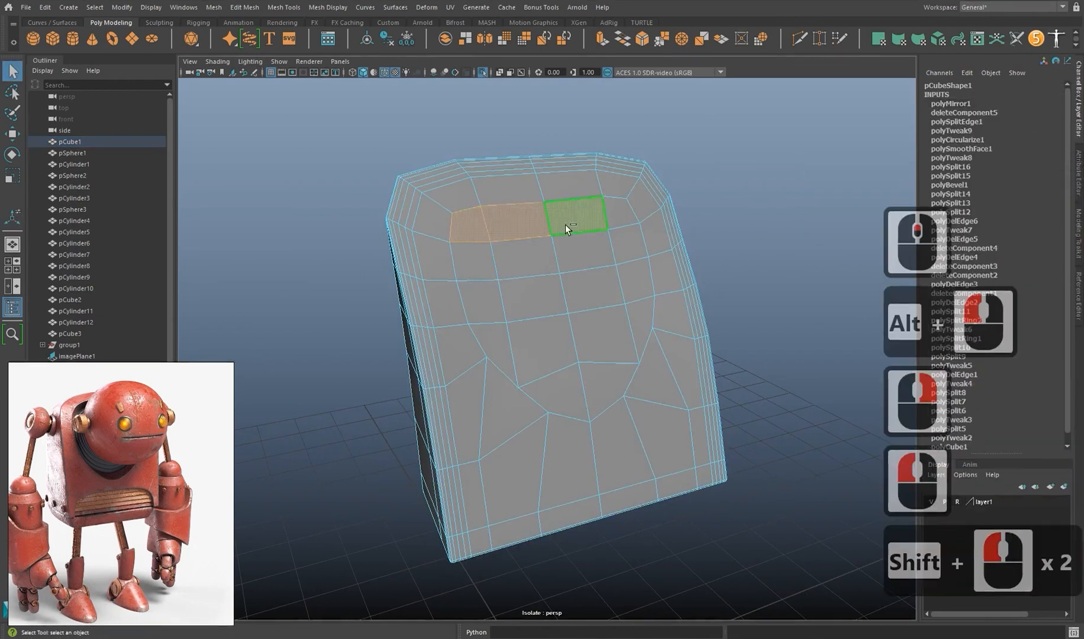
{"action": "left_click", "coordinate": [475, 263], "text": "shift"}
{"action": "left_click", "coordinate": [487, 297], "text": "shift"}
{"action": "left_click", "coordinate": [530, 293], "text": "shift"}
{"action": "left_click", "coordinate": [593, 282], "text": "shift"}
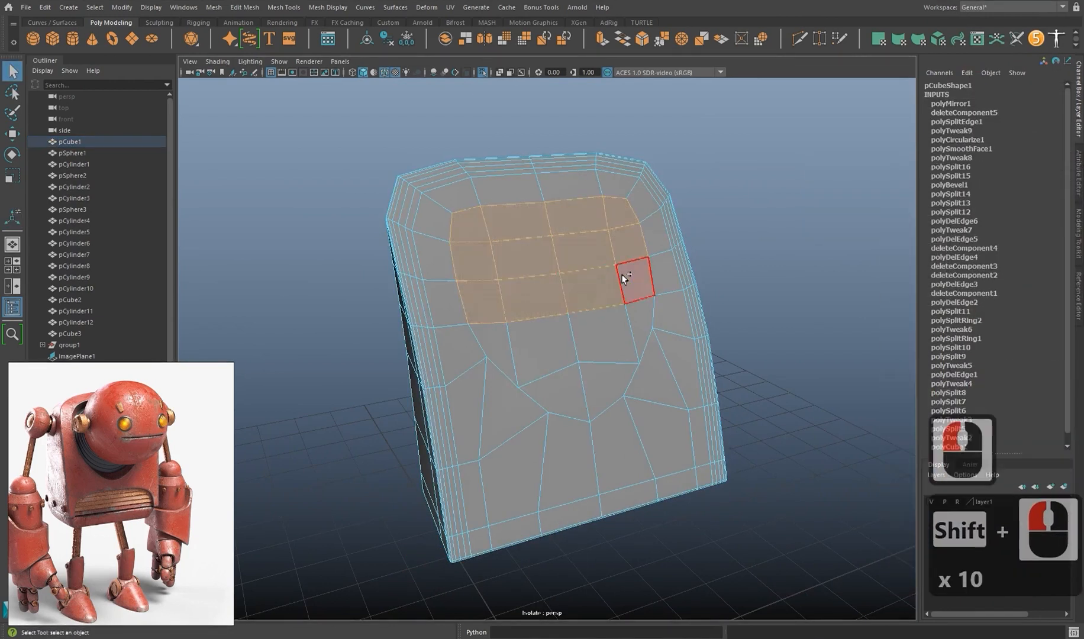
{"action": "left_click", "coordinate": [603, 331], "text": "shift"}
{"action": "left_click", "coordinate": [539, 348], "text": "shift"}
{"action": "left_click", "coordinate": [498, 345], "text": "shift"}
{"action": "left_click", "coordinate": [555, 391], "text": "shift"}
{"action": "left_click", "coordinate": [609, 384], "text": "shift"}
{"action": "key", "text": "ctrl+e"}
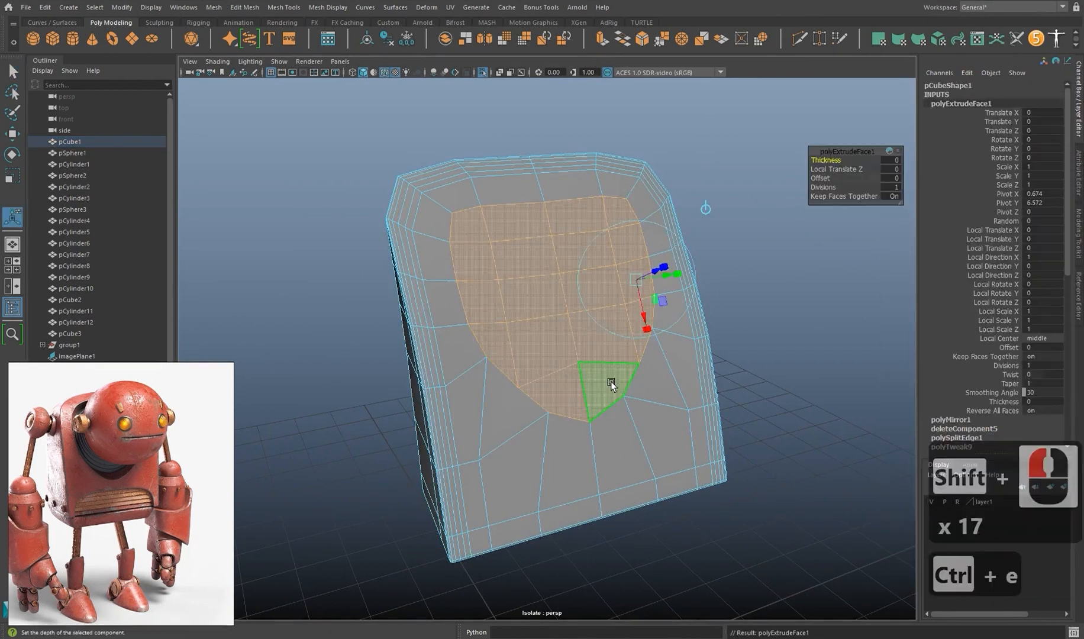
{"action": "middle_click_drag", "start_coordinate": [611, 381], "coordinate": [630, 361], "text": "alt"}
{"action": "left_click_drag", "start_coordinate": [630, 361], "coordinate": [711, 284], "text": "alt"}
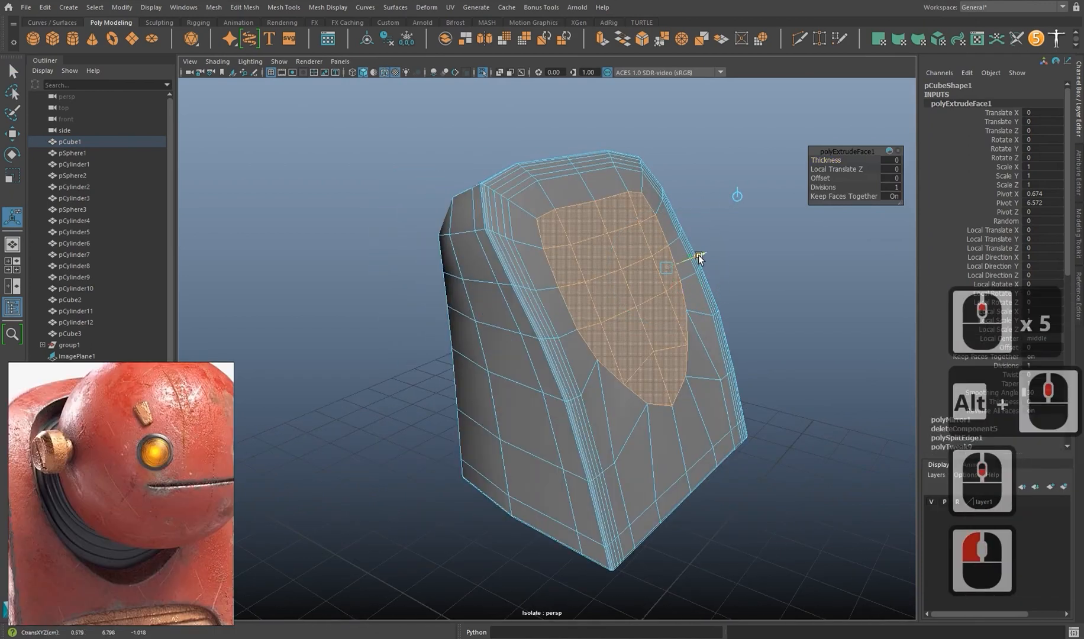
{"action": "left_click_drag", "start_coordinate": [698, 256], "coordinate": [677, 312]}
{"action": "key", "text": "3"}
{"action": "key", "text": "1"}
{"action": "middle_click_drag", "start_coordinate": [677, 312], "coordinate": [667, 306], "text": "alt"}
{"action": "left_click_drag", "start_coordinate": [667, 306], "coordinate": [650, 311], "text": "alt"}
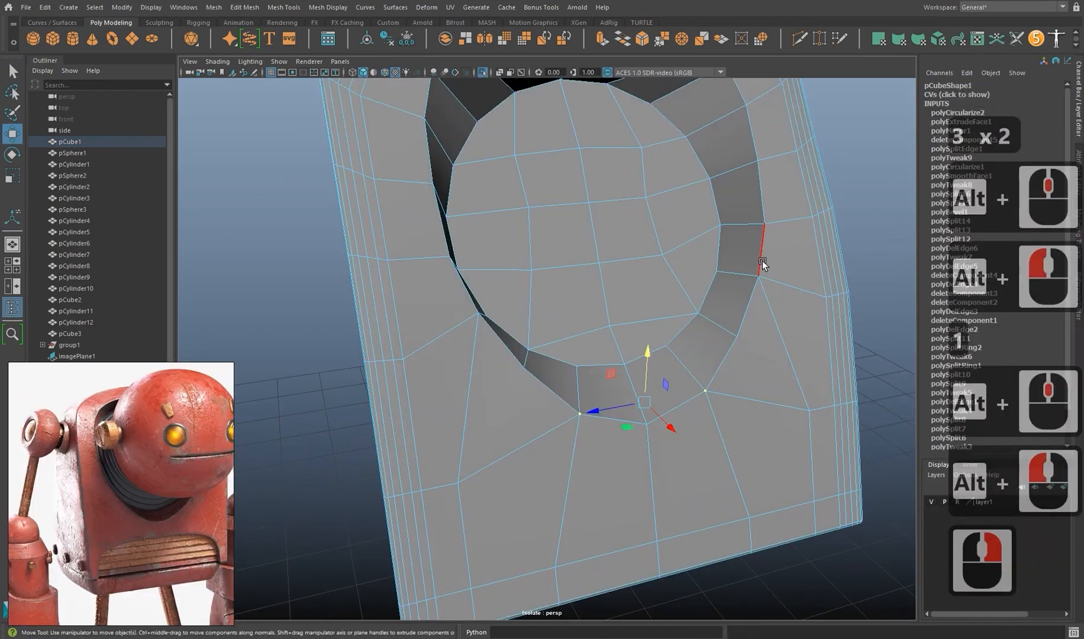
Select the rim edges around the neck recess and bevel them with Fraction 0.5, one segment and Chamfer off.
{"action": "double_click", "coordinate": [760, 265]}
{"action": "double_click", "coordinate": [671, 420], "text": "shift"}
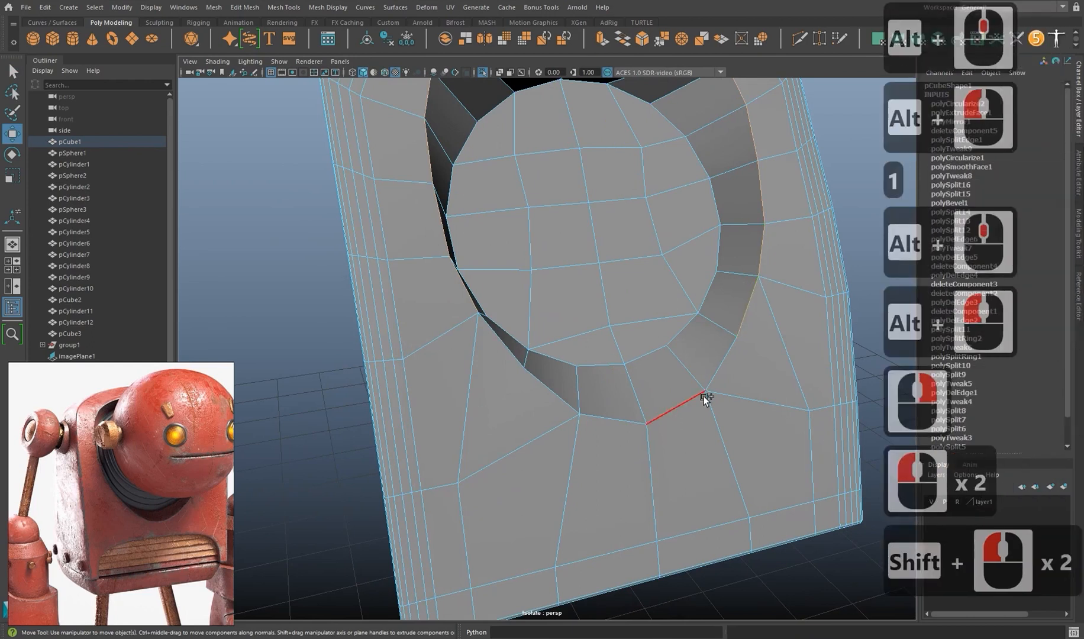
{"action": "double_click", "coordinate": [661, 416], "text": "shift"}
{"action": "double_click", "coordinate": [566, 405], "text": "shift"}
{"action": "double_click", "coordinate": [513, 351], "text": "shift"}
{"action": "scroll", "coordinate": [542, 340], "scroll_direction": "down", "scroll_amount": 2}
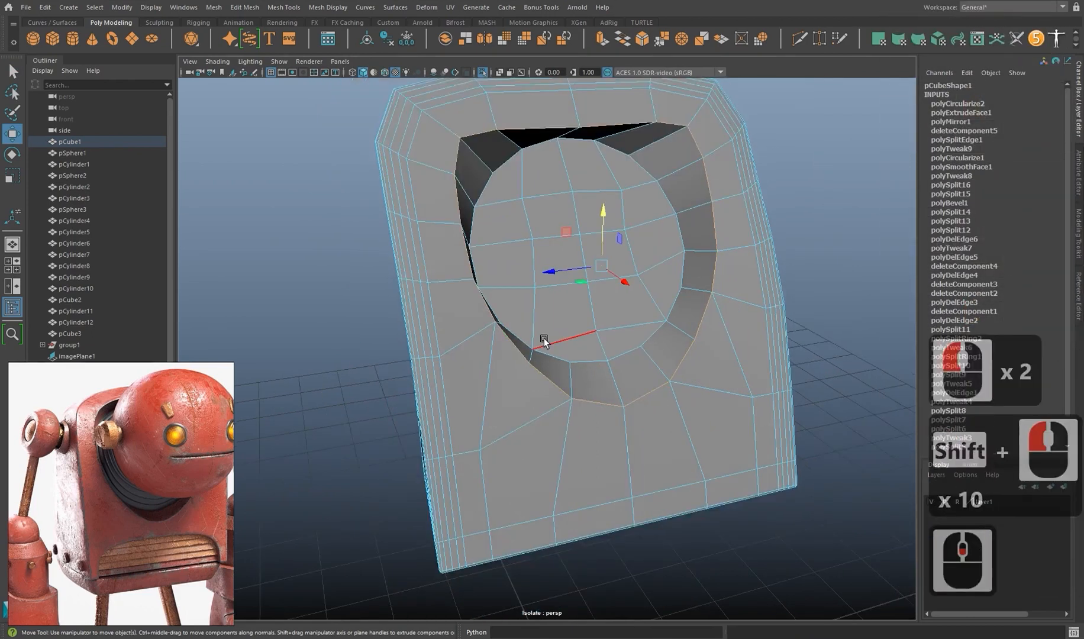
{"action": "middle_click_drag", "start_coordinate": [544, 338], "coordinate": [517, 396], "text": "alt"}
{"action": "key", "text": "ctrl+b"}
{"action": "left_click", "coordinate": [868, 205]}
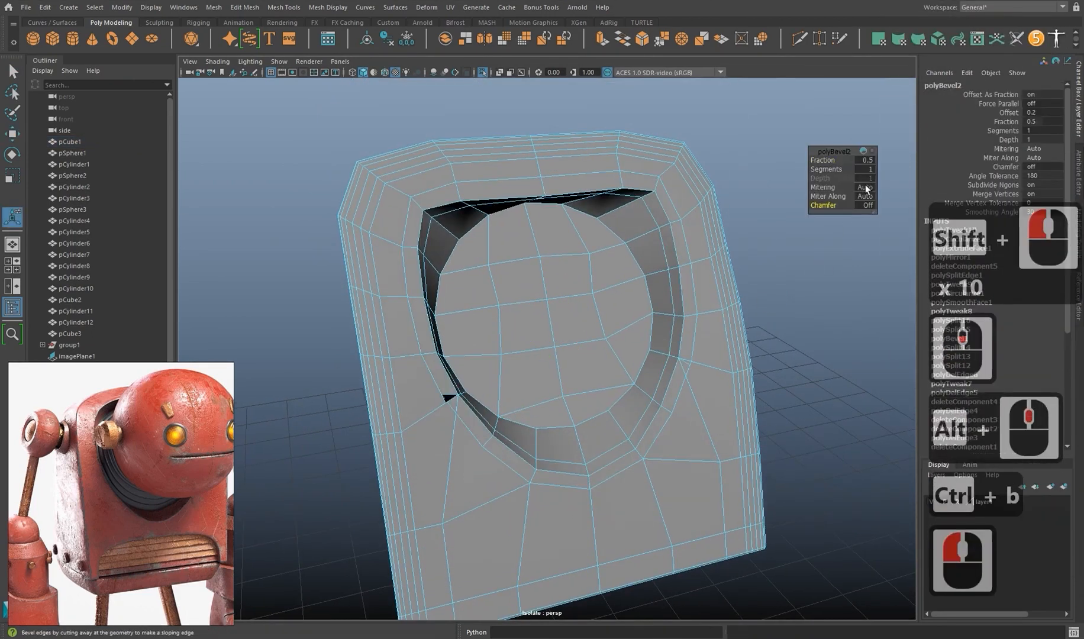
Set the rim bevel's Mitering to Uniform and Miter Along to Center.
{"action": "left_click", "coordinate": [865, 187]}
{"action": "left_click", "coordinate": [893, 215]}
{"action": "left_click", "coordinate": [864, 196]}
{"action": "left_click", "coordinate": [875, 205]}
{"action": "middle_click_drag", "start_coordinate": [701, 315], "coordinate": [710, 311], "text": "alt"}
{"action": "middle_click_drag", "start_coordinate": [710, 310], "coordinate": [717, 305], "text": "alt"}
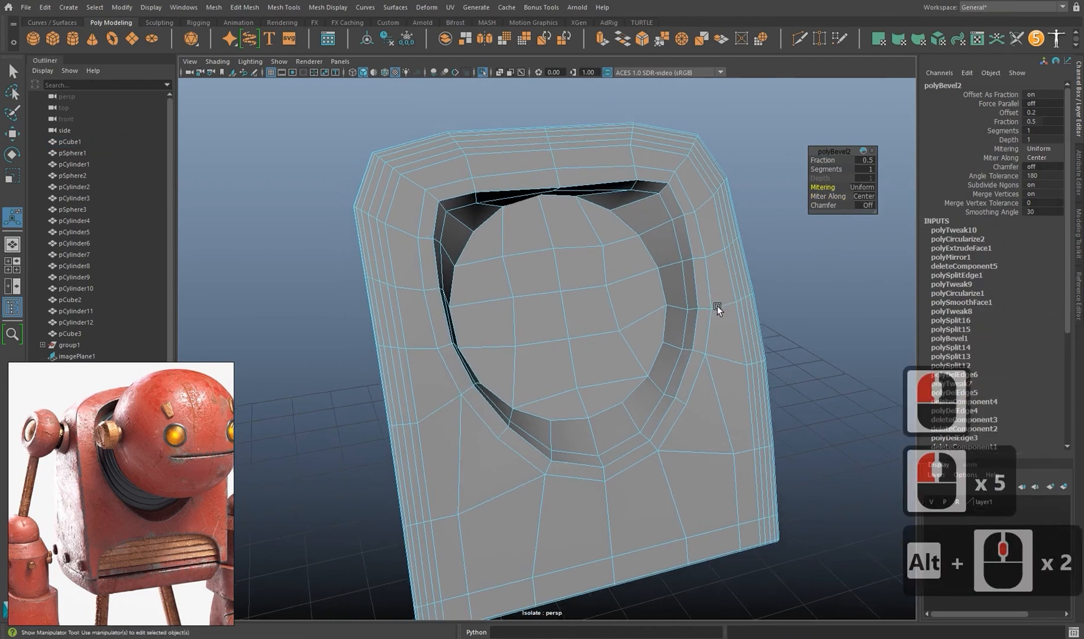
{"action": "left_click_drag", "start_coordinate": [717, 306], "coordinate": [701, 308], "text": "alt"}
{"action": "left_click", "coordinate": [866, 188]}
{"action": "left_click", "coordinate": [874, 193]}
{"action": "left_click", "coordinate": [865, 191]}
{"action": "left_click", "coordinate": [887, 213]}
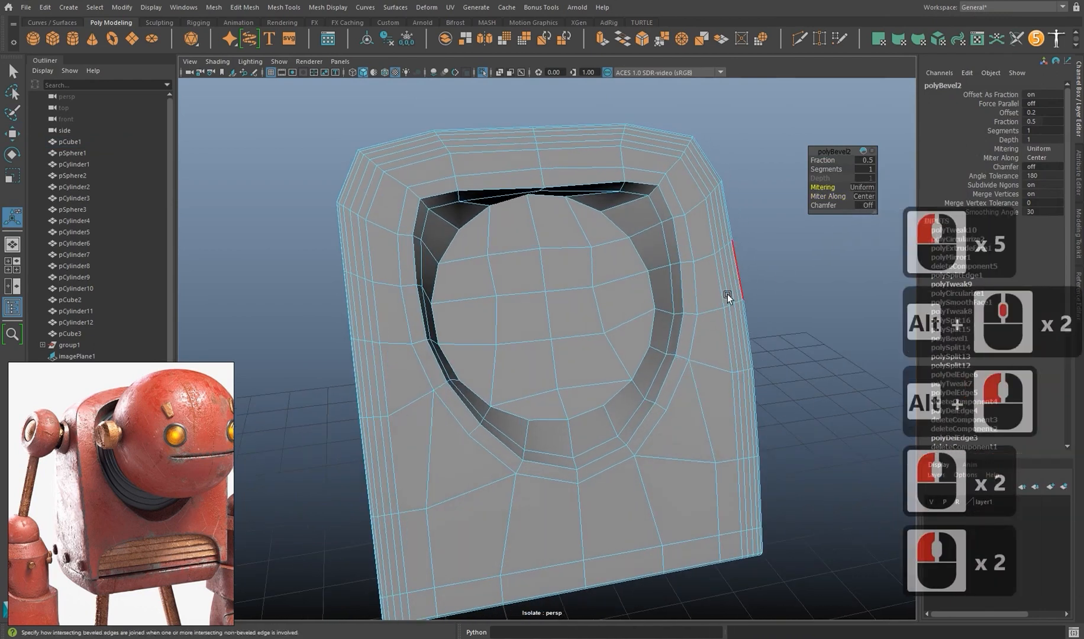
{"action": "middle_click_drag", "start_coordinate": [726, 296], "coordinate": [657, 380], "text": "alt"}
{"action": "left_click_drag", "start_coordinate": [658, 380], "coordinate": [661, 374], "text": "alt"}
{"action": "middle_click_drag", "start_coordinate": [661, 373], "coordinate": [662, 367], "text": "alt"}
Delete the bevel's innermost edge loop on the recess wall and check the rim in smooth preview.
{"action": "double_click", "coordinate": [664, 307]}
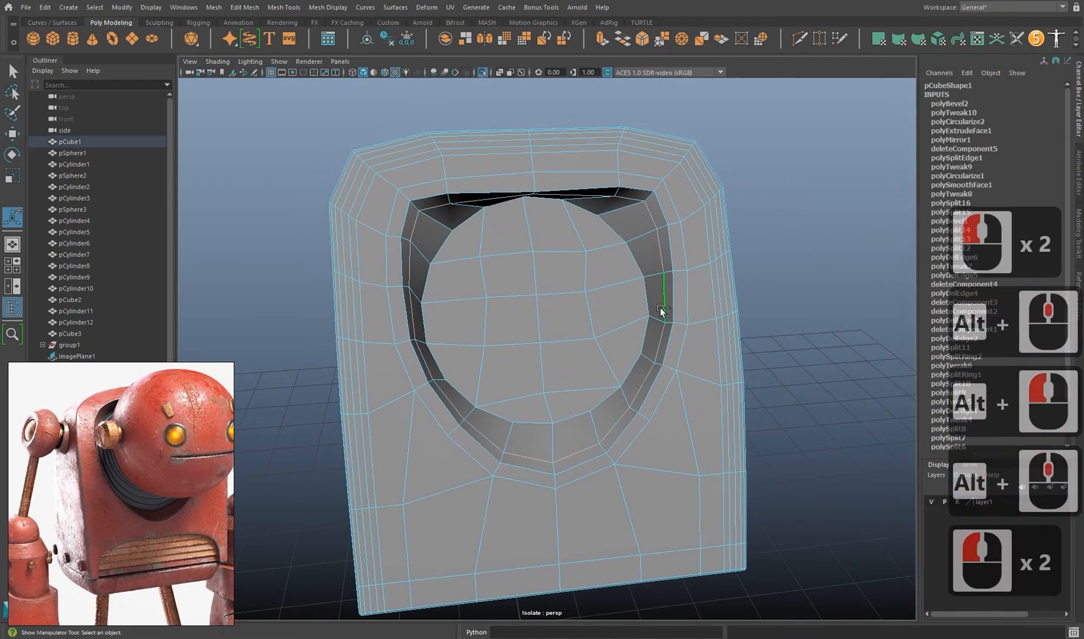
{"action": "key", "text": "ctrl+Delete"}
{"action": "middle_click_drag", "start_coordinate": [665, 282], "coordinate": [672, 291], "text": "alt"}
{"action": "left_click_drag", "start_coordinate": [671, 292], "coordinate": [681, 304], "text": "alt"}
{"action": "key", "text": "3"}
{"action": "middle_click_drag", "start_coordinate": [681, 304], "coordinate": [672, 350], "text": "alt"}
{"action": "left_click_drag", "start_coordinate": [672, 350], "coordinate": [680, 379], "text": "alt"}
{"action": "key", "text": "1"}
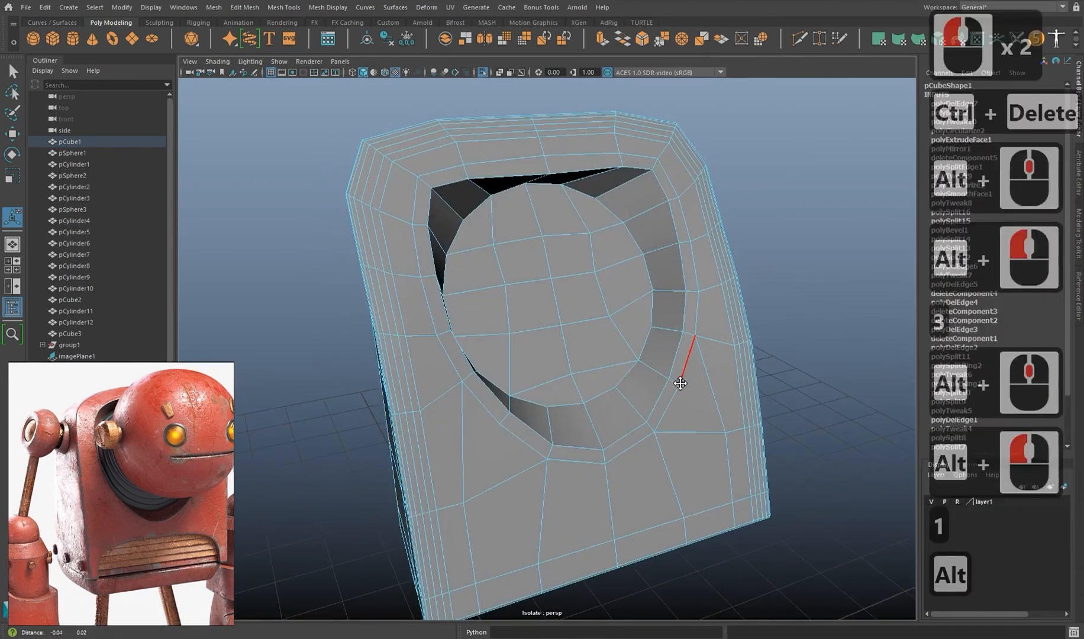
{"action": "middle_click_drag", "start_coordinate": [679, 378], "coordinate": [669, 357], "text": "alt"}
{"action": "left_click_drag", "start_coordinate": [669, 357], "coordinate": [663, 336], "text": "alt"}
Scale the edge loop surrounding the recess rim slightly outward and check the spacing in smooth preview.
{"action": "left_click", "coordinate": [663, 347]}
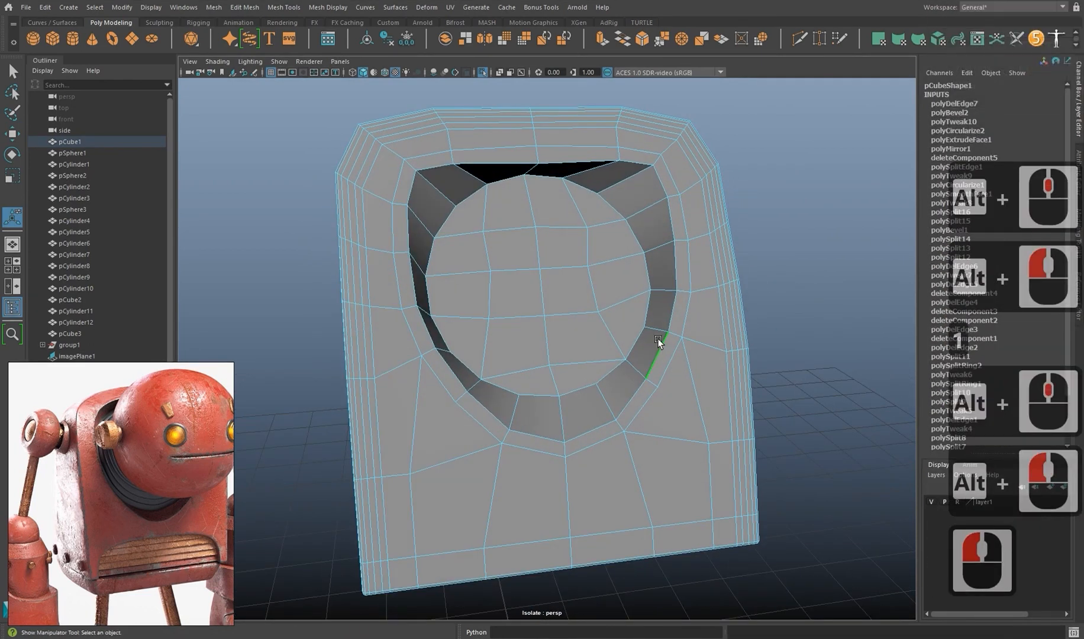
{"action": "key", "text": "t"}
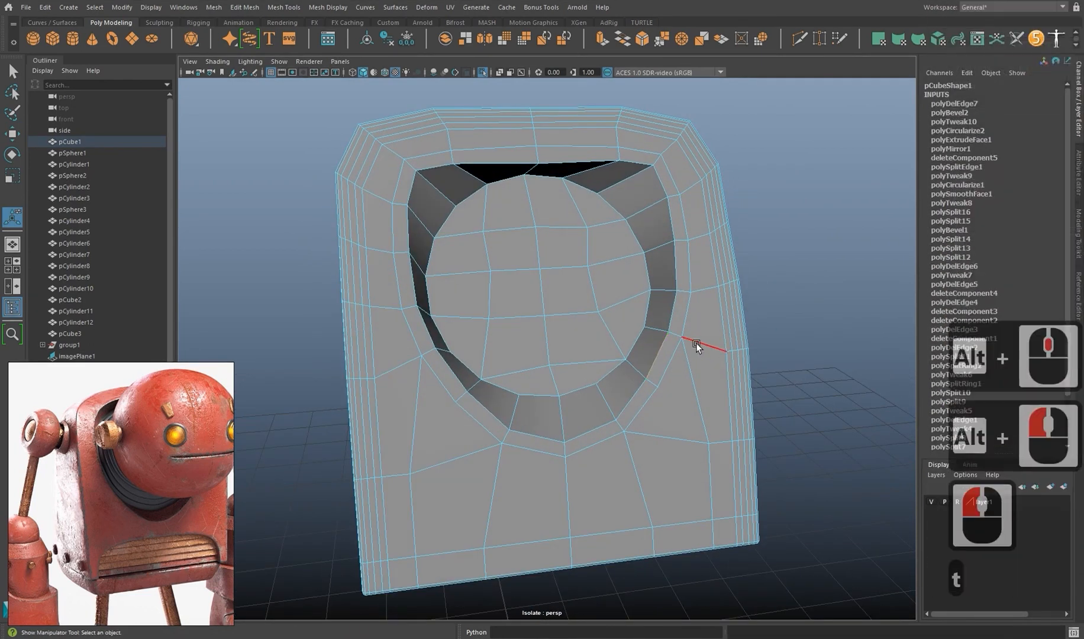
{"action": "double_click", "coordinate": [690, 308]}
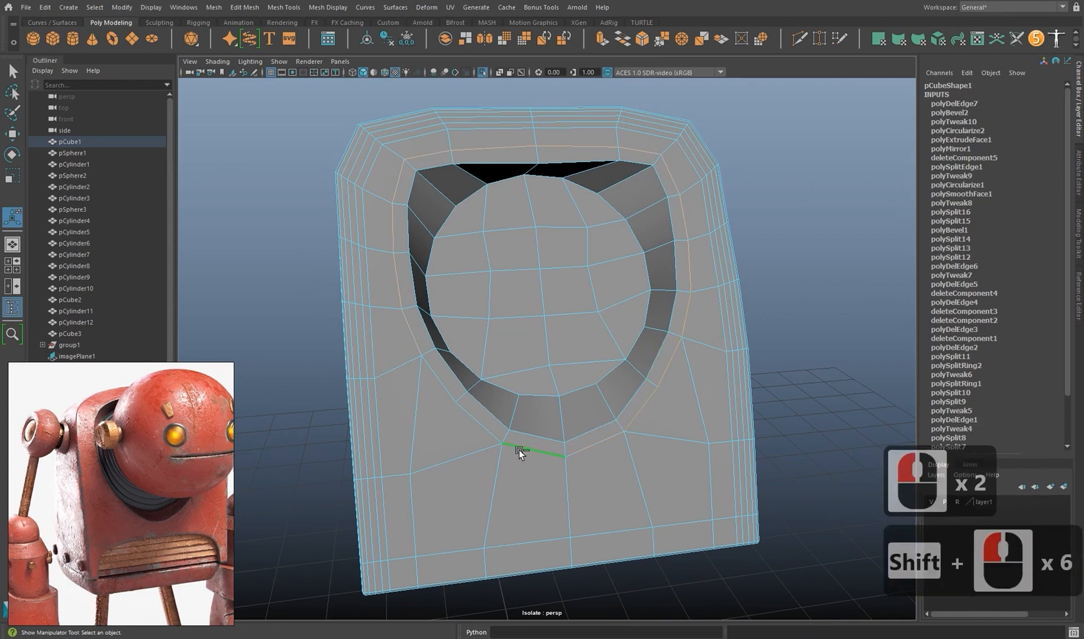
{"action": "double_click", "coordinate": [449, 388], "text": "shift"}
{"action": "middle_click_drag", "start_coordinate": [545, 448], "coordinate": [574, 434], "text": "alt"}
{"action": "left_click_drag", "start_coordinate": [575, 433], "coordinate": [569, 431], "text": "alt"}
{"action": "key", "text": "r"}
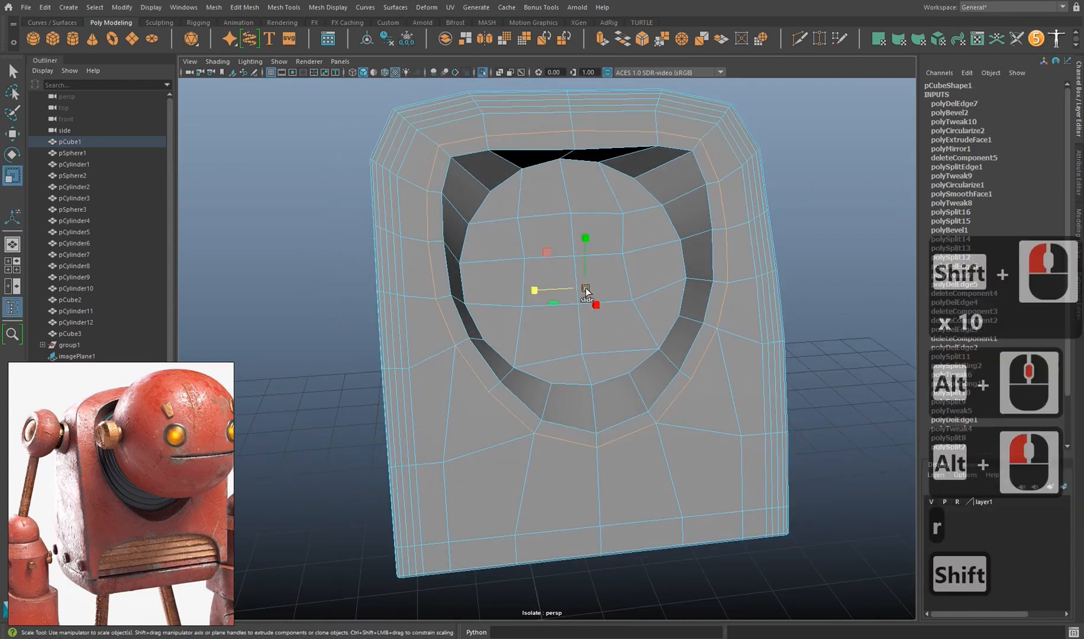
{"action": "left_click_drag", "start_coordinate": [598, 291], "coordinate": [599, 292], "text": "ctrl+shift"}
{"action": "key", "text": "3"}
{"action": "middle_click_drag", "start_coordinate": [600, 292], "coordinate": [630, 319], "text": "alt"}
{"action": "left_click_drag", "start_coordinate": [630, 320], "coordinate": [670, 388], "text": "alt"}
{"action": "key", "text": "1"}
{"action": "middle_click_drag", "start_coordinate": [670, 389], "coordinate": [630, 383], "text": "alt"}
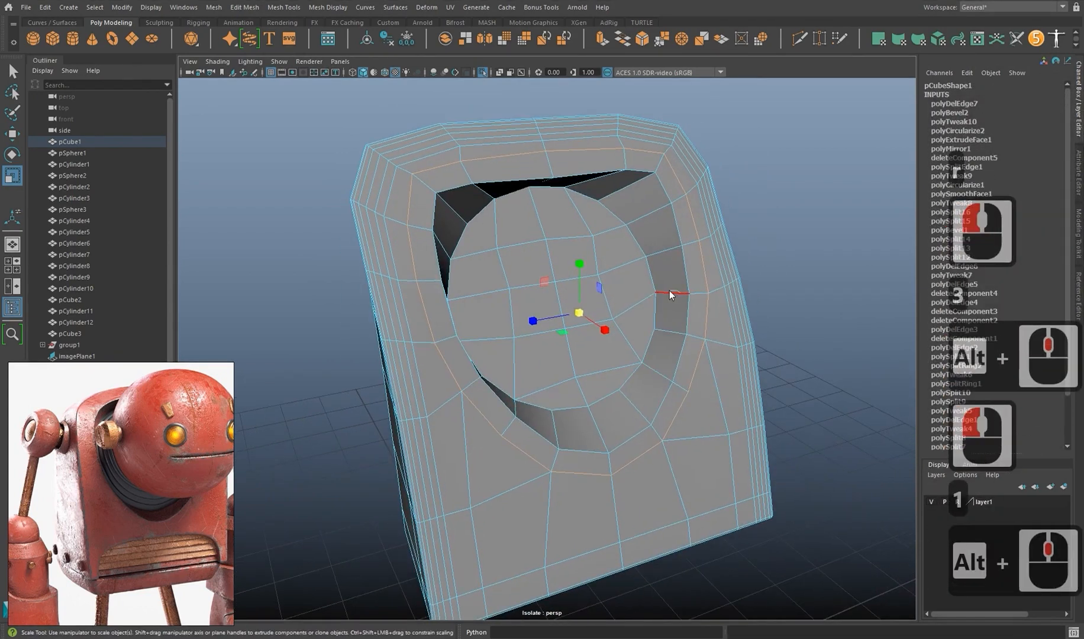
Bevel the recess rim edge loop with Fraction 0.183 and view the body in smooth preview.
{"action": "right_click_drag", "start_coordinate": [679, 296], "coordinate": [681, 281]}
{"action": "double_click", "coordinate": [692, 308]}
{"action": "key", "text": "ctrl+b"}
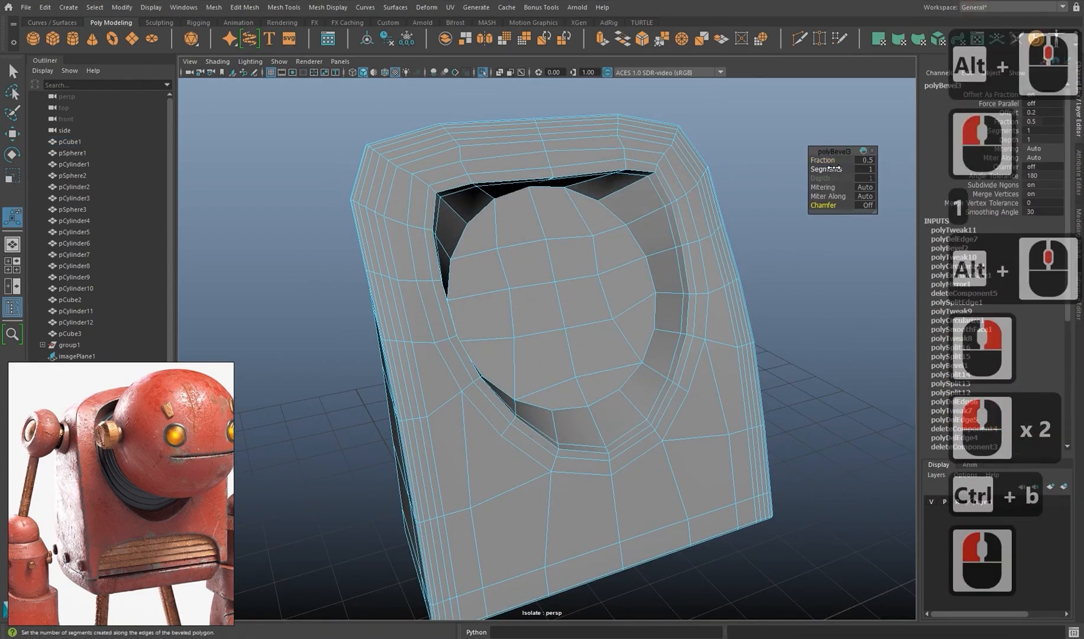
{"action": "left_click_drag", "start_coordinate": [816, 159], "coordinate": [660, 186]}
{"action": "key", "text": "3"}
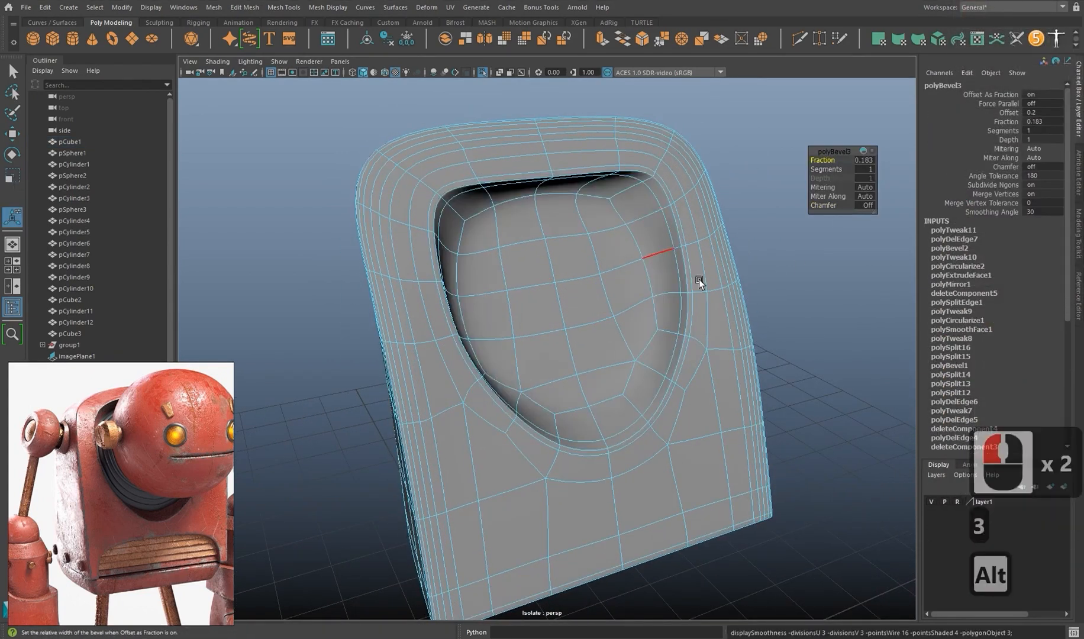
Detach the body along its vertical centre edge loop and delete one half.
{"action": "left_click_drag", "start_coordinate": [699, 282], "coordinate": [598, 254], "text": "alt"}
{"action": "key", "text": "1"}
{"action": "right_click_drag", "start_coordinate": [535, 242], "coordinate": [535, 227]}
{"action": "double_click", "coordinate": [535, 227]}
{"action": "left_click_drag", "start_coordinate": [535, 227], "coordinate": [609, 266], "text": "alt"}
{"action": "right_click_drag", "start_coordinate": [636, 268], "coordinate": [622, 445], "text": "shift"}
{"action": "middle_click_drag", "start_coordinate": [622, 441], "coordinate": [618, 408], "text": "alt"}
{"action": "left_click_drag", "start_coordinate": [618, 408], "coordinate": [604, 317], "text": "alt"}
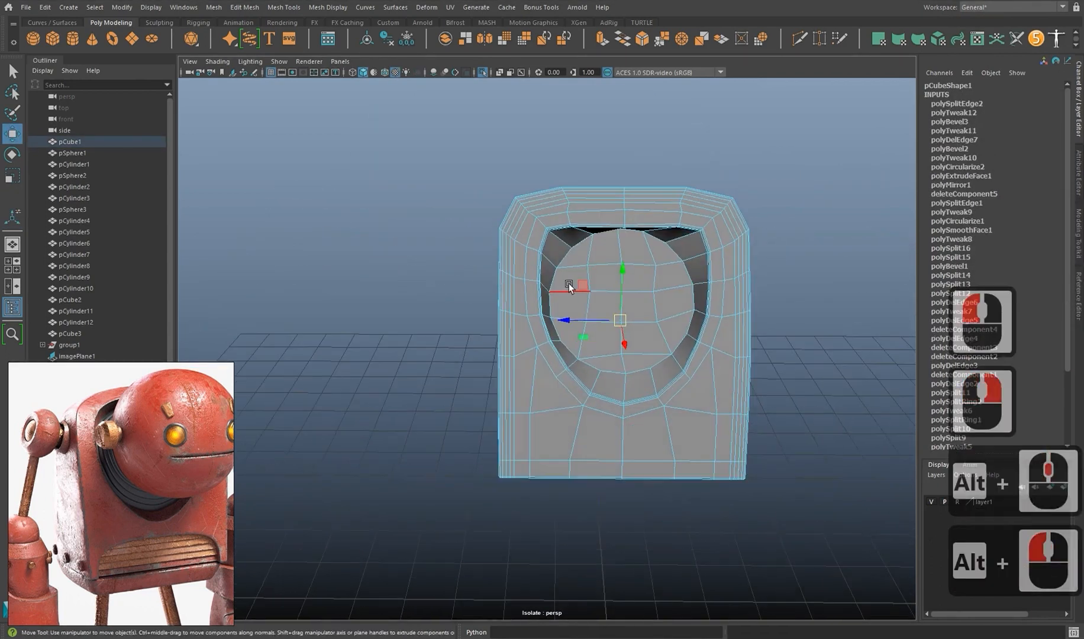
{"action": "right_click_drag", "start_coordinate": [568, 284], "coordinate": [569, 311]}
{"action": "double_click", "coordinate": [568, 313]}
{"action": "key", "text": "Delete"}
{"action": "middle_click_drag", "start_coordinate": [627, 307], "coordinate": [636, 283], "text": "alt"}
{"action": "left_click_drag", "start_coordinate": [636, 283], "coordinate": [673, 278], "text": "alt"}
In the side view, move the recess floor's upper vertices outward so its upper corner follows the rim.
{"action": "right_click_drag", "start_coordinate": [624, 266], "coordinate": [623, 239]}
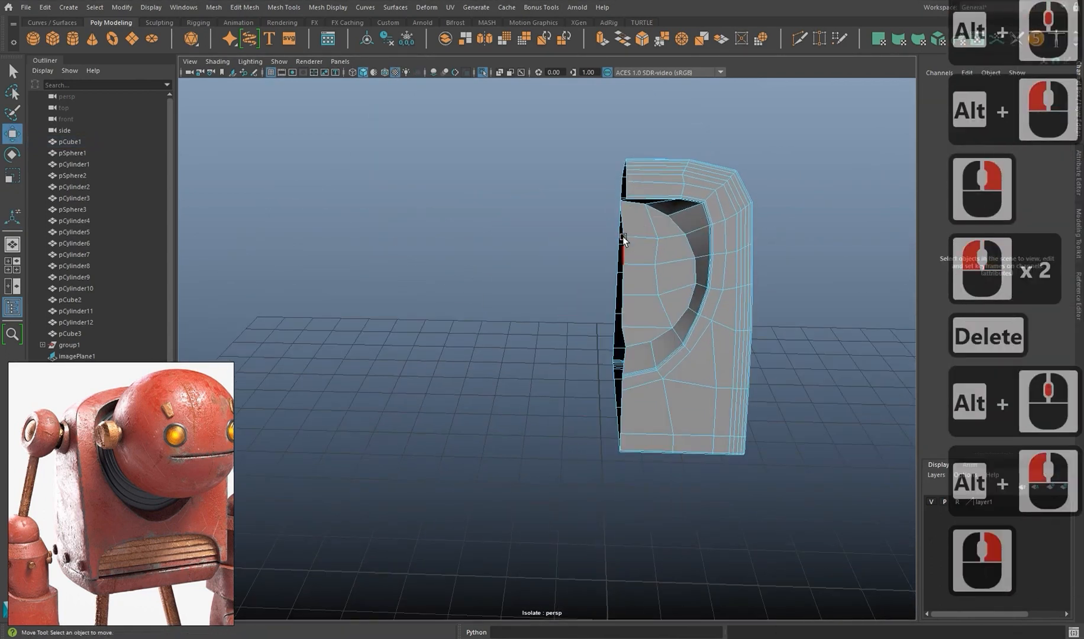
{"action": "double_click", "coordinate": [620, 231]}
{"action": "key", "text": "r"}
{"action": "left_click_drag", "start_coordinate": [624, 293], "coordinate": [624, 293]}
{"action": "key", "text": "space"}
{"action": "right_click_drag", "start_coordinate": [527, 246], "coordinate": [502, 246]}
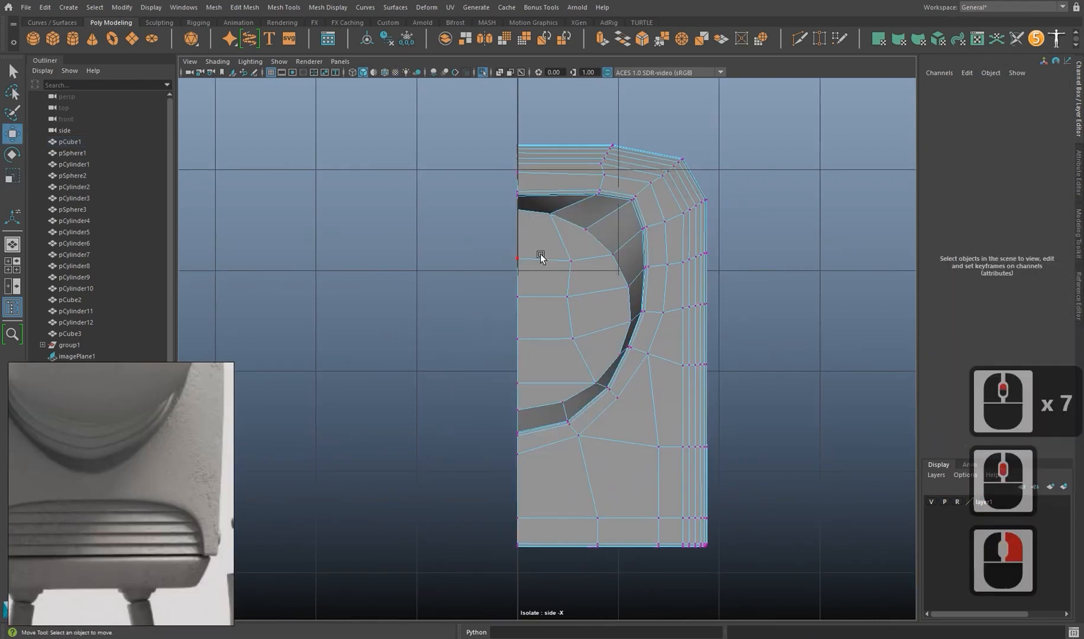
{"action": "left_click", "coordinate": [585, 229]}
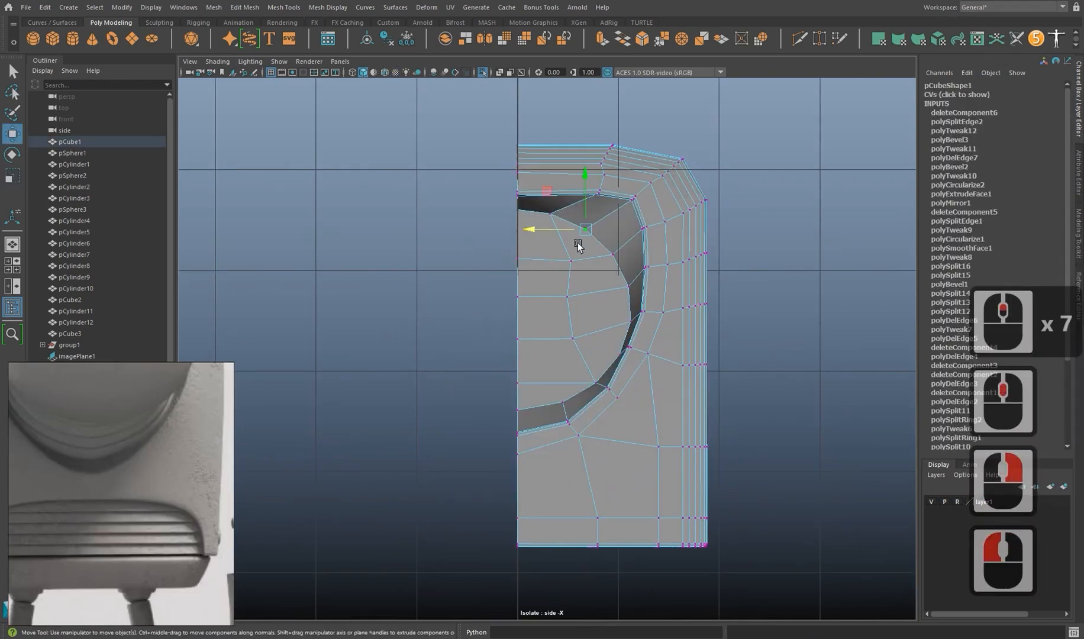
{"action": "left_click_drag", "start_coordinate": [557, 185], "coordinate": [548, 160]}
{"action": "left_click", "coordinate": [550, 214]}
{"action": "left_click", "coordinate": [611, 255]}
{"action": "left_click_drag", "start_coordinate": [611, 255], "coordinate": [621, 247]}
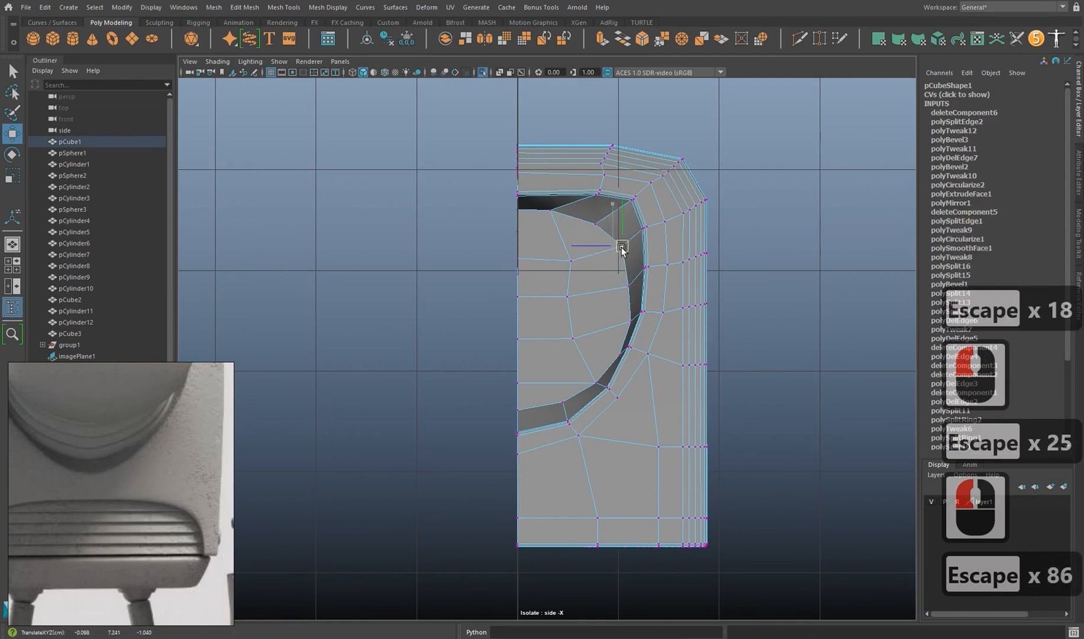
{"action": "left_click", "coordinate": [596, 225]}
{"action": "left_click_drag", "start_coordinate": [563, 183], "coordinate": [567, 177]}
{"action": "left_click", "coordinate": [551, 210]}
Move the recess floor's lower and side vertices outward to narrow the visible wall evenly along the rim.
{"action": "scroll", "coordinate": [630, 387], "scroll_direction": "up", "scroll_amount": 4}
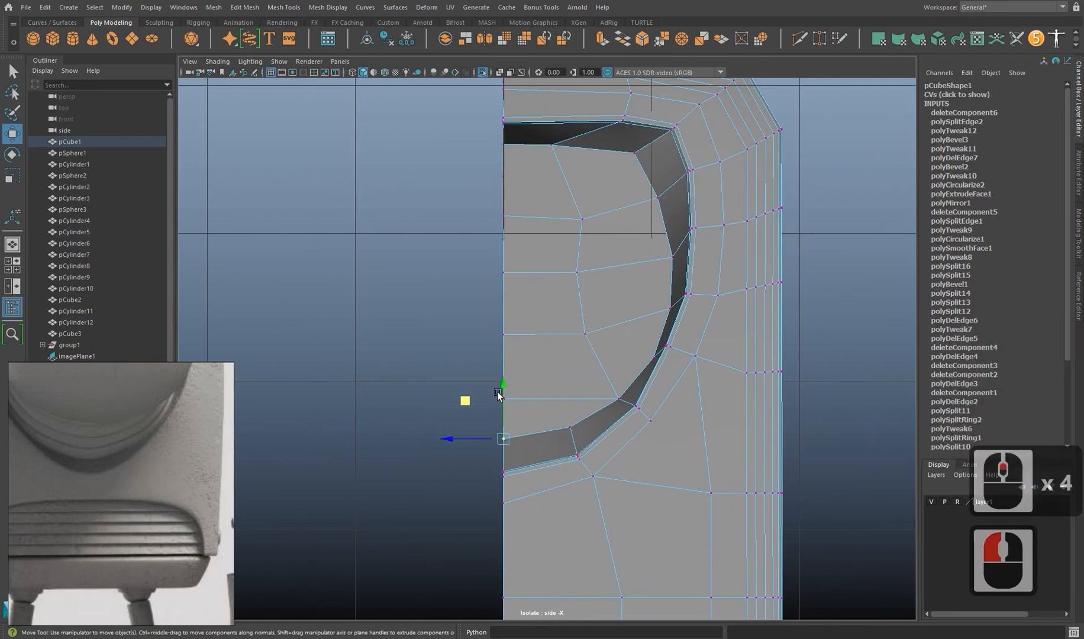
{"action": "left_click_drag", "start_coordinate": [567, 385], "coordinate": [592, 362]}
{"action": "left_click", "coordinate": [619, 397]}
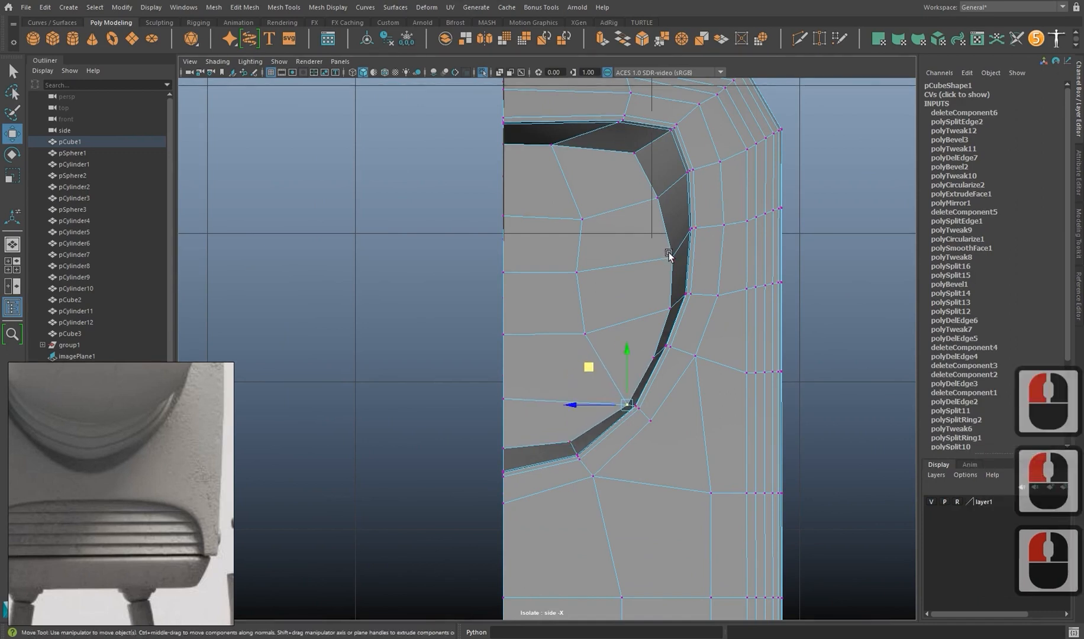
{"action": "left_click", "coordinate": [658, 203]}
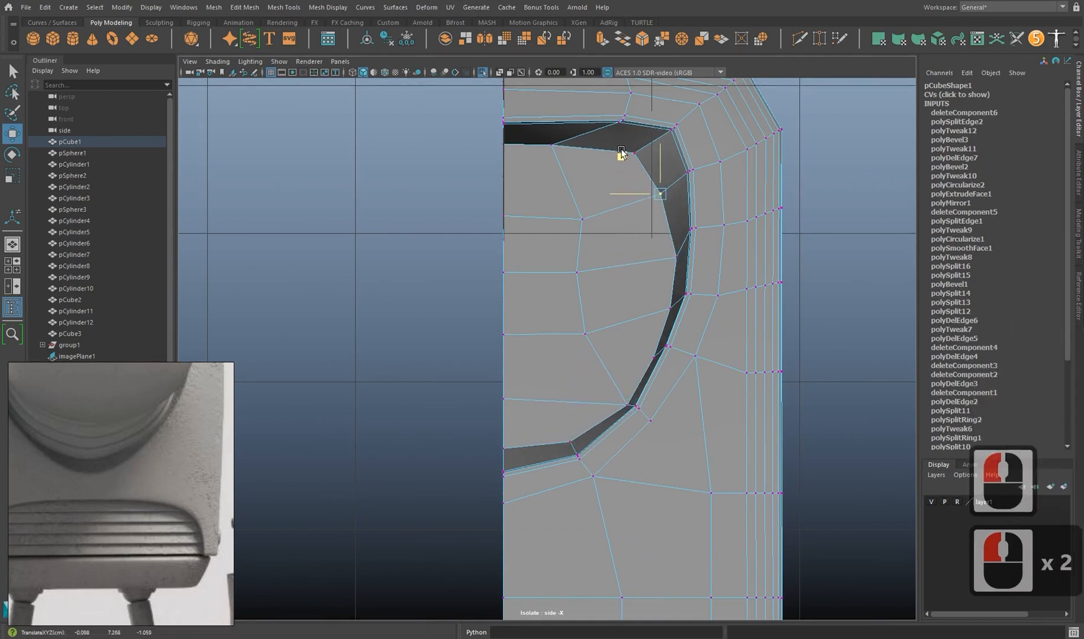
{"action": "scroll", "coordinate": [139, 426], "scroll_direction": "down", "scroll_amount": 3}
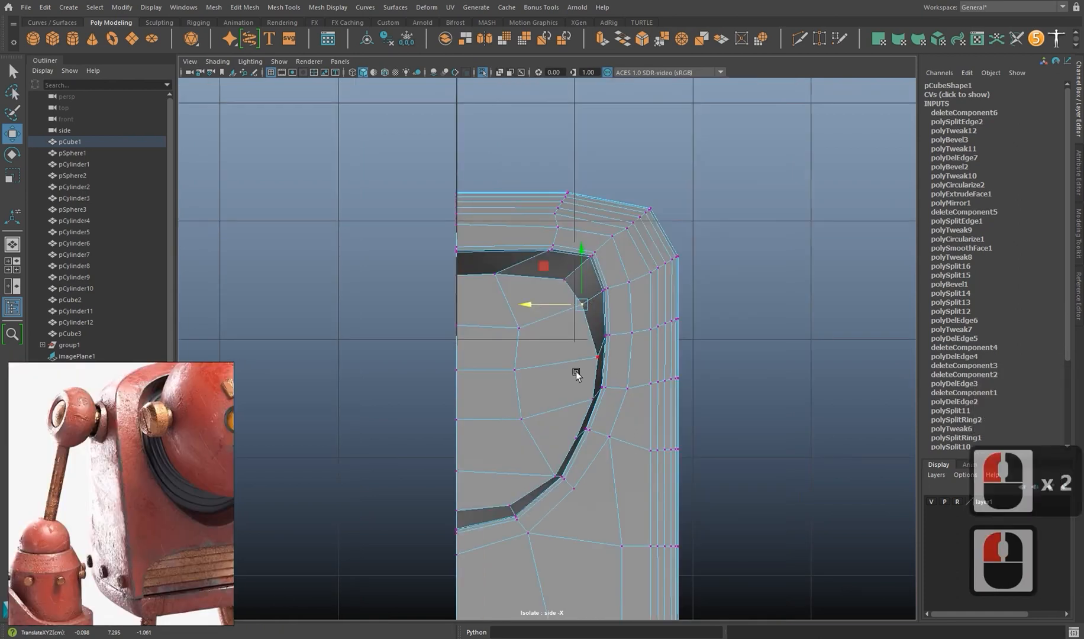
Mirror the half body across the world Z axis with Cut Geometry off.
{"action": "key", "text": "space"}
{"action": "key", "text": "space"}
{"action": "key", "text": "3"}
{"action": "left_click_drag", "start_coordinate": [615, 353], "coordinate": [661, 367], "text": "alt"}
{"action": "right_click_drag", "start_coordinate": [670, 298], "coordinate": [736, 271]}
{"action": "left_click", "coordinate": [763, 281]}
{"action": "scroll", "coordinate": [710, 332], "scroll_direction": "up", "scroll_amount": 2, "text": "alt"}
{"action": "middle_click_drag", "start_coordinate": [674, 343], "coordinate": [663, 351], "text": "alt"}
{"action": "left_click_drag", "start_coordinate": [662, 352], "coordinate": [575, 312], "text": "alt"}
{"action": "left_click", "coordinate": [695, 358]}
{"action": "right_click_drag", "start_coordinate": [607, 264], "coordinate": [612, 311], "text": "shift"}
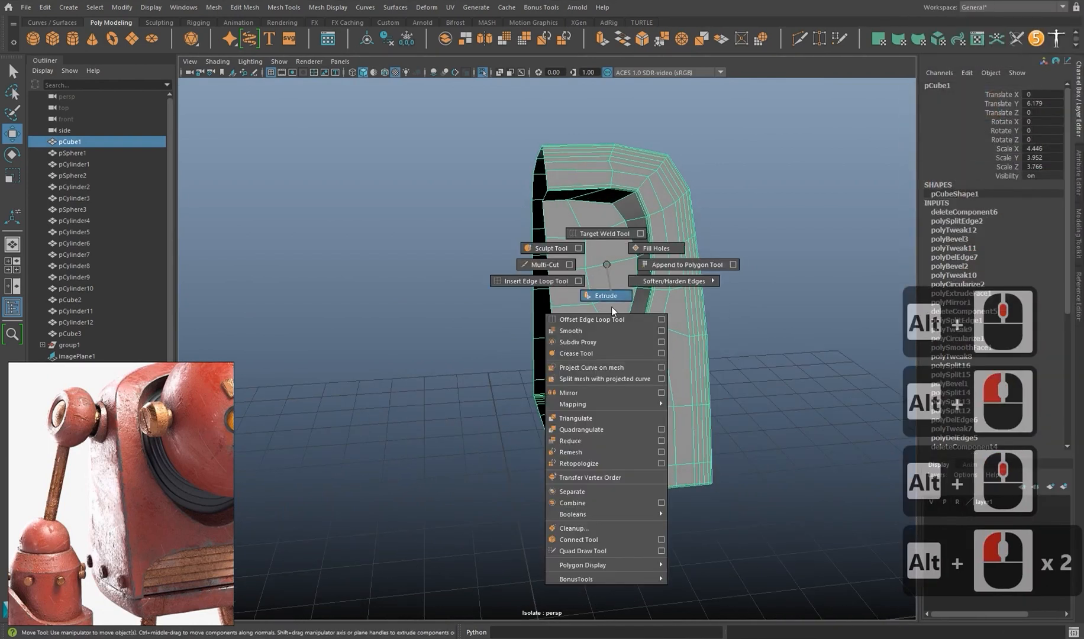
{"action": "right_click_drag", "start_coordinate": [588, 371], "coordinate": [585, 392], "text": "shift"}
{"action": "left_click", "coordinate": [892, 160]}
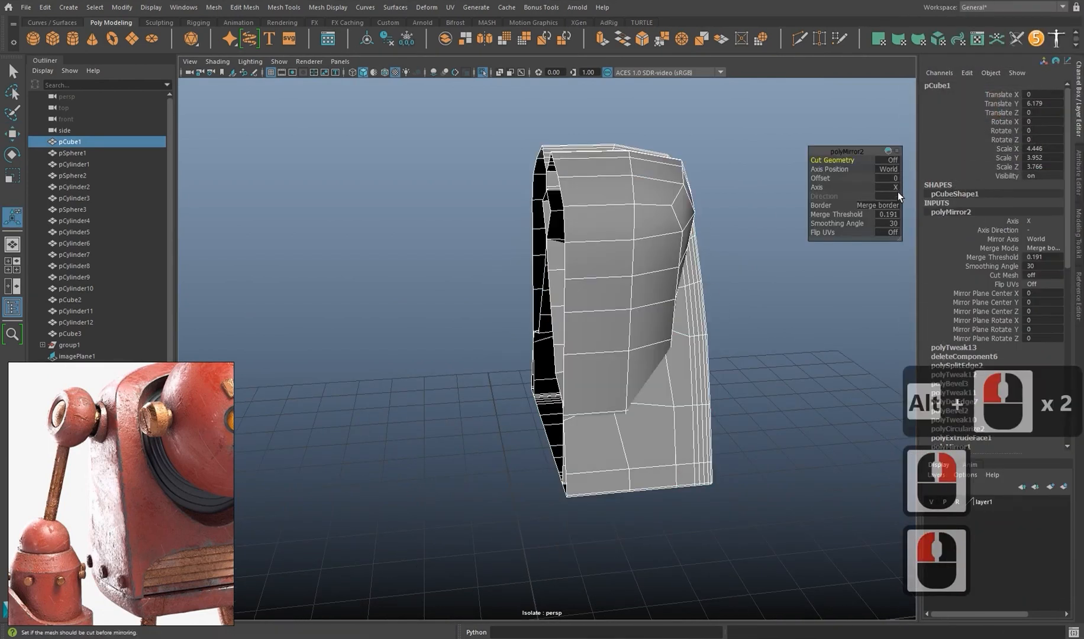
{"action": "left_click", "coordinate": [895, 183]}
{"action": "left_click", "coordinate": [911, 217]}
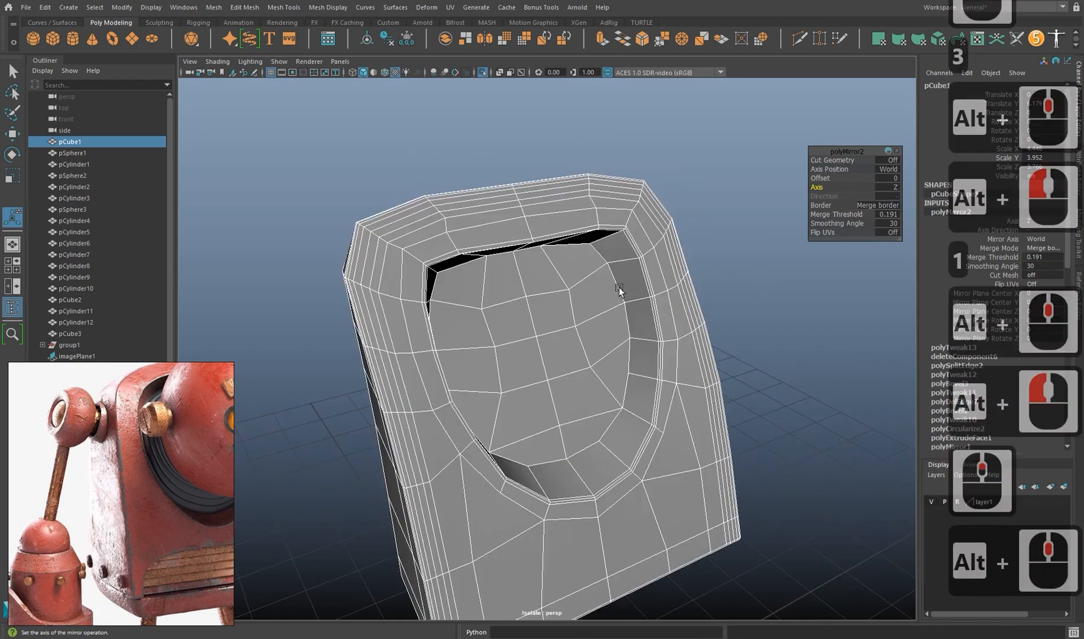
Select all faces on the recess floor and extrude them inward with an offset of 0.045.
{"action": "right_click_drag", "start_coordinate": [485, 334], "coordinate": [484, 381]}
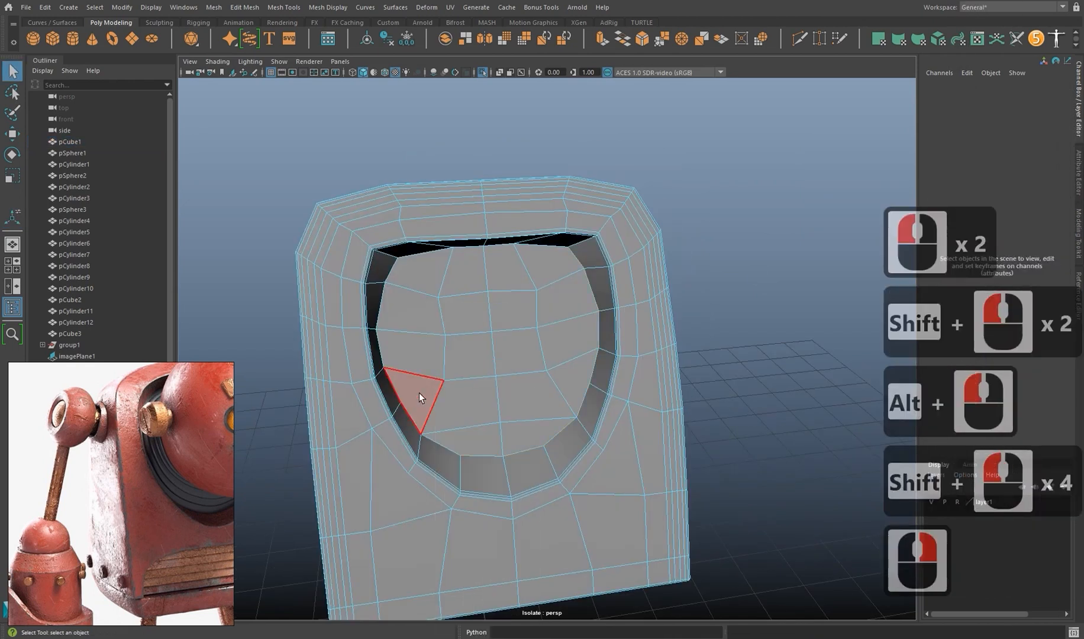
{"action": "double_click", "coordinate": [426, 290], "text": "shift"}
{"action": "key", "text": "Tab"}
{"action": "mouse_move", "coordinate": [435, 278]}
{"action": "left_mouse_down"}
{"action": "mouse_move", "coordinate": [456, 269]}
{"action": "mouse_move", "coordinate": [556, 361]}
{"action": "left_mouse_up"}
{"action": "left_click_drag", "start_coordinate": [483, 312], "coordinate": [516, 376], "text": "alt"}
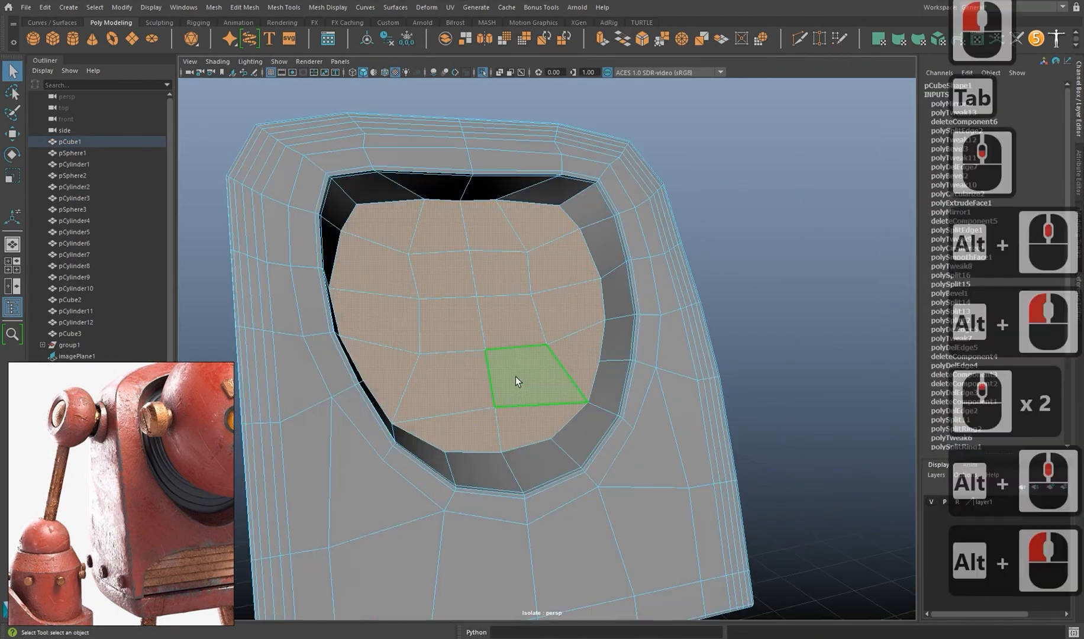
{"action": "key", "text": "ctrl+e"}
{"action": "left_click_drag", "start_coordinate": [864, 181], "coordinate": [853, 185]}
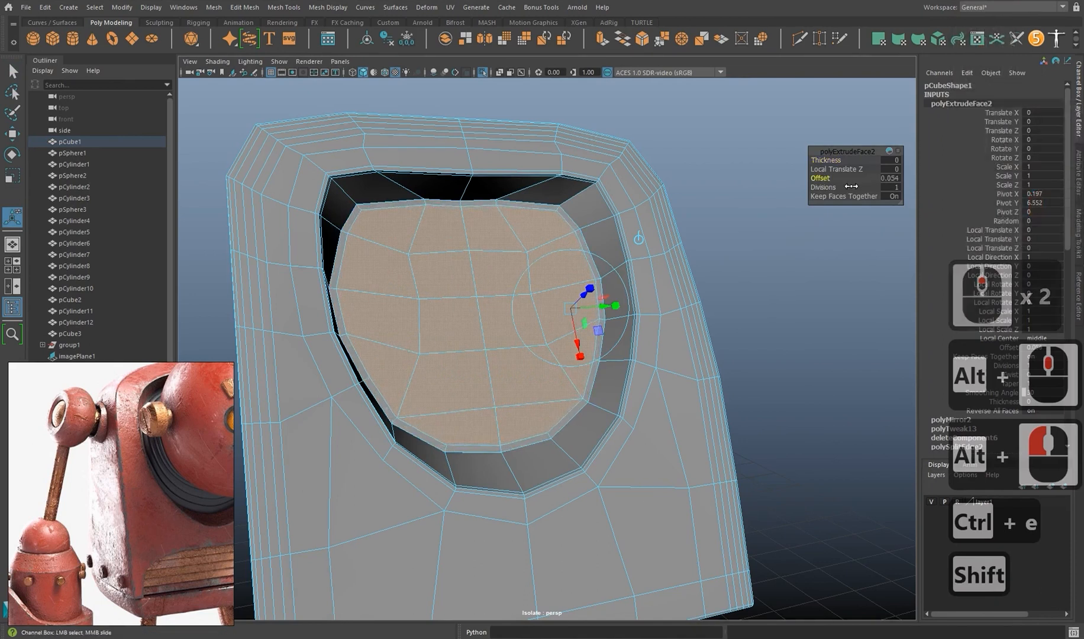
Insert an edge loop around the recess wall close to its floor and check it in smooth preview.
{"action": "right_click_drag", "start_coordinate": [565, 217], "coordinate": [529, 227], "text": "shift"}
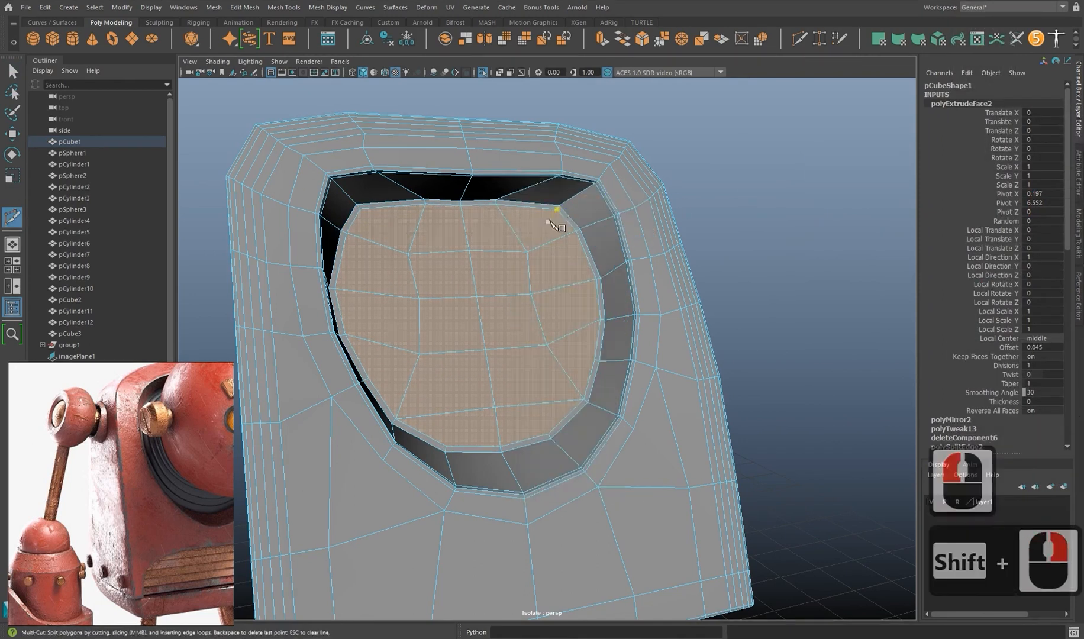
{"action": "left_click", "coordinate": [584, 228], "text": "ctrl"}
{"action": "key", "text": "3"}
{"action": "scroll", "coordinate": [592, 247], "scroll_direction": "down", "scroll_amount": 3, "text": "alt"}
{"action": "middle_click_drag", "start_coordinate": [592, 247], "coordinate": [579, 260], "text": "alt"}
{"action": "left_click_drag", "start_coordinate": [580, 261], "coordinate": [572, 263], "text": "alt"}
Turn off isolation to show the rest of the robot and return the body to unsmoothed display.
{"action": "right_click_drag", "start_coordinate": [572, 264], "coordinate": [638, 249]}
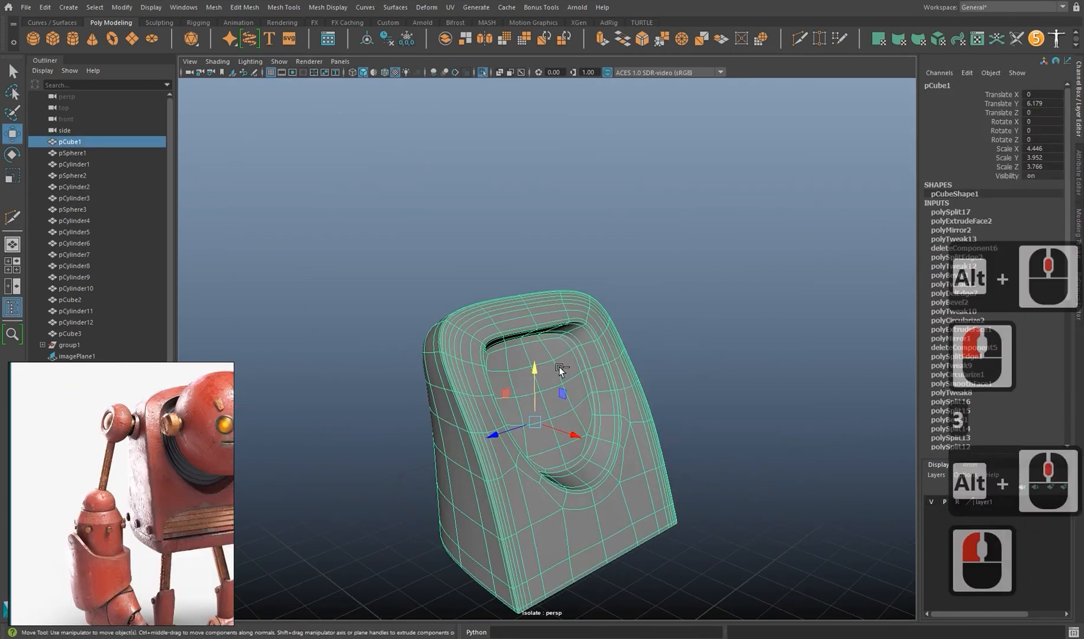
{"action": "scroll", "coordinate": [562, 369], "scroll_direction": "up", "scroll_amount": 2}
{"action": "left_click", "coordinate": [483, 72]}
{"action": "key", "text": "1"}
{"action": "middle_click_drag", "start_coordinate": [504, 473], "coordinate": [513, 446], "text": "alt"}
{"action": "left_click_drag", "start_coordinate": [513, 445], "coordinate": [473, 473], "text": "alt"}
{"action": "scroll", "coordinate": [471, 497], "scroll_direction": "up", "scroll_amount": 3}
{"action": "middle_click_drag", "start_coordinate": [471, 497], "coordinate": [485, 349], "text": "alt"}
Select and delete the extra support edge loops running along the body's front side edges.
{"action": "right_click_drag", "start_coordinate": [485, 349], "coordinate": [477, 321]}
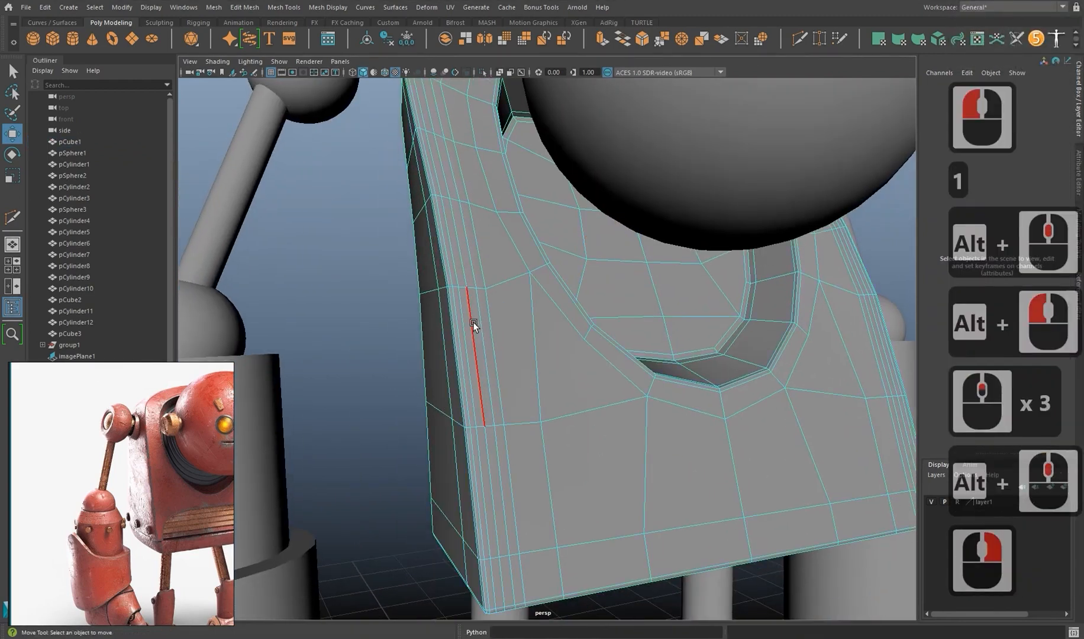
{"action": "double_click", "coordinate": [475, 320]}
{"action": "double_click", "coordinate": [478, 324], "text": "shift"}
{"action": "double_click", "coordinate": [462, 326], "text": "shift"}
{"action": "scroll", "coordinate": [464, 329], "scroll_direction": "down", "scroll_amount": 4}
{"action": "middle_click_drag", "start_coordinate": [527, 381], "coordinate": [510, 388], "text": "alt"}
{"action": "left_click_drag", "start_coordinate": [510, 388], "coordinate": [496, 395], "text": "alt"}
{"action": "key", "text": "ctrl+Delete"}
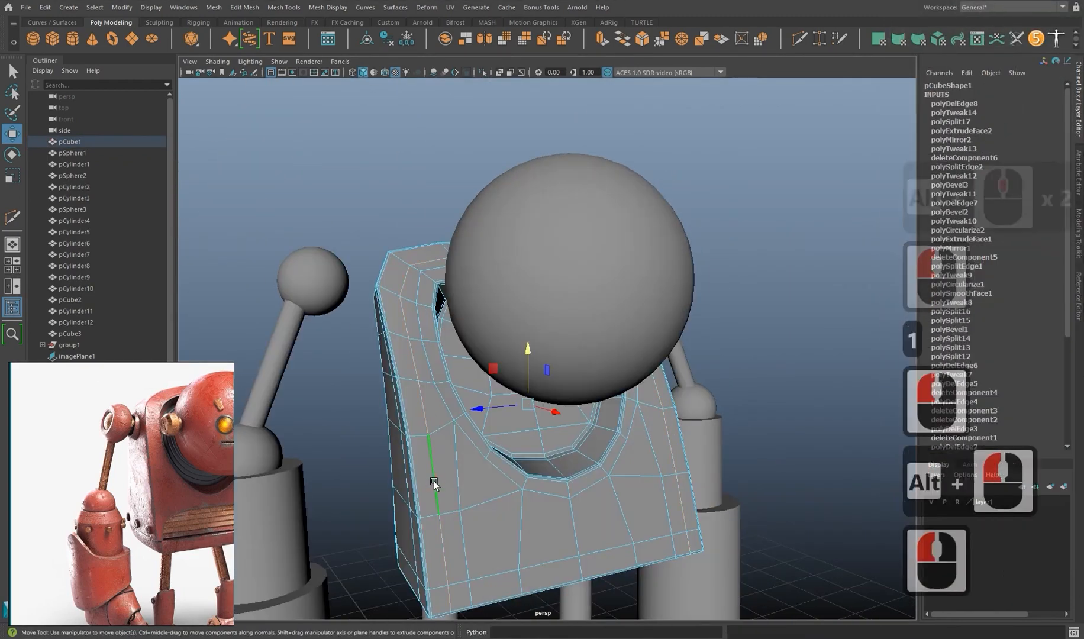
{"action": "double_click", "coordinate": [434, 480]}
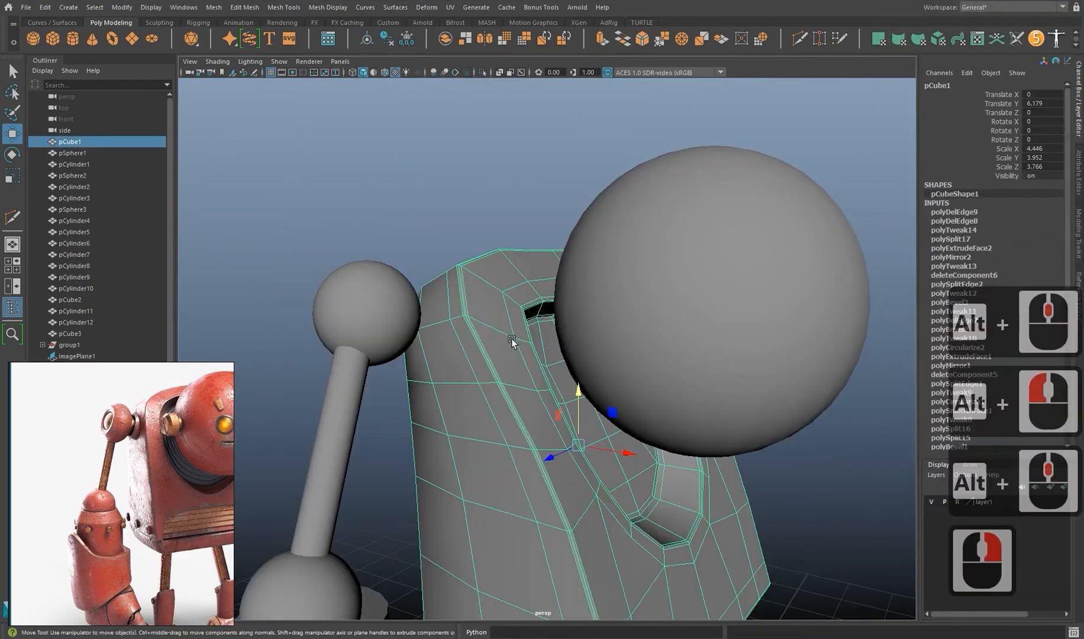
Isolate the body and adjust the height of the vertices along its upper front rim.
{"action": "key", "text": "ctrl+1"}
{"action": "left_click_drag", "start_coordinate": [549, 421], "coordinate": [480, 408], "text": "alt"}
{"action": "middle_click_drag", "start_coordinate": [479, 409], "coordinate": [467, 379], "text": "alt"}
{"action": "left_click_drag", "start_coordinate": [467, 379], "coordinate": [491, 344], "text": "alt"}
{"action": "right_click_drag", "start_coordinate": [493, 312], "coordinate": [437, 317]}
{"action": "left_click_drag", "start_coordinate": [707, 282], "coordinate": [727, 282], "text": "alt"}
{"action": "left_click_drag", "start_coordinate": [346, 326], "coordinate": [345, 329]}
{"action": "left_click_drag", "start_coordinate": [345, 332], "coordinate": [537, 251], "text": "alt"}
{"action": "left_click_drag", "start_coordinate": [605, 411], "coordinate": [550, 385], "text": "alt"}
{"action": "left_click", "coordinate": [672, 337]}
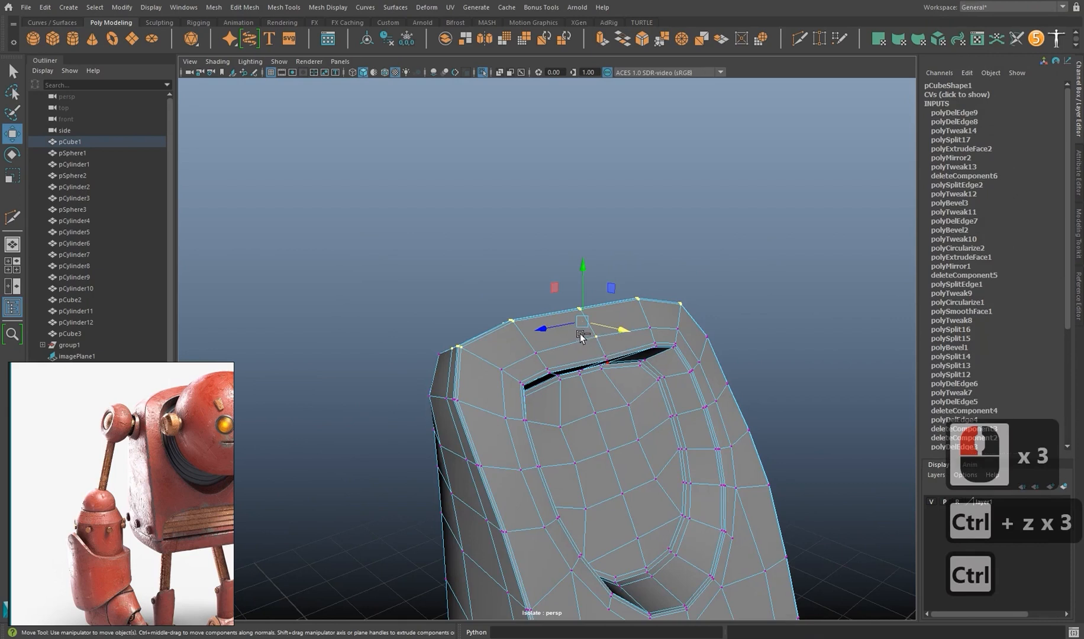
{"action": "left_click_drag", "start_coordinate": [581, 334], "coordinate": [532, 355], "text": "ctrl"}
{"action": "left_click_drag", "start_coordinate": [532, 354], "coordinate": [616, 283], "text": "alt"}
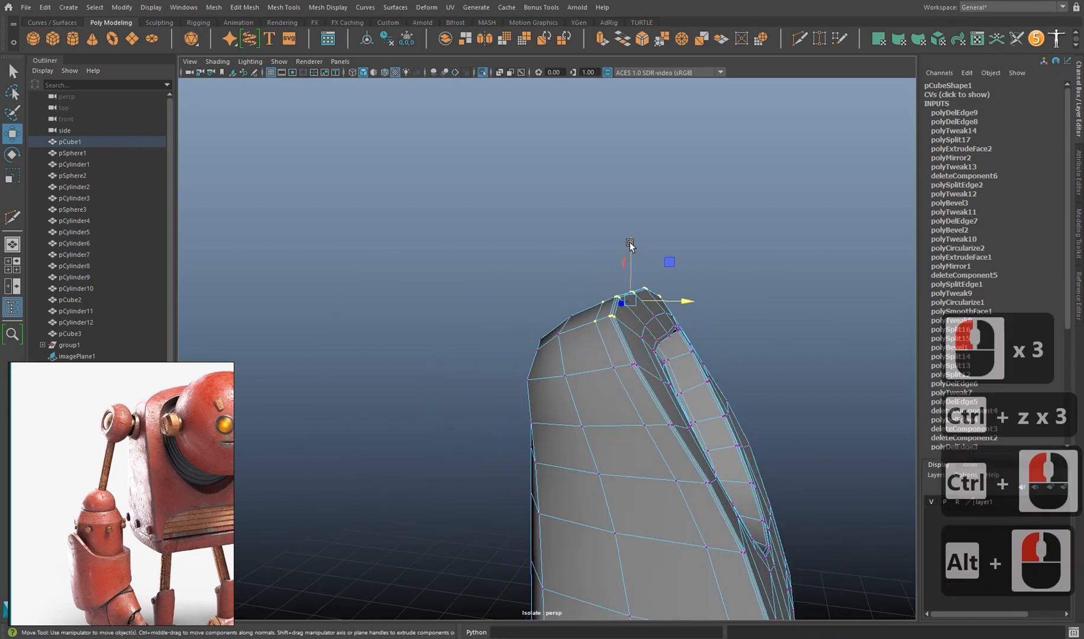
{"action": "left_click_drag", "start_coordinate": [670, 313], "coordinate": [596, 367], "text": "alt"}
Delete a surplus edge loop near the body's front edge and check the smoothed body with the whole robot shown.
{"action": "key", "text": "3"}
{"action": "scroll", "coordinate": [602, 433], "scroll_direction": "down", "scroll_amount": 2}
{"action": "key", "text": "1"}
{"action": "right_click_drag", "start_coordinate": [595, 342], "coordinate": [595, 310]}
{"action": "double_click", "coordinate": [624, 413]}
{"action": "key", "text": "ctrl+Delete"}
{"action": "key", "text": "3"}
{"action": "left_click_drag", "start_coordinate": [624, 413], "coordinate": [595, 465], "text": "alt"}
{"action": "key", "text": "ctrl+1"}
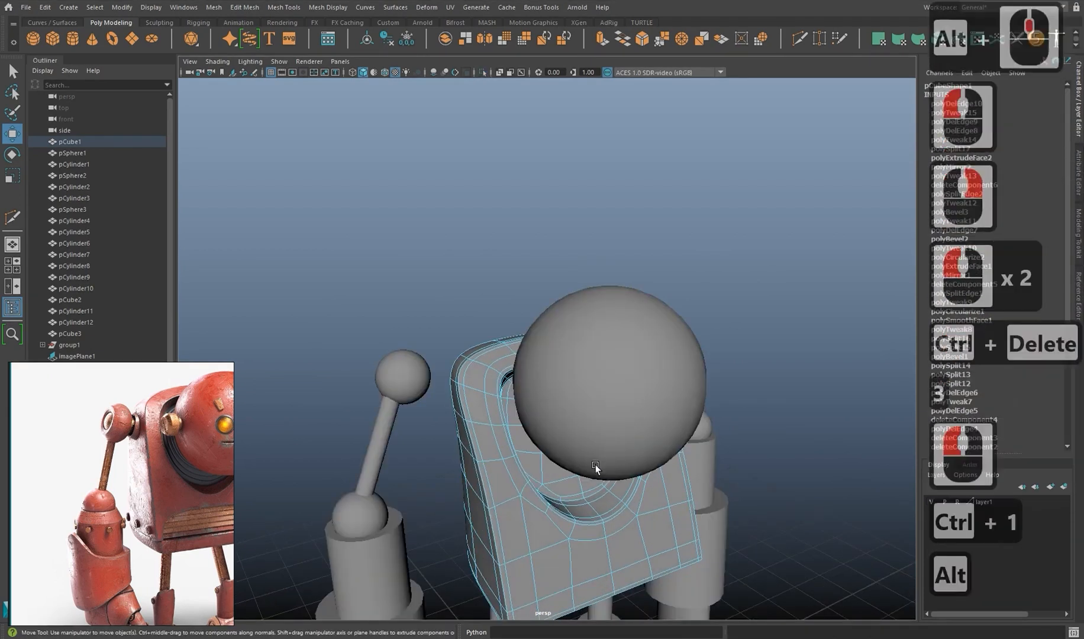
Inspect the smoothed body together with the head and arms from several angles.
{"action": "middle_click_drag", "start_coordinate": [595, 465], "coordinate": [649, 457], "text": "alt"}
{"action": "left_click_drag", "start_coordinate": [649, 457], "coordinate": [662, 442], "text": "alt"}
{"action": "middle_click_drag", "start_coordinate": [541, 475], "coordinate": [518, 493], "text": "alt"}
{"action": "scroll", "coordinate": [518, 494], "scroll_direction": "down", "scroll_amount": 2}
{"action": "left_click_drag", "start_coordinate": [518, 493], "coordinate": [533, 482], "text": "alt"}
{"action": "right_click_drag", "start_coordinate": [559, 396], "coordinate": [593, 370]}
{"action": "left_click_drag", "start_coordinate": [532, 360], "coordinate": [599, 466], "text": "alt"}
{"action": "scroll", "coordinate": [528, 437], "scroll_direction": "down", "scroll_amount": 3}
{"action": "scroll", "coordinate": [599, 463], "scroll_direction": "up", "scroll_amount": 3}
{"action": "middle_click_drag", "start_coordinate": [599, 463], "coordinate": [554, 436], "text": "alt"}
Return the body to unsmoothed display and delete the two parallel support edge loops bordering its front face.
{"action": "left_click", "coordinate": [553, 438]}
{"action": "key", "text": "1"}
{"action": "left_click_drag", "start_coordinate": [554, 438], "coordinate": [410, 355], "text": "alt"}
{"action": "scroll", "coordinate": [479, 437], "scroll_direction": "up", "scroll_amount": 3}
{"action": "right_click_drag", "start_coordinate": [410, 355], "coordinate": [393, 285]}
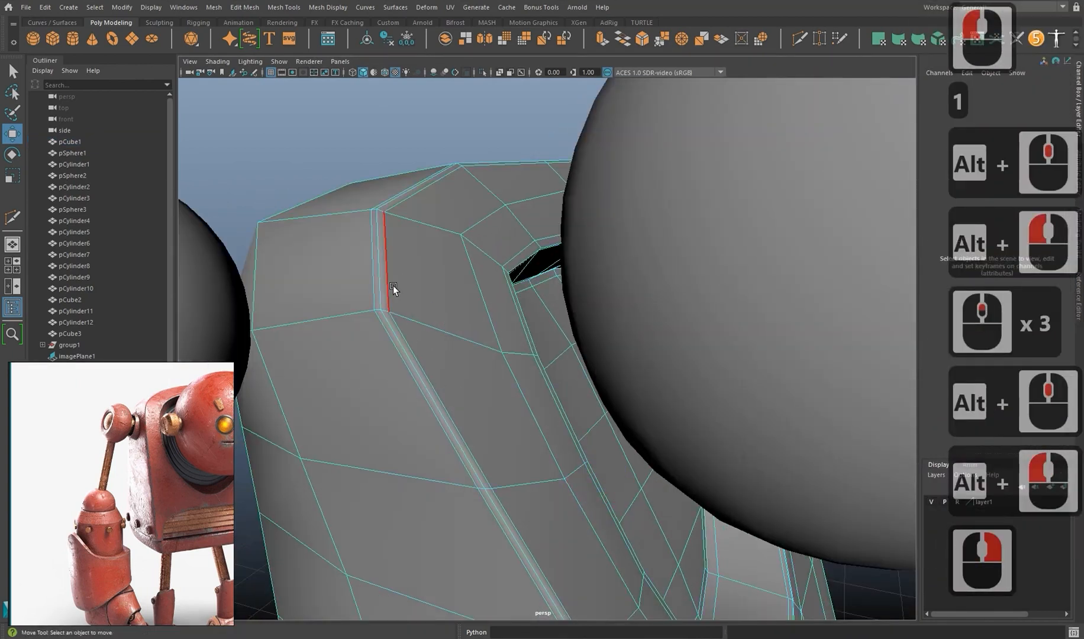
{"action": "double_click", "coordinate": [374, 292]}
{"action": "double_click", "coordinate": [371, 293], "text": "shift"}
{"action": "key", "text": "ctrl+Delete"}
Switch to the top view and isolate the body.
{"action": "middle_click_drag", "start_coordinate": [486, 365], "coordinate": [527, 373], "text": "alt"}
{"action": "left_click_drag", "start_coordinate": [526, 373], "coordinate": [503, 367], "text": "alt"}
{"action": "middle_click_drag", "start_coordinate": [503, 366], "coordinate": [509, 348], "text": "alt"}
{"action": "left_click_drag", "start_coordinate": [509, 348], "coordinate": [600, 260], "text": "alt"}
{"action": "scroll", "coordinate": [603, 259], "scroll_direction": "down", "scroll_amount": 1, "text": "alt"}
{"action": "middle_click_drag", "start_coordinate": [605, 259], "coordinate": [592, 249], "text": "alt"}
{"action": "left_click_drag", "start_coordinate": [592, 248], "coordinate": [731, 331], "text": "alt"}
{"action": "middle_click_drag", "start_coordinate": [731, 331], "coordinate": [680, 322], "text": "alt"}
{"action": "left_click_drag", "start_coordinate": [680, 323], "coordinate": [667, 314], "text": "alt"}
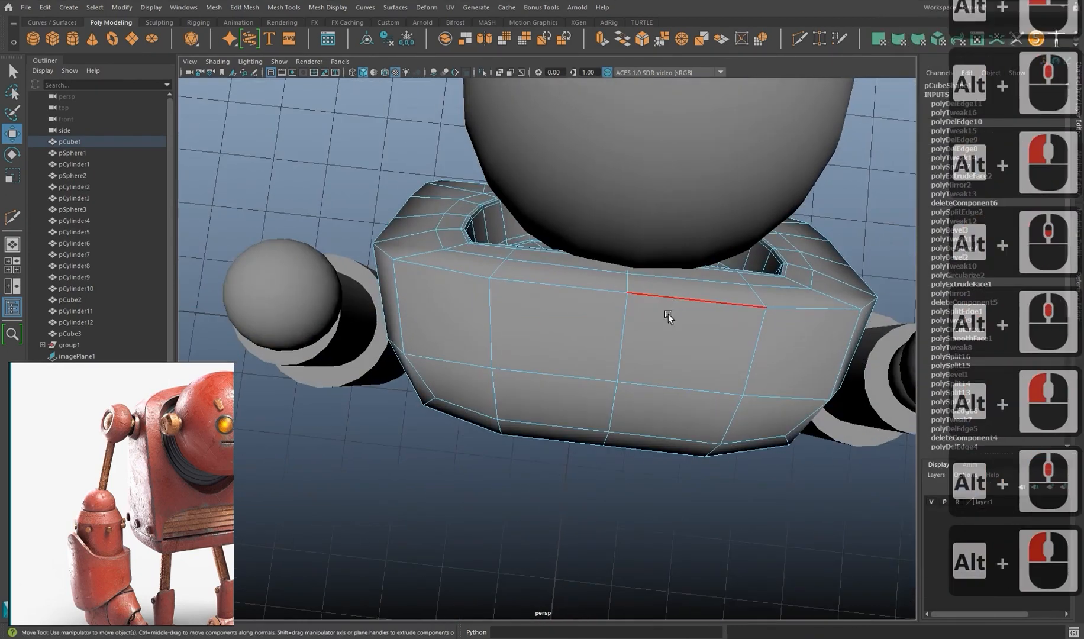
{"action": "left_click", "coordinate": [385, 211]}
{"action": "key", "text": "space"}
{"action": "left_click", "coordinate": [384, 211]}
{"action": "scroll", "coordinate": [558, 367], "scroll_direction": "up", "scroll_amount": 11}
{"action": "right_click_drag", "start_coordinate": [518, 283], "coordinate": [548, 279]}
{"action": "key", "text": "ctrl+1"}
{"action": "scroll", "coordinate": [523, 372], "scroll_direction": "up", "scroll_amount": 3}
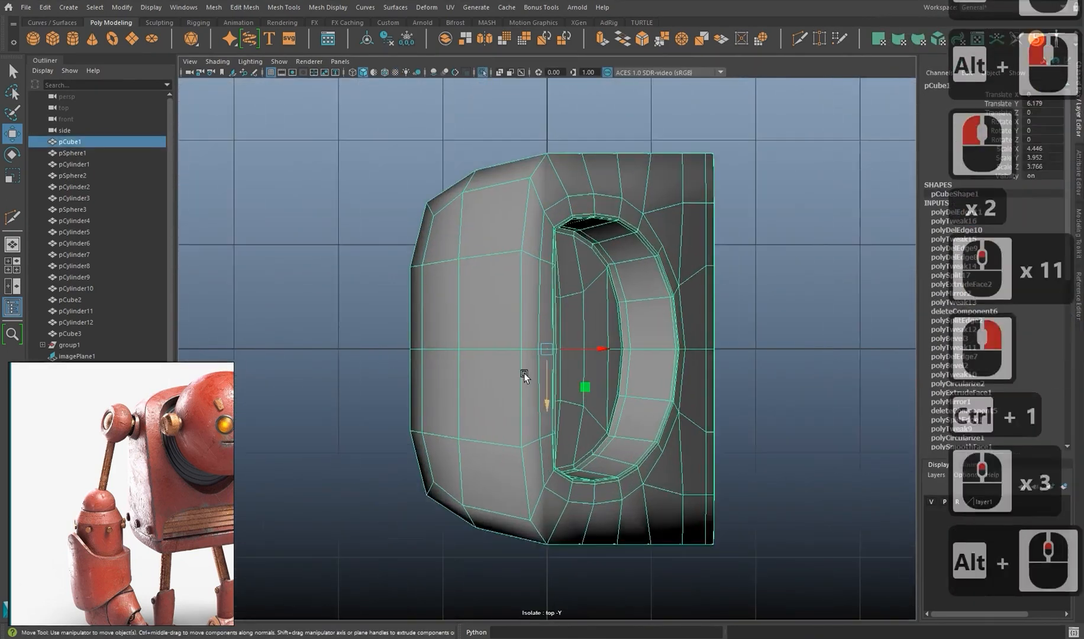
Select the middle vertices along the recess's rear rim and shift them along X toward the body's back.
{"action": "middle_click_drag", "start_coordinate": [524, 372], "coordinate": [521, 338], "text": "alt"}
{"action": "scroll", "coordinate": [518, 284], "scroll_direction": "up", "scroll_amount": 3}
{"action": "right_click_drag", "start_coordinate": [516, 251], "coordinate": [482, 253]}
{"action": "left_click_drag", "start_coordinate": [505, 315], "coordinate": [504, 314]}
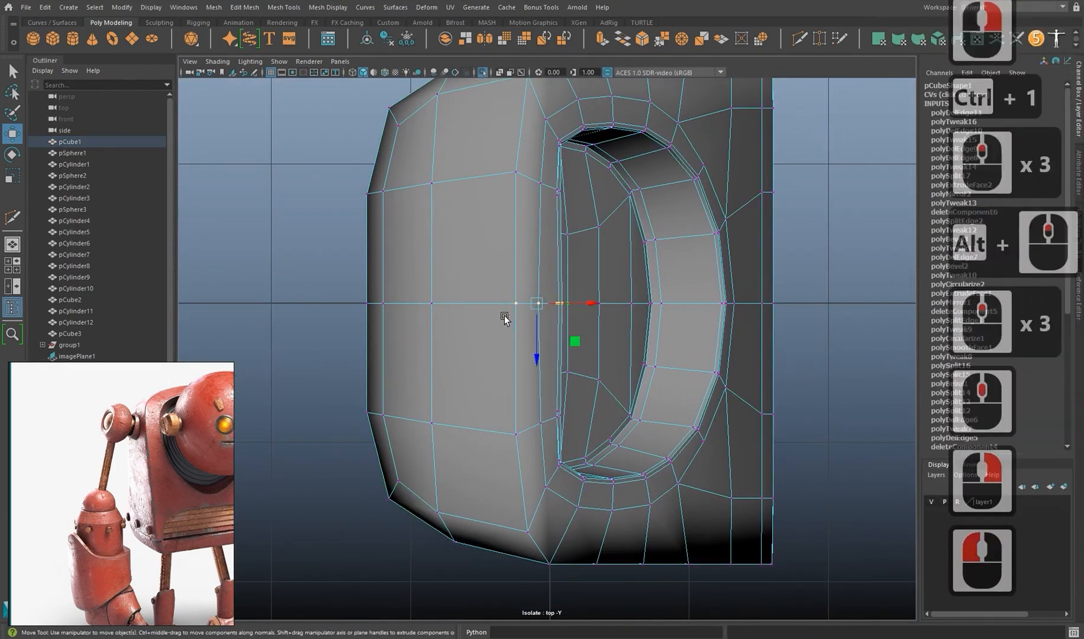
{"action": "left_click_drag", "start_coordinate": [581, 402], "coordinate": [503, 445], "text": "shift"}
{"action": "left_click_drag", "start_coordinate": [517, 183], "coordinate": [514, 171], "text": "shift"}
{"action": "scroll", "coordinate": [540, 319], "scroll_direction": "up", "scroll_amount": 2}
{"action": "left_click_drag", "start_coordinate": [591, 292], "coordinate": [564, 293]}
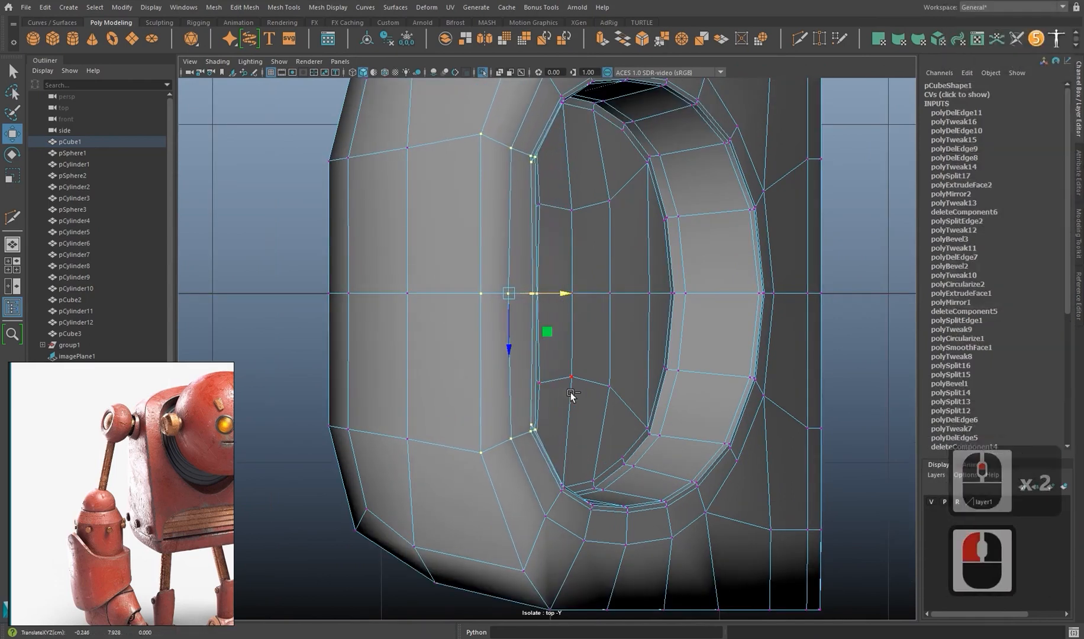
{"action": "left_click_drag", "start_coordinate": [570, 395], "coordinate": [463, 471], "text": "ctrl"}
{"action": "left_click_drag", "start_coordinate": [532, 293], "coordinate": [527, 294]}
Return to the perspective view, bevel the edge loop framing the body's front with Chamfer off, and check the smooth preview.
{"action": "key", "text": "space"}
{"action": "key", "text": "space"}
{"action": "middle_click_drag", "start_coordinate": [704, 239], "coordinate": [762, 302], "text": "alt"}
{"action": "left_click_drag", "start_coordinate": [762, 302], "coordinate": [502, 279], "text": "alt"}
{"action": "right_click_drag", "start_coordinate": [503, 279], "coordinate": [503, 242]}
{"action": "double_click", "coordinate": [500, 329]}
{"action": "middle_click_drag", "start_coordinate": [500, 329], "coordinate": [513, 349], "text": "alt"}
{"action": "left_click_drag", "start_coordinate": [513, 349], "coordinate": [562, 207], "text": "alt"}
{"action": "scroll", "coordinate": [589, 385], "scroll_direction": "up", "scroll_amount": 1}
{"action": "mouse_move", "coordinate": [589, 384]}
{"action": "middle_mouse_down", "text": "alt"}
{"action": "mouse_move", "coordinate": [576, 382]}
{"action": "mouse_move", "coordinate": [601, 367]}
{"action": "middle_mouse_up", "text": "alt"}
{"action": "scroll", "coordinate": [601, 367], "scroll_direction": "up", "scroll_amount": 2}
{"action": "scroll", "coordinate": [600, 367], "scroll_direction": "down", "scroll_amount": 2}
{"action": "left_click_drag", "start_coordinate": [600, 366], "coordinate": [590, 406], "text": "alt"}
{"action": "key", "text": "ctrl+b"}
{"action": "scroll", "coordinate": [854, 213], "scroll_direction": "down", "scroll_amount": 1, "text": "alt"}
{"action": "left_click", "coordinate": [853, 207]}
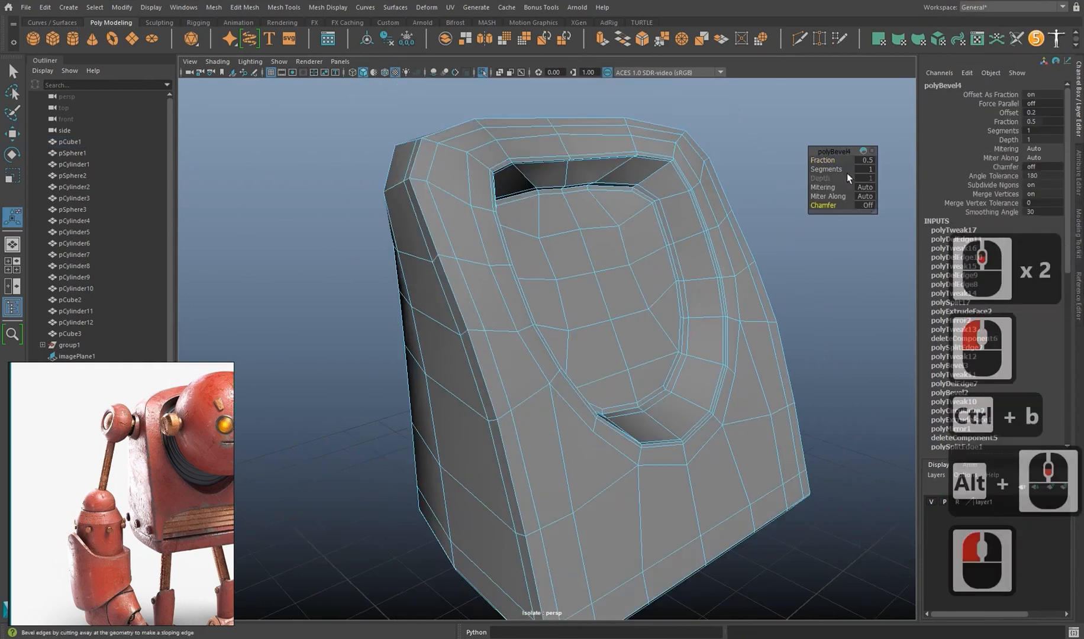
{"action": "key", "text": "3"}
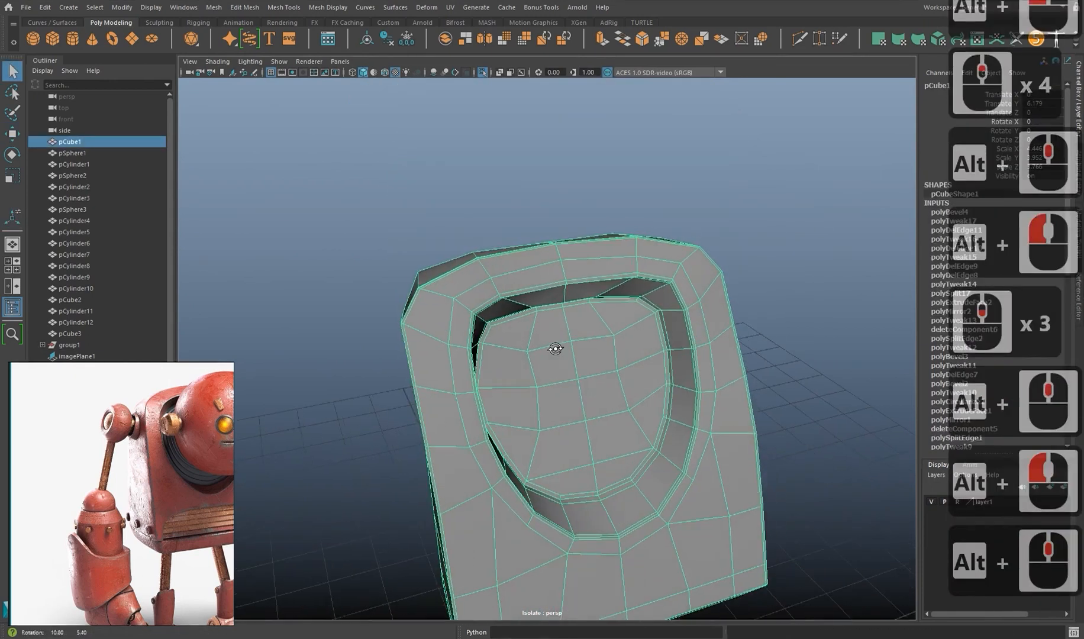
Select four central faces of the recess floor and grow the selection over the floor, wall and surrounding rim.
{"action": "right_click_drag", "start_coordinate": [558, 342], "coordinate": [576, 364]}
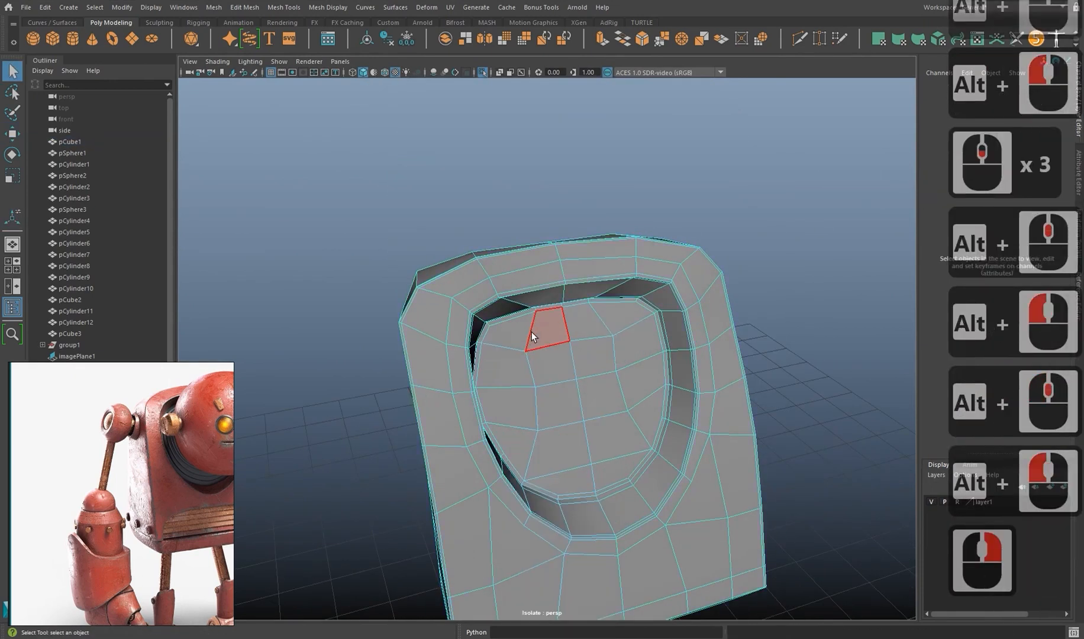
{"action": "left_click", "coordinate": [560, 371]}
{"action": "left_click", "coordinate": [589, 365], "text": "shift"}
{"action": "left_click", "coordinate": [593, 392], "text": "shift"}
{"action": "left_click", "coordinate": [566, 398], "text": "shift"}
{"action": "key", "text": "shift+period"}
{"action": "key", "text": "shift+period"}
{"action": "key", "text": "shift+period"}
{"action": "key", "text": "shift+period"}
{"action": "key", "text": "shift+period"}
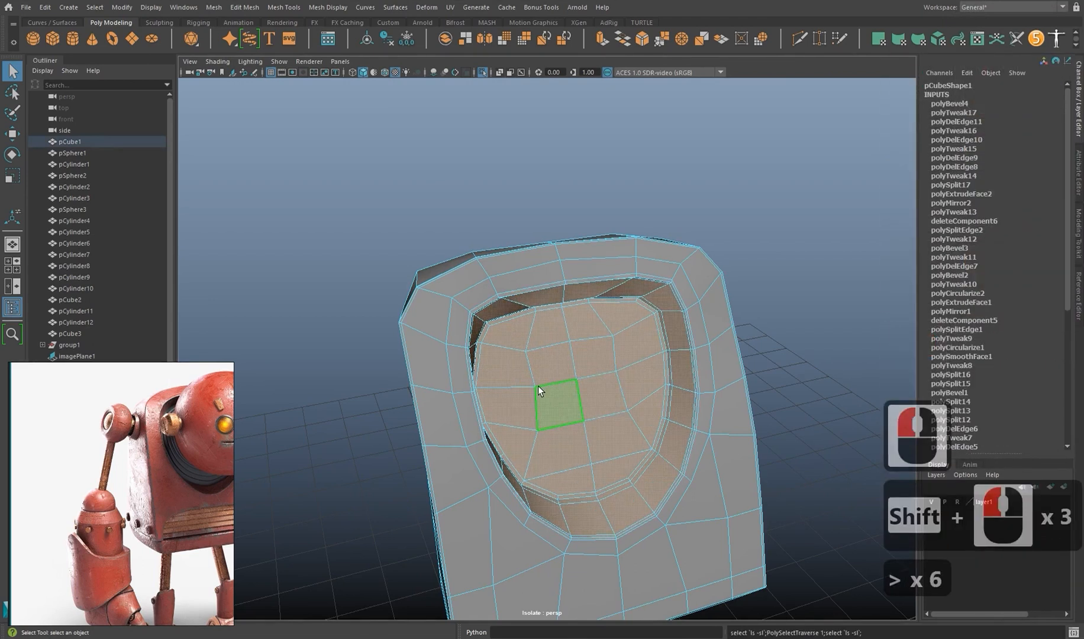
{"action": "key", "text": "shift+period"}
Align the scale pivot to a recess floor face, scale the selected recess faces and check the smooth preview.
{"action": "key", "text": "r"}
{"action": "left_click_drag", "start_coordinate": [536, 385], "coordinate": [555, 365], "text": "alt"}
{"action": "scroll", "coordinate": [555, 365], "scroll_direction": "up", "scroll_amount": 3}
{"action": "middle_click_drag", "start_coordinate": [599, 368], "coordinate": [576, 343], "text": "alt"}
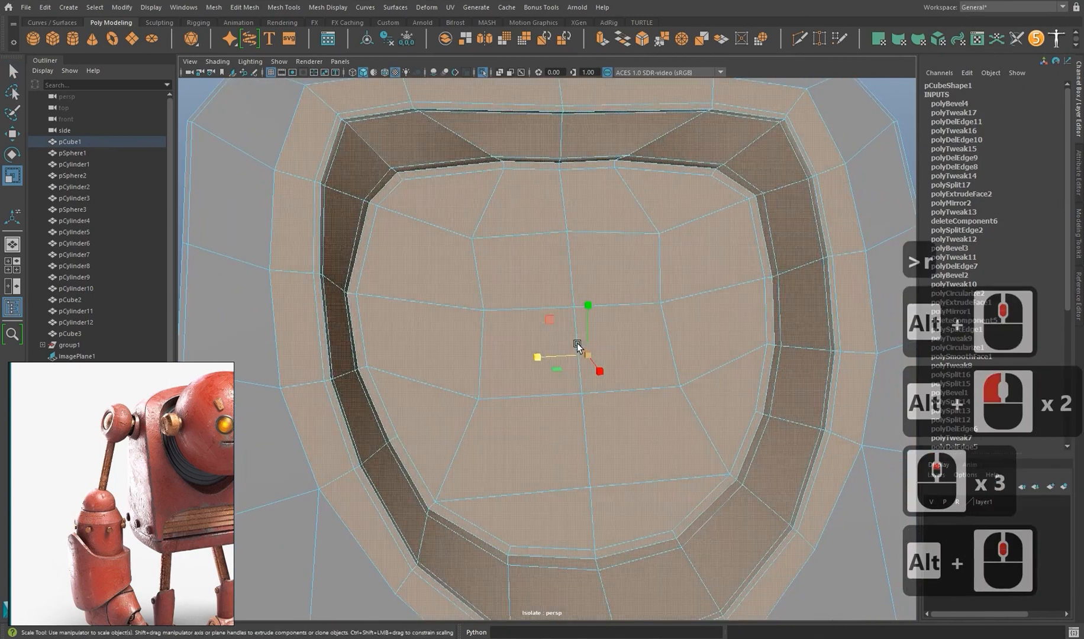
{"action": "key", "text": "d"}
{"action": "left_click", "coordinate": [582, 392]}
{"action": "key", "text": "d"}
{"action": "left_click_drag", "start_coordinate": [573, 394], "coordinate": [681, 434], "text": "alt"}
{"action": "scroll", "coordinate": [680, 434], "scroll_direction": "down", "scroll_amount": 2}
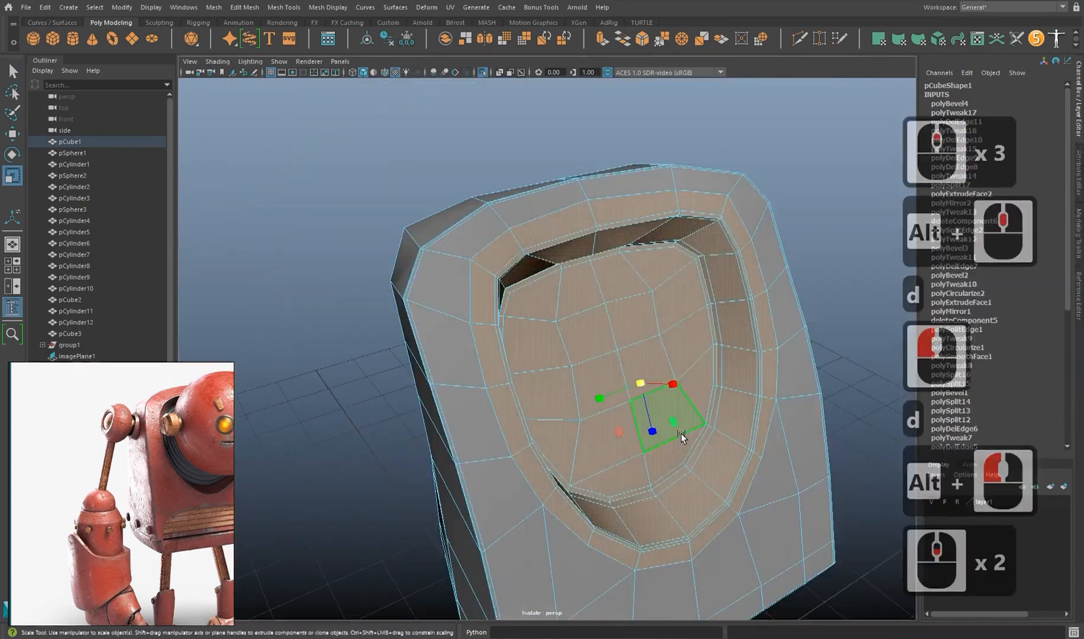
{"action": "middle_click_drag", "start_coordinate": [681, 434], "coordinate": [663, 434], "text": "alt"}
{"action": "left_click_drag", "start_coordinate": [626, 379], "coordinate": [644, 383]}
{"action": "left_click_drag", "start_coordinate": [582, 395], "coordinate": [556, 395]}
{"action": "scroll", "coordinate": [575, 402], "scroll_direction": "down", "scroll_amount": 2}
{"action": "key", "text": "3"}
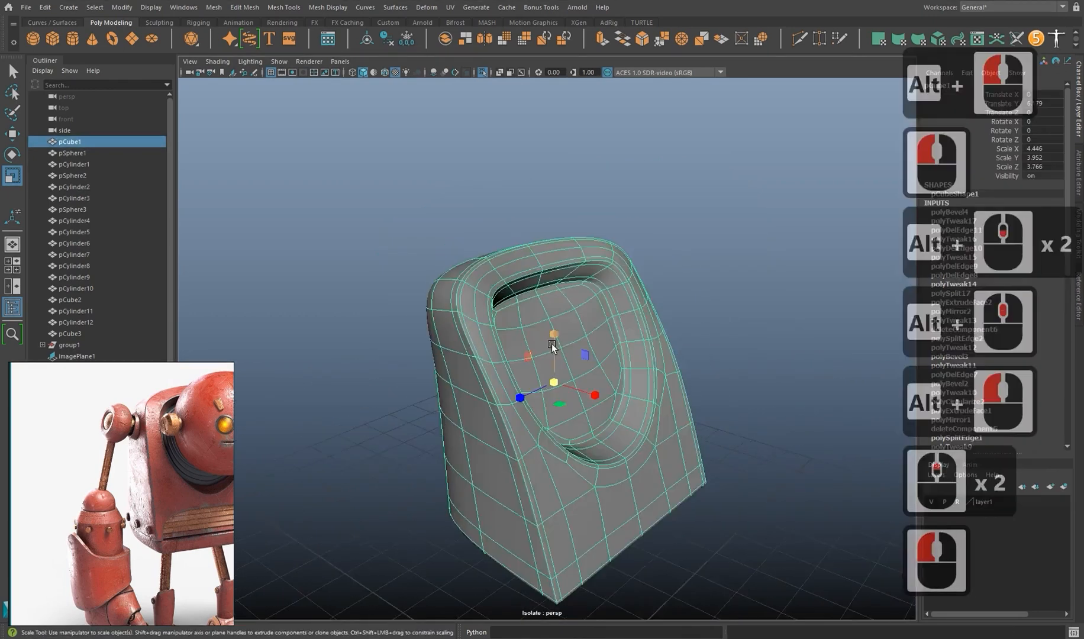
Select the edge loop crossing the upper body and recess, raise it slightly and check it in smooth preview.
{"action": "scroll", "coordinate": [501, 341], "scroll_direction": "up", "scroll_amount": 1}
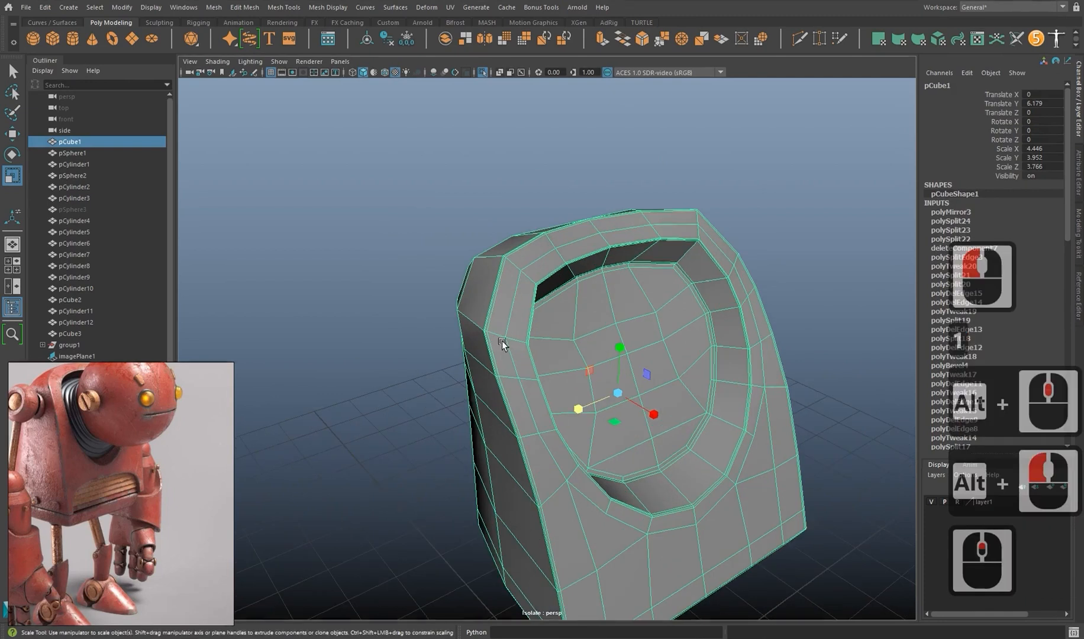
{"action": "right_click_drag", "start_coordinate": [501, 341], "coordinate": [479, 309]}
{"action": "double_click", "coordinate": [531, 294]}
{"action": "key", "text": "w"}
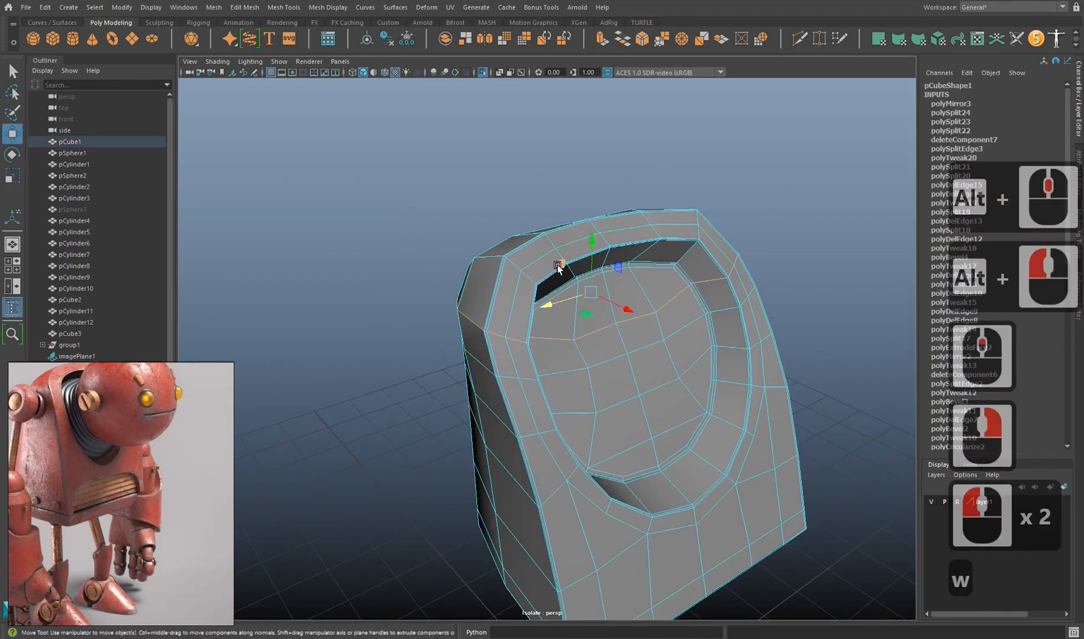
{"action": "left_click_drag", "start_coordinate": [597, 244], "coordinate": [600, 236]}
{"action": "key", "text": "3"}
{"action": "mouse_move", "coordinate": [569, 305]}
{"action": "left_mouse_down", "text": "alt"}
{"action": "mouse_move", "coordinate": [518, 316]}
{"action": "mouse_move", "coordinate": [556, 305]}
{"action": "left_mouse_up", "text": "alt"}
{"action": "right_click_drag", "start_coordinate": [551, 281], "coordinate": [565, 234]}
{"action": "left_click_drag", "start_coordinate": [565, 360], "coordinate": [552, 367], "text": "alt"}
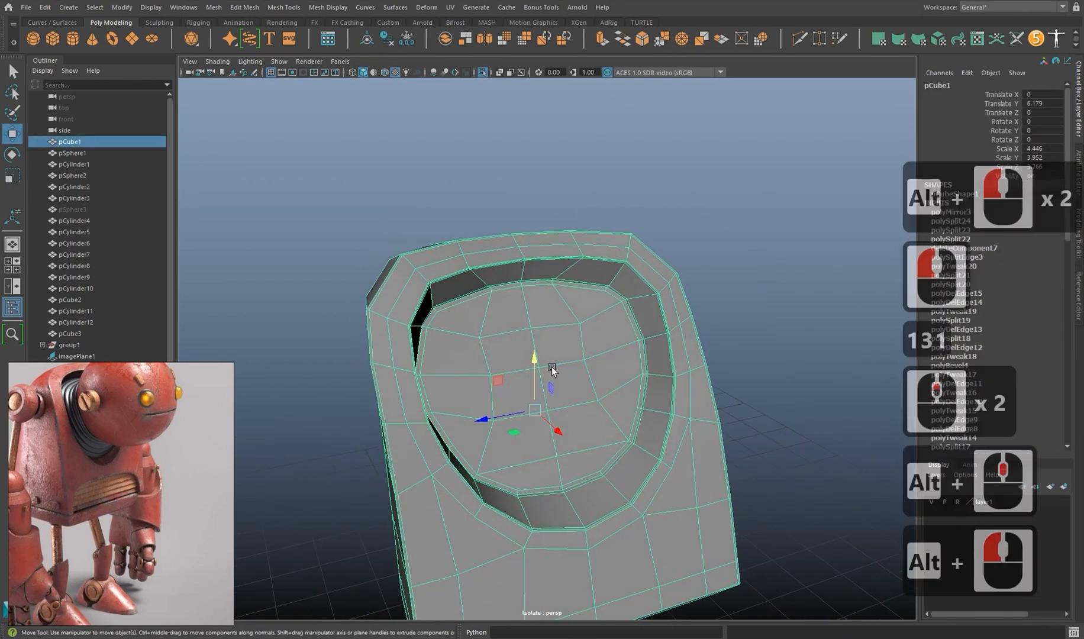
Select the faces of the recess floor by growing outward from four central faces and trimming the selection back.
{"action": "right_click_drag", "start_coordinate": [551, 365], "coordinate": [549, 395]}
{"action": "left_click", "coordinate": [511, 355]}
{"action": "left_click", "coordinate": [556, 347], "text": "shift"}
{"action": "left_click", "coordinate": [565, 383], "text": "shift"}
{"action": "left_click", "coordinate": [520, 390], "text": "shift"}
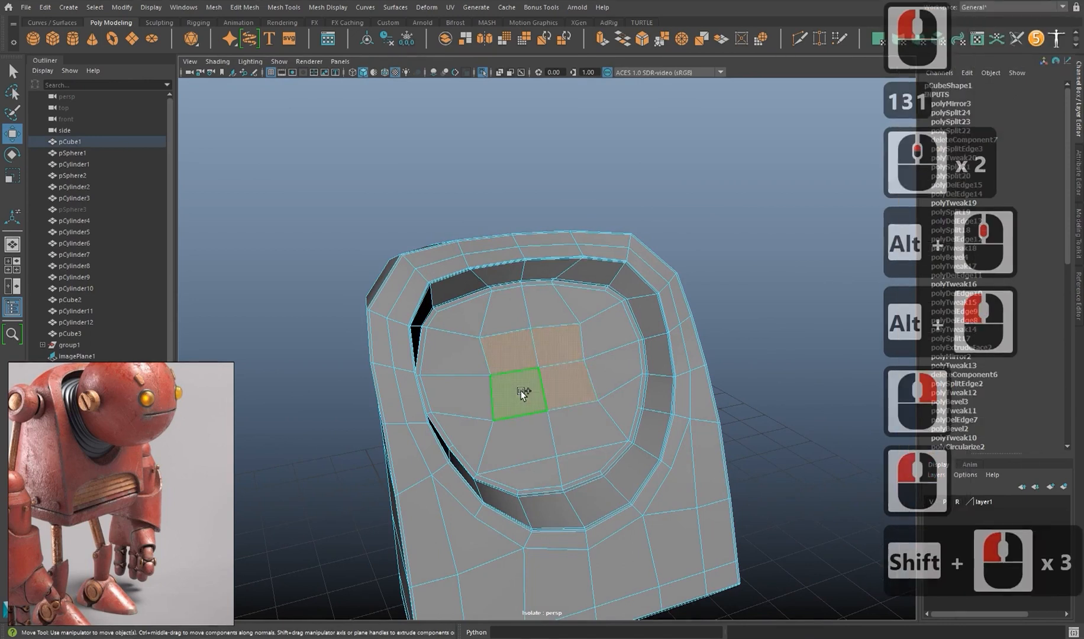
{"action": "key", "text": "shift+period"}
{"action": "key", "text": "shift+period"}
{"action": "key", "text": "shift+period"}
{"action": "key", "text": "shift+period"}
{"action": "key", "text": "shift+comma"}
{"action": "scroll", "coordinate": [492, 365], "scroll_direction": "up", "scroll_amount": 1}
{"action": "middle_click_drag", "start_coordinate": [492, 365], "coordinate": [535, 385], "text": "alt"}
{"action": "left_click_drag", "start_coordinate": [536, 384], "coordinate": [532, 385], "text": "alt"}
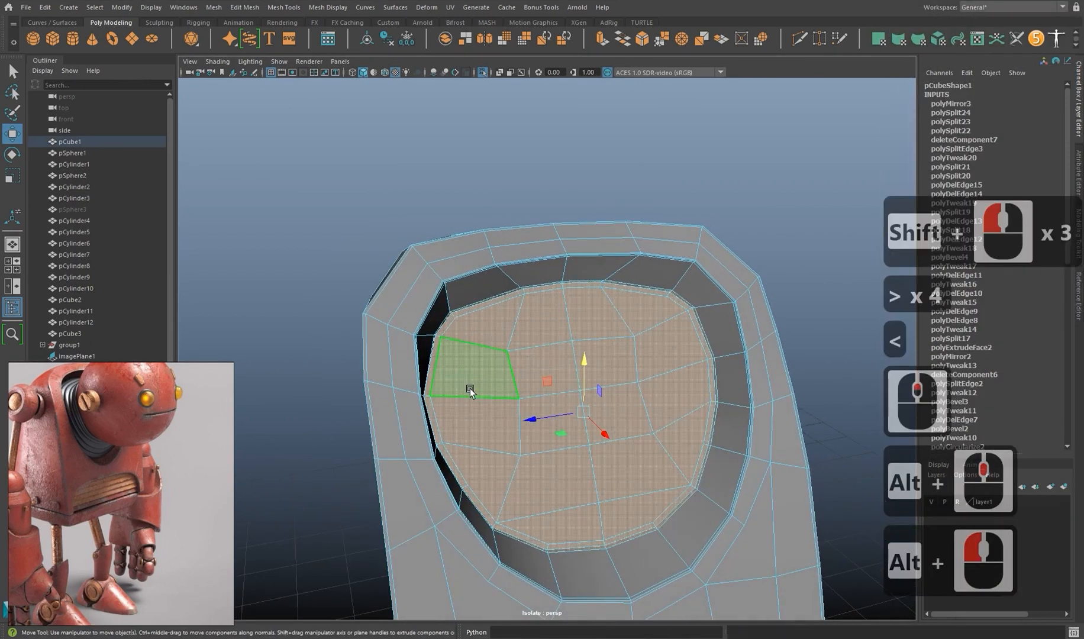
{"action": "key", "text": "shift+comma"}
{"action": "key", "text": "shift+comma"}
Extrude the recess floor faces with an offset of 0.054 and check the result in smooth preview.
{"action": "key", "text": "ctrl+e"}
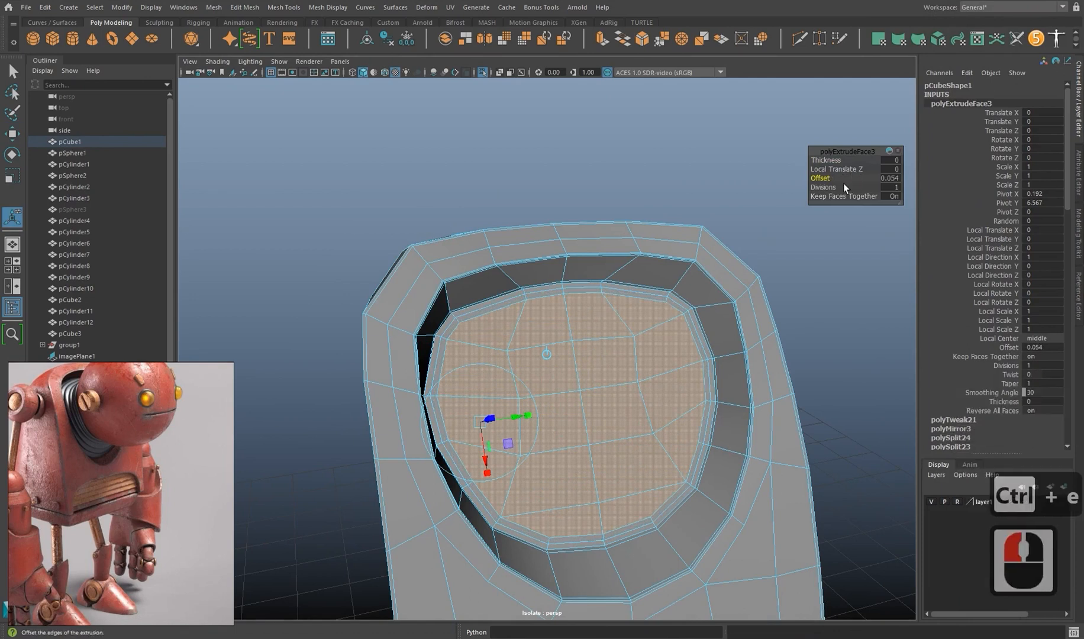
{"action": "key", "text": "3"}
{"action": "scroll", "coordinate": [738, 312], "scroll_direction": "down", "scroll_amount": 3}
{"action": "middle_click_drag", "start_coordinate": [628, 310], "coordinate": [646, 296], "text": "alt"}
{"action": "right_click_drag", "start_coordinate": [645, 296], "coordinate": [673, 273]}
{"action": "key", "text": "3"}
{"action": "key", "text": "1"}
{"action": "left_click_drag", "start_coordinate": [542, 441], "coordinate": [572, 435], "text": "alt"}
Turn off isolation and unhide pSphere3.
{"action": "key", "text": "ctrl+1"}
{"action": "left_click", "coordinate": [72, 209]}
{"action": "key", "text": "h"}
In the side view, select the body's upper vertices and move them up to match the reference image.
{"action": "right_click", "coordinate": [557, 334]}
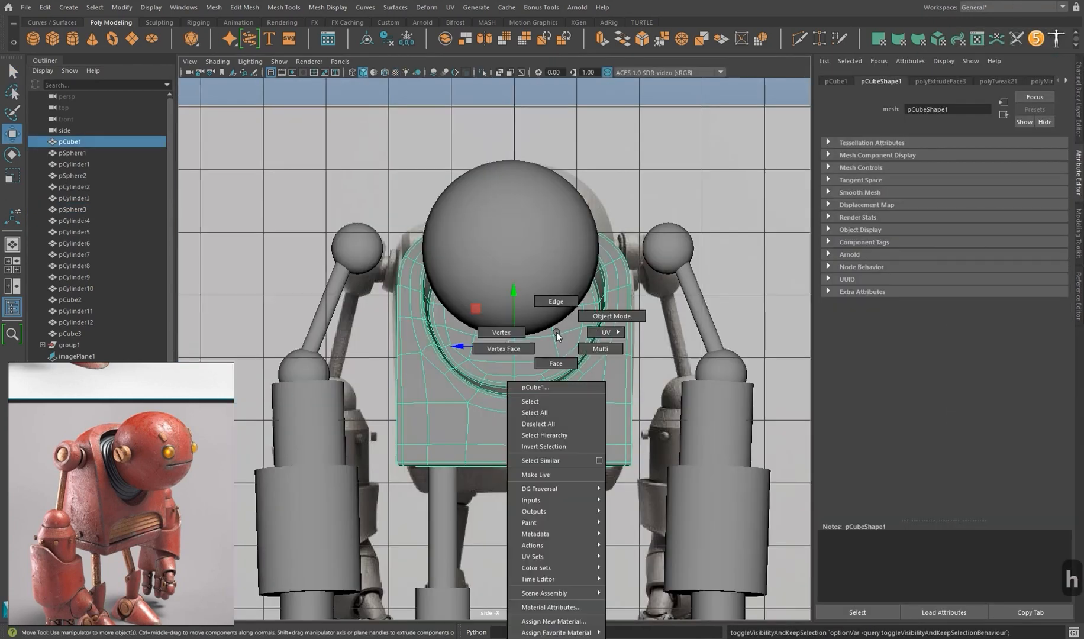
{"action": "right_click_drag", "start_coordinate": [557, 333], "coordinate": [504, 332]}
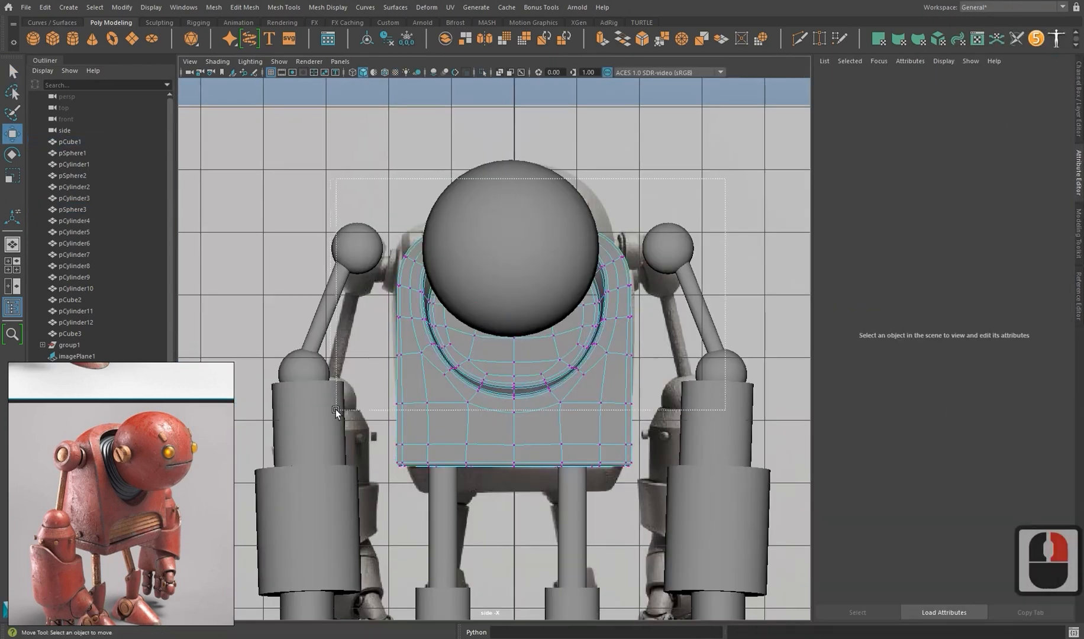
{"action": "left_click_drag", "start_coordinate": [330, 401], "coordinate": [330, 404]}
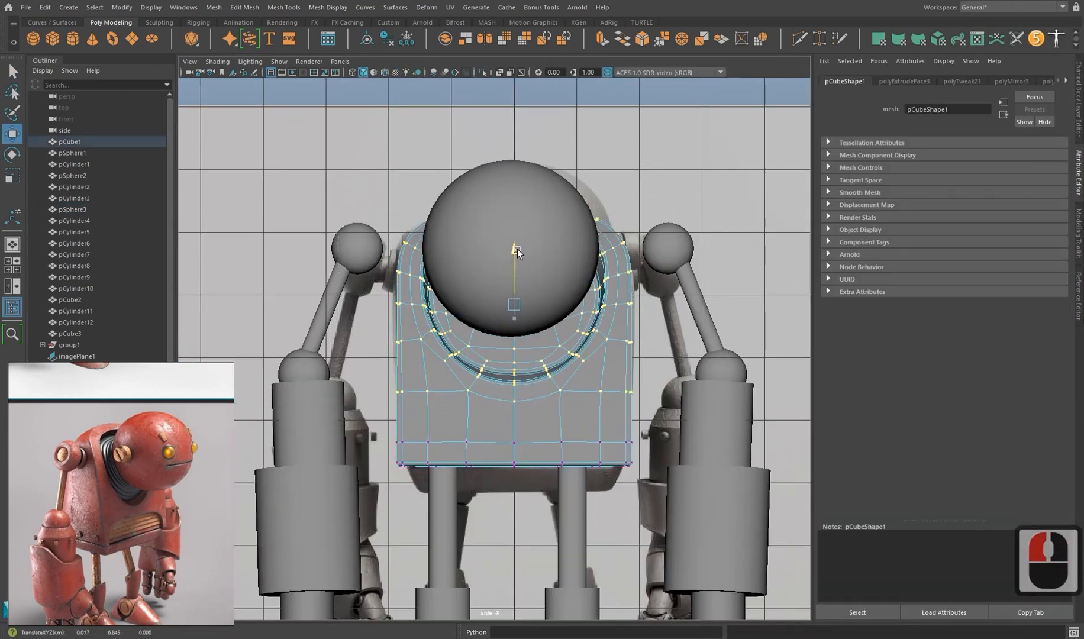
{"action": "left_click_drag", "start_coordinate": [517, 248], "coordinate": [516, 247]}
Select the reference image plane and nudge it sideways to line it up with the body.
{"action": "right_click_drag", "start_coordinate": [631, 271], "coordinate": [681, 254]}
{"action": "left_click", "coordinate": [680, 253]}
{"action": "left_click", "coordinate": [677, 334]}
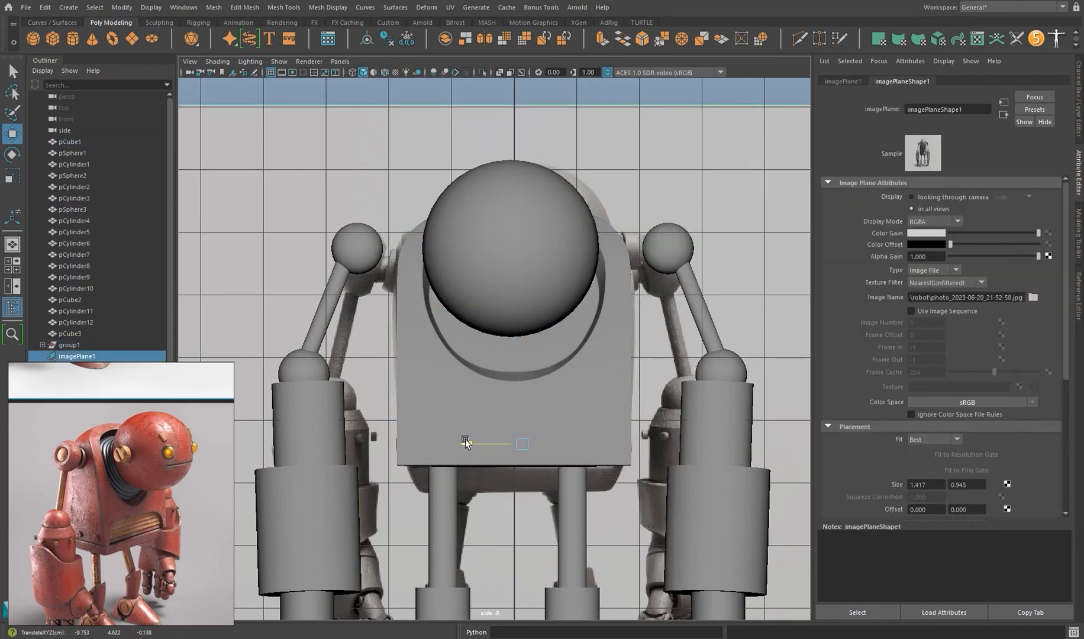
Select the body's two lowest vertex rows and scale them sideways against the reference image.
{"action": "left_click", "coordinate": [436, 408]}
{"action": "key", "text": "1"}
{"action": "right_click_drag", "start_coordinate": [459, 341], "coordinate": [386, 348]}
{"action": "left_click_drag", "start_coordinate": [663, 427], "coordinate": [379, 486]}
{"action": "key", "text": "r"}
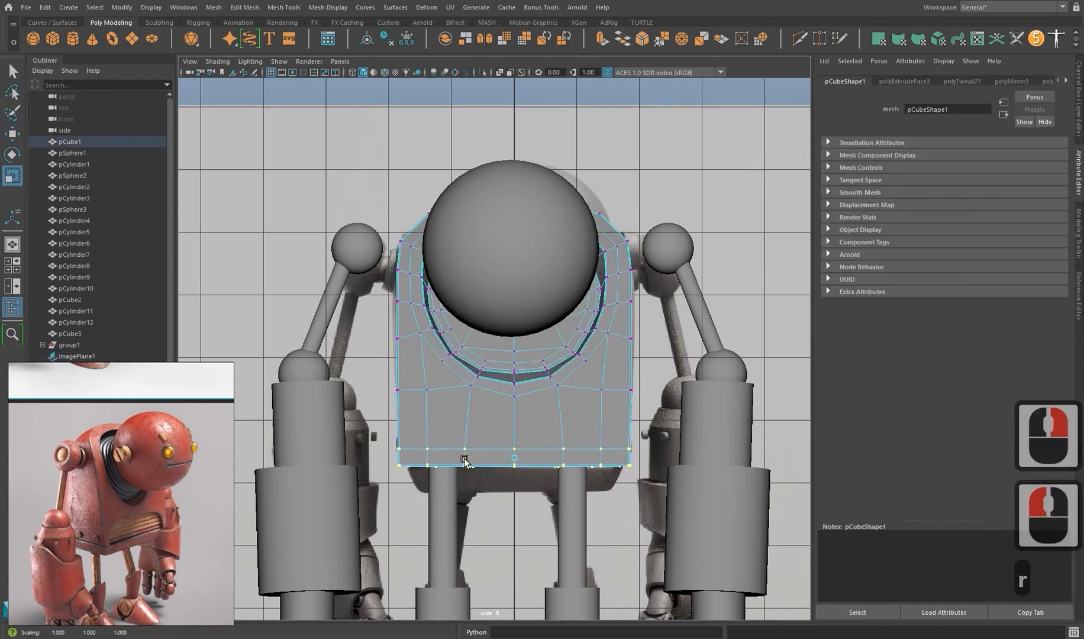
{"action": "right_click_drag", "start_coordinate": [458, 343], "coordinate": [509, 316]}
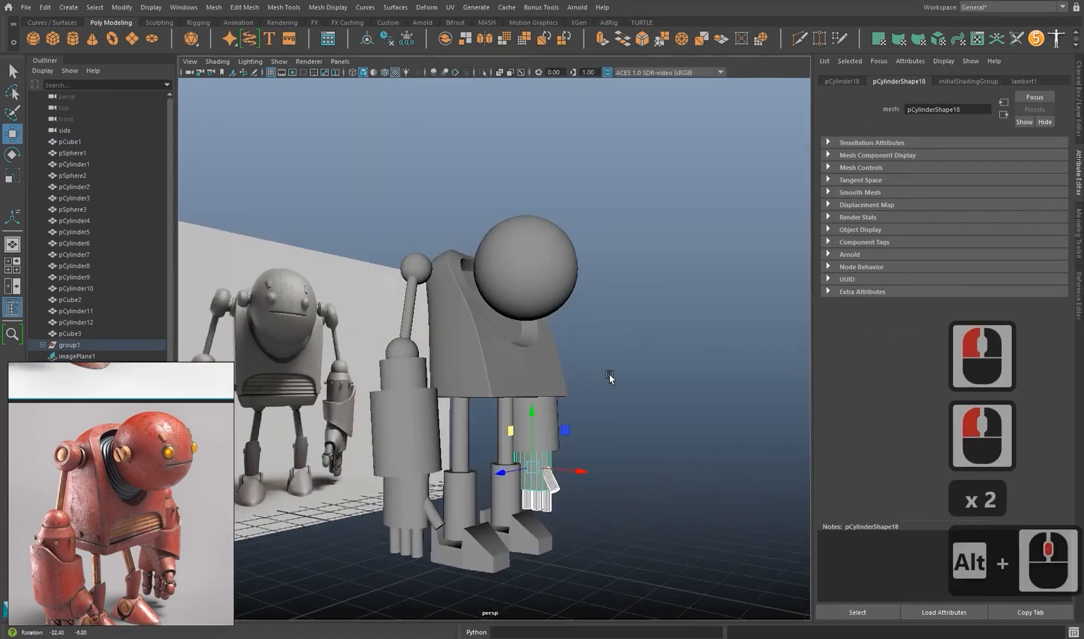
{"action": "left_click_drag", "start_coordinate": [609, 374], "coordinate": [594, 402], "text": "alt"}
{"action": "scroll", "coordinate": [588, 408], "scroll_direction": "up", "scroll_amount": 1}
{"action": "middle_click_drag", "start_coordinate": [551, 414], "coordinate": [584, 427], "text": "alt"}
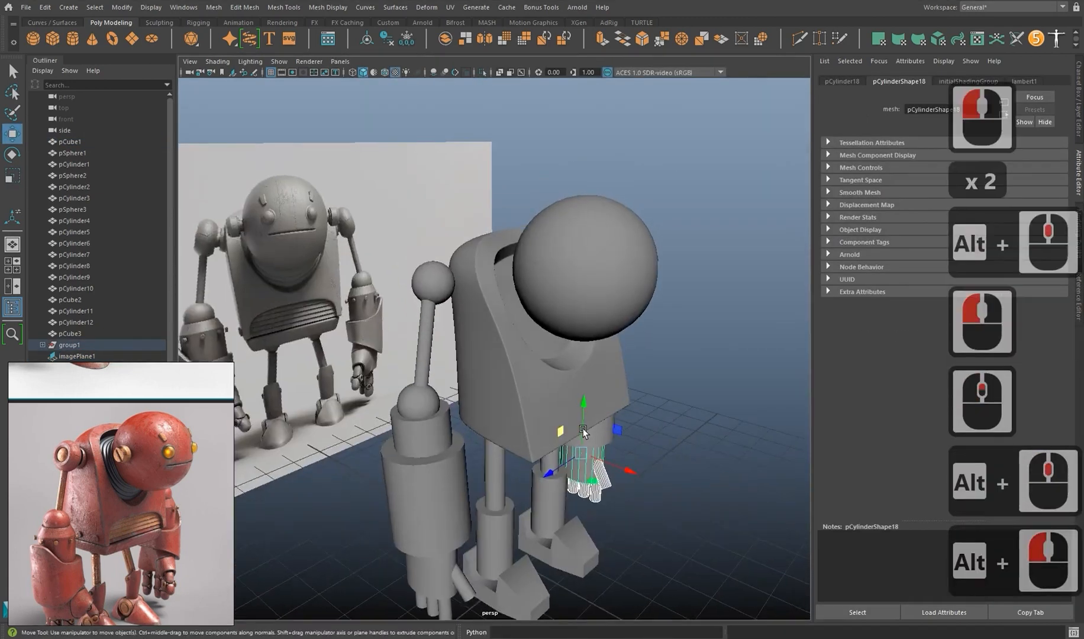
Select the body, show it without smoothing, and select the large faces on its underside.
{"action": "left_click_drag", "start_coordinate": [584, 428], "coordinate": [609, 414], "text": "alt"}
{"action": "scroll", "coordinate": [609, 414], "scroll_direction": "down", "scroll_amount": 2}
{"action": "middle_click_drag", "start_coordinate": [609, 408], "coordinate": [612, 414], "text": "alt"}
{"action": "left_click", "coordinate": [612, 414]}
{"action": "left_click", "coordinate": [580, 427]}
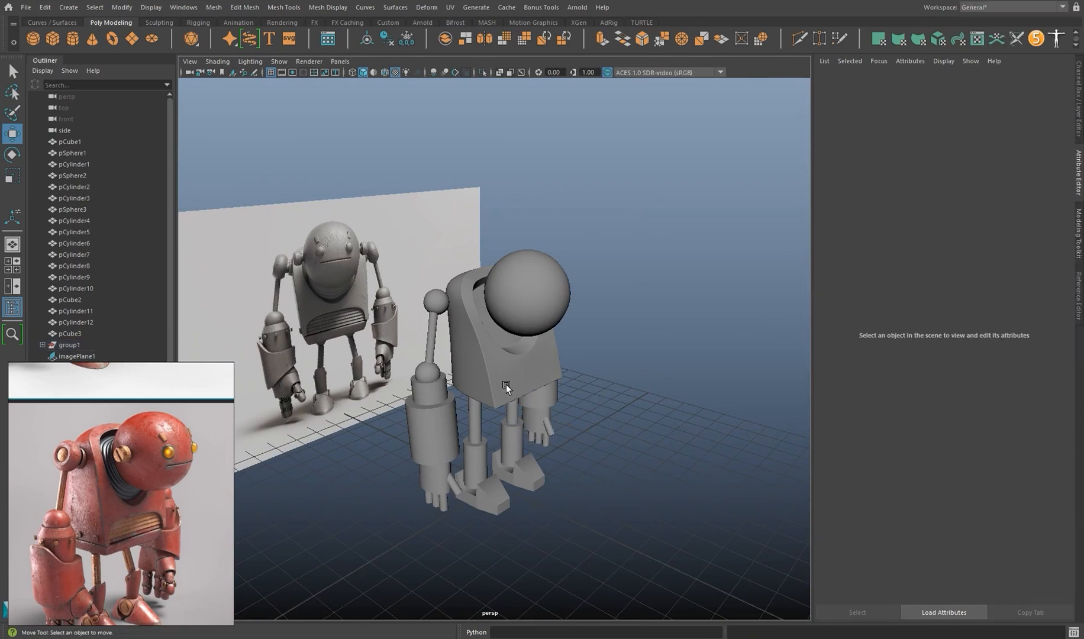
{"action": "scroll", "coordinate": [505, 387], "scroll_direction": "up", "scroll_amount": 4}
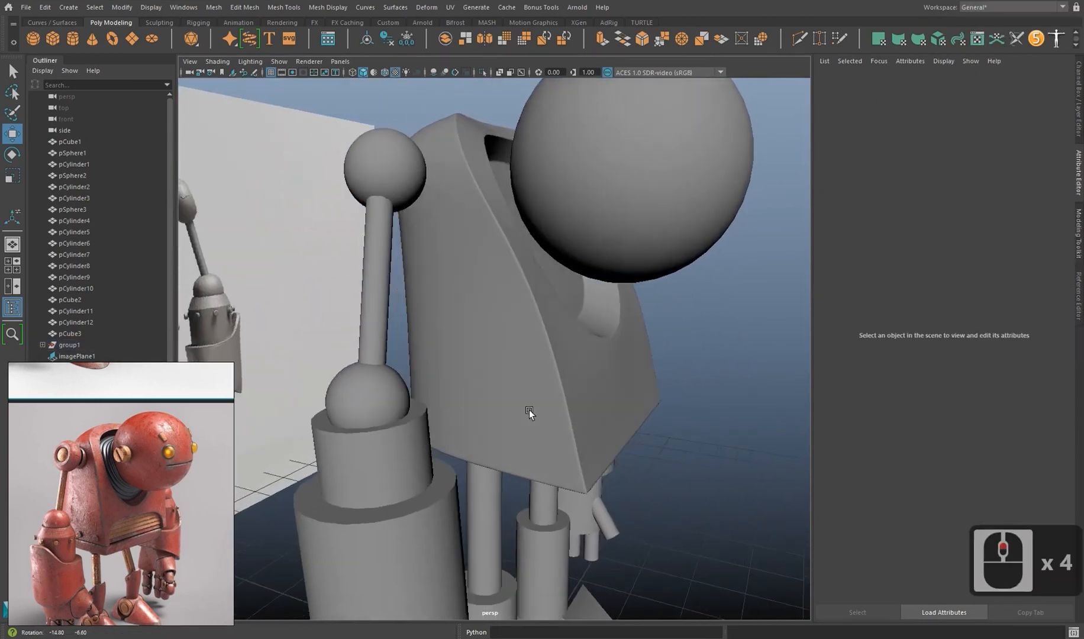
{"action": "left_click_drag", "start_coordinate": [529, 408], "coordinate": [553, 437], "text": "alt"}
{"action": "left_click", "coordinate": [560, 455]}
{"action": "key", "text": "1"}
{"action": "middle_click_drag", "start_coordinate": [560, 455], "coordinate": [558, 506], "text": "alt"}
{"action": "left_click_drag", "start_coordinate": [558, 506], "coordinate": [525, 434], "text": "alt"}
{"action": "scroll", "coordinate": [525, 434], "scroll_direction": "up", "scroll_amount": 2}
{"action": "middle_click_drag", "start_coordinate": [524, 434], "coordinate": [525, 447], "text": "alt"}
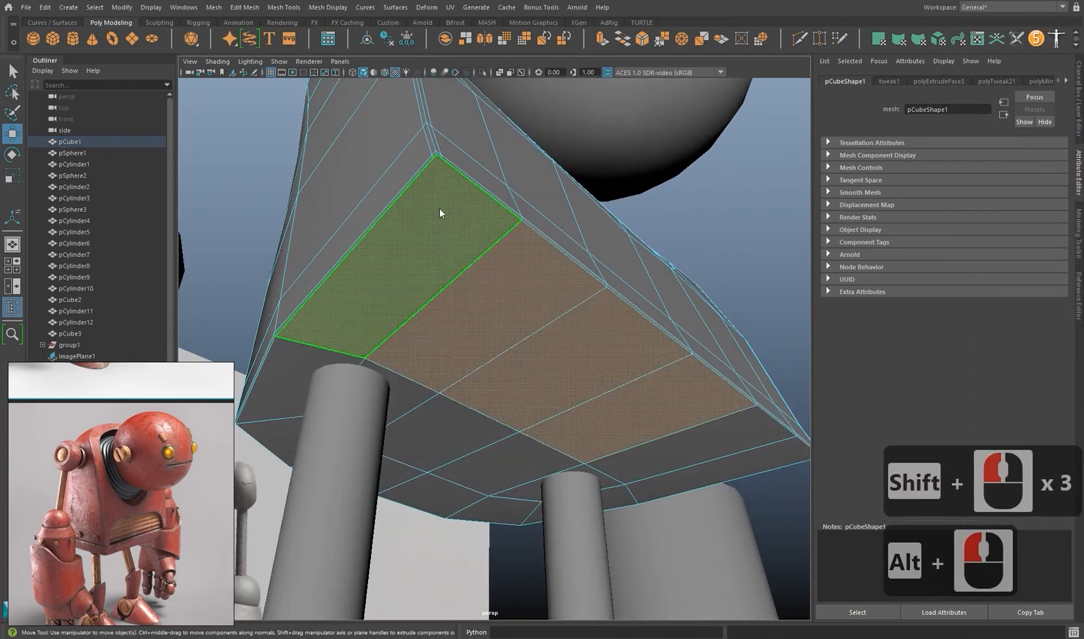
Use Multi-Cut to cut an edge at the front corners of the body's underside.
{"action": "right_click_drag", "start_coordinate": [440, 214], "coordinate": [434, 186], "text": "shift"}
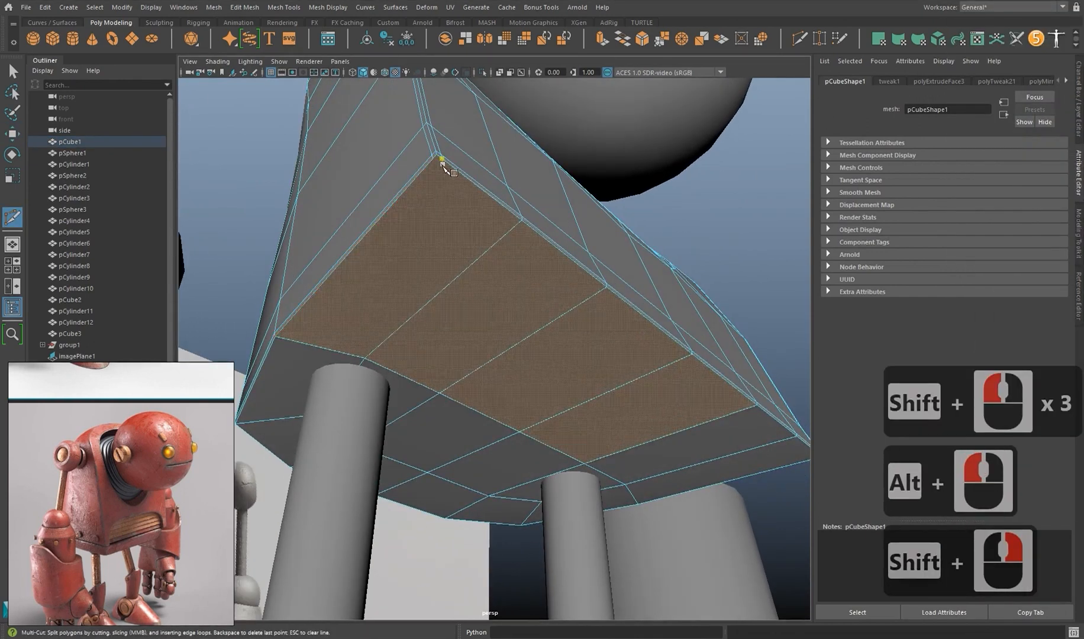
{"action": "left_click_drag", "start_coordinate": [442, 165], "coordinate": [467, 318], "text": "alt"}
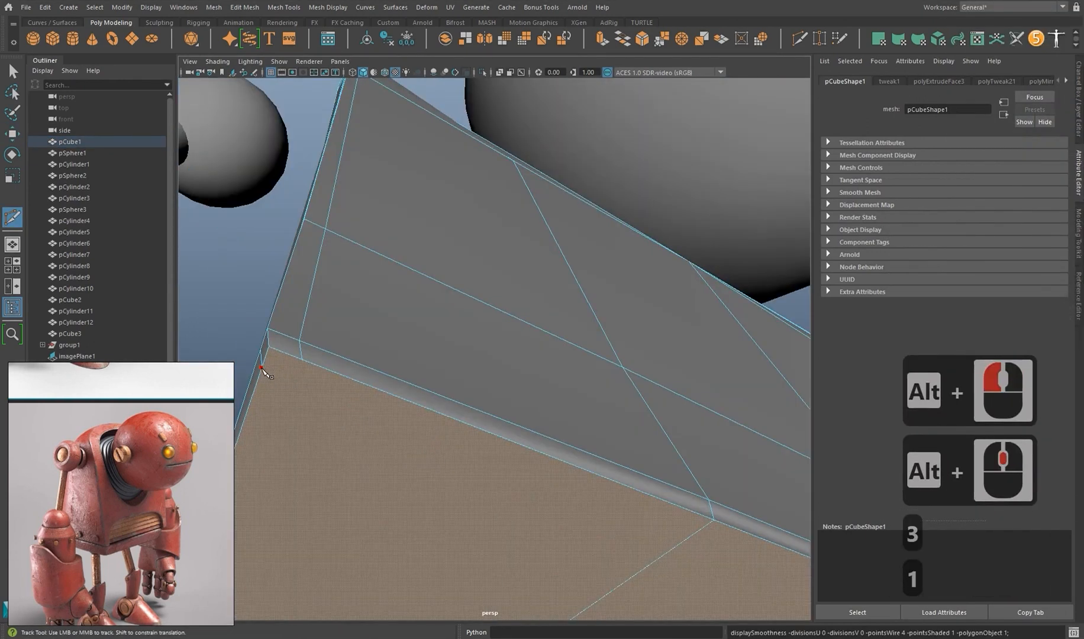
{"action": "left_click", "coordinate": [261, 367]}
{"action": "scroll", "coordinate": [264, 369], "scroll_direction": "down", "scroll_amount": 3}
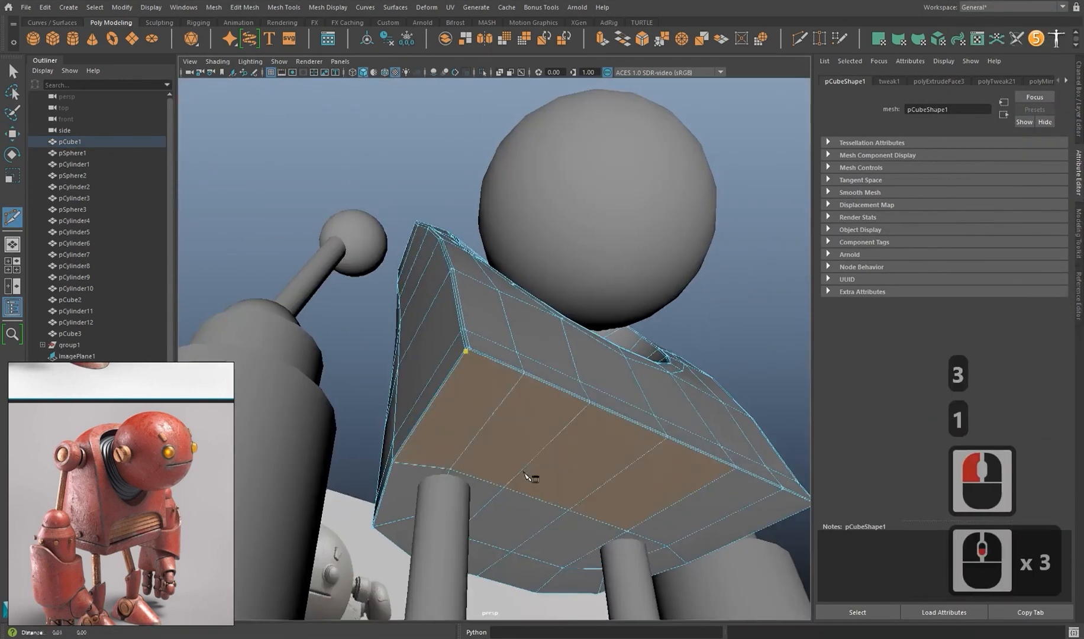
{"action": "middle_click_drag", "start_coordinate": [533, 477], "coordinate": [521, 453], "text": "alt"}
{"action": "left_click_drag", "start_coordinate": [520, 452], "coordinate": [351, 411], "text": "alt"}
{"action": "scroll", "coordinate": [379, 402], "scroll_direction": "up", "scroll_amount": 4}
{"action": "left_click_drag", "start_coordinate": [577, 355], "coordinate": [492, 372], "text": "alt"}
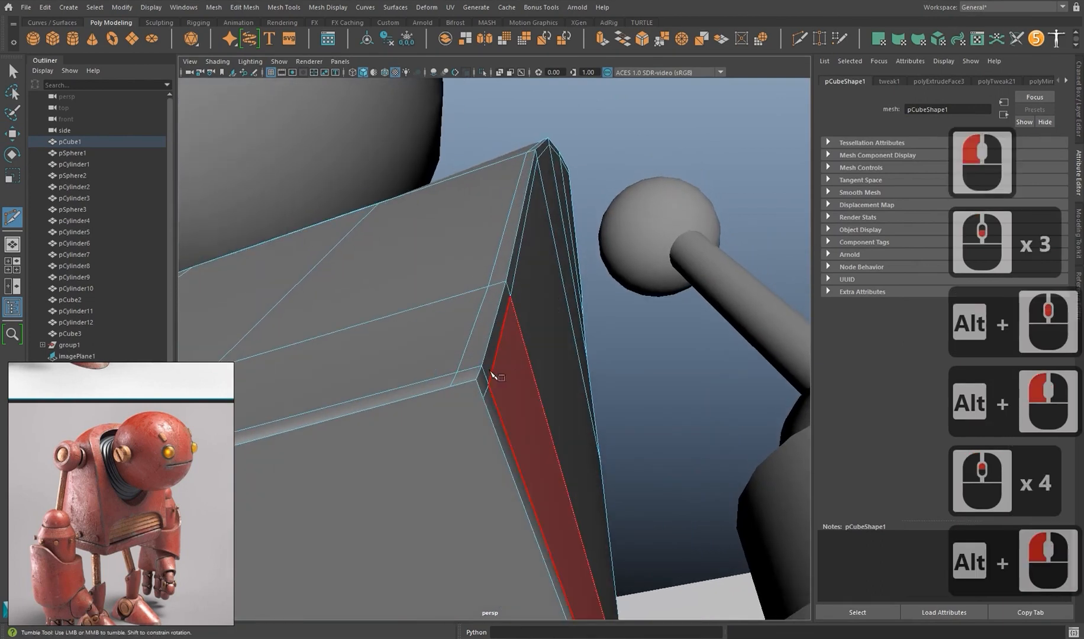
{"action": "left_click", "coordinate": [484, 399]}
{"action": "right_click", "coordinate": [485, 400]}
{"action": "scroll", "coordinate": [492, 401], "scroll_direction": "down", "scroll_amount": 1}
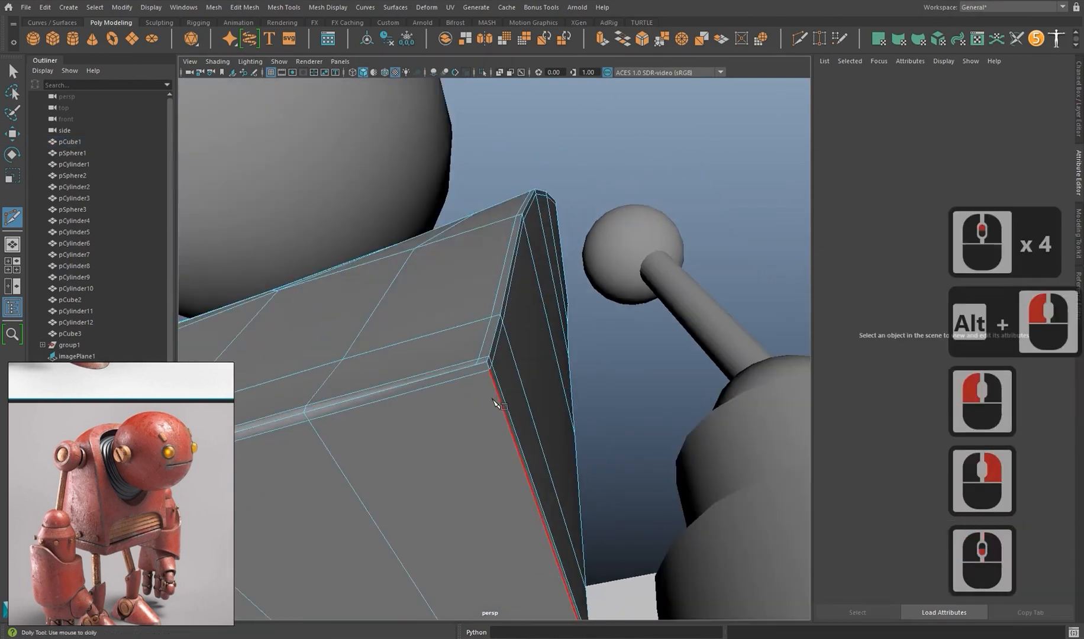
Insert an edge loop close to the underside's side edge and cut a connecting edge at the front corner.
{"action": "left_click", "coordinate": [491, 374]}
{"action": "scroll", "coordinate": [492, 379], "scroll_direction": "down", "scroll_amount": 2}
{"action": "middle_click_drag", "start_coordinate": [496, 378], "coordinate": [533, 331], "text": "alt"}
{"action": "left_click_drag", "start_coordinate": [533, 331], "coordinate": [597, 249], "text": "alt"}
{"action": "middle_click_drag", "start_coordinate": [615, 90], "coordinate": [621, 167], "text": "alt"}
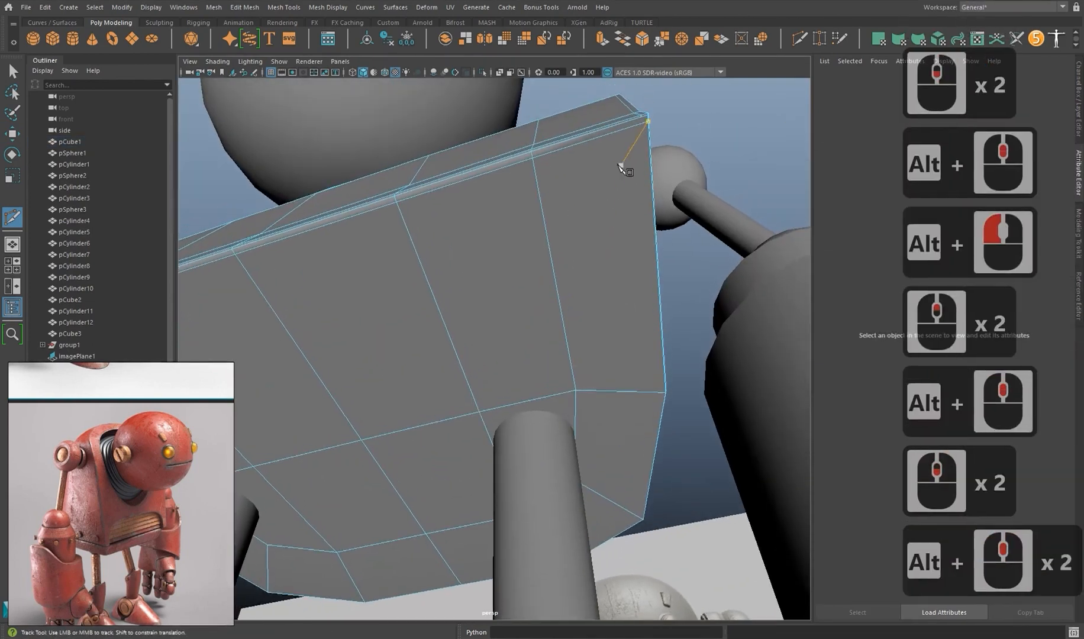
{"action": "left_click", "coordinate": [661, 389], "text": "ctrl"}
{"action": "scroll", "coordinate": [647, 249], "scroll_direction": "up", "scroll_amount": 1}
{"action": "scroll", "coordinate": [648, 243], "scroll_direction": "up", "scroll_amount": 1, "text": "alt"}
{"action": "middle_click_drag", "start_coordinate": [648, 237], "coordinate": [515, 533], "text": "alt"}
{"action": "left_click", "coordinate": [656, 276]}
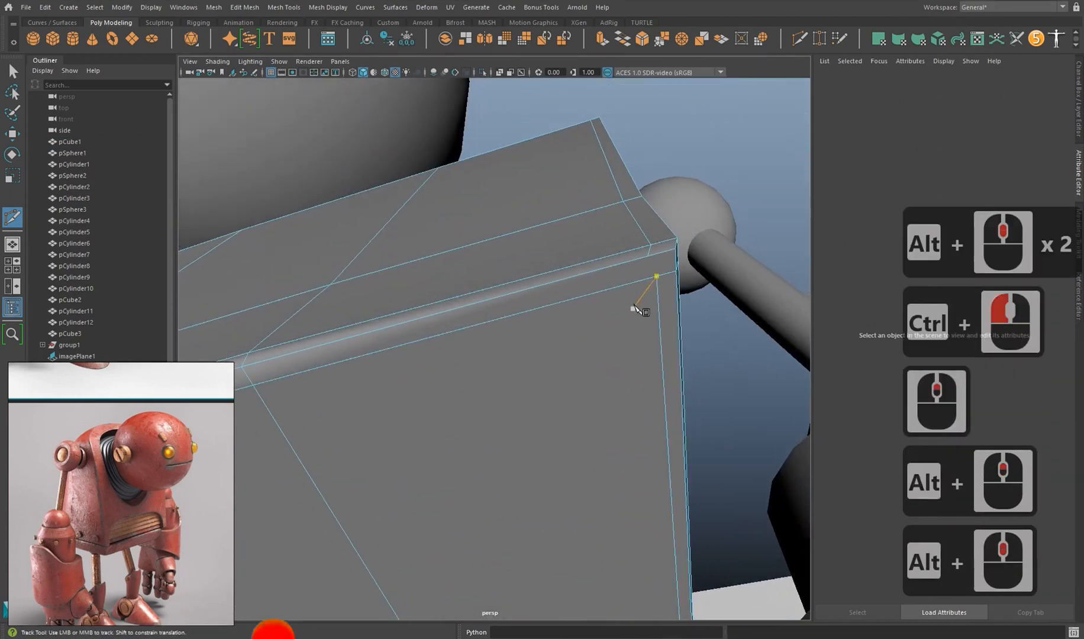
{"action": "left_click", "coordinate": [656, 277]}
{"action": "left_click", "coordinate": [648, 256]}
{"action": "right_click", "coordinate": [646, 288]}
Cut a matching short connecting edge at the opposite front corner of the underside.
{"action": "scroll", "coordinate": [645, 295], "scroll_direction": "down", "scroll_amount": 2}
{"action": "middle_click_drag", "start_coordinate": [414, 408], "coordinate": [628, 353], "text": "alt"}
{"action": "left_click_drag", "start_coordinate": [629, 353], "coordinate": [562, 331], "text": "alt"}
{"action": "scroll", "coordinate": [562, 329], "scroll_direction": "up", "scroll_amount": 1}
{"action": "scroll", "coordinate": [561, 328], "scroll_direction": "up", "scroll_amount": 1, "text": "alt"}
{"action": "middle_click_drag", "start_coordinate": [561, 327], "coordinate": [533, 290], "text": "alt"}
{"action": "left_click_drag", "start_coordinate": [532, 290], "coordinate": [557, 243], "text": "alt"}
{"action": "middle_click_drag", "start_coordinate": [556, 243], "coordinate": [516, 361], "text": "alt"}
{"action": "left_click", "coordinate": [472, 303]}
{"action": "left_click", "coordinate": [490, 292]}
{"action": "right_click", "coordinate": [497, 302]}
Check the smoothed body, then select the underside faces inside the narrow border rim and delete them.
{"action": "scroll", "coordinate": [512, 318], "scroll_direction": "down", "scroll_amount": 3}
{"action": "key", "text": "3"}
{"action": "left_click_drag", "start_coordinate": [517, 361], "coordinate": [494, 298], "text": "alt"}
{"action": "key", "text": "1"}
{"action": "right_click_drag", "start_coordinate": [456, 316], "coordinate": [479, 343]}
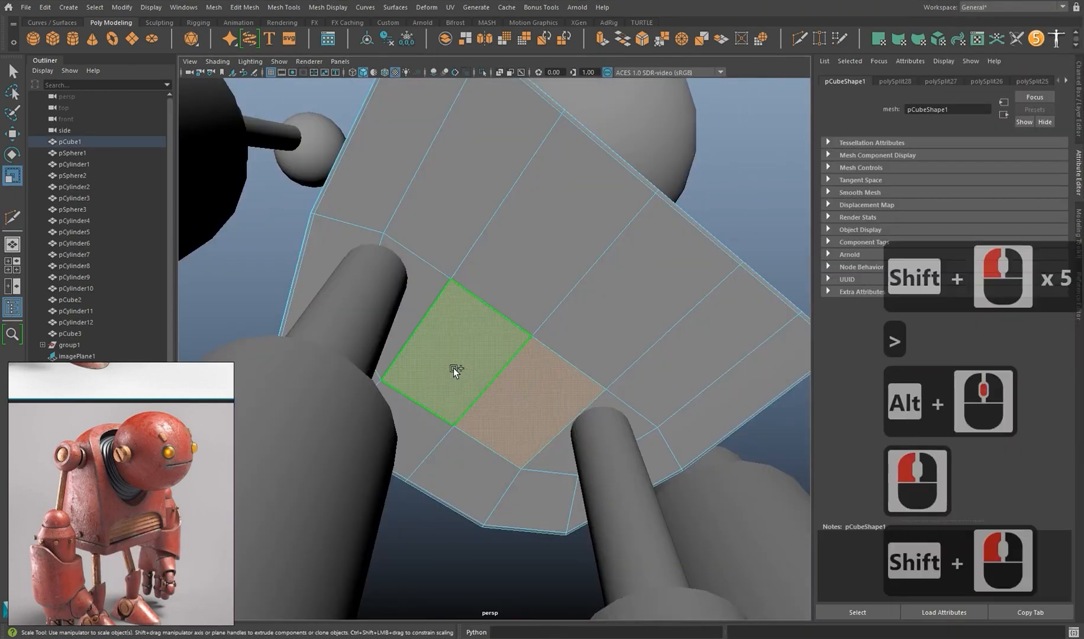
{"action": "key", "text": "shift+period"}
{"action": "middle_click_drag", "start_coordinate": [453, 367], "coordinate": [444, 331], "text": "alt"}
{"action": "left_click_drag", "start_coordinate": [443, 331], "coordinate": [565, 367], "text": "alt"}
{"action": "double_click", "coordinate": [584, 358], "text": "shift"}
{"action": "middle_click_drag", "start_coordinate": [584, 357], "coordinate": [640, 393], "text": "alt"}
{"action": "left_click_drag", "start_coordinate": [640, 393], "coordinate": [423, 314], "text": "alt"}
{"action": "double_click", "coordinate": [413, 387], "text": "shift"}
{"action": "key", "text": "Delete"}
Fill the square hole in the body's lower back and preview the body smoothed.
{"action": "right_click_drag", "start_coordinate": [450, 229], "coordinate": [451, 199]}
{"action": "middle_click_drag", "start_coordinate": [559, 359], "coordinate": [551, 358]}
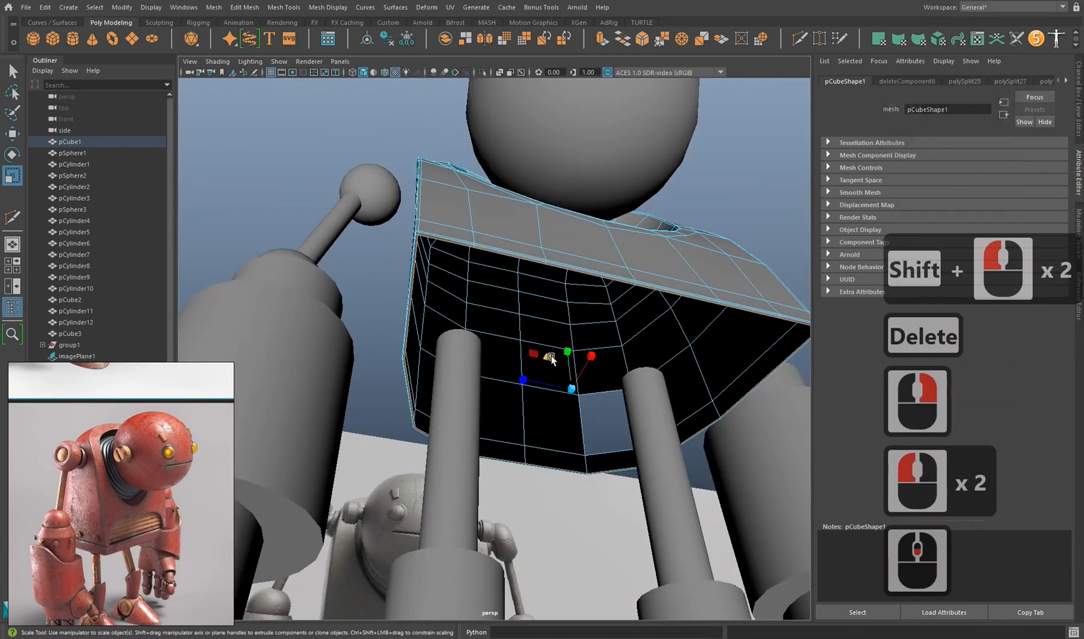
{"action": "key", "text": "3"}
{"action": "mouse_move", "coordinate": [551, 358]}
{"action": "left_mouse_down", "text": "alt"}
{"action": "mouse_move", "coordinate": [507, 369]}
{"action": "mouse_move", "coordinate": [446, 336]}
{"action": "mouse_move", "coordinate": [532, 366]}
{"action": "left_mouse_up", "text": "alt"}
{"action": "scroll", "coordinate": [532, 366], "scroll_direction": "down", "scroll_amount": 2}
{"action": "middle_click_drag", "start_coordinate": [533, 367], "coordinate": [510, 380], "text": "alt"}
{"action": "left_click_drag", "start_coordinate": [510, 381], "coordinate": [582, 395], "text": "alt"}
{"action": "key", "text": "1"}
{"action": "middle_click_drag", "start_coordinate": [583, 393], "coordinate": [576, 308], "text": "alt"}
{"action": "left_click_drag", "start_coordinate": [576, 308], "coordinate": [569, 211], "text": "alt"}
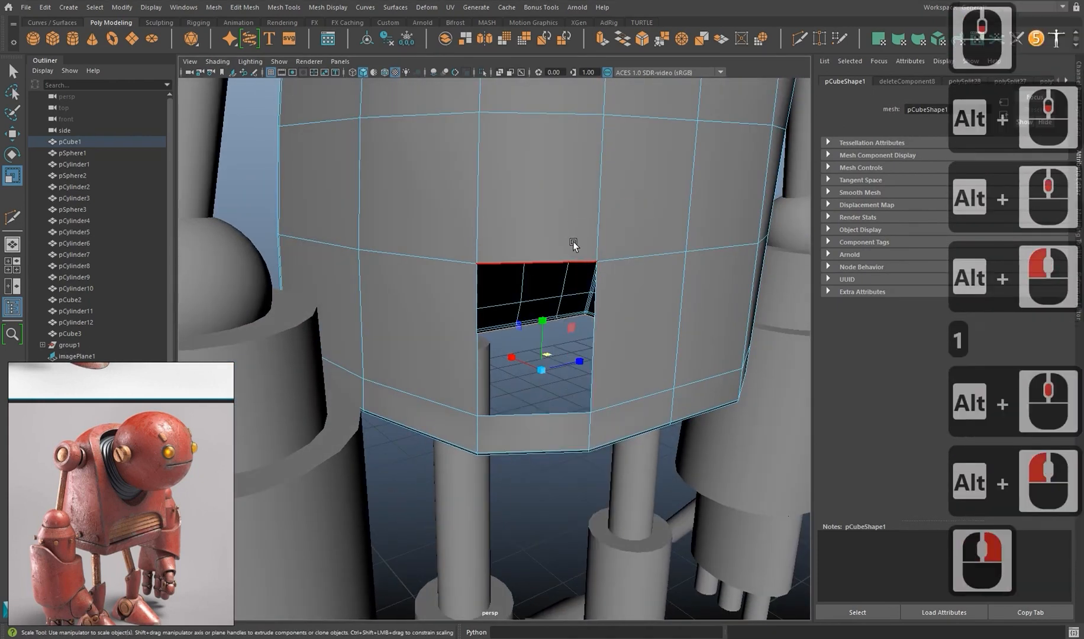
{"action": "right_click_drag", "start_coordinate": [580, 412], "coordinate": [573, 405], "text": "shift"}
{"action": "key", "text": "3"}
Use Multi-Cut to add an edge on each side of the rim's front corner, running to the opening's border.
{"action": "left_click_drag", "start_coordinate": [573, 405], "coordinate": [593, 329], "text": "alt"}
{"action": "scroll", "coordinate": [594, 329], "scroll_direction": "up", "scroll_amount": 2}
{"action": "scroll", "coordinate": [594, 329], "scroll_direction": "up", "scroll_amount": 1}
{"action": "key", "text": "1"}
{"action": "middle_click_drag", "start_coordinate": [615, 237], "coordinate": [641, 322], "text": "alt"}
{"action": "left_click_drag", "start_coordinate": [640, 323], "coordinate": [643, 378], "text": "alt"}
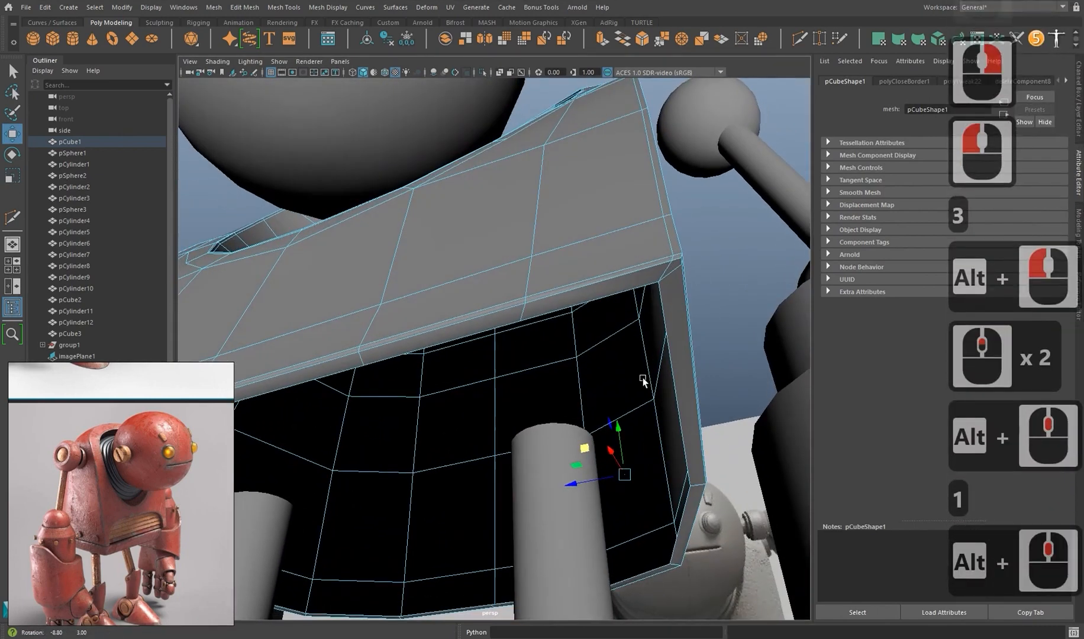
{"action": "scroll", "coordinate": [633, 360], "scroll_direction": "up", "scroll_amount": 1}
{"action": "middle_click_drag", "start_coordinate": [646, 340], "coordinate": [595, 332], "text": "alt"}
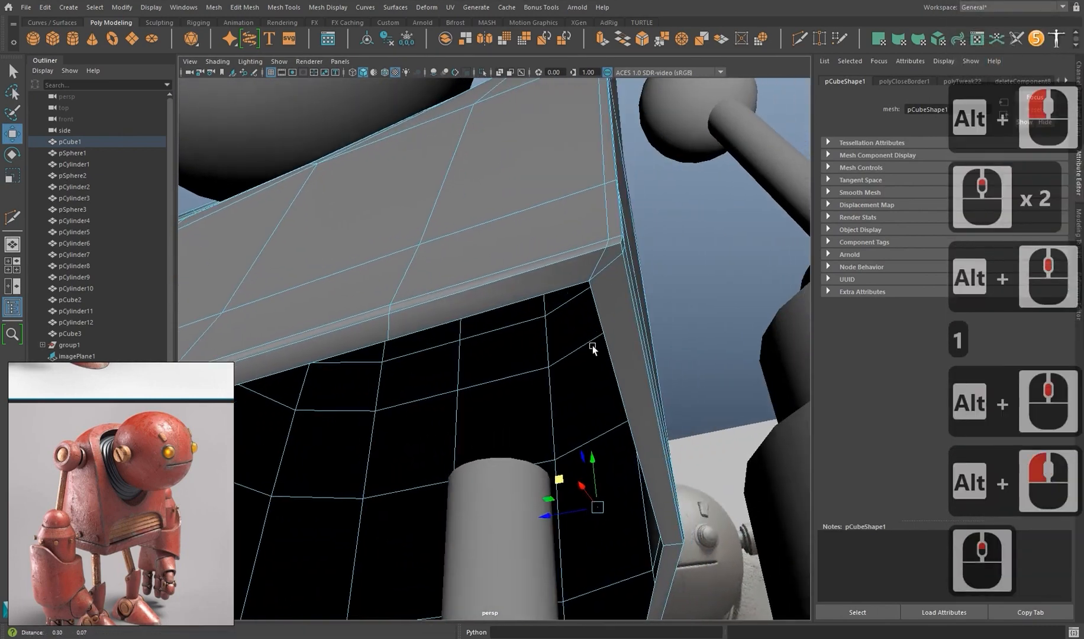
{"action": "right_click_drag", "start_coordinate": [595, 331], "coordinate": [609, 326], "text": "alt"}
{"action": "right_click_drag", "start_coordinate": [593, 264], "coordinate": [535, 264], "text": "shift"}
{"action": "left_click", "coordinate": [615, 233]}
{"action": "left_click", "coordinate": [577, 278]}
{"action": "right_click", "coordinate": [579, 279]}
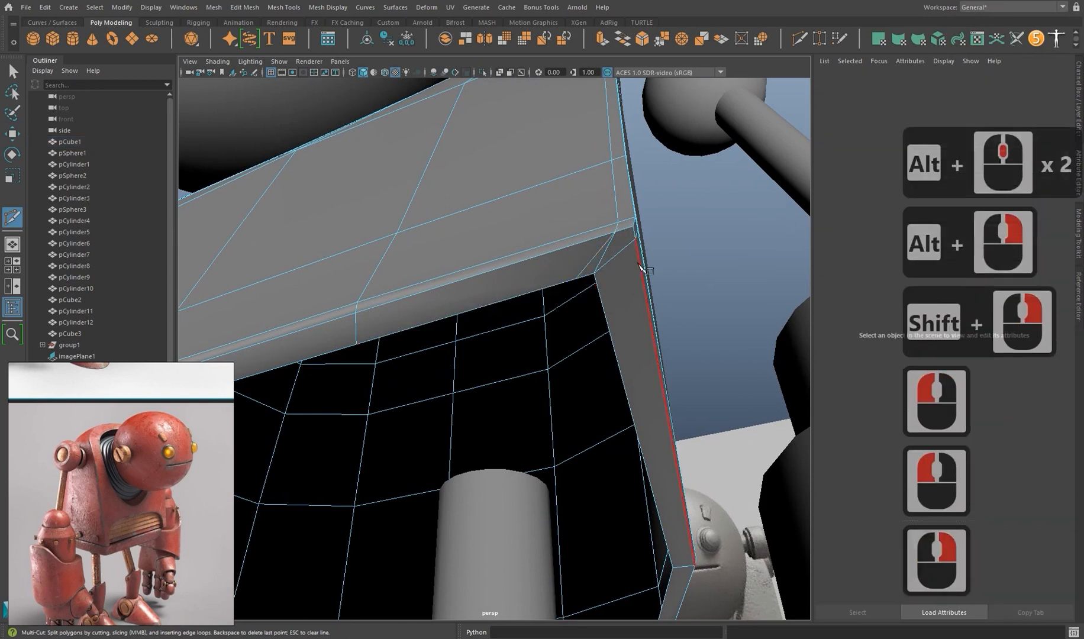
{"action": "left_click", "coordinate": [635, 239]}
{"action": "left_click", "coordinate": [598, 284]}
{"action": "right_click", "coordinate": [598, 287]}
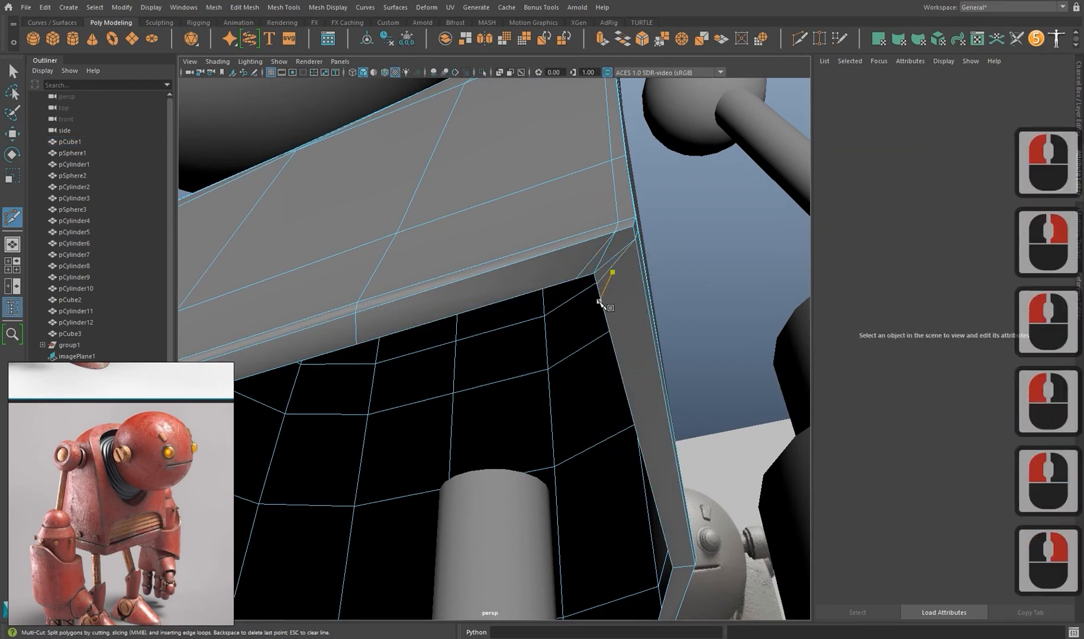
Delete the two converging edges between the new corner cuts and check the corner with smoothing.
{"action": "key", "text": "w"}
{"action": "left_click", "coordinate": [604, 259]}
{"action": "left_click", "coordinate": [605, 266], "text": "shift"}
{"action": "key", "text": "Delete"}
{"action": "key", "text": "3"}
{"action": "scroll", "coordinate": [617, 270], "scroll_direction": "down", "scroll_amount": 2, "text": "alt"}
{"action": "middle_click_drag", "start_coordinate": [618, 271], "coordinate": [680, 293], "text": "alt"}
{"action": "left_click_drag", "start_coordinate": [680, 293], "coordinate": [666, 329], "text": "alt"}
{"action": "key", "text": "1"}
{"action": "key", "text": "3"}
Cut the same pair of edges across the rim at the opposite front corner of the body.
{"action": "middle_click_drag", "start_coordinate": [617, 361], "coordinate": [609, 340], "text": "alt"}
{"action": "left_click_drag", "start_coordinate": [609, 340], "coordinate": [660, 385], "text": "alt"}
{"action": "key", "text": "1"}
{"action": "middle_click_drag", "start_coordinate": [660, 384], "coordinate": [651, 338], "text": "alt"}
{"action": "left_click_drag", "start_coordinate": [650, 338], "coordinate": [815, 389], "text": "alt"}
{"action": "middle_click_drag", "start_coordinate": [815, 389], "coordinate": [692, 432], "text": "alt"}
{"action": "left_click_drag", "start_coordinate": [693, 432], "coordinate": [582, 322], "text": "alt"}
{"action": "middle_click_drag", "start_coordinate": [583, 323], "coordinate": [573, 309], "text": "alt"}
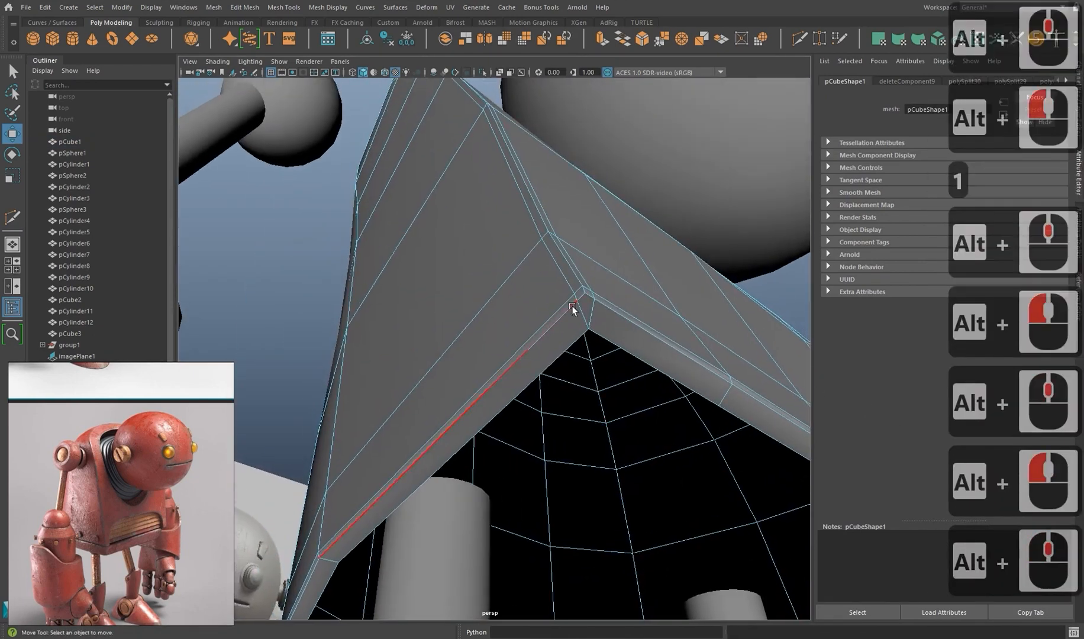
{"action": "scroll", "coordinate": [591, 302], "scroll_direction": "up", "scroll_amount": 3}
{"action": "middle_click_drag", "start_coordinate": [628, 282], "coordinate": [632, 279], "text": "alt"}
{"action": "right_click_drag", "start_coordinate": [640, 294], "coordinate": [595, 295], "text": "shift"}
{"action": "left_click", "coordinate": [634, 270]}
{"action": "left_click", "coordinate": [636, 335]}
{"action": "right_click", "coordinate": [638, 333]}
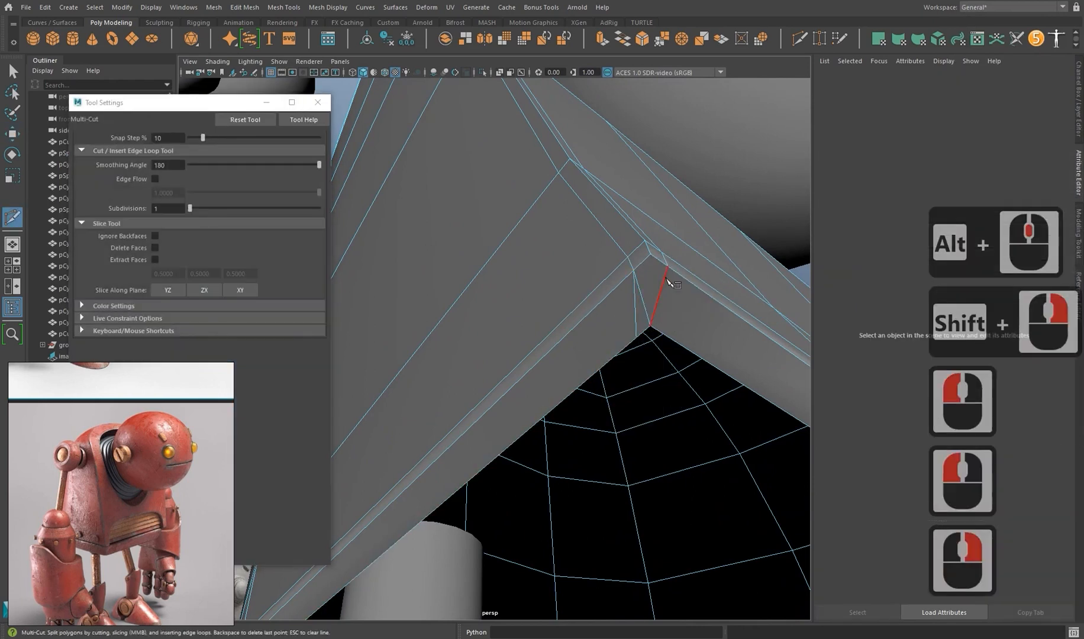
{"action": "left_click", "coordinate": [667, 267]}
{"action": "left_click", "coordinate": [663, 333]}
{"action": "right_click", "coordinate": [413, 139]}
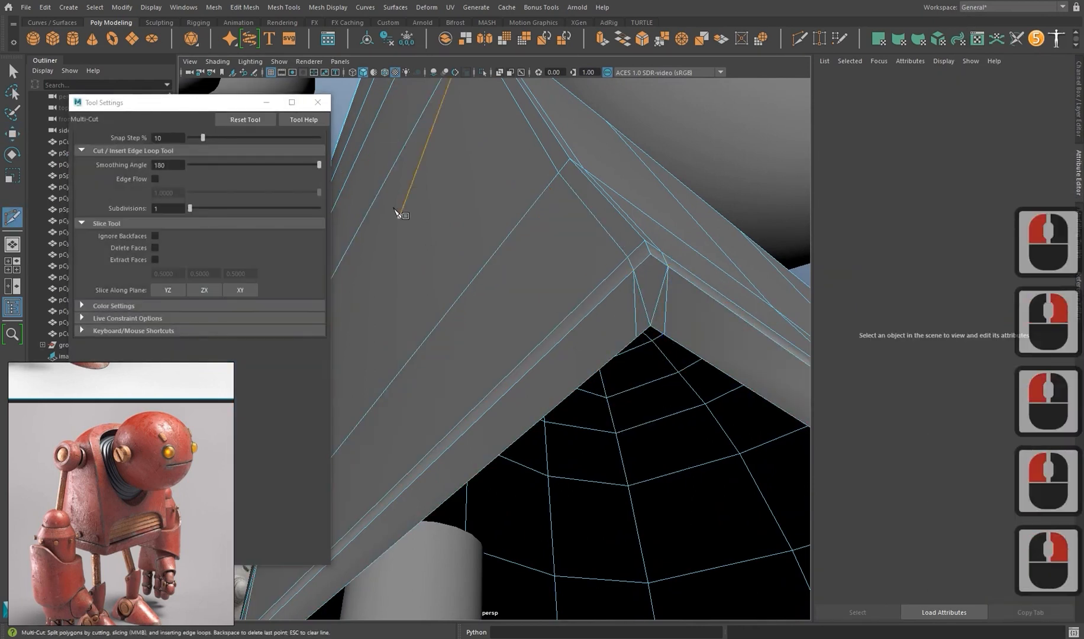
Close the Multi-Cut settings, delete the two leftover converging edges at this corner, and check it with smoothing.
{"action": "left_click", "coordinate": [317, 102]}
{"action": "key", "text": "w"}
{"action": "left_click", "coordinate": [646, 297]}
{"action": "left_click", "coordinate": [654, 300], "text": "shift"}
{"action": "key", "text": "Delete"}
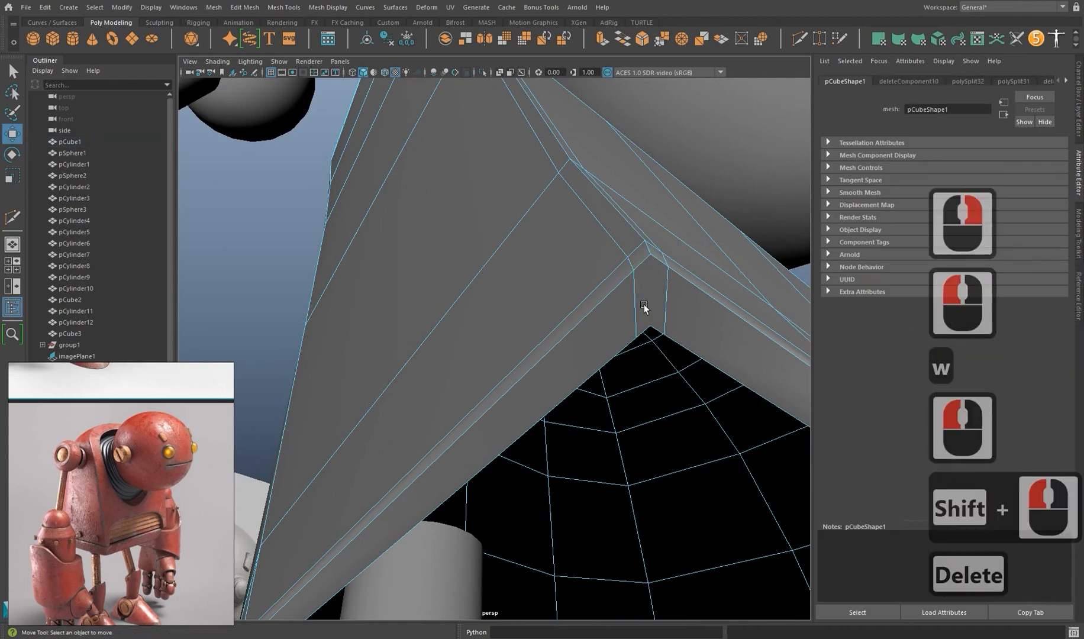
{"action": "key", "text": "3"}
{"action": "scroll", "coordinate": [653, 322], "scroll_direction": "down", "scroll_amount": 4}
{"action": "key", "text": "1"}
Cut a central edge from the body's outer front corner to the opening's inner corner and preview the smoothing.
{"action": "middle_click_drag", "start_coordinate": [653, 322], "coordinate": [634, 309], "text": "alt"}
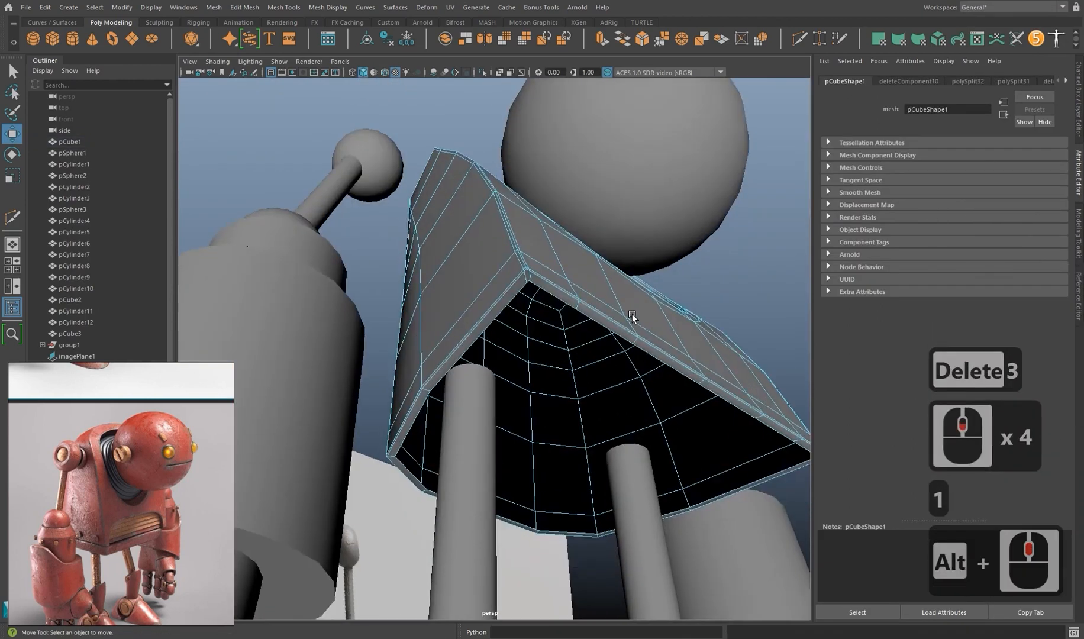
{"action": "left_click_drag", "start_coordinate": [633, 309], "coordinate": [634, 443], "text": "alt"}
{"action": "scroll", "coordinate": [634, 443], "scroll_direction": "up", "scroll_amount": 3}
{"action": "middle_click_drag", "start_coordinate": [633, 443], "coordinate": [559, 421], "text": "alt"}
{"action": "left_click_drag", "start_coordinate": [559, 421], "coordinate": [513, 344], "text": "alt"}
{"action": "middle_click_drag", "start_coordinate": [513, 343], "coordinate": [576, 284], "text": "alt"}
{"action": "right_click_drag", "start_coordinate": [576, 277], "coordinate": [517, 275], "text": "shift"}
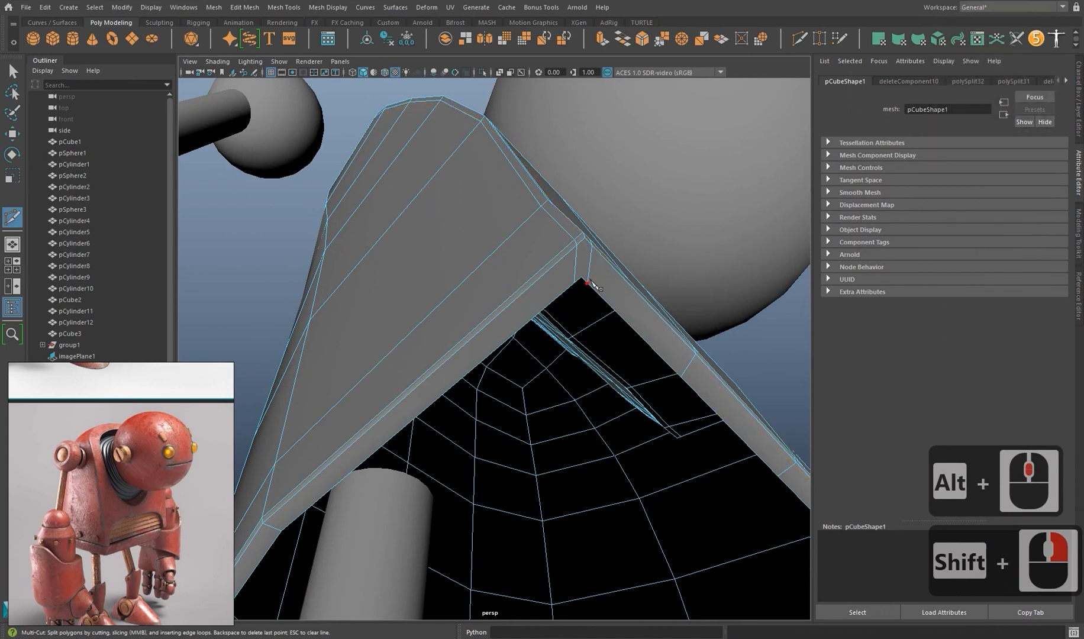
{"action": "middle_click_drag", "start_coordinate": [593, 285], "coordinate": [598, 292], "text": "alt"}
{"action": "right_click_drag", "start_coordinate": [599, 292], "coordinate": [606, 303], "text": "alt"}
{"action": "left_click", "coordinate": [596, 220]}
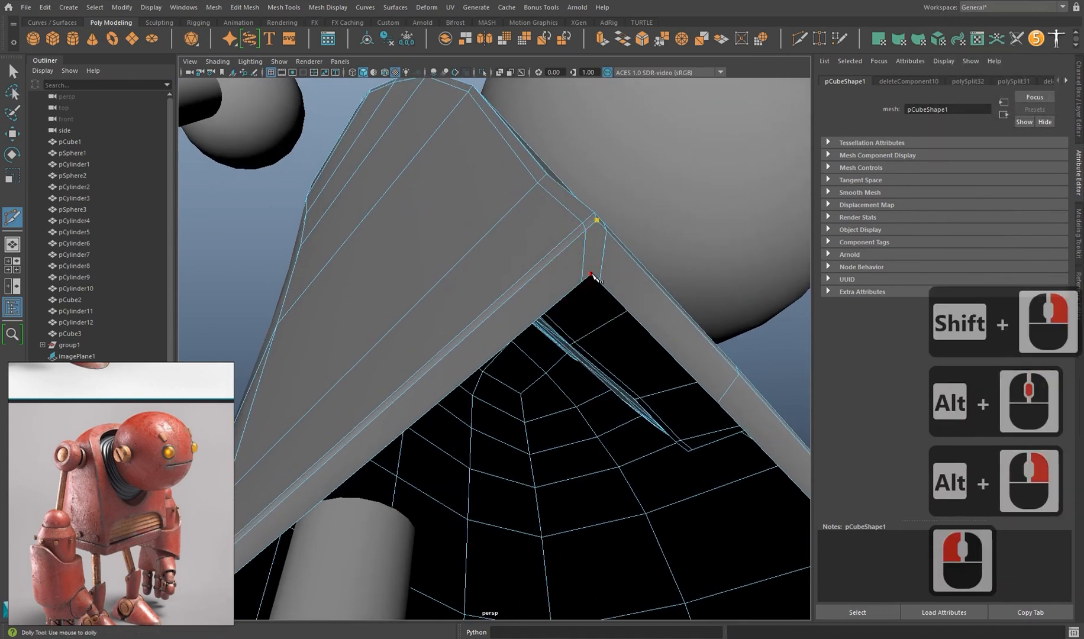
{"action": "left_click", "coordinate": [591, 275]}
{"action": "right_click", "coordinate": [602, 293]}
{"action": "key", "text": "3"}
{"action": "key", "text": "1"}
Cut a central edge across the rim at the opposite front corner of the body and insert an edge loop along the rim.
{"action": "left_click_drag", "start_coordinate": [603, 296], "coordinate": [521, 473], "text": "alt"}
{"action": "scroll", "coordinate": [484, 493], "scroll_direction": "down", "scroll_amount": 2}
{"action": "middle_click_drag", "start_coordinate": [521, 474], "coordinate": [440, 509], "text": "alt"}
{"action": "left_click", "coordinate": [381, 325]}
{"action": "left_click", "coordinate": [399, 297]}
{"action": "left_click", "coordinate": [453, 402]}
{"action": "left_click", "coordinate": [418, 331]}
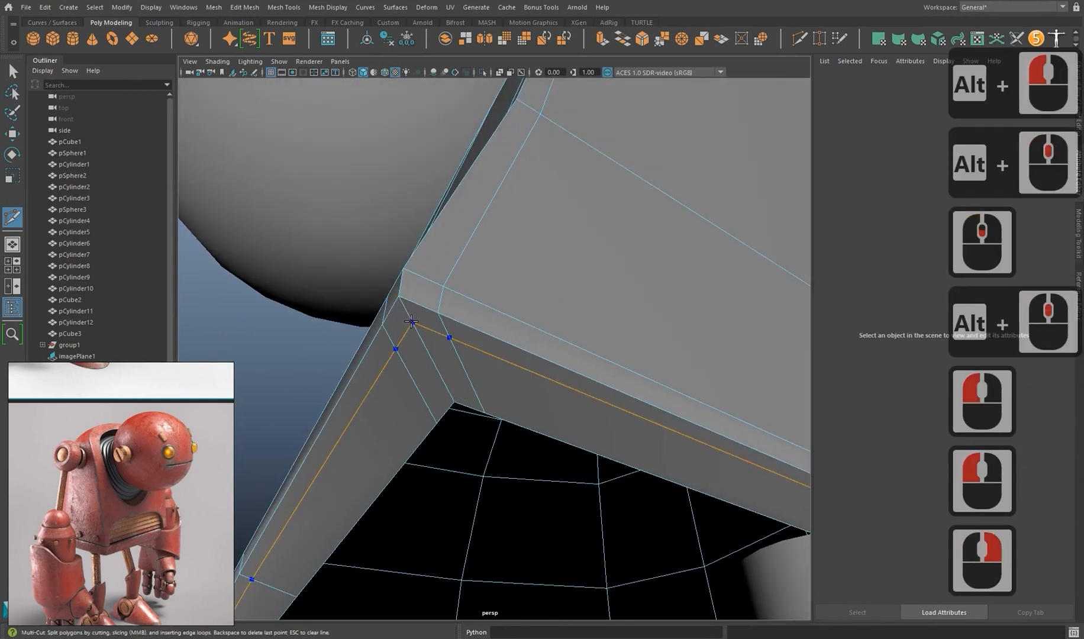
{"action": "left_click", "coordinate": [404, 306], "text": "ctrl"}
Preview the body with smoothing and examine its front corners and underside rim from several angles.
{"action": "key", "text": "3"}
{"action": "scroll", "coordinate": [465, 373], "scroll_direction": "down", "scroll_amount": 2, "text": "alt"}
{"action": "left_click_drag", "start_coordinate": [467, 375], "coordinate": [580, 433], "text": "alt"}
{"action": "middle_click_drag", "start_coordinate": [580, 433], "coordinate": [562, 390], "text": "alt"}
{"action": "left_click_drag", "start_coordinate": [562, 391], "coordinate": [535, 377], "text": "alt"}
{"action": "middle_click_drag", "start_coordinate": [535, 378], "coordinate": [515, 390], "text": "alt"}
{"action": "left_click_drag", "start_coordinate": [514, 390], "coordinate": [478, 347], "text": "alt"}
{"action": "scroll", "coordinate": [478, 346], "scroll_direction": "up", "scroll_amount": 2}
{"action": "middle_click_drag", "start_coordinate": [483, 348], "coordinate": [641, 358], "text": "alt"}
{"action": "left_click_drag", "start_coordinate": [641, 358], "coordinate": [541, 411], "text": "alt"}
{"action": "scroll", "coordinate": [537, 409], "scroll_direction": "down", "scroll_amount": 1}
{"action": "middle_click_drag", "start_coordinate": [537, 409], "coordinate": [547, 402], "text": "alt"}
{"action": "left_click_drag", "start_coordinate": [547, 402], "coordinate": [591, 450], "text": "alt"}
Insert a horizontal edge loop across the body's lower front in the side view and turn off the smooth preview.
{"action": "key", "text": "space"}
{"action": "key", "text": "space"}
{"action": "scroll", "coordinate": [551, 352], "scroll_direction": "up", "scroll_amount": 5}
{"action": "middle_click_drag", "start_coordinate": [550, 319], "coordinate": [547, 358], "text": "alt"}
{"action": "key", "text": "w"}
{"action": "scroll", "coordinate": [533, 353], "scroll_direction": "up", "scroll_amount": 1}
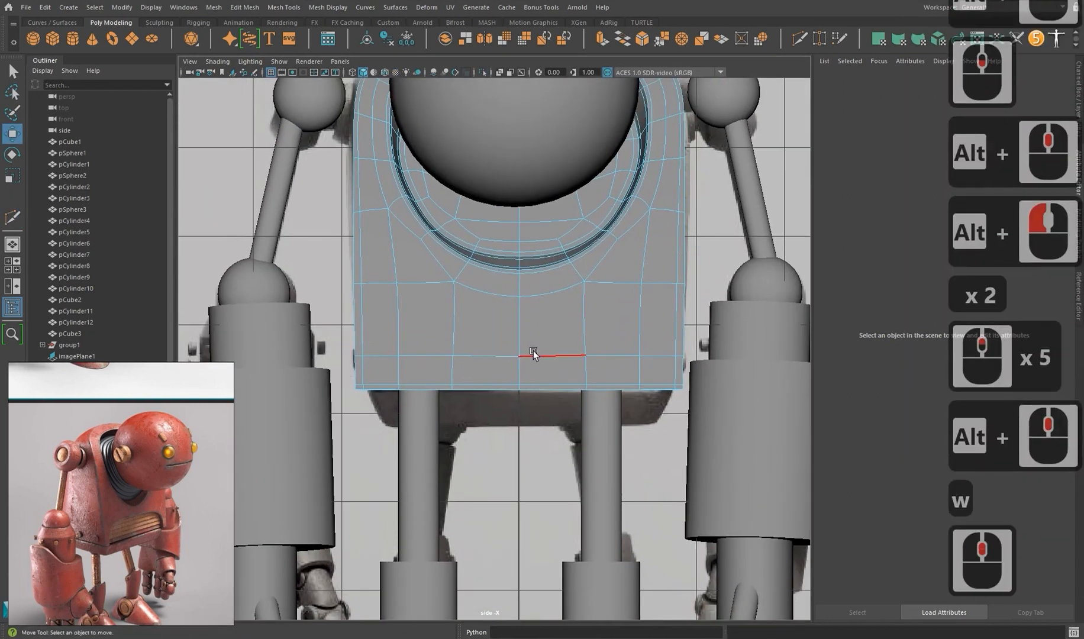
{"action": "right_click_drag", "start_coordinate": [444, 333], "coordinate": [461, 325], "text": "shift"}
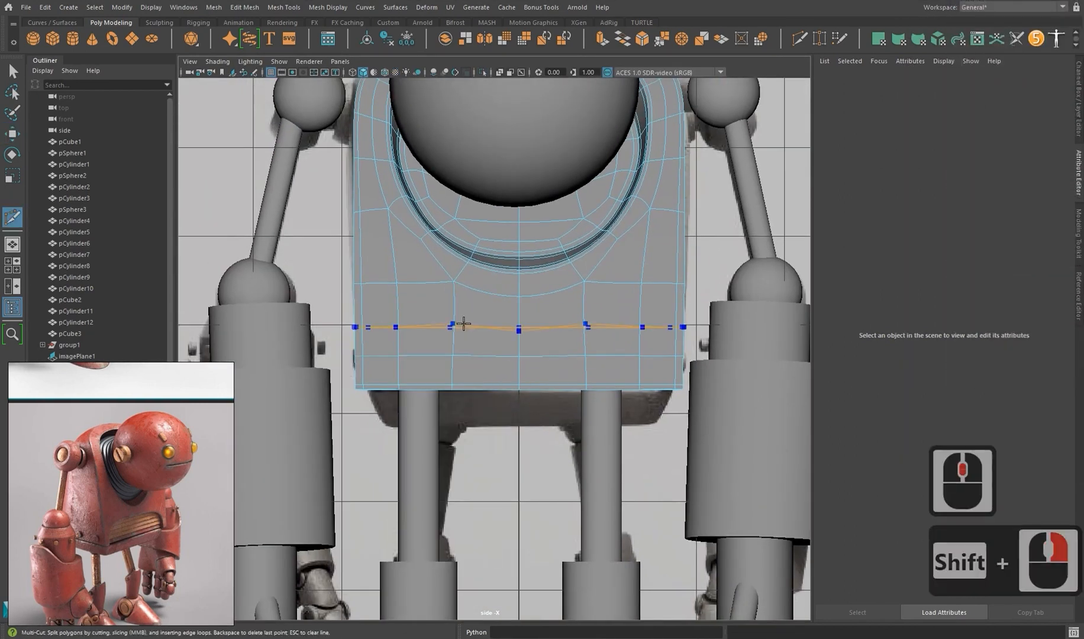
{"action": "key", "text": "1"}
{"action": "key", "text": "alt"}
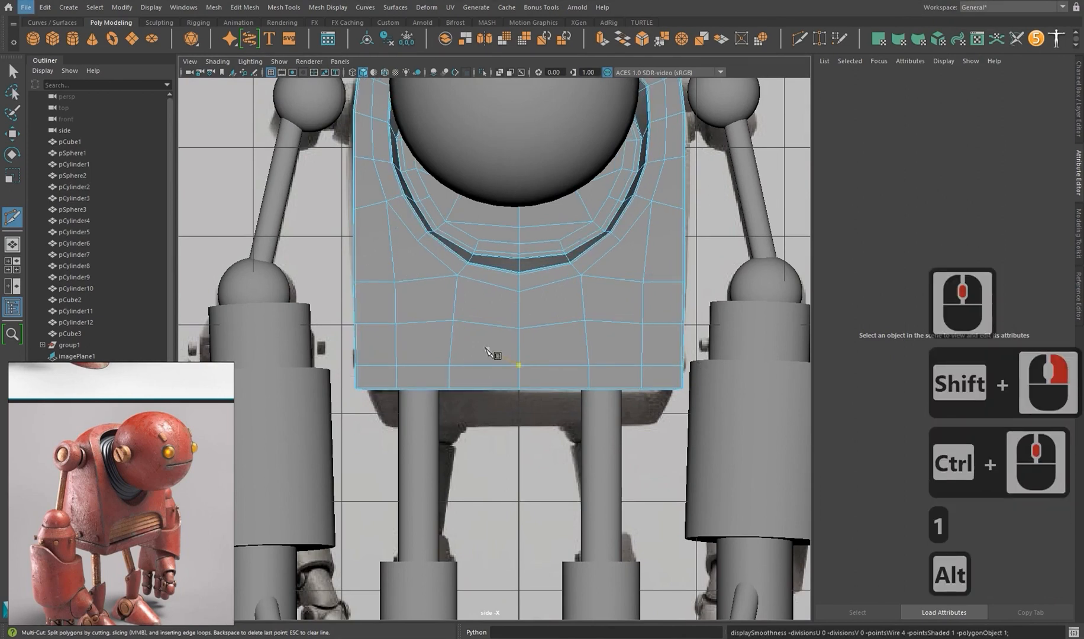
Enable X-Ray shading in the side view, isolate the body with the reference image, and show the body's vertices.
{"action": "mouse_move", "coordinate": [453, 315]}
{"action": "right_mouse_down"}
{"action": "mouse_move", "coordinate": [456, 280]}
{"action": "mouse_move", "coordinate": [453, 314]}
{"action": "right_mouse_up"}
{"action": "right_click_drag", "start_coordinate": [584, 332], "coordinate": [614, 318]}
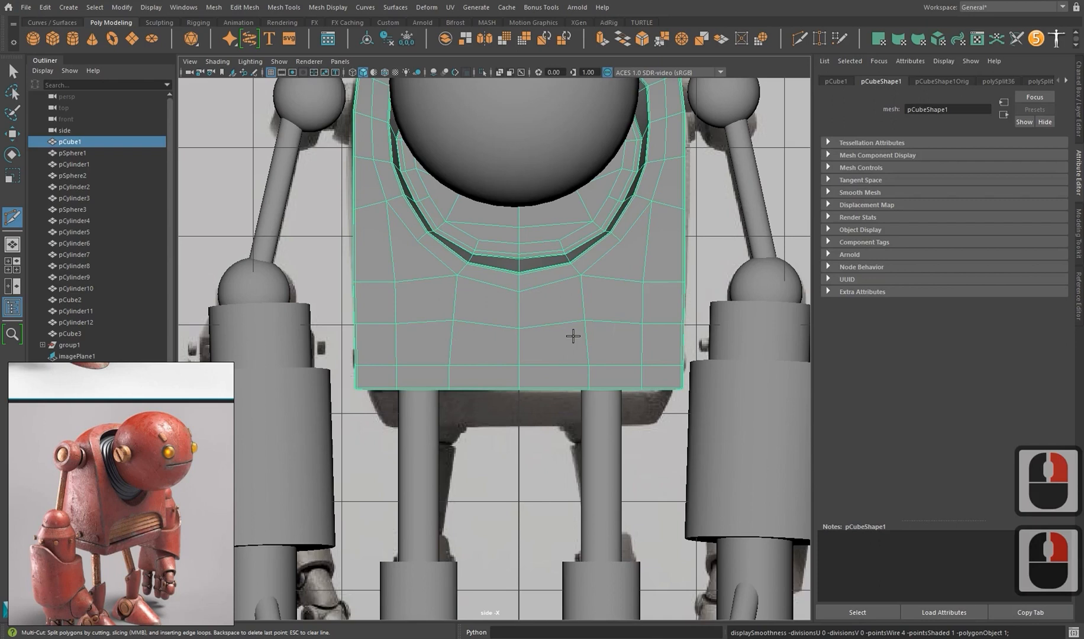
{"action": "left_click", "coordinate": [218, 61]}
{"action": "left_click", "coordinate": [230, 176]}
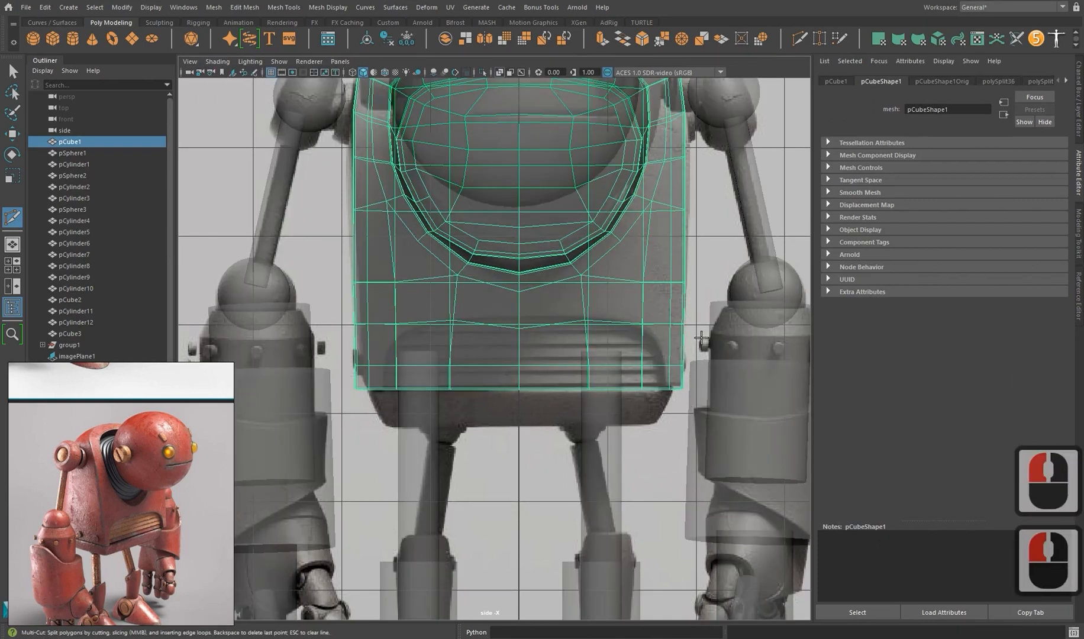
{"action": "left_click", "coordinate": [700, 339]}
{"action": "key", "text": "w"}
{"action": "left_click", "coordinate": [669, 362]}
{"action": "left_click", "coordinate": [669, 361], "text": "shift"}
{"action": "key", "text": "ctrl+1"}
{"action": "scroll", "coordinate": [650, 367], "scroll_direction": "up", "scroll_amount": 1}
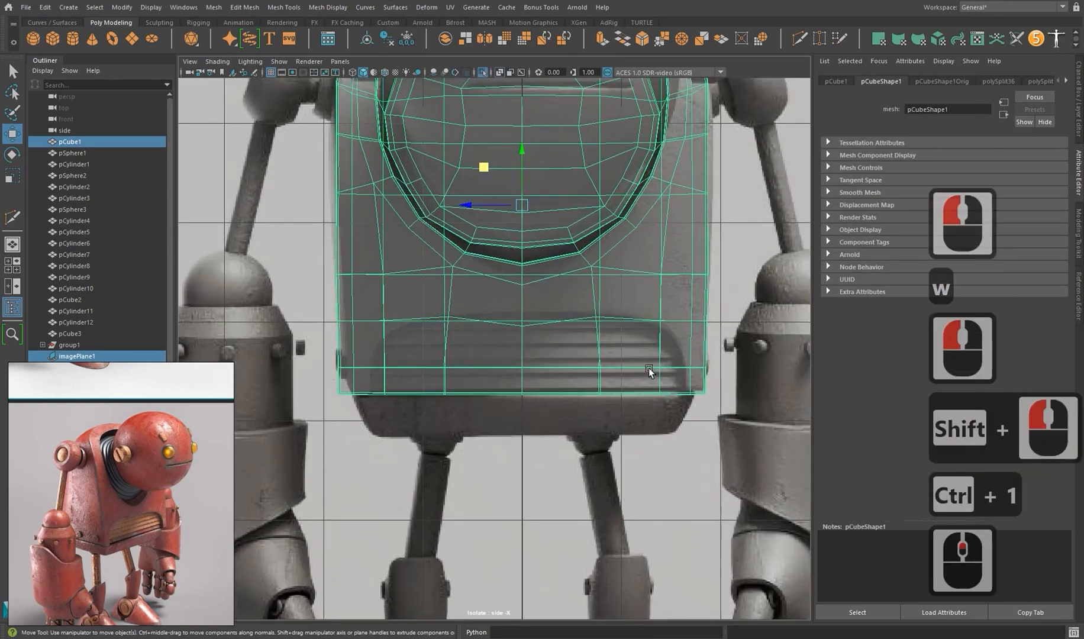
{"action": "middle_click_drag", "start_coordinate": [648, 367], "coordinate": [654, 345], "text": "alt"}
{"action": "right_click_drag", "start_coordinate": [435, 314], "coordinate": [385, 312]}
{"action": "scroll", "coordinate": [414, 338], "scroll_direction": "up", "scroll_amount": 2}
{"action": "middle_click_drag", "start_coordinate": [419, 342], "coordinate": [446, 338], "text": "alt"}
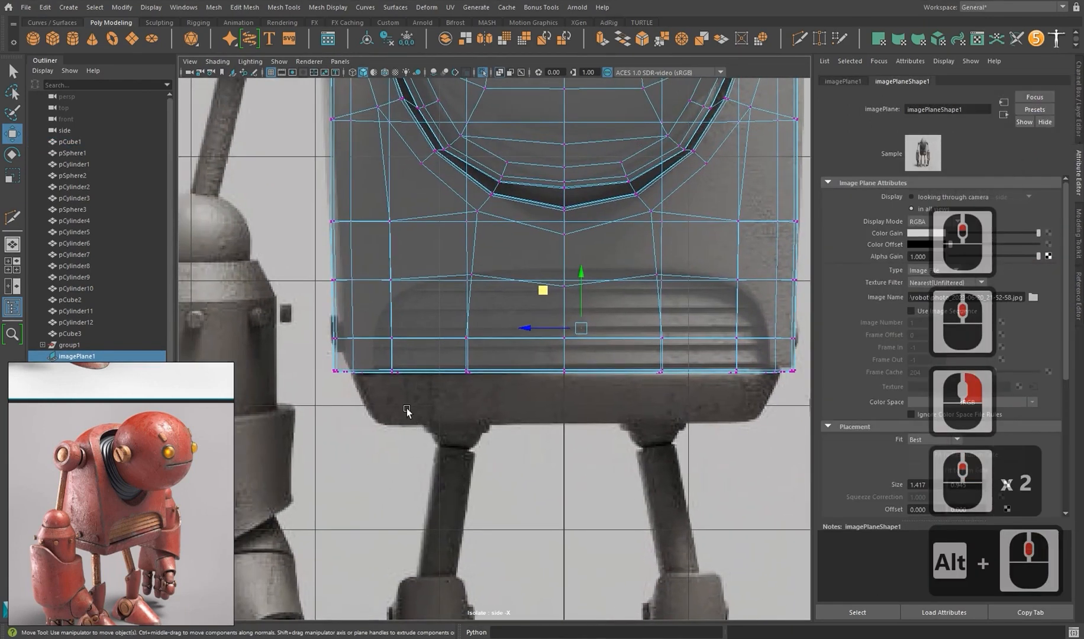
Detach the front of the body along the vertical edge loop on its sides and separate it into its own mesh.
{"action": "key", "text": "space"}
{"action": "key", "text": "space"}
{"action": "middle_click_drag", "start_coordinate": [678, 317], "coordinate": [532, 346], "text": "alt"}
{"action": "left_click_drag", "start_coordinate": [532, 346], "coordinate": [660, 362], "text": "alt"}
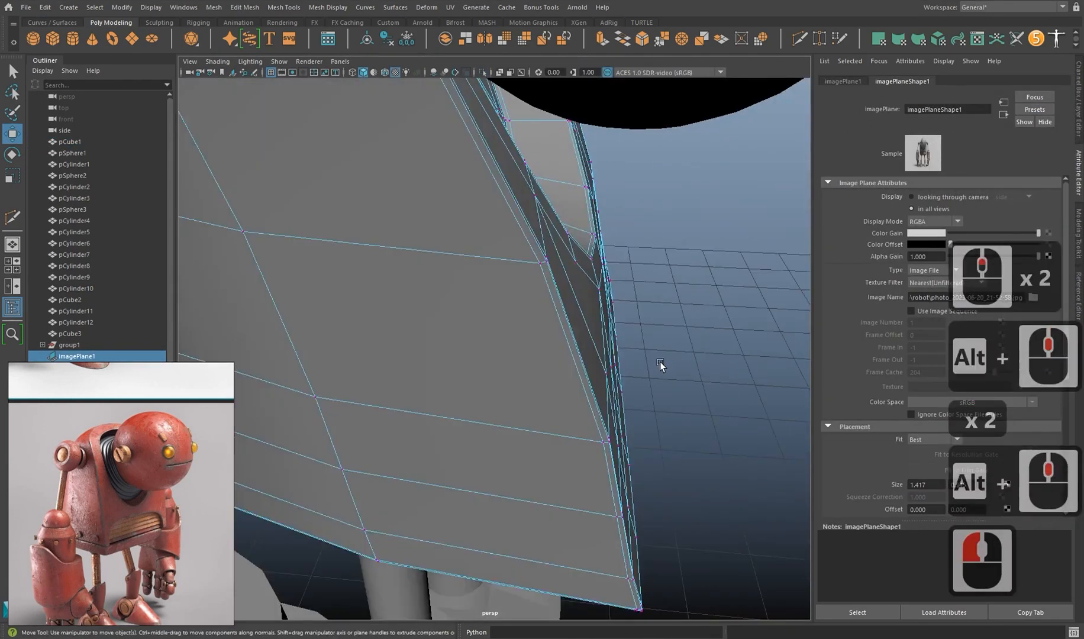
{"action": "scroll", "coordinate": [659, 362], "scroll_direction": "down", "scroll_amount": 2}
{"action": "middle_click_drag", "start_coordinate": [660, 362], "coordinate": [687, 353], "text": "alt"}
{"action": "left_click_drag", "start_coordinate": [686, 353], "coordinate": [535, 254], "text": "alt"}
{"action": "right_click_drag", "start_coordinate": [536, 250], "coordinate": [531, 224]}
{"action": "double_click", "coordinate": [512, 246]}
{"action": "mouse_move", "coordinate": [541, 299]}
{"action": "left_mouse_down", "text": "alt"}
{"action": "mouse_move", "coordinate": [492, 240]}
{"action": "mouse_move", "coordinate": [524, 300]}
{"action": "mouse_move", "coordinate": [537, 288]}
{"action": "left_mouse_up", "text": "alt"}
{"action": "right_click_drag", "start_coordinate": [536, 284], "coordinate": [513, 459], "text": "shift"}
{"action": "right_click_drag", "start_coordinate": [544, 307], "coordinate": [539, 333]}
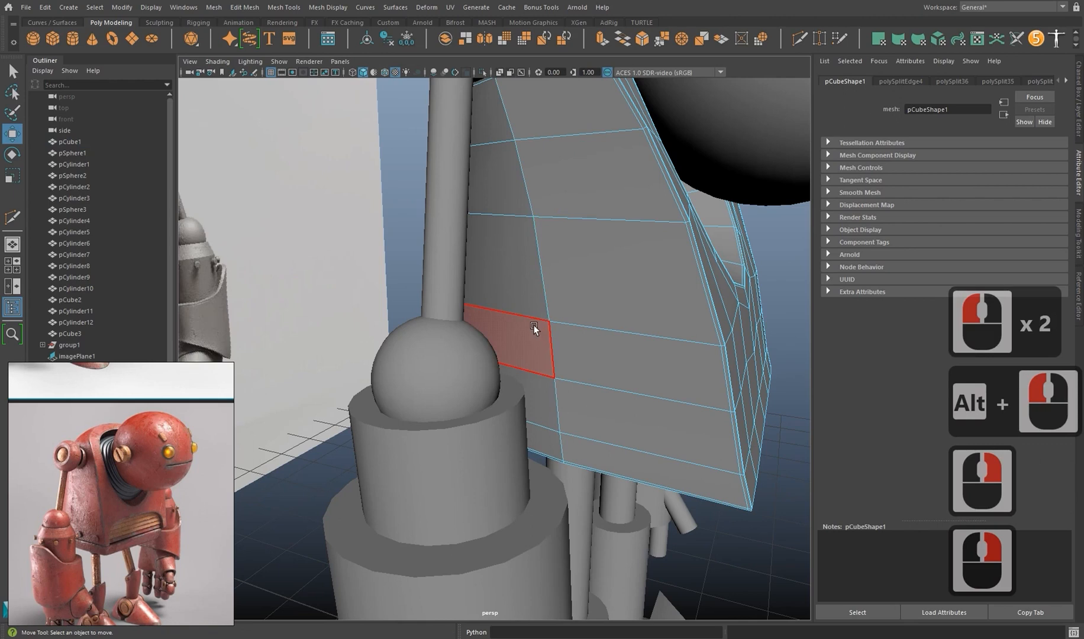
{"action": "right_click_drag", "start_coordinate": [549, 283], "coordinate": [537, 494]}
Isolate the separated front section together with the reference image in the side view.
{"action": "left_click", "coordinate": [616, 394]}
{"action": "left_click", "coordinate": [383, 338], "text": "ctrl"}
{"action": "key", "text": "ctrl+1"}
{"action": "key", "text": "ctrl+1"}
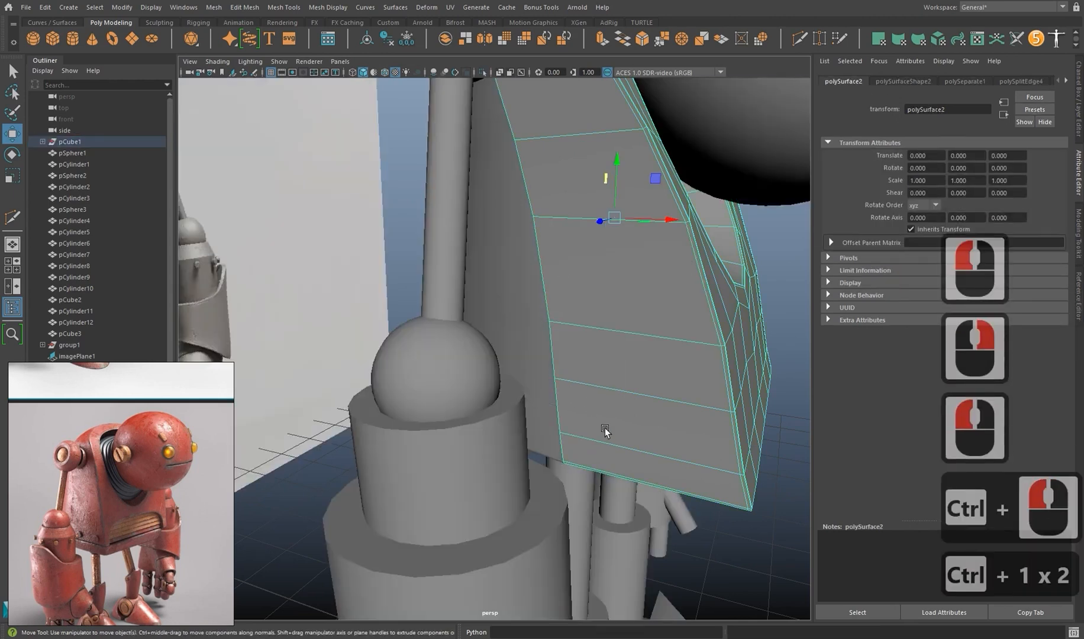
{"action": "key", "text": "space"}
{"action": "key", "text": "space"}
{"action": "left_click", "coordinate": [666, 359]}
{"action": "left_click", "coordinate": [755, 524], "text": "shift"}
{"action": "key", "text": "ctrl+1"}
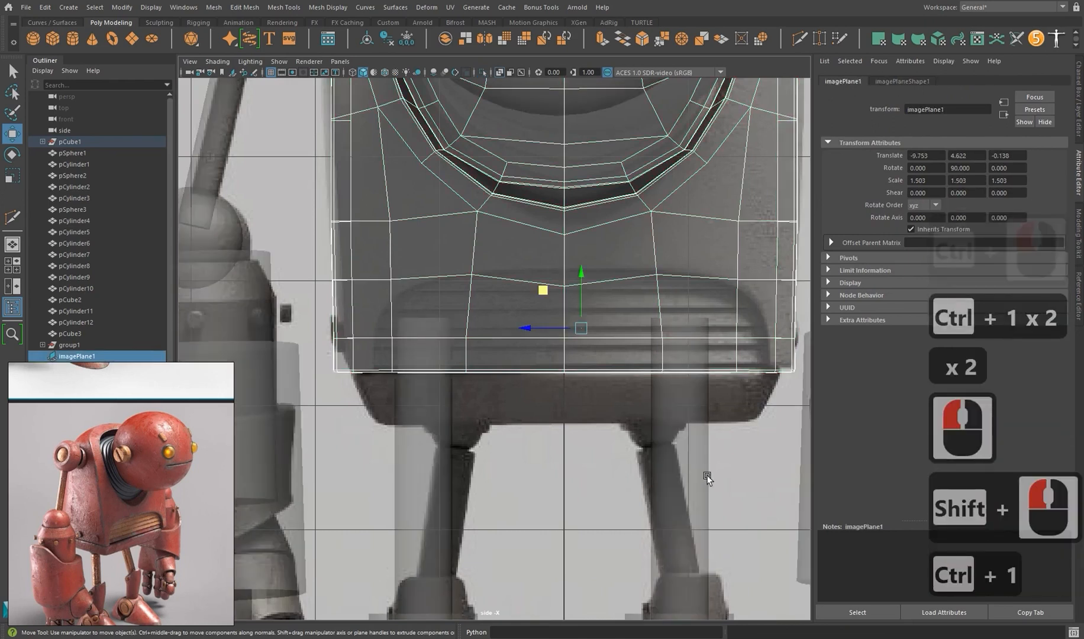
{"action": "key", "text": "ctrl+1"}
{"action": "key", "text": "space"}
{"action": "key", "text": "space"}
Move the front section's lower vertices onto the vent's upper and side outline in the reference image.
{"action": "middle_click_drag", "start_coordinate": [523, 411], "coordinate": [567, 410], "text": "alt"}
{"action": "scroll", "coordinate": [559, 397], "scroll_direction": "up", "scroll_amount": 1}
{"action": "right_click_drag", "start_coordinate": [417, 329], "coordinate": [376, 329]}
{"action": "left_click", "coordinate": [622, 276]}
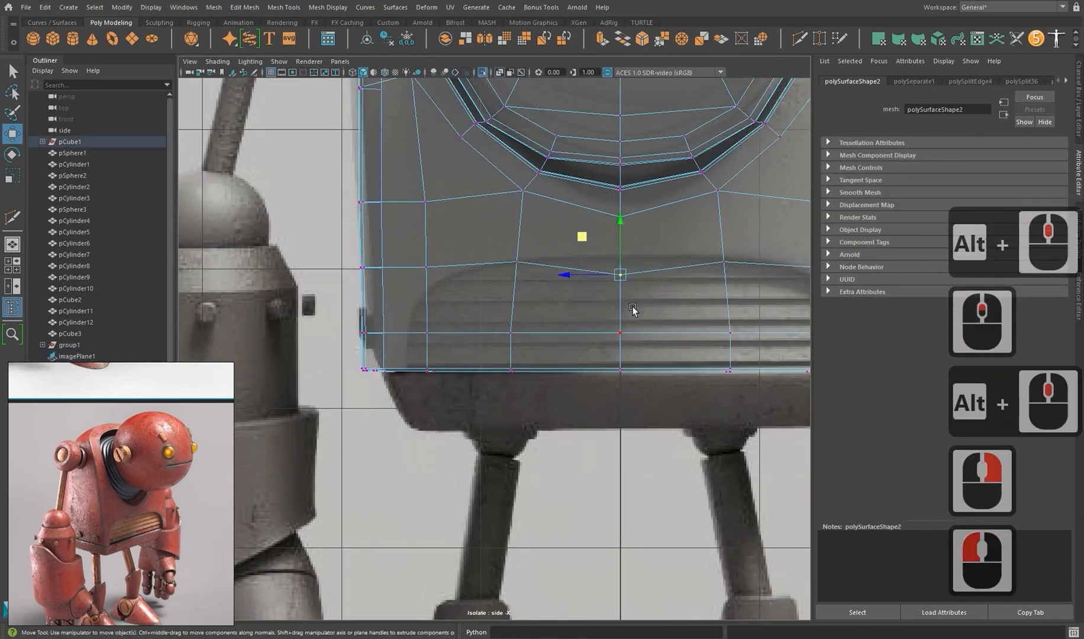
{"action": "left_click_drag", "start_coordinate": [622, 236], "coordinate": [623, 236]}
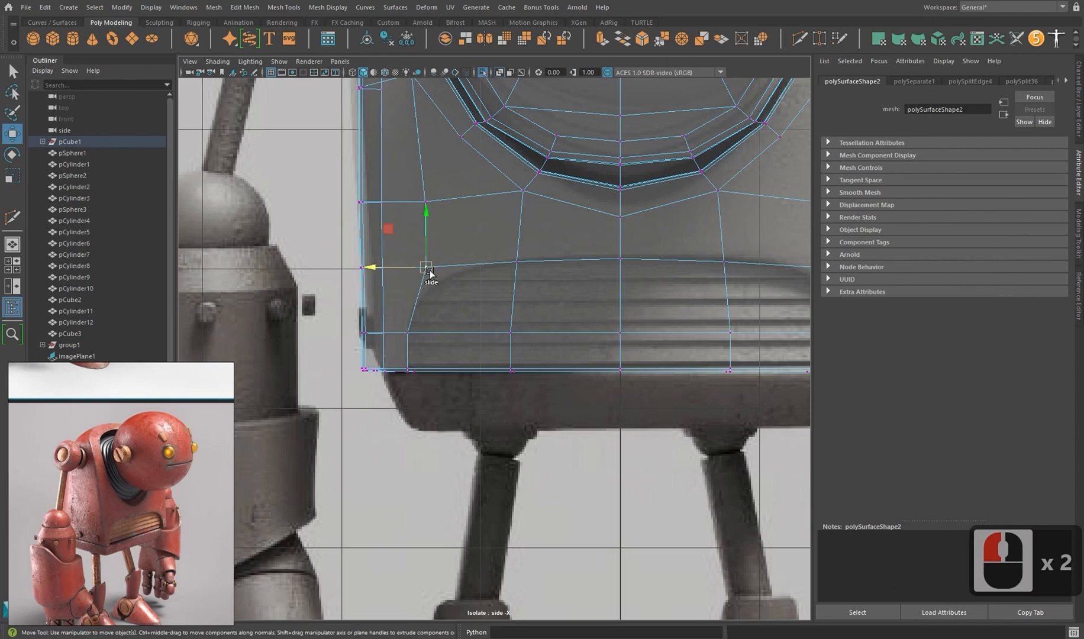
Set a sliding transform constraint for the Move tool and shift the vent's upper corner vertex inward along the reference outline.
{"action": "right_click_drag", "start_coordinate": [430, 271], "coordinate": [409, 332], "text": "ctrl+shift"}
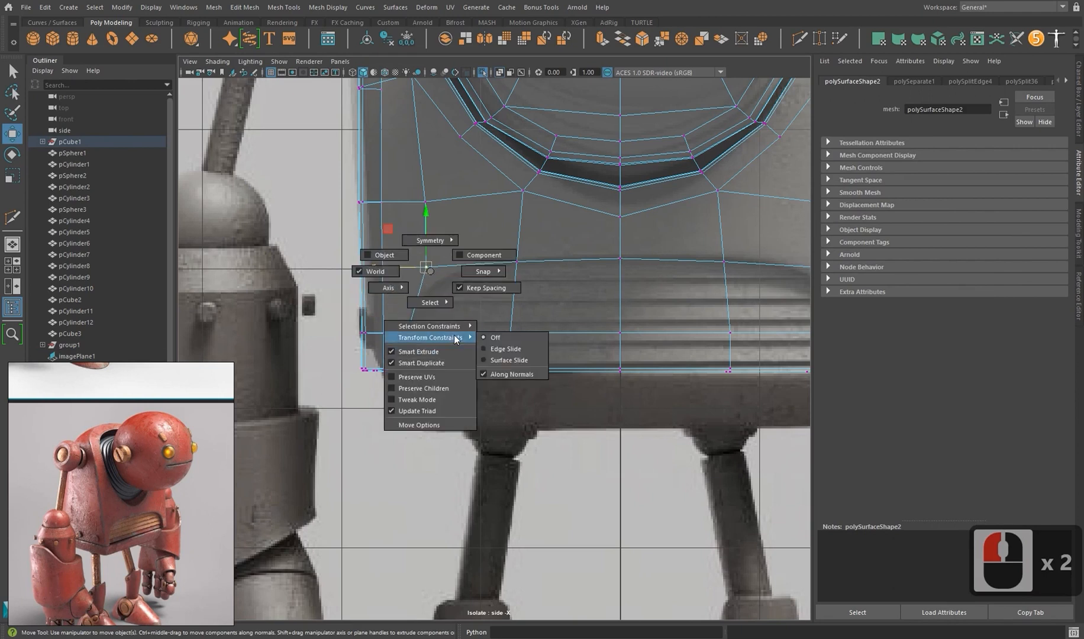
{"action": "left_click_drag", "start_coordinate": [496, 358], "coordinate": [498, 350]}
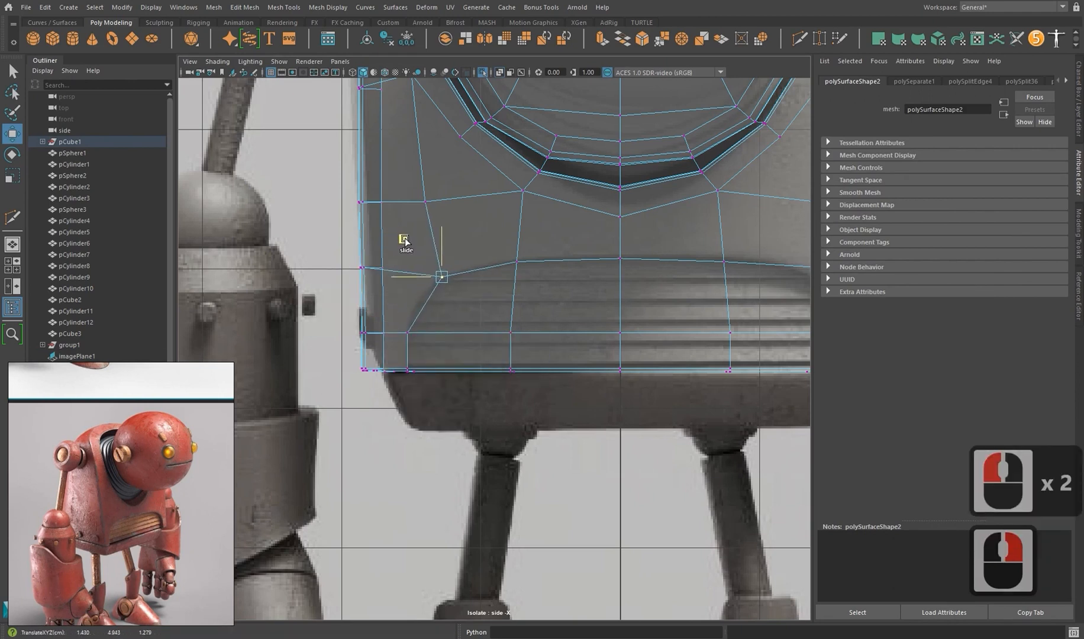
{"action": "key", "text": "3"}
{"action": "key", "text": "1"}
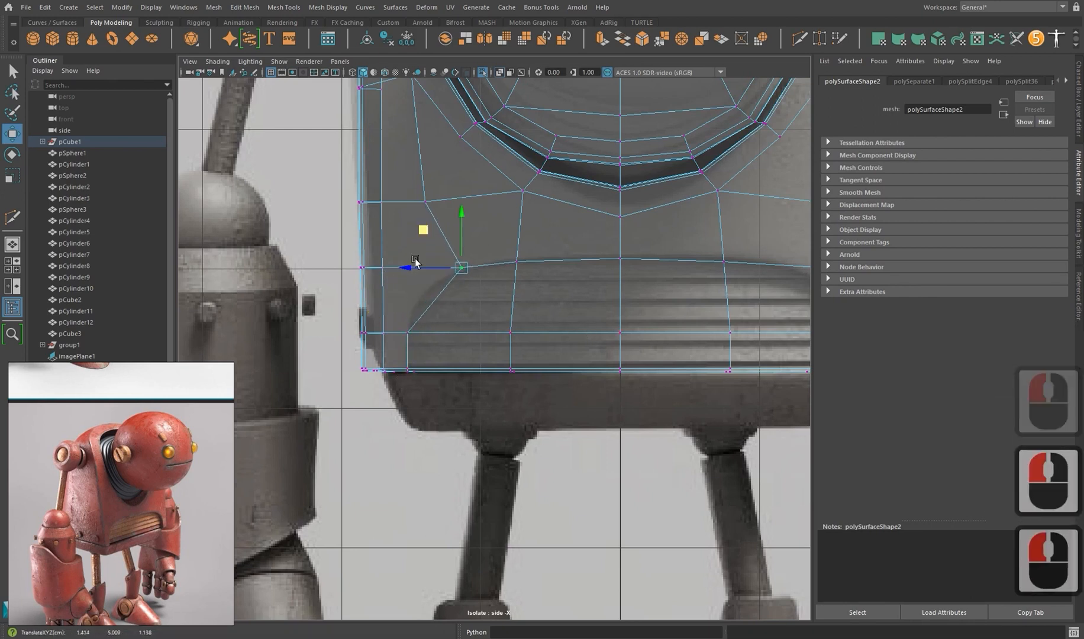
Insert another horizontal edge loop through the vent area, fit its corner vertex to the rounded outline, and preview the smoothing.
{"action": "right_click", "coordinate": [335, 298]}
{"action": "middle_click", "coordinate": [431, 300], "text": "ctrl"}
{"action": "key", "text": "w"}
{"action": "left_click", "coordinate": [435, 301]}
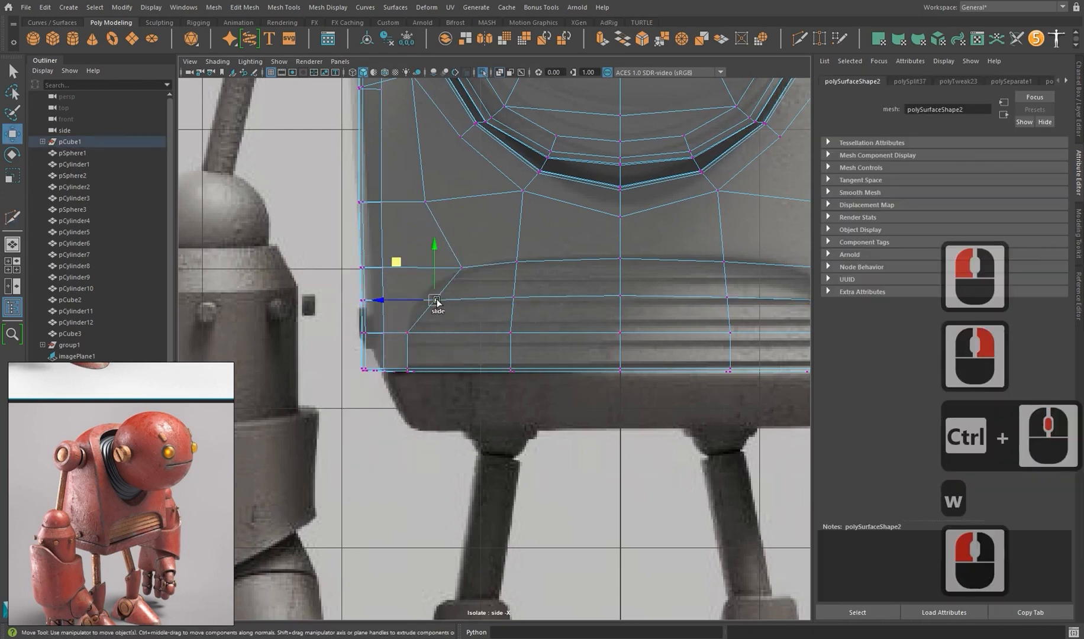
{"action": "middle_click_drag", "start_coordinate": [409, 267], "coordinate": [451, 325], "text": "alt"}
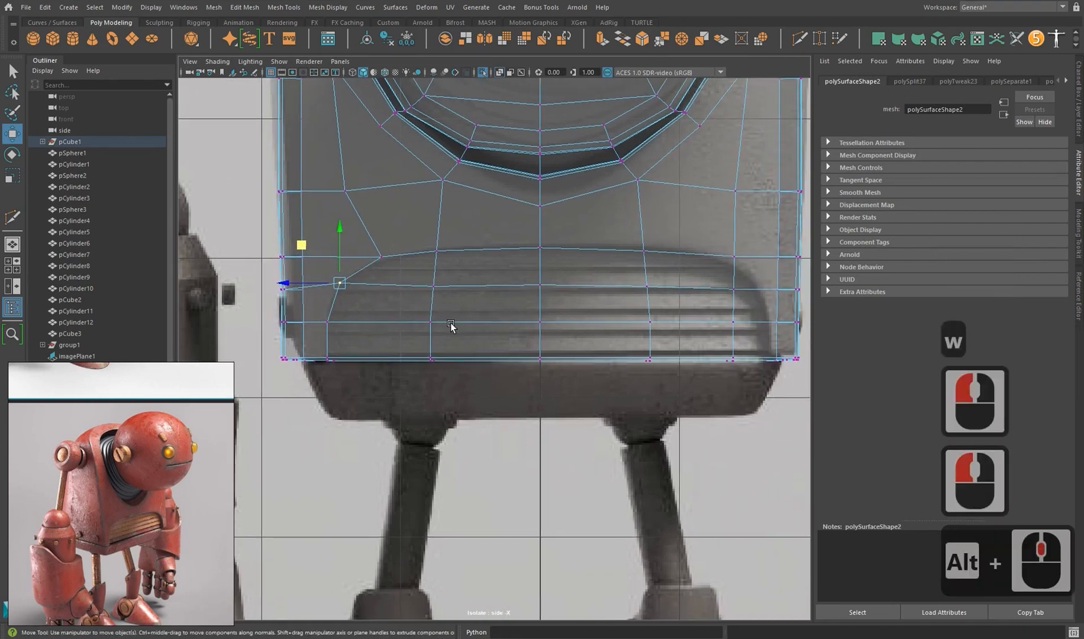
{"action": "middle_click_drag", "start_coordinate": [702, 350], "coordinate": [741, 361], "text": "alt"}
{"action": "key", "text": "3"}
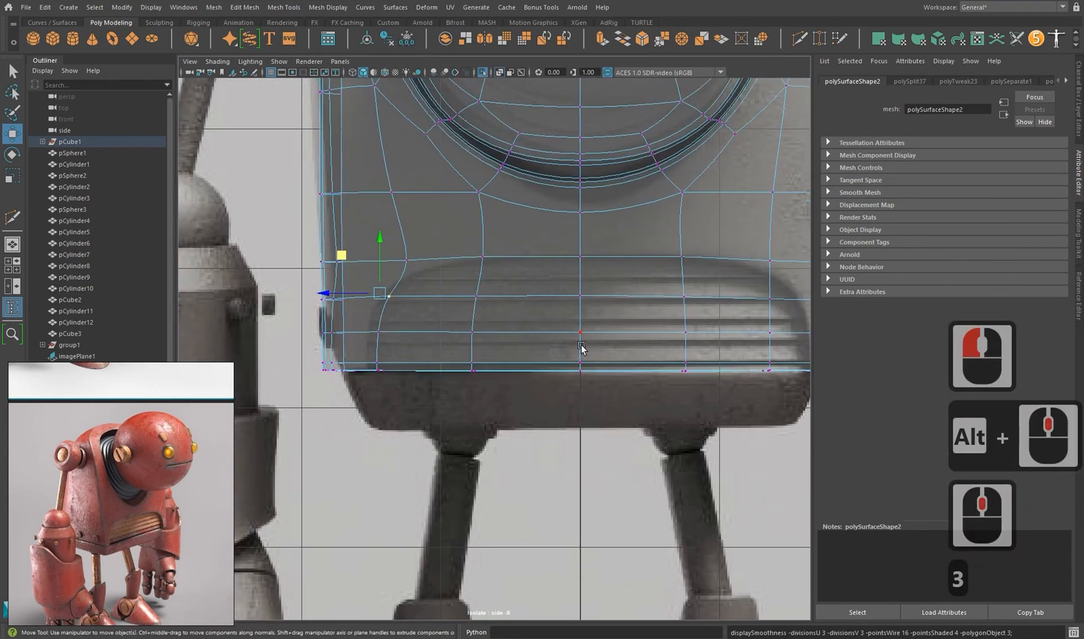
Delete the six faces covering the left half of the vent and turn off the smooth preview.
{"action": "right_click_drag", "start_coordinate": [452, 299], "coordinate": [447, 323]}
{"action": "left_click", "coordinate": [447, 283]}
{"action": "left_click", "coordinate": [447, 310], "text": "shift"}
{"action": "left_click", "coordinate": [445, 343], "text": "shift"}
{"action": "left_click", "coordinate": [515, 289], "text": "shift"}
{"action": "left_click", "coordinate": [516, 313], "text": "shift"}
{"action": "left_click", "coordinate": [517, 340], "text": "shift"}
{"action": "key", "text": "Delete"}
{"action": "key", "text": "1"}
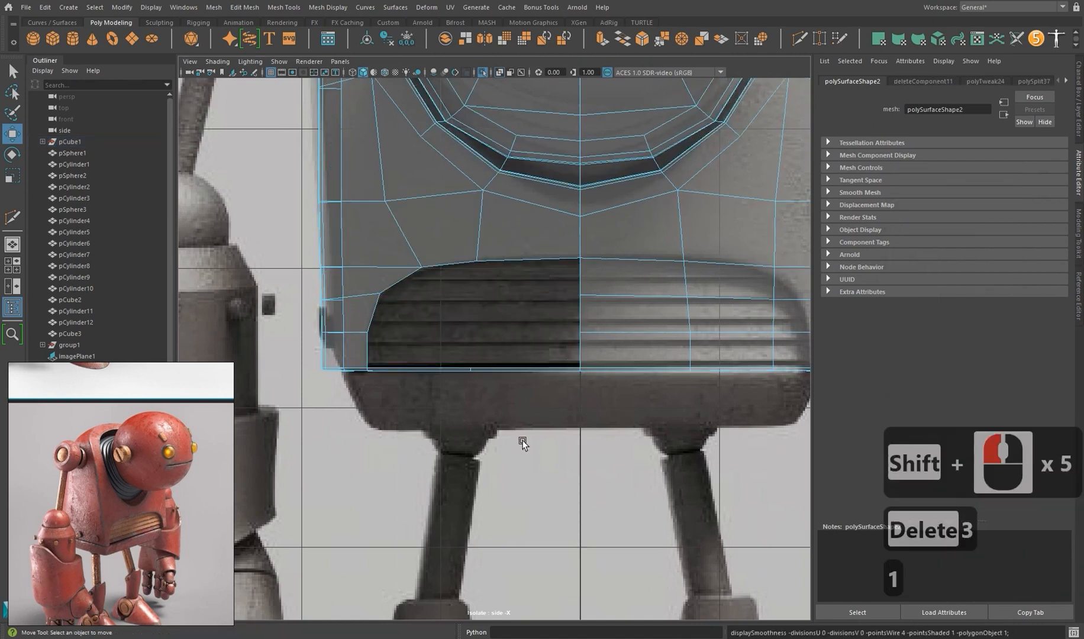
Delete the leftover rim faces below the vent opening and snap the bottom vertices in line with the opening's side.
{"action": "left_click_drag", "start_coordinate": [521, 439], "coordinate": [430, 350]}
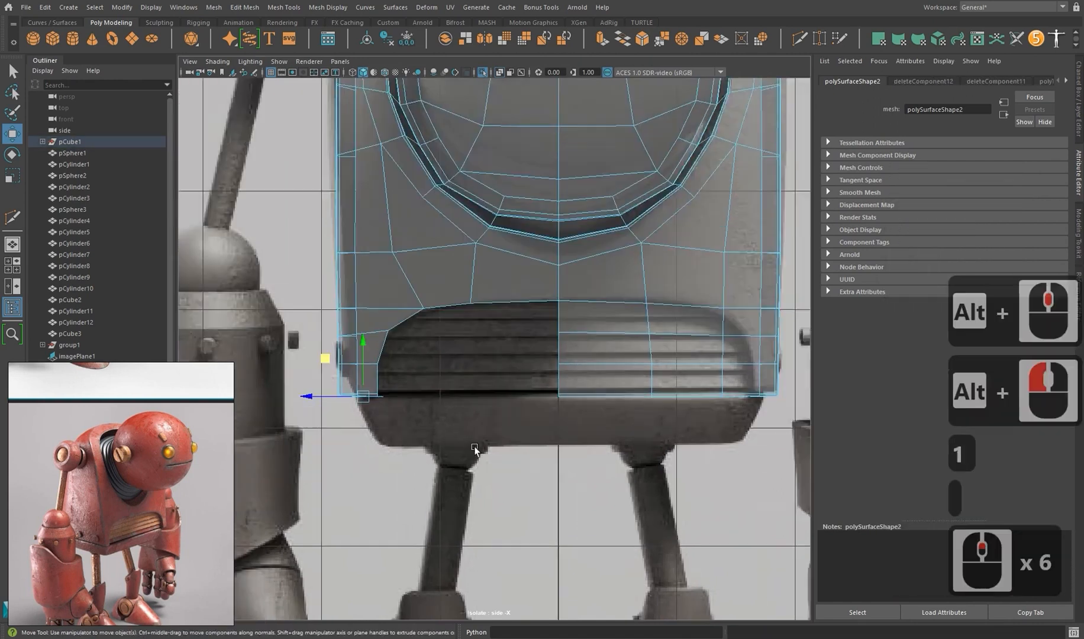
{"action": "scroll", "coordinate": [420, 388], "scroll_direction": "up", "scroll_amount": 4}
{"action": "right_click_drag", "start_coordinate": [422, 245], "coordinate": [381, 245]}
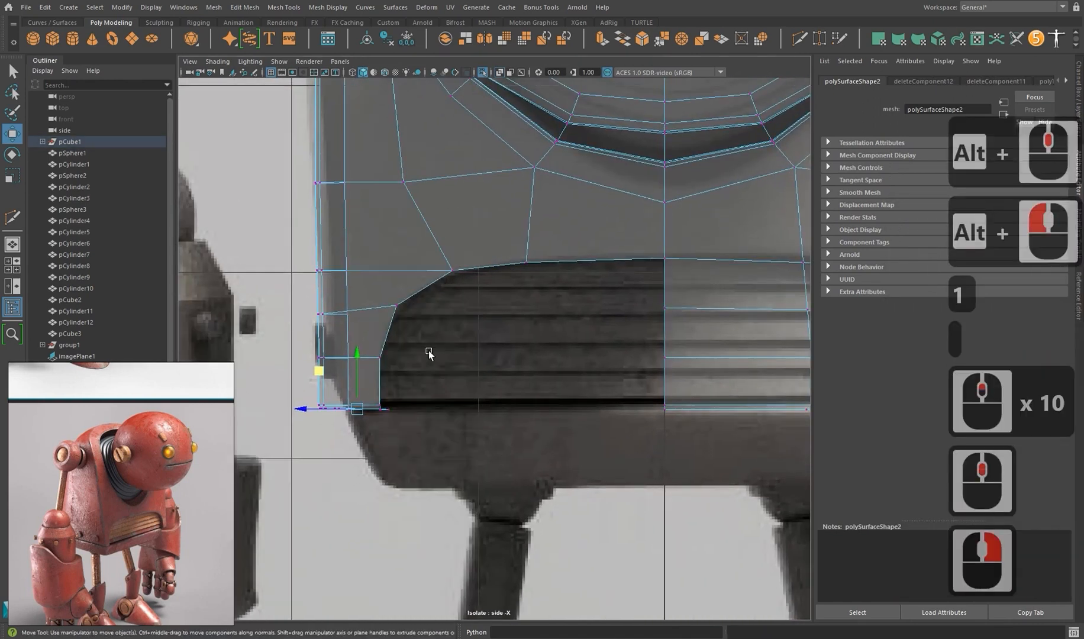
{"action": "left_click_drag", "start_coordinate": [430, 368], "coordinate": [384, 442]}
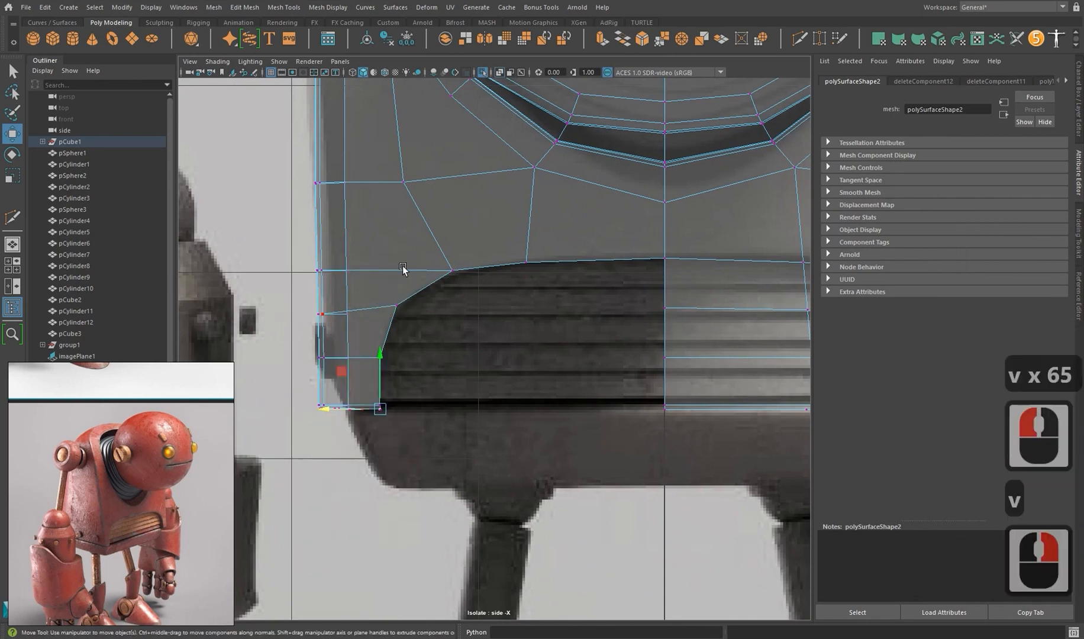
Detach the front section along its vertical centre line, delete the half without the vent cutout, and preview the smoothing.
{"action": "right_click_drag", "start_coordinate": [403, 266], "coordinate": [458, 251]}
{"action": "scroll", "coordinate": [542, 413], "scroll_direction": "down", "scroll_amount": 6}
{"action": "middle_click_drag", "start_coordinate": [541, 413], "coordinate": [509, 406], "text": "alt"}
{"action": "right_click_drag", "start_coordinate": [519, 276], "coordinate": [521, 247]}
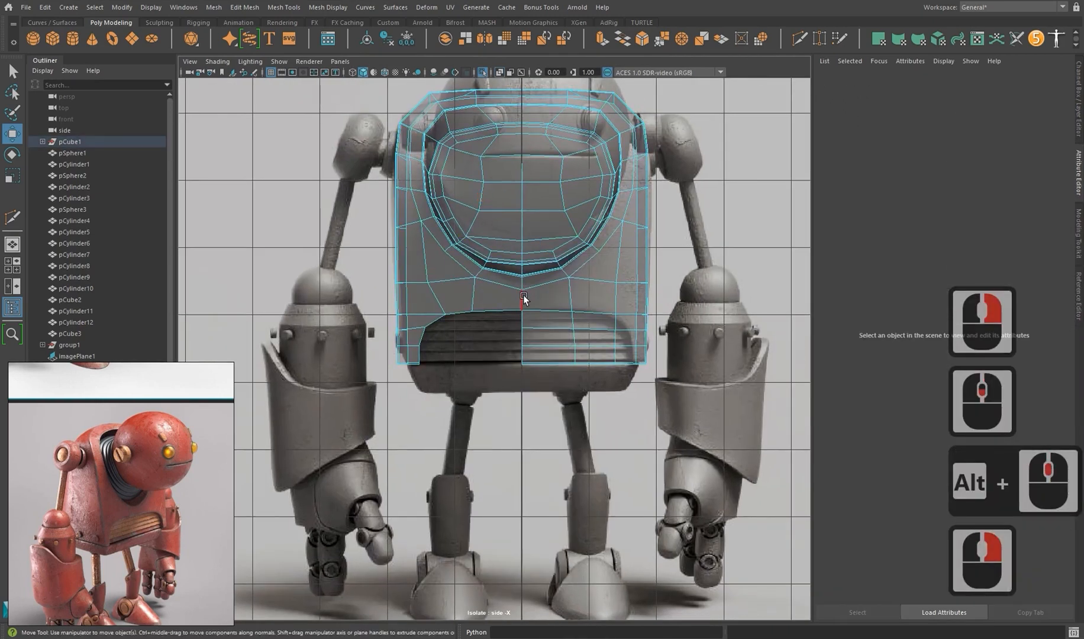
{"action": "double_click", "coordinate": [524, 297]}
{"action": "right_click_drag", "start_coordinate": [524, 297], "coordinate": [527, 470], "text": "shift"}
{"action": "right_click_drag", "start_coordinate": [561, 326], "coordinate": [571, 344]}
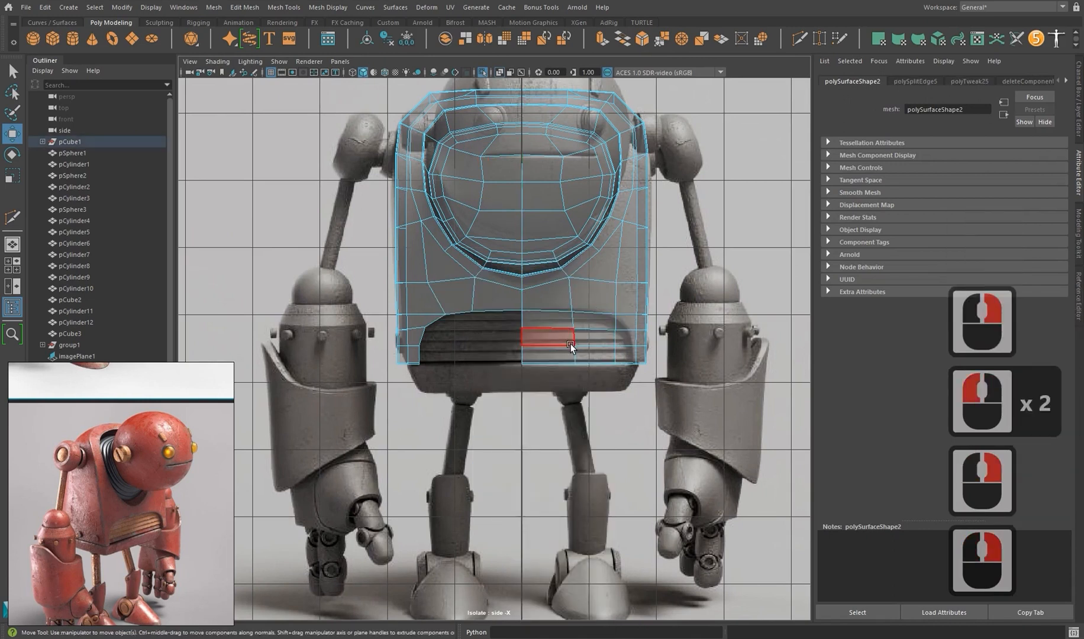
{"action": "double_click", "coordinate": [570, 343]}
{"action": "key", "text": "Delete"}
{"action": "scroll", "coordinate": [550, 328], "scroll_direction": "up", "scroll_amount": 3}
{"action": "key", "text": "3"}
{"action": "mouse_move", "coordinate": [536, 319]}
{"action": "middle_mouse_down", "text": "alt"}
{"action": "mouse_move", "coordinate": [566, 368]}
{"action": "mouse_move", "coordinate": [545, 311]}
{"action": "middle_mouse_up", "text": "alt"}
{"action": "scroll", "coordinate": [546, 312], "scroll_direction": "up", "scroll_amount": 4}
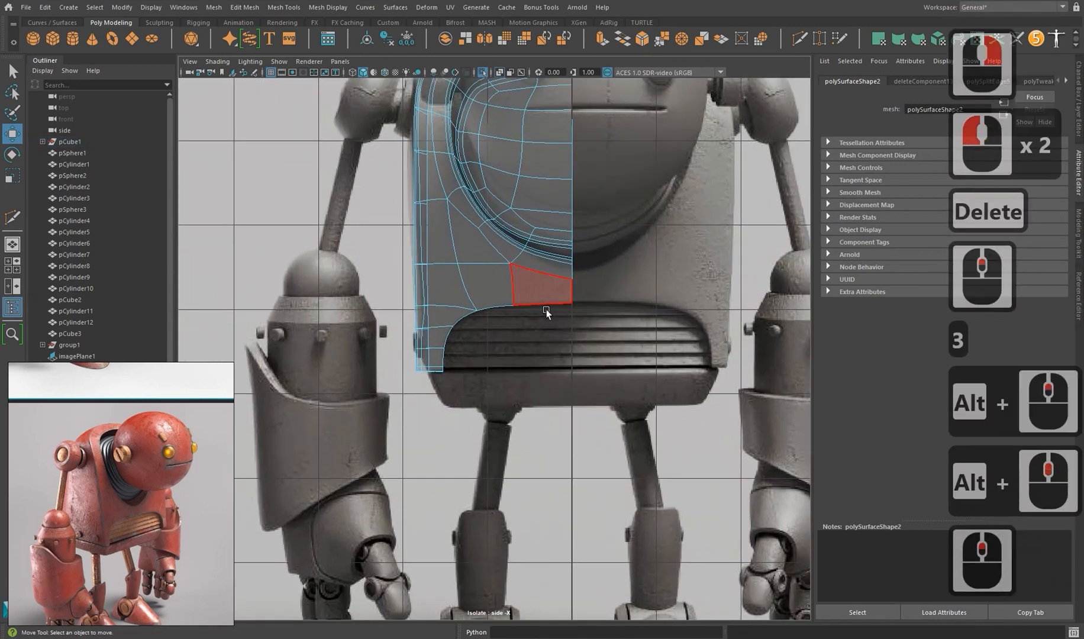
Mirror the remaining half of the front section across the world Z axis with Cut Geometry off.
{"action": "right_click_drag", "start_coordinate": [539, 278], "coordinate": [572, 262]}
{"action": "key", "text": "1"}
{"action": "key", "text": "space"}
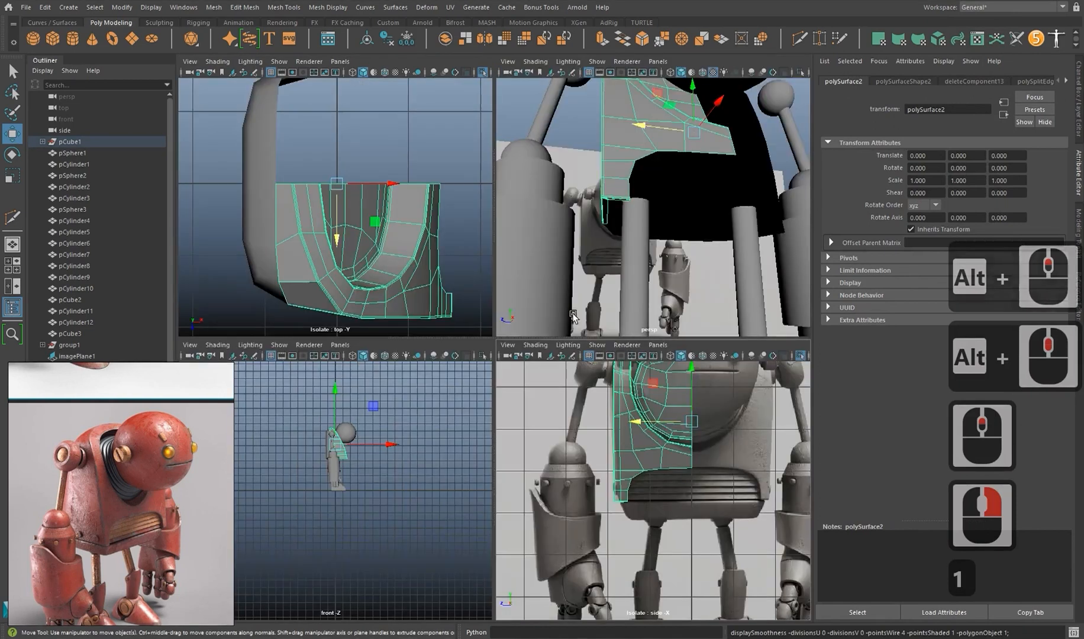
{"action": "key", "text": "space"}
{"action": "key", "text": "1"}
{"action": "middle_click_drag", "start_coordinate": [562, 400], "coordinate": [562, 428], "text": "alt"}
{"action": "left_click_drag", "start_coordinate": [562, 429], "coordinate": [493, 338], "text": "alt"}
{"action": "right_click_drag", "start_coordinate": [491, 335], "coordinate": [486, 461], "text": "shift"}
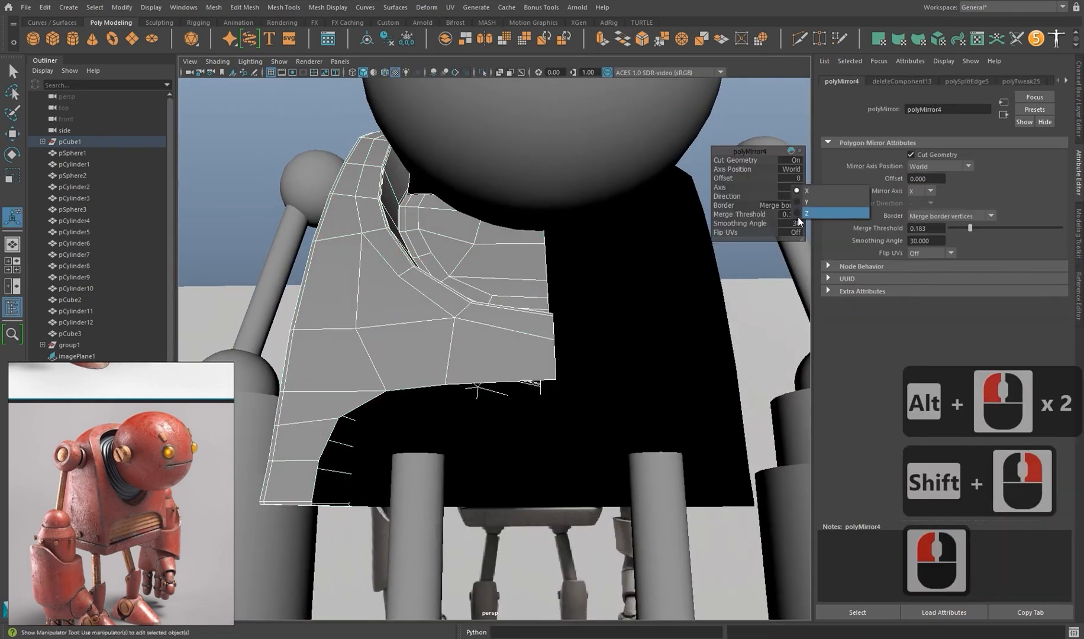
{"action": "left_click", "coordinate": [806, 213]}
{"action": "left_click", "coordinate": [796, 160]}
Examine the mirrored front section and its vent opening with smoothing from below.
{"action": "scroll", "coordinate": [637, 316], "scroll_direction": "down", "scroll_amount": 3}
{"action": "left_click_drag", "start_coordinate": [637, 317], "coordinate": [592, 367], "text": "alt"}
{"action": "scroll", "coordinate": [532, 331], "scroll_direction": "up", "scroll_amount": 3}
{"action": "middle_click_drag", "start_coordinate": [449, 283], "coordinate": [375, 358], "text": "alt"}
{"action": "left_click_drag", "start_coordinate": [375, 358], "coordinate": [450, 378], "text": "alt"}
{"action": "key", "text": "3"}
{"action": "middle_click_drag", "start_coordinate": [564, 467], "coordinate": [600, 376], "text": "alt"}
{"action": "mouse_move", "coordinate": [601, 376]}
{"action": "left_mouse_down", "text": "alt"}
{"action": "mouse_move", "coordinate": [582, 343]}
{"action": "mouse_move", "coordinate": [592, 367]}
{"action": "left_mouse_up", "text": "alt"}
Turn off the smooth preview and delete the support edge loops along the rim and lower front edge at one corner.
{"action": "key", "text": "1"}
{"action": "right_click_drag", "start_coordinate": [338, 295], "coordinate": [341, 273]}
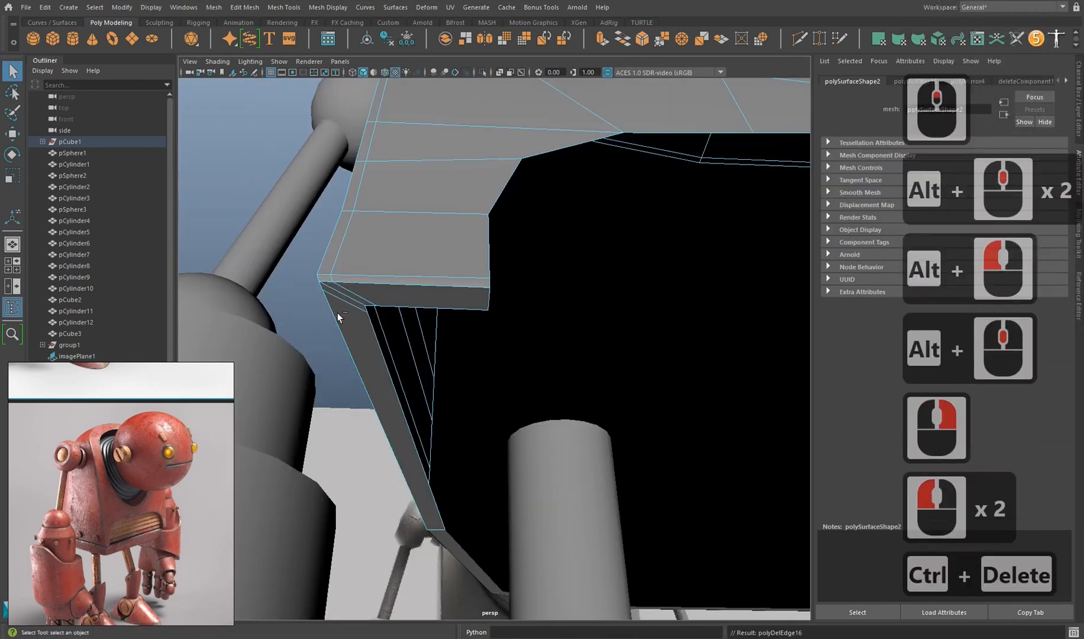
{"action": "middle_click_drag", "start_coordinate": [486, 285], "coordinate": [479, 289], "text": "alt"}
{"action": "left_click_drag", "start_coordinate": [479, 289], "coordinate": [499, 306], "text": "alt"}
{"action": "double_click", "coordinate": [542, 474]}
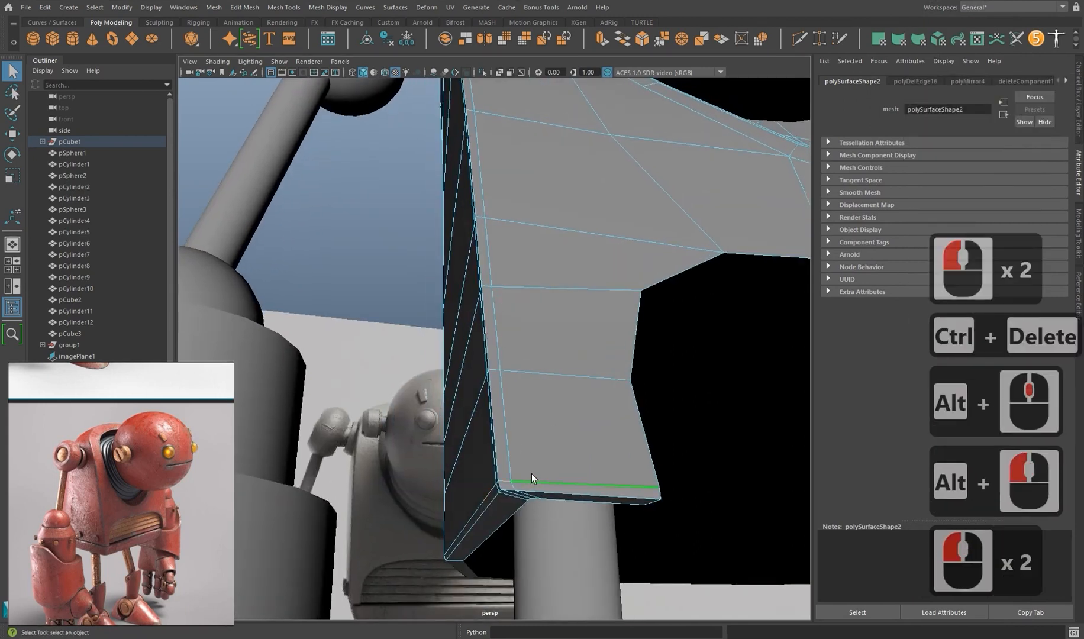
{"action": "key", "text": "ctrl+Delete"}
Delete the matching support edge loop along the underside rim at the opposite front corner.
{"action": "scroll", "coordinate": [597, 434], "scroll_direction": "down", "scroll_amount": 3}
{"action": "middle_click_drag", "start_coordinate": [596, 441], "coordinate": [543, 440], "text": "alt"}
{"action": "left_click_drag", "start_coordinate": [543, 441], "coordinate": [426, 390], "text": "alt"}
{"action": "middle_click_drag", "start_coordinate": [426, 391], "coordinate": [328, 343], "text": "alt"}
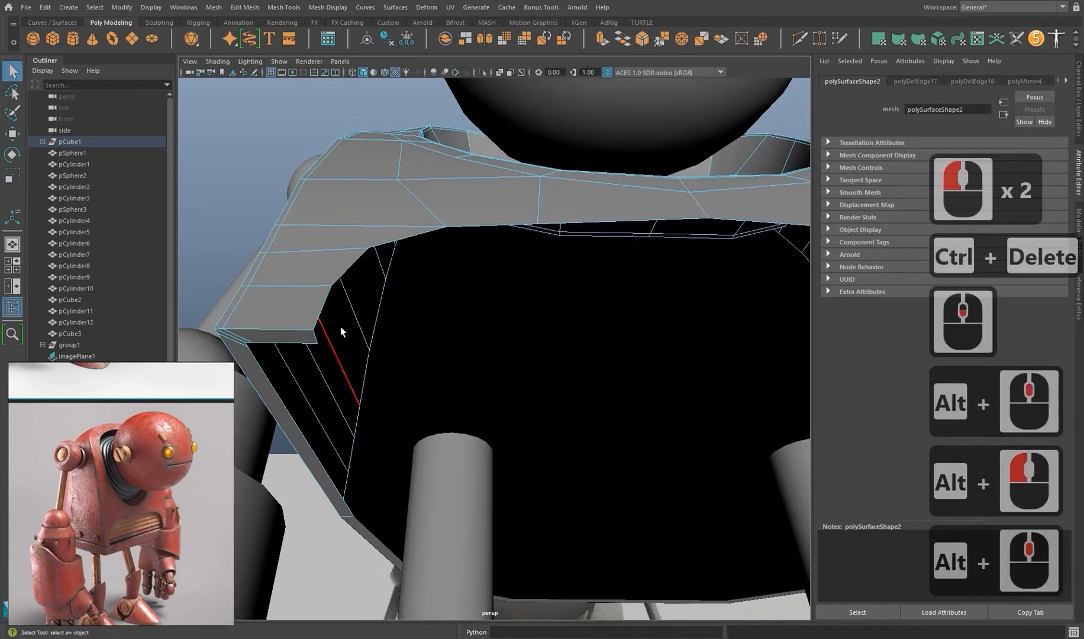
{"action": "middle_click_drag", "start_coordinate": [510, 375], "coordinate": [277, 399], "text": "alt"}
{"action": "left_click_drag", "start_coordinate": [646, 379], "coordinate": [576, 336], "text": "alt"}
{"action": "right_click_drag", "start_coordinate": [575, 336], "coordinate": [618, 360], "text": "alt"}
{"action": "left_click_drag", "start_coordinate": [618, 361], "coordinate": [556, 461], "text": "alt"}
{"action": "middle_click_drag", "start_coordinate": [556, 461], "coordinate": [576, 408], "text": "alt"}
{"action": "key", "text": "ctrl+Delete"}
Delete the horizontal support loop just above the lower front edge at this opposite corner.
{"action": "left_click_drag", "start_coordinate": [527, 467], "coordinate": [682, 435], "text": "alt"}
{"action": "middle_click_drag", "start_coordinate": [682, 435], "coordinate": [634, 462], "text": "alt"}
{"action": "double_click", "coordinate": [678, 327]}
{"action": "key", "text": "ctrl+Delete"}
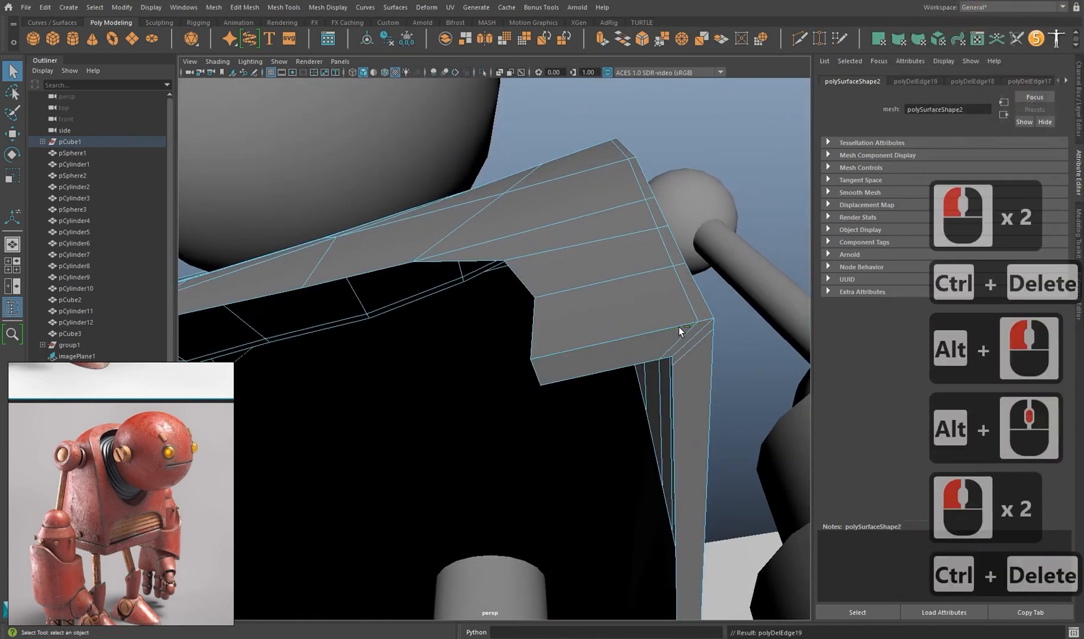
Extrude the vent opening's border edges inward to give the front section's opening a lip.
{"action": "scroll", "coordinate": [678, 329], "scroll_direction": "down", "scroll_amount": 2}
{"action": "middle_click_drag", "start_coordinate": [675, 385], "coordinate": [740, 321], "text": "alt"}
{"action": "left_click_drag", "start_coordinate": [740, 322], "coordinate": [796, 317], "text": "alt"}
{"action": "middle_click_drag", "start_coordinate": [796, 317], "coordinate": [802, 311], "text": "alt"}
{"action": "left_click", "coordinate": [791, 383]}
{"action": "middle_click_drag", "start_coordinate": [731, 388], "coordinate": [853, 396], "text": "alt"}
{"action": "double_click", "coordinate": [243, 388], "text": "shift"}
{"action": "left_click_drag", "start_coordinate": [481, 391], "coordinate": [503, 307], "text": "alt"}
{"action": "middle_click_drag", "start_coordinate": [503, 307], "coordinate": [495, 337], "text": "alt"}
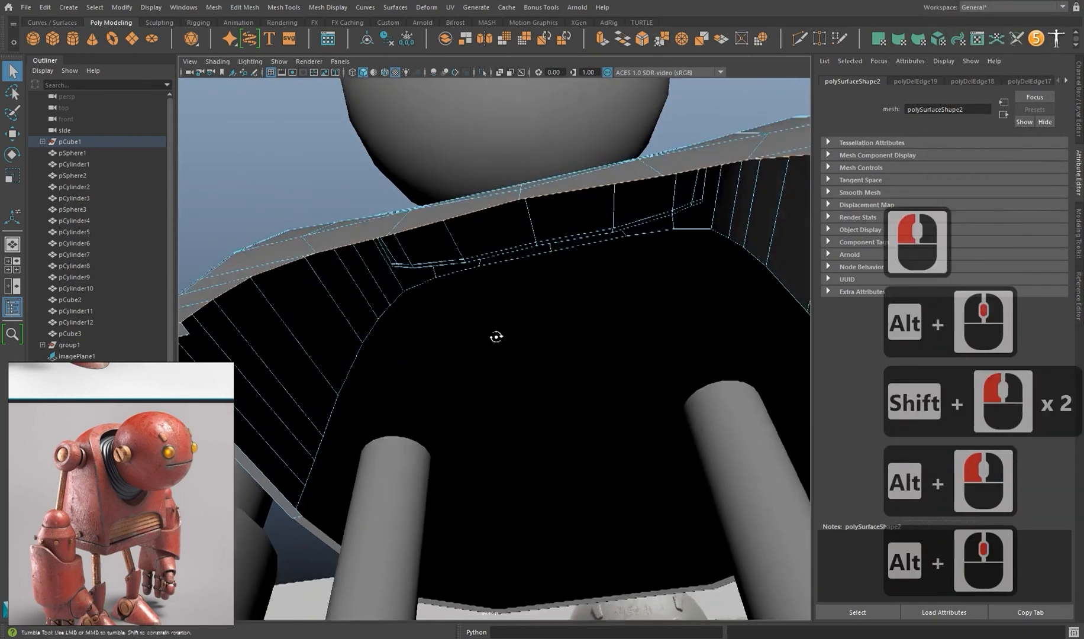
{"action": "left_click_drag", "start_coordinate": [496, 336], "coordinate": [517, 329], "text": "alt"}
{"action": "middle_click_drag", "start_coordinate": [517, 329], "coordinate": [513, 317], "text": "alt"}
{"action": "left_click_drag", "start_coordinate": [513, 317], "coordinate": [523, 322], "text": "alt"}
{"action": "middle_click_drag", "start_coordinate": [523, 322], "coordinate": [536, 335], "text": "alt"}
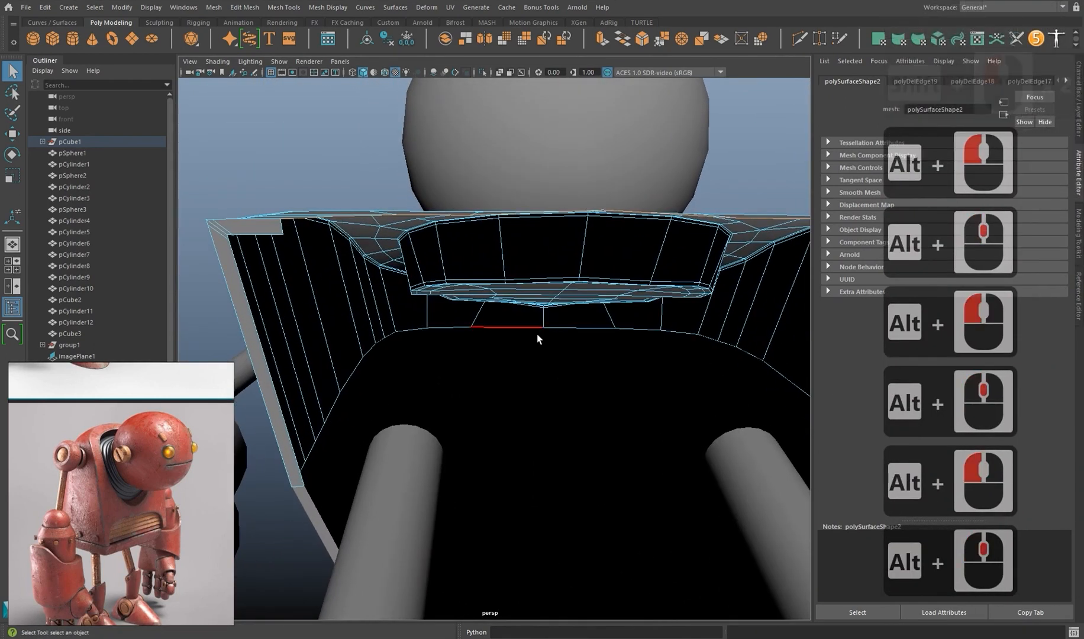
{"action": "left_click", "coordinate": [536, 334]}
{"action": "key", "text": "ctrl+e"}
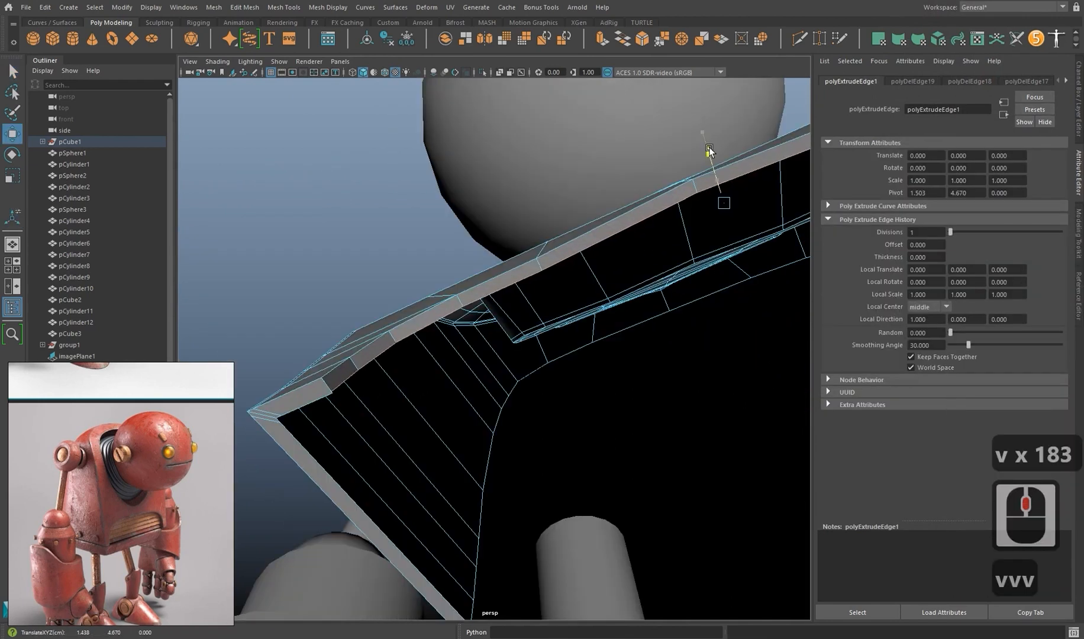
{"action": "left_click_drag", "start_coordinate": [709, 148], "coordinate": [712, 147]}
Check the new lip with smoothing and merge the overlapping vertices at one of its lower corners.
{"action": "middle_click_drag", "start_coordinate": [421, 353], "coordinate": [498, 293], "text": "alt"}
{"action": "scroll", "coordinate": [498, 293], "scroll_direction": "up", "scroll_amount": 2}
{"action": "left_click_drag", "start_coordinate": [498, 293], "coordinate": [465, 384], "text": "alt"}
{"action": "key", "text": "3"}
{"action": "middle_click_drag", "start_coordinate": [464, 385], "coordinate": [470, 357], "text": "alt"}
{"action": "left_click_drag", "start_coordinate": [470, 358], "coordinate": [448, 383], "text": "alt"}
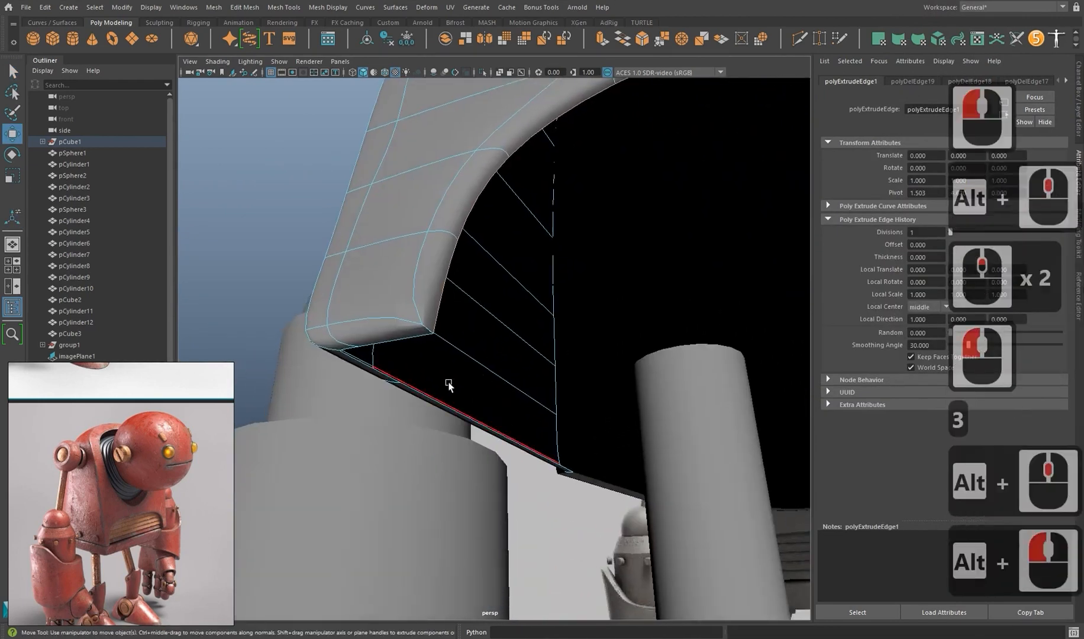
{"action": "key", "text": "1"}
{"action": "scroll", "coordinate": [446, 381], "scroll_direction": "up", "scroll_amount": 2}
{"action": "middle_click", "coordinate": [421, 343]}
{"action": "right_click_drag", "start_coordinate": [410, 302], "coordinate": [425, 232]}
{"action": "left_click", "coordinate": [416, 320]}
Merge the overlapping vertices at the opposite lower corner of the vent lip.
{"action": "scroll", "coordinate": [426, 249], "scroll_direction": "down", "scroll_amount": 3}
{"action": "middle_click_drag", "start_coordinate": [450, 367], "coordinate": [358, 356], "text": "alt"}
{"action": "left_click_drag", "start_coordinate": [357, 355], "coordinate": [260, 349], "text": "alt"}
{"action": "middle_click_drag", "start_coordinate": [260, 349], "coordinate": [195, 339], "text": "alt"}
{"action": "scroll", "coordinate": [533, 360], "scroll_direction": "up", "scroll_amount": 4}
{"action": "left_click", "coordinate": [601, 358]}
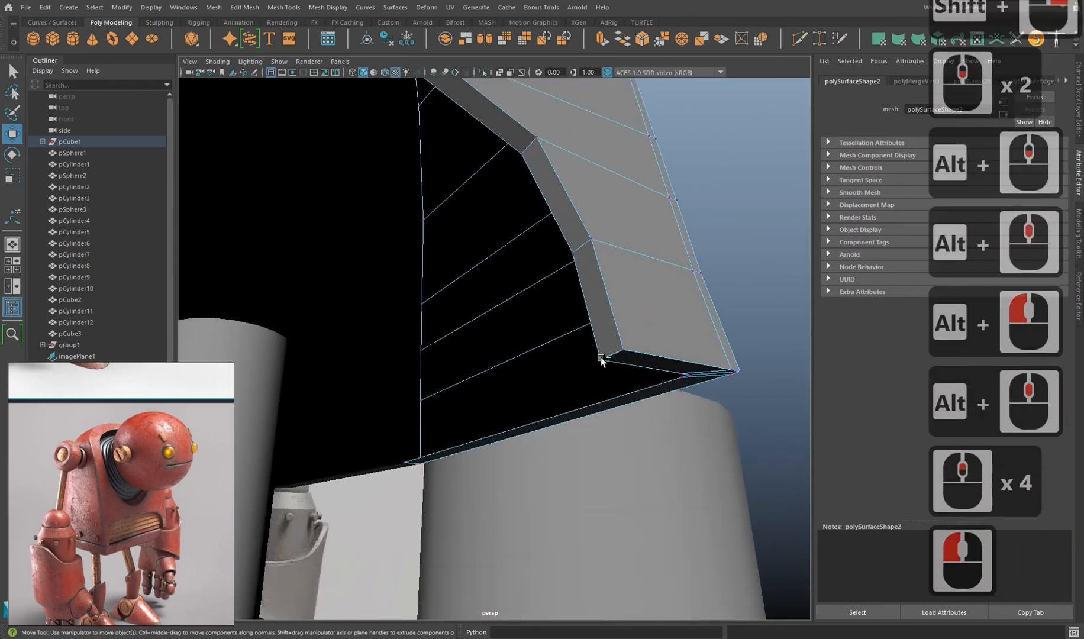
{"action": "right_click_drag", "start_coordinate": [602, 358], "coordinate": [597, 294], "text": "shift"}
Examine the merged lip corners from several angles, with and without the smooth preview.
{"action": "scroll", "coordinate": [603, 346], "scroll_direction": "down", "scroll_amount": 3}
{"action": "middle_click_drag", "start_coordinate": [603, 346], "coordinate": [627, 349], "text": "alt"}
{"action": "left_click_drag", "start_coordinate": [627, 349], "coordinate": [606, 362], "text": "alt"}
{"action": "key", "text": "3"}
{"action": "key", "text": "1"}
{"action": "key", "text": "3"}
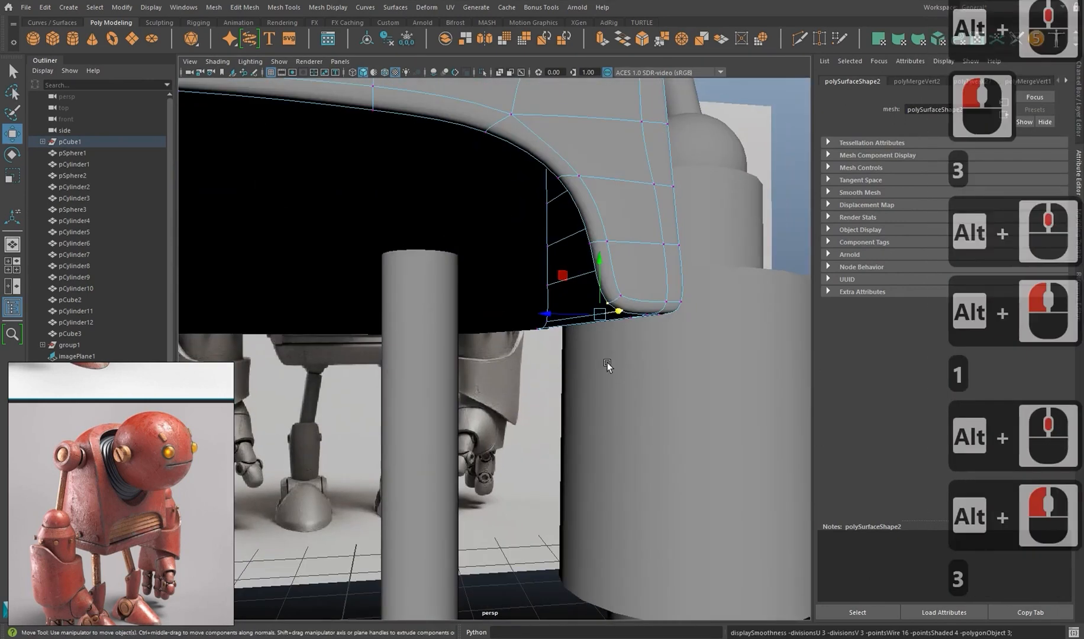
{"action": "middle_click_drag", "start_coordinate": [607, 363], "coordinate": [645, 382], "text": "alt"}
{"action": "left_click_drag", "start_coordinate": [645, 382], "coordinate": [547, 302], "text": "alt"}
{"action": "key", "text": "1"}
{"action": "middle_click_drag", "start_coordinate": [547, 302], "coordinate": [559, 316], "text": "alt"}
{"action": "scroll", "coordinate": [568, 322], "scroll_direction": "down", "scroll_amount": 2}
{"action": "middle_click_drag", "start_coordinate": [574, 323], "coordinate": [591, 343], "text": "alt"}
{"action": "left_click_drag", "start_coordinate": [592, 343], "coordinate": [683, 247], "text": "alt"}
{"action": "scroll", "coordinate": [596, 312], "scroll_direction": "up", "scroll_amount": 1}
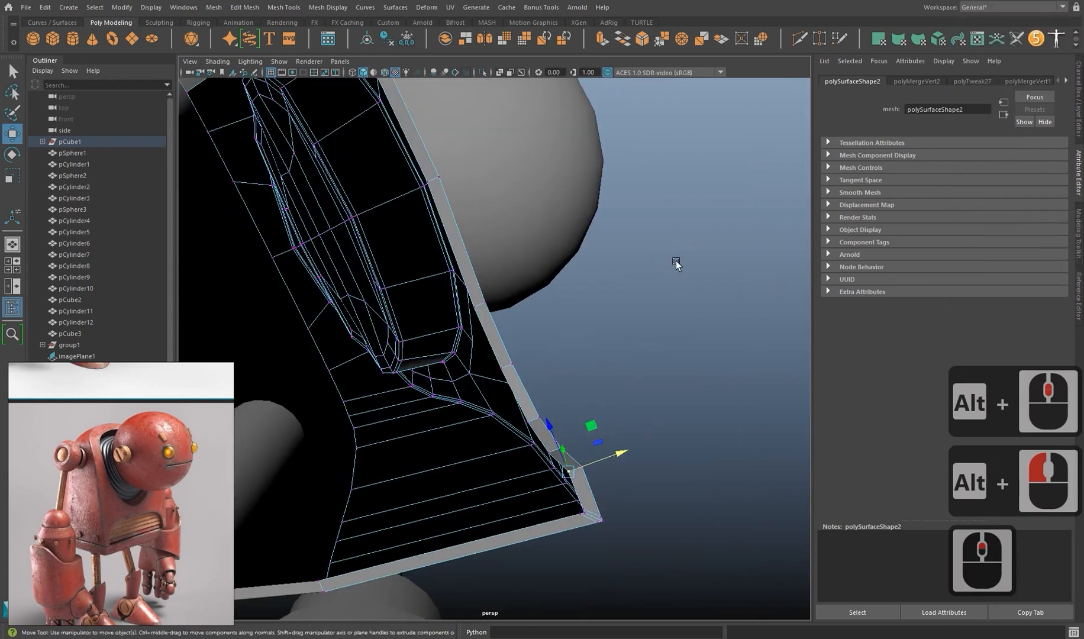
Save the scene.
{"action": "scroll", "coordinate": [674, 289], "scroll_direction": "down", "scroll_amount": 2}
{"action": "left_click_drag", "start_coordinate": [674, 290], "coordinate": [580, 343], "text": "alt"}
{"action": "scroll", "coordinate": [579, 343], "scroll_direction": "up", "scroll_amount": 1}
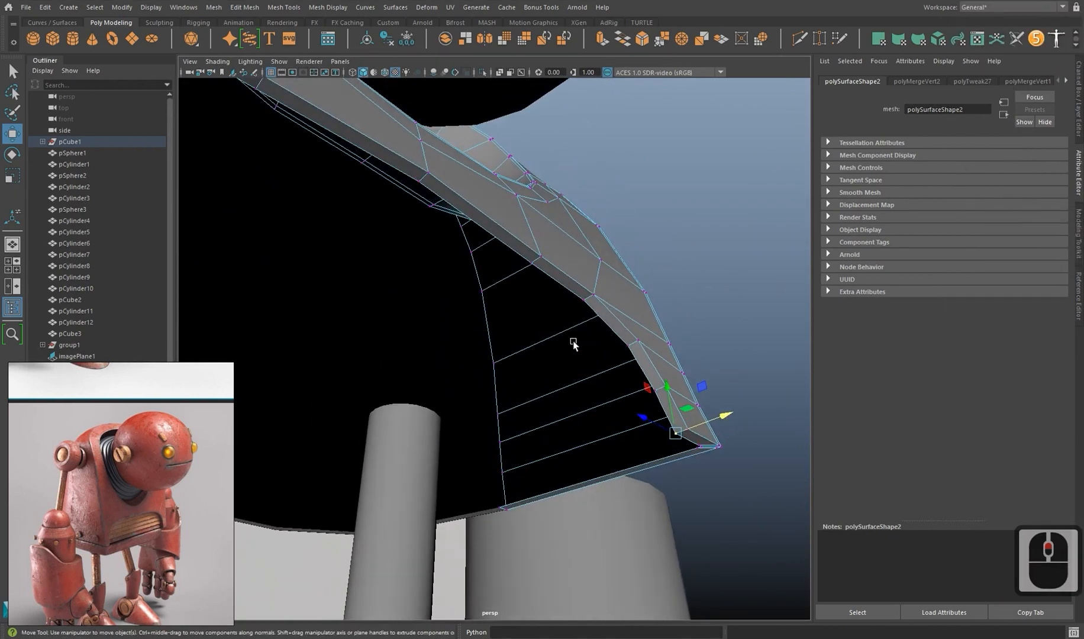
{"action": "left_click", "coordinate": [26, 7]}
{"action": "left_click", "coordinate": [61, 78]}
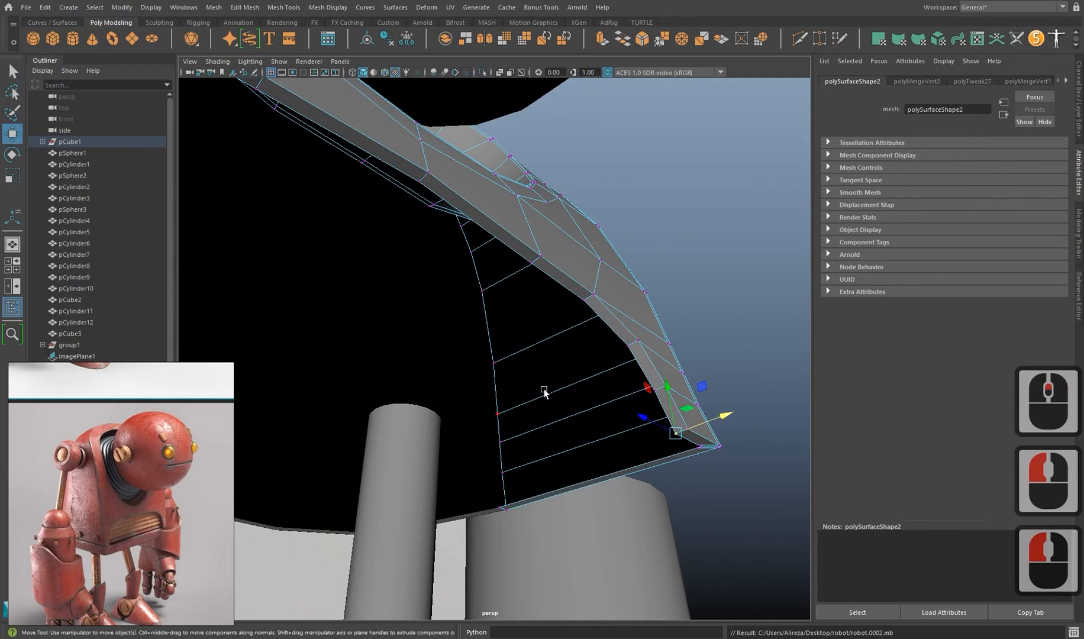
Select the inner border edges of the vent lip from one corner to the other and move them deeper into the body.
{"action": "right_click_drag", "start_coordinate": [612, 338], "coordinate": [613, 307]}
{"action": "middle_click_drag", "start_coordinate": [644, 374], "coordinate": [640, 355], "text": "alt"}
{"action": "left_click_drag", "start_coordinate": [640, 355], "coordinate": [544, 346], "text": "alt"}
{"action": "scroll", "coordinate": [545, 346], "scroll_direction": "up", "scroll_amount": 2}
{"action": "middle_click_drag", "start_coordinate": [544, 346], "coordinate": [530, 339], "text": "alt"}
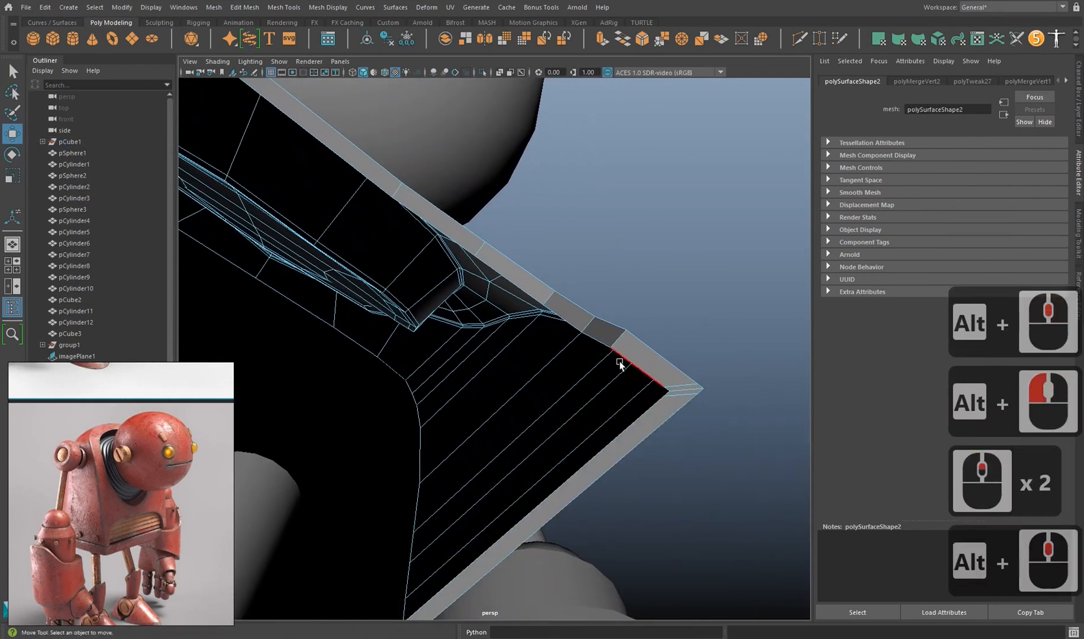
{"action": "scroll", "coordinate": [661, 392], "scroll_direction": "up", "scroll_amount": 1}
{"action": "left_click", "coordinate": [707, 402]}
{"action": "scroll", "coordinate": [568, 413], "scroll_direction": "down", "scroll_amount": 5}
{"action": "middle_click_drag", "start_coordinate": [514, 429], "coordinate": [657, 466], "text": "alt"}
{"action": "left_click_drag", "start_coordinate": [658, 467], "coordinate": [532, 450], "text": "alt"}
{"action": "middle_click_drag", "start_coordinate": [532, 450], "coordinate": [424, 426], "text": "alt"}
{"action": "scroll", "coordinate": [243, 198], "scroll_direction": "up", "scroll_amount": 4}
{"action": "double_click", "coordinate": [246, 172], "text": "shift"}
{"action": "middle_click_drag", "start_coordinate": [571, 284], "coordinate": [522, 293], "text": "alt"}
{"action": "left_click_drag", "start_coordinate": [522, 293], "coordinate": [574, 337], "text": "alt"}
{"action": "scroll", "coordinate": [568, 337], "scroll_direction": "down", "scroll_amount": 1}
{"action": "scroll", "coordinate": [564, 337], "scroll_direction": "down", "scroll_amount": 1, "text": "alt"}
{"action": "middle_click_drag", "start_coordinate": [562, 337], "coordinate": [423, 324], "text": "alt"}
{"action": "left_click_drag", "start_coordinate": [423, 324], "coordinate": [405, 314], "text": "alt"}
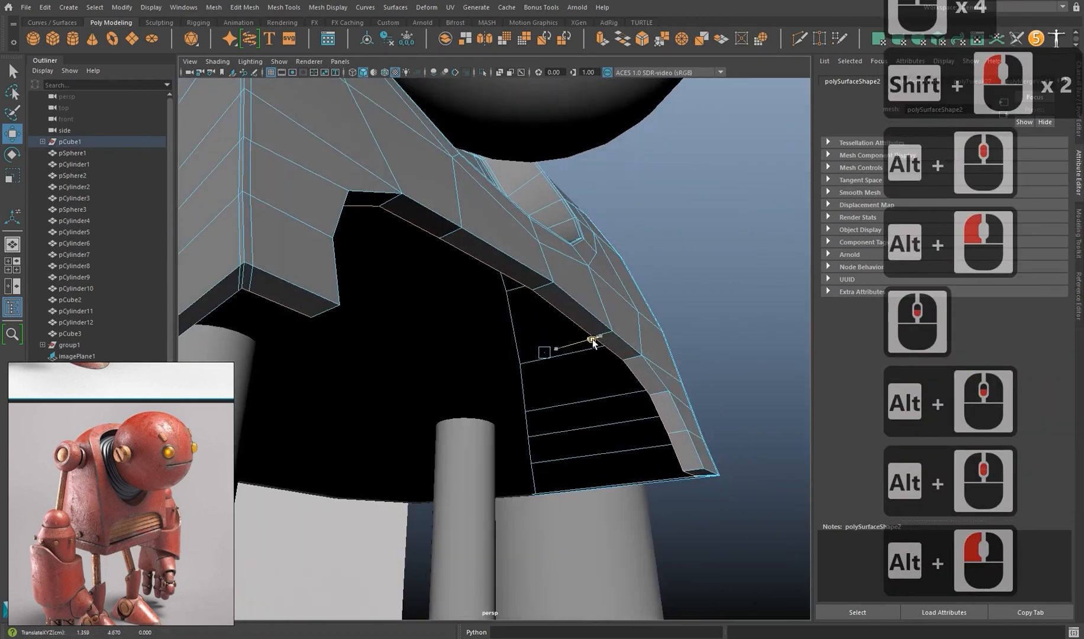
Push the vent lip's inner edges further into the body and compare its thickness with and without smoothing.
{"action": "left_click_drag", "start_coordinate": [564, 369], "coordinate": [187, 370], "text": "alt"}
{"action": "middle_click_drag", "start_coordinate": [441, 314], "coordinate": [423, 389], "text": "alt"}
{"action": "left_click", "coordinate": [423, 389]}
{"action": "key", "text": "3"}
{"action": "middle_click_drag", "start_coordinate": [533, 414], "coordinate": [609, 391], "text": "alt"}
{"action": "left_click_drag", "start_coordinate": [609, 391], "coordinate": [621, 441], "text": "alt"}
{"action": "key", "text": "1"}
{"action": "middle_click_drag", "start_coordinate": [621, 441], "coordinate": [593, 435], "text": "alt"}
{"action": "left_click_drag", "start_coordinate": [593, 435], "coordinate": [503, 373], "text": "alt"}
{"action": "left_click_drag", "start_coordinate": [502, 372], "coordinate": [413, 312], "text": "alt"}
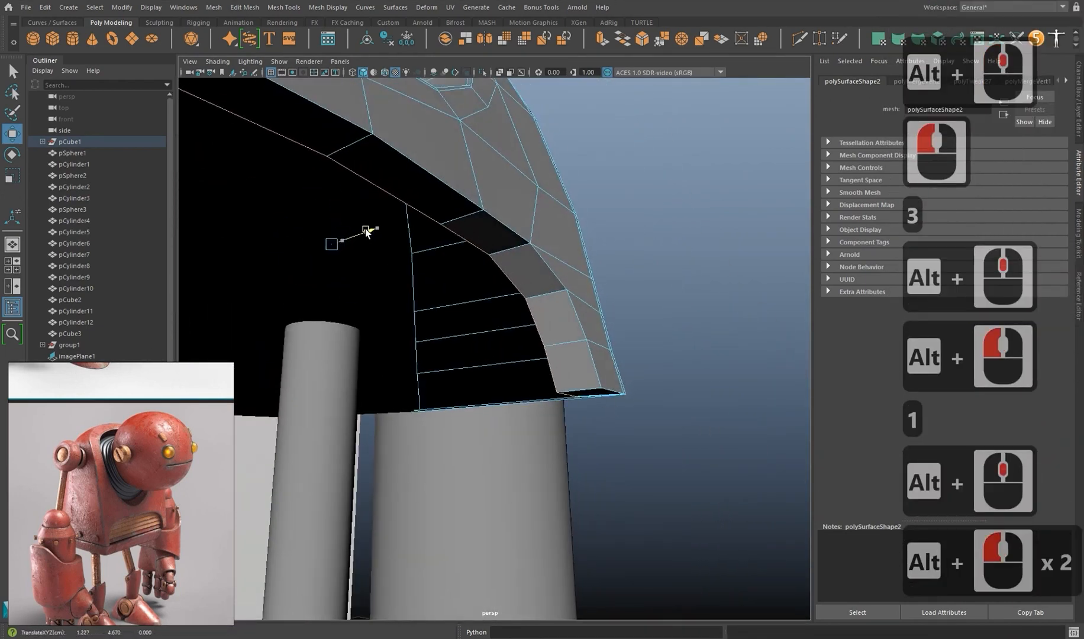
{"action": "left_click_drag", "start_coordinate": [366, 231], "coordinate": [291, 242], "text": "alt"}
{"action": "left_click", "coordinate": [291, 242]}
{"action": "left_click", "coordinate": [290, 242]}
{"action": "key", "text": "3"}
{"action": "scroll", "coordinate": [641, 321], "scroll_direction": "down", "scroll_amount": 1}
{"action": "key", "text": "1"}
Select the body's rear section from underneath and turn off its smooth preview.
{"action": "mouse_move", "coordinate": [625, 345]}
{"action": "middle_mouse_down", "text": "alt"}
{"action": "mouse_move", "coordinate": [623, 334]}
{"action": "mouse_move", "coordinate": [627, 349]}
{"action": "middle_mouse_up", "text": "alt"}
{"action": "left_click_drag", "start_coordinate": [627, 349], "coordinate": [597, 368], "text": "alt"}
{"action": "scroll", "coordinate": [597, 368], "scroll_direction": "down", "scroll_amount": 2}
{"action": "middle_click_drag", "start_coordinate": [597, 368], "coordinate": [634, 269], "text": "alt"}
{"action": "left_click_drag", "start_coordinate": [634, 269], "coordinate": [349, 302], "text": "alt"}
{"action": "middle_click_drag", "start_coordinate": [349, 302], "coordinate": [348, 304], "text": "alt"}
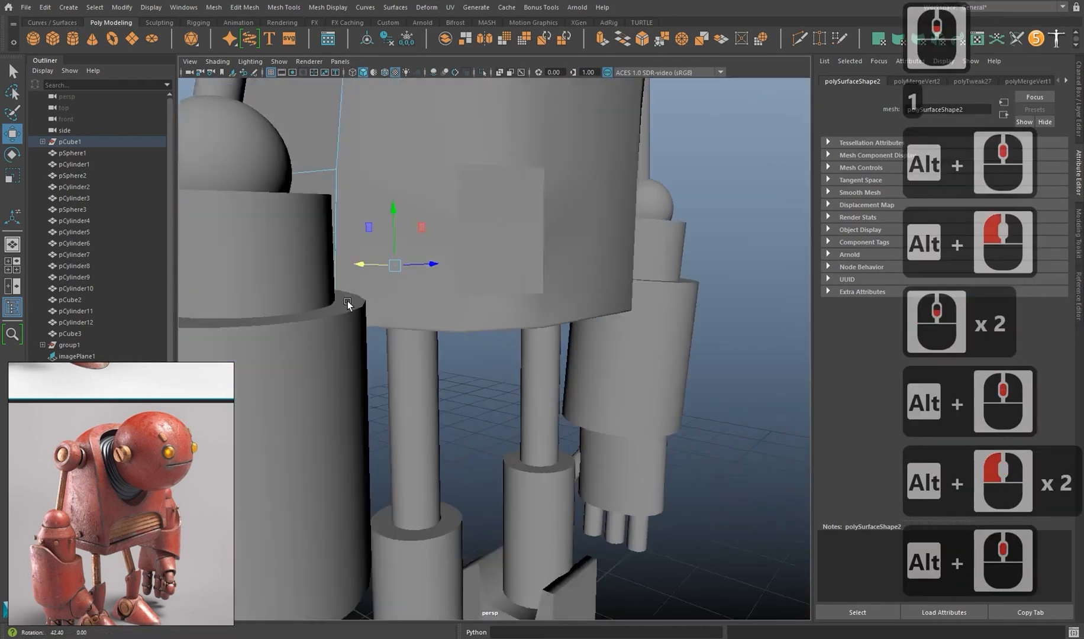
{"action": "left_click_drag", "start_coordinate": [348, 305], "coordinate": [368, 307], "text": "alt"}
{"action": "left_click", "coordinate": [517, 314]}
{"action": "scroll", "coordinate": [476, 348], "scroll_direction": "up", "scroll_amount": 2}
{"action": "middle_click_drag", "start_coordinate": [477, 348], "coordinate": [502, 367], "text": "alt"}
{"action": "left_click_drag", "start_coordinate": [503, 367], "coordinate": [603, 213], "text": "alt"}
{"action": "scroll", "coordinate": [599, 203], "scroll_direction": "up", "scroll_amount": 4}
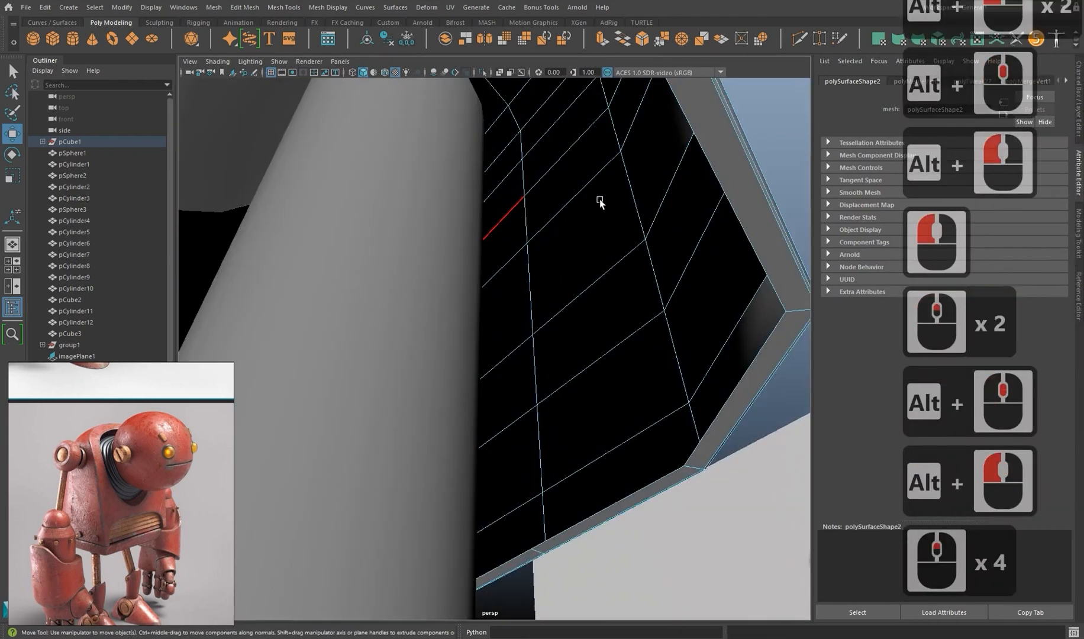
{"action": "middle_click_drag", "start_coordinate": [600, 203], "coordinate": [498, 349], "text": "alt"}
{"action": "scroll", "coordinate": [398, 248], "scroll_direction": "up", "scroll_amount": 1}
{"action": "key", "text": "1"}
{"action": "scroll", "coordinate": [364, 216], "scroll_direction": "down", "scroll_amount": 1}
{"action": "middle_click_drag", "start_coordinate": [434, 218], "coordinate": [434, 288], "text": "alt"}
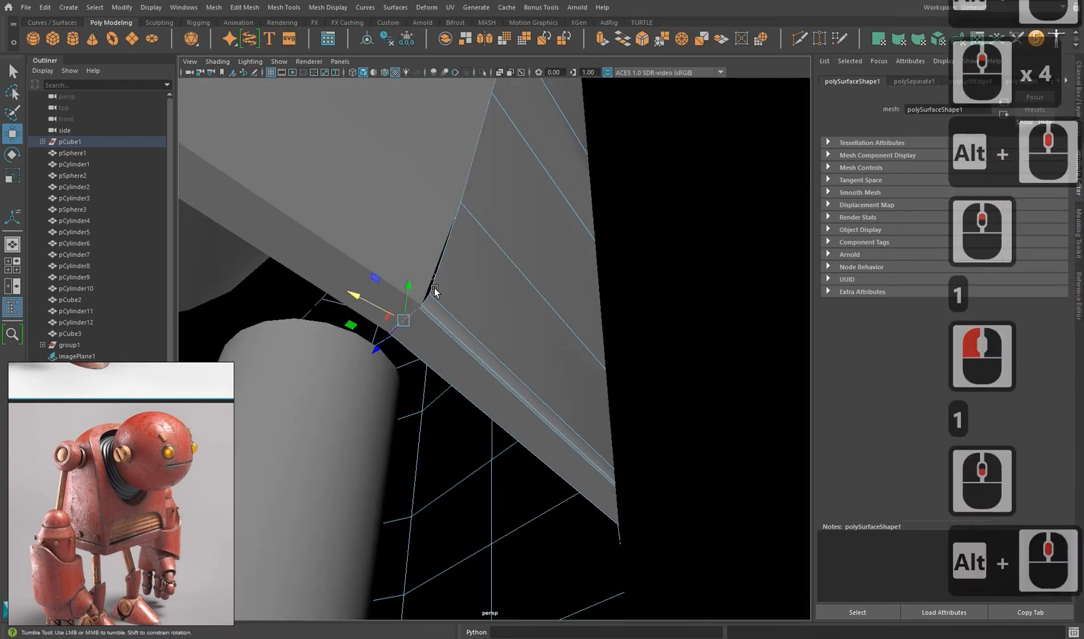
Delete the two support edge loops along the bottom edge of the body's rear section.
{"action": "left_click_drag", "start_coordinate": [434, 288], "coordinate": [480, 260], "text": "alt"}
{"action": "scroll", "coordinate": [482, 263], "scroll_direction": "up", "scroll_amount": 1}
{"action": "double_click", "coordinate": [518, 210], "text": "ctrl"}
{"action": "double_click", "coordinate": [518, 210], "text": "shift"}
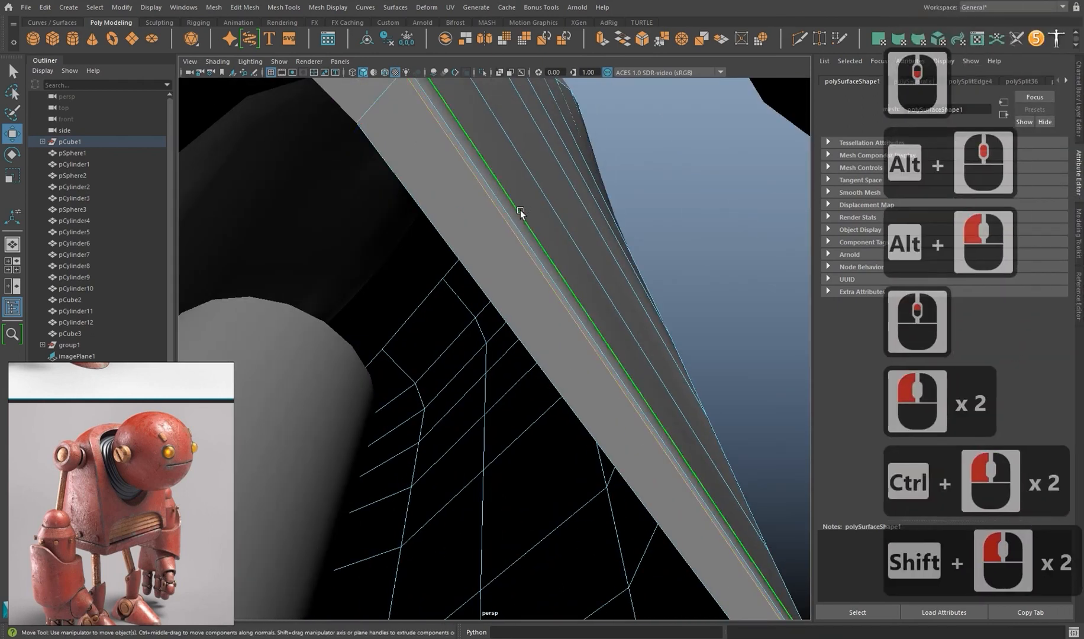
{"action": "key", "text": "ctrl+Delete"}
{"action": "scroll", "coordinate": [517, 211], "scroll_direction": "up", "scroll_amount": 2}
{"action": "key", "text": "1"}
{"action": "key", "text": "1"}
{"action": "scroll", "coordinate": [508, 285], "scroll_direction": "down", "scroll_amount": 2}
{"action": "middle_click_drag", "start_coordinate": [508, 285], "coordinate": [527, 300], "text": "alt"}
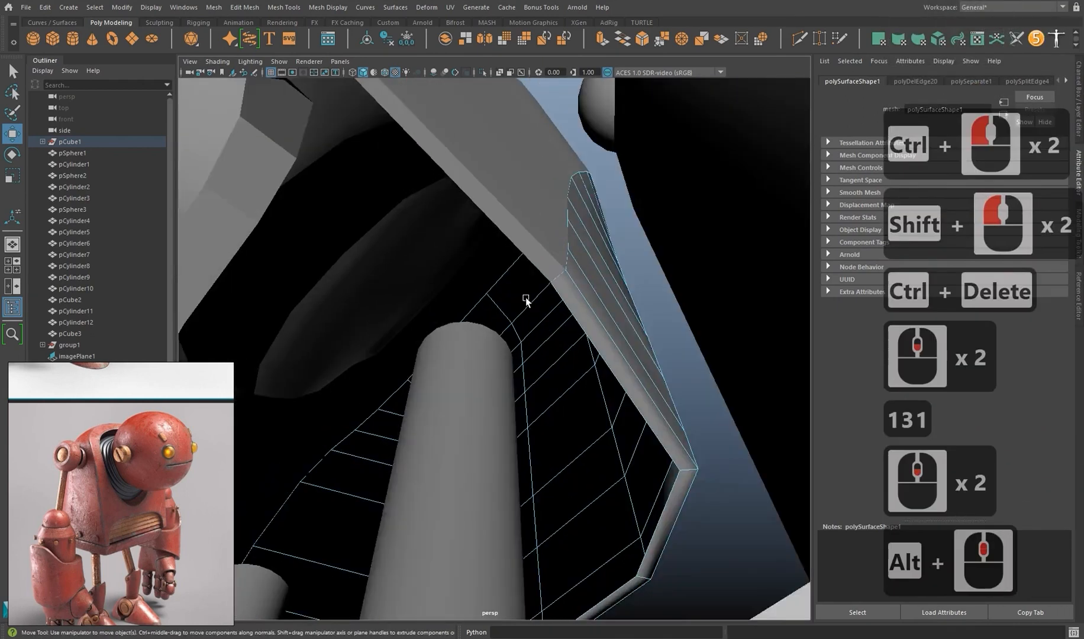
Isolate the front and rear body sections and combine them into one mesh.
{"action": "left_click_drag", "start_coordinate": [527, 300], "coordinate": [520, 375], "text": "alt"}
{"action": "scroll", "coordinate": [520, 375], "scroll_direction": "up", "scroll_amount": 2}
{"action": "middle_click_drag", "start_coordinate": [526, 390], "coordinate": [574, 378], "text": "alt"}
{"action": "left_click_drag", "start_coordinate": [573, 377], "coordinate": [533, 372], "text": "alt"}
{"action": "middle_click_drag", "start_coordinate": [533, 373], "coordinate": [547, 373], "text": "alt"}
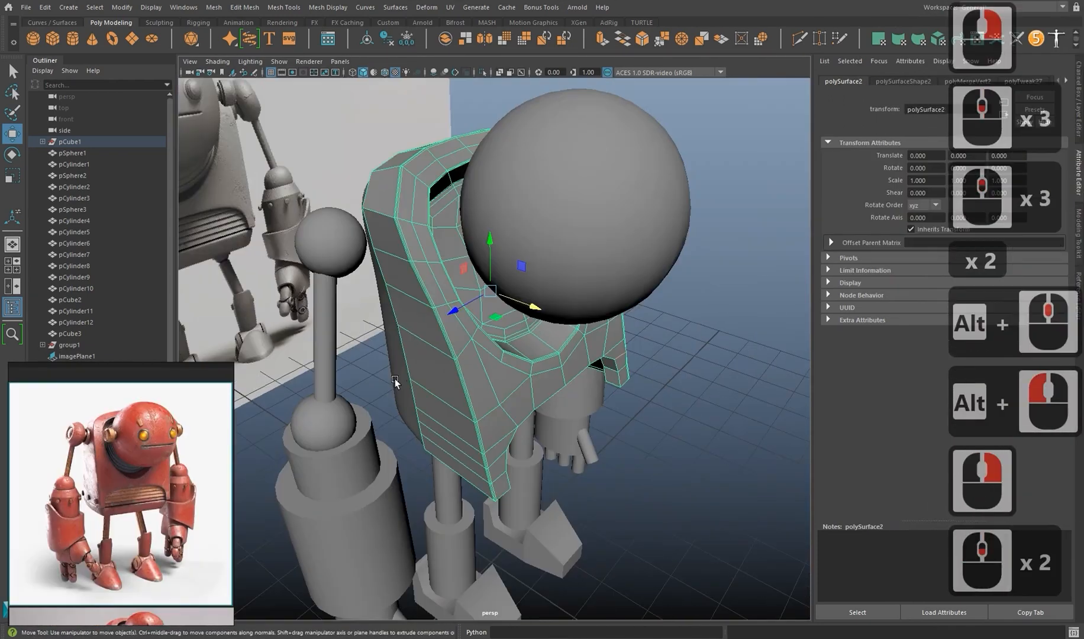
{"action": "key", "text": "ctrl+1"}
{"action": "left_click_drag", "start_coordinate": [397, 345], "coordinate": [413, 350], "text": "alt"}
{"action": "left_click_drag", "start_coordinate": [414, 350], "coordinate": [493, 307], "text": "alt"}
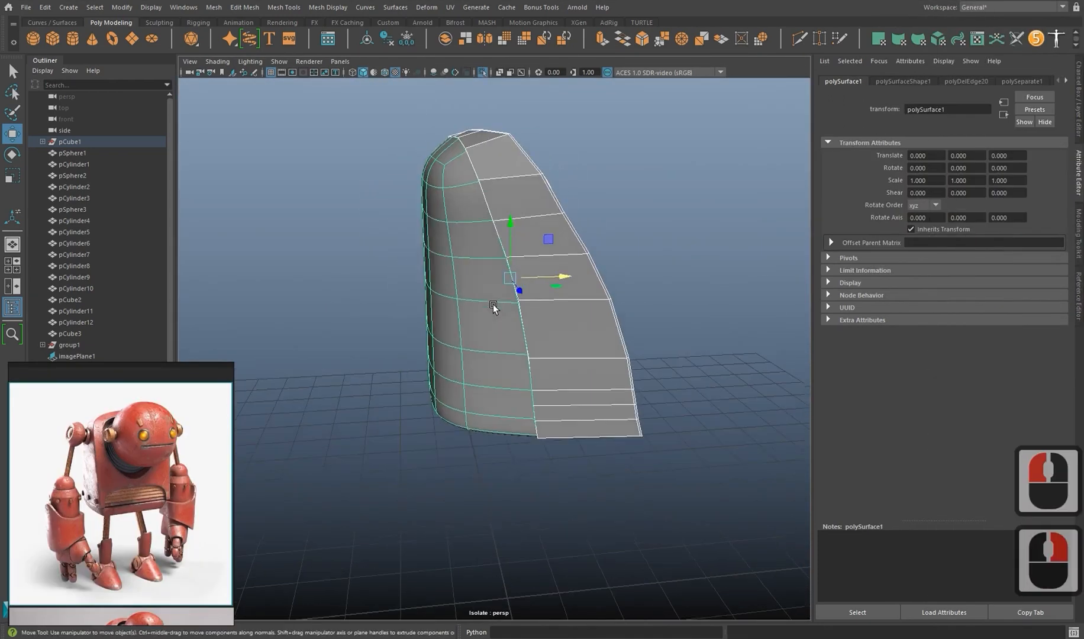
{"action": "right_click_drag", "start_coordinate": [479, 252], "coordinate": [466, 458], "text": "shift"}
Select the vertices along the seam between the front and rear sections and merge them.
{"action": "left_click_drag", "start_coordinate": [507, 402], "coordinate": [415, 263], "text": "alt"}
{"action": "scroll", "coordinate": [416, 263], "scroll_direction": "up", "scroll_amount": 2}
{"action": "right_click_drag", "start_coordinate": [377, 265], "coordinate": [331, 266]}
{"action": "scroll", "coordinate": [440, 305], "scroll_direction": "down", "scroll_amount": 4}
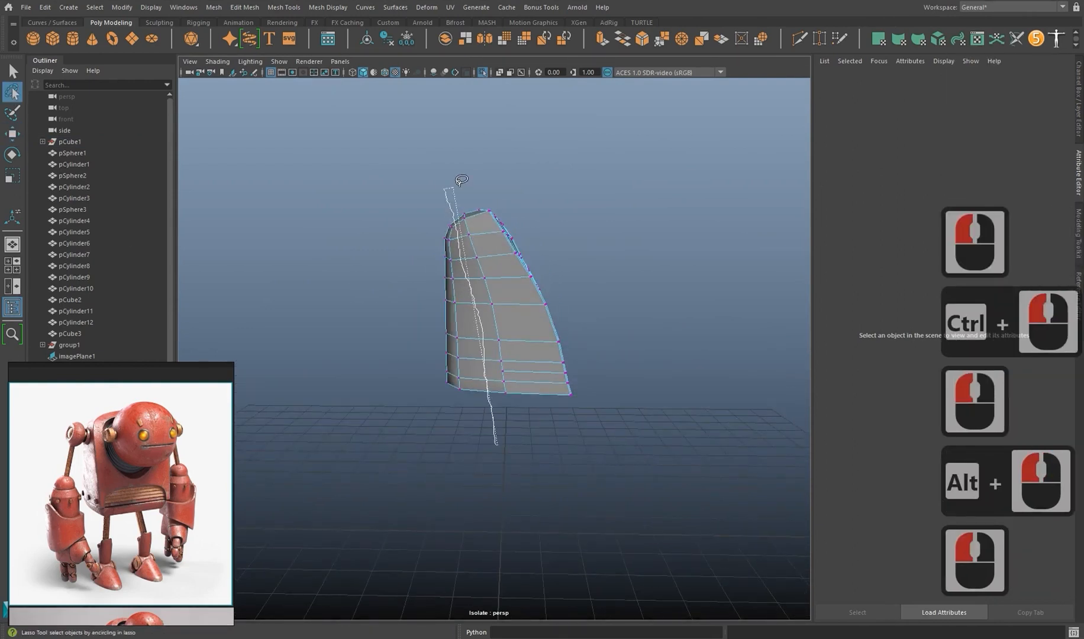
{"action": "left_click_drag", "start_coordinate": [498, 304], "coordinate": [504, 441]}
{"action": "mouse_move", "coordinate": [537, 283]}
{"action": "right_mouse_down", "text": "shift"}
{"action": "mouse_move", "coordinate": [585, 270]}
{"action": "mouse_move", "coordinate": [579, 236]}
{"action": "right_mouse_up", "text": "shift"}
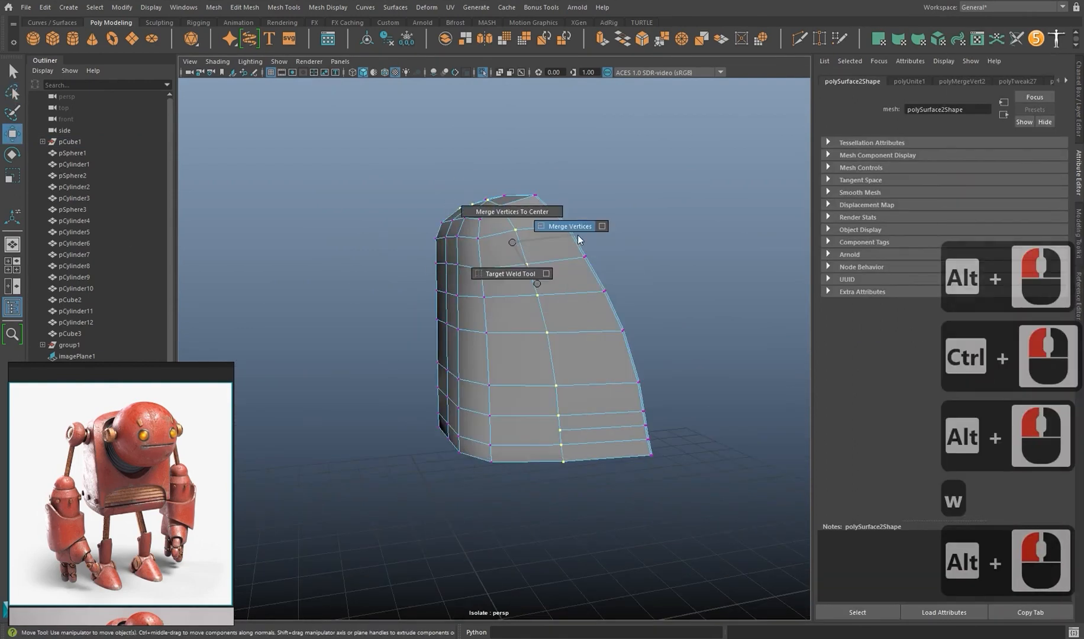
Examine the joined body and its seam with the smooth preview from several sides.
{"action": "middle_click_drag", "start_coordinate": [582, 317], "coordinate": [579, 348], "text": "alt"}
{"action": "left_click_drag", "start_coordinate": [578, 345], "coordinate": [522, 360], "text": "alt"}
{"action": "key", "text": "3"}
{"action": "middle_click_drag", "start_coordinate": [523, 361], "coordinate": [525, 348], "text": "alt"}
{"action": "left_click_drag", "start_coordinate": [526, 348], "coordinate": [681, 379], "text": "alt"}
{"action": "key", "text": "1"}
{"action": "middle_click_drag", "start_coordinate": [445, 492], "coordinate": [423, 435], "text": "alt"}
{"action": "left_click_drag", "start_coordinate": [423, 434], "coordinate": [437, 374], "text": "alt"}
Insert an edge loop around the lower rear section with the Multi-Cut tool to line up with the front section's loop.
{"action": "scroll", "coordinate": [438, 374], "scroll_direction": "up", "scroll_amount": 2}
{"action": "right_click_drag", "start_coordinate": [437, 373], "coordinate": [413, 377], "text": "shift"}
{"action": "middle_click", "coordinate": [430, 378], "text": "ctrl"}
{"action": "left_click_drag", "start_coordinate": [448, 379], "coordinate": [412, 411], "text": "alt"}
Merge the new loop's end vertices with the neighbouring front-section vertices along the seam on both sides.
{"action": "key", "text": "w"}
{"action": "left_click", "coordinate": [369, 373]}
{"action": "right_click_drag", "start_coordinate": [367, 387], "coordinate": [421, 329], "text": "shift"}
{"action": "left_click_drag", "start_coordinate": [421, 329], "coordinate": [581, 395], "text": "alt"}
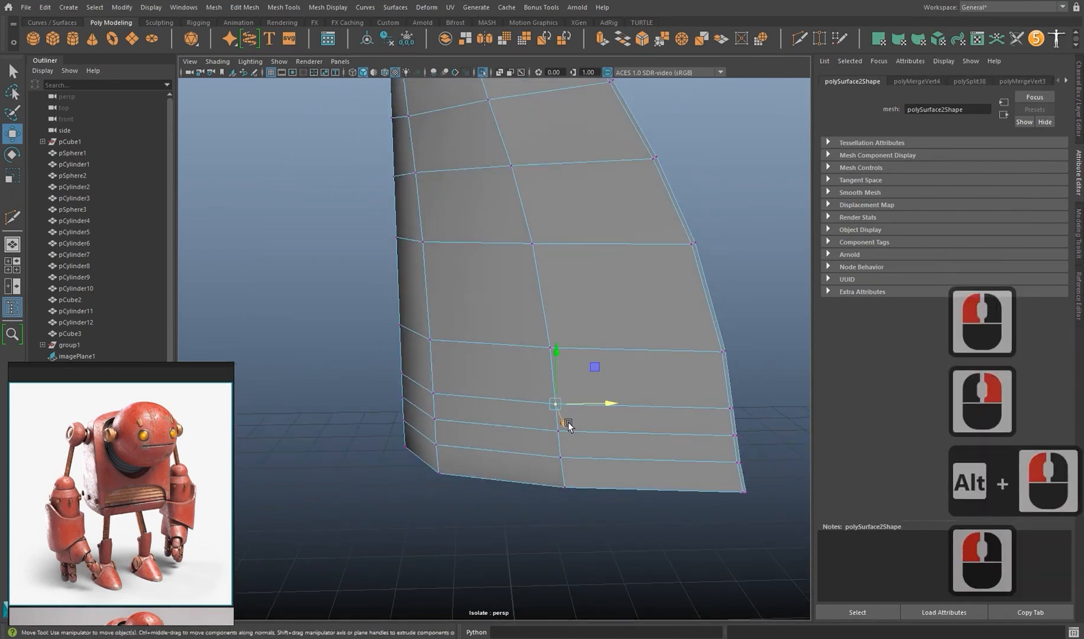
{"action": "left_click_drag", "start_coordinate": [552, 439], "coordinate": [559, 428]}
{"action": "right_click_drag", "start_coordinate": [556, 393], "coordinate": [605, 394], "text": "shift"}
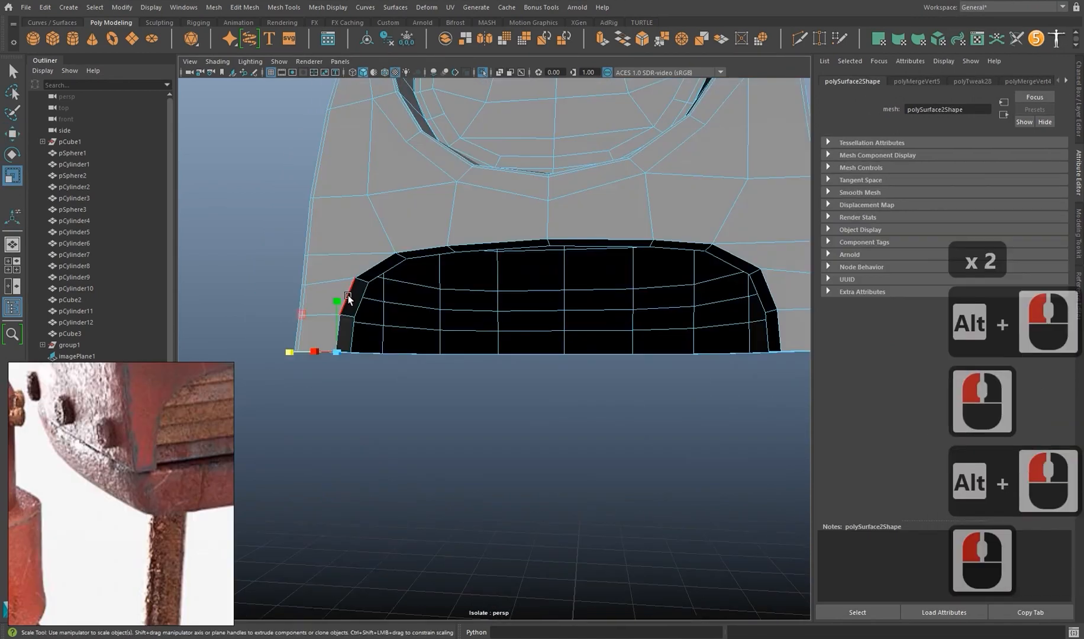
Select the faces of the inner lip around the vent opening and scale them slightly wider across the body.
{"action": "right_click_drag", "start_coordinate": [348, 297], "coordinate": [348, 325]}
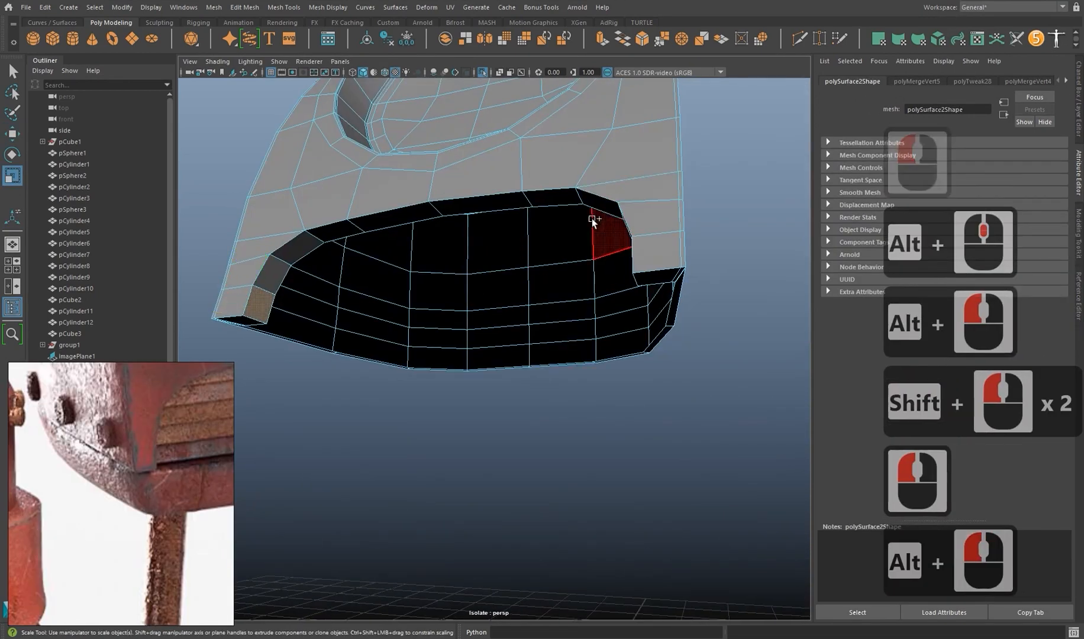
{"action": "double_click", "coordinate": [565, 198], "text": "shift"}
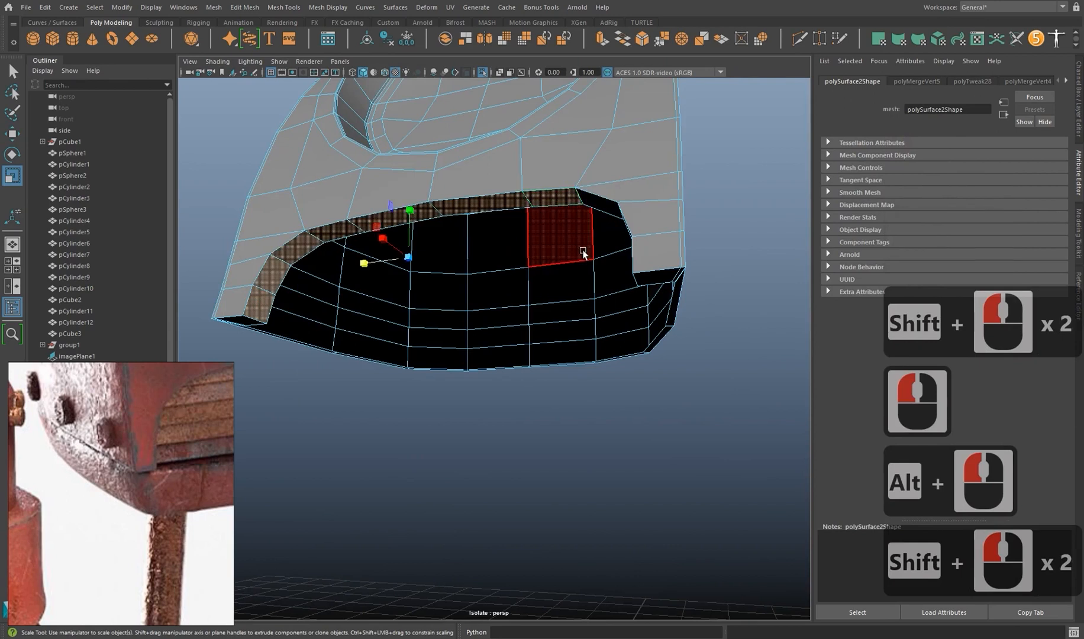
{"action": "left_click_drag", "start_coordinate": [486, 252], "coordinate": [538, 251], "text": "alt"}
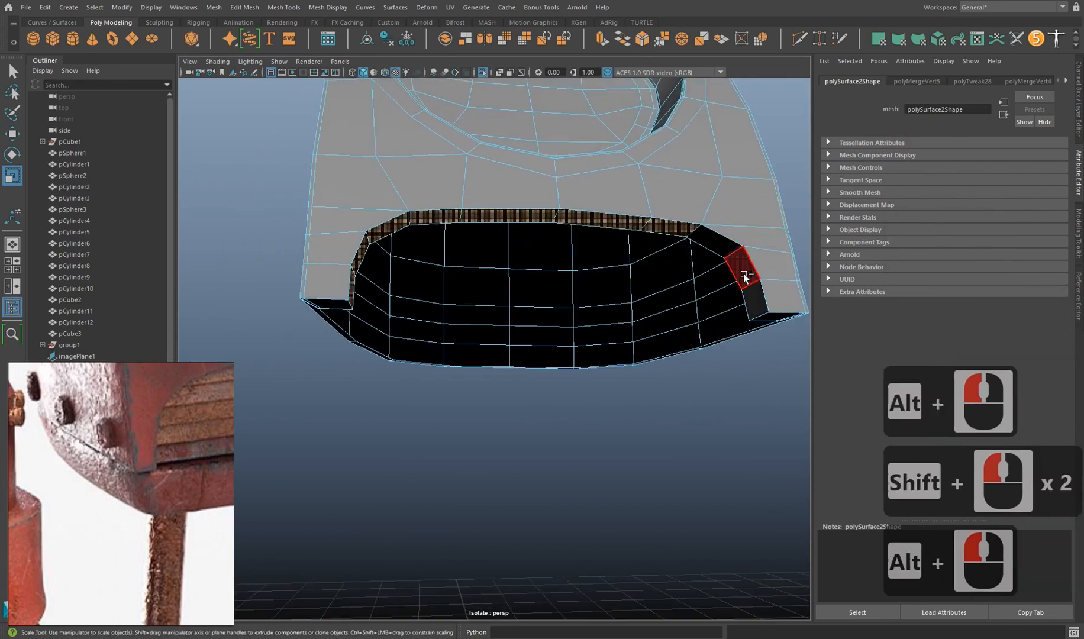
{"action": "double_click", "coordinate": [726, 246], "text": "shift"}
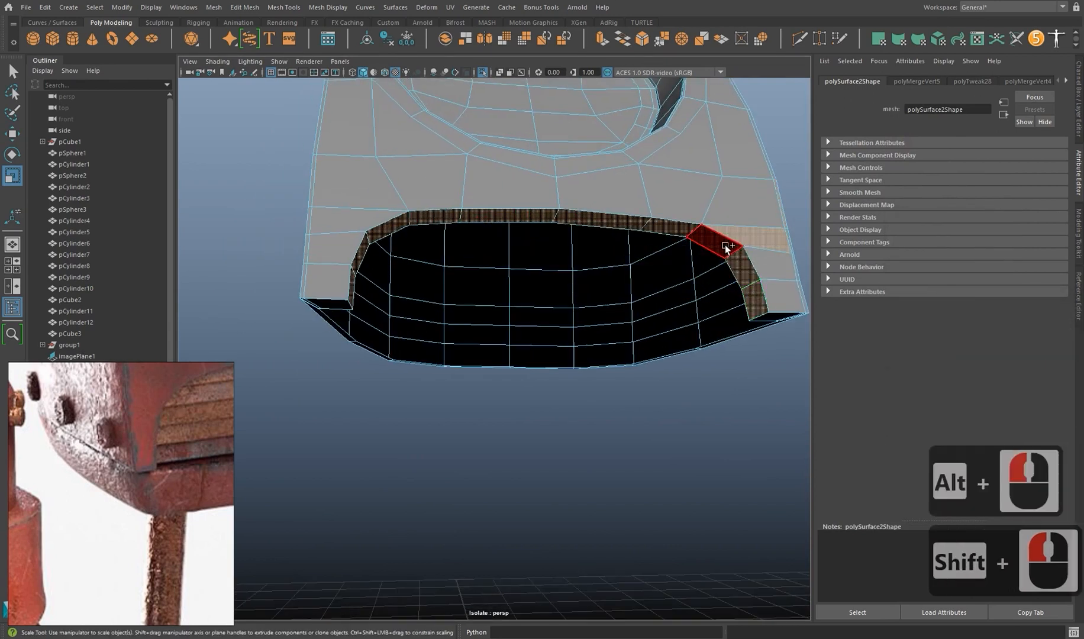
{"action": "left_click", "coordinate": [769, 260], "text": "ctrl"}
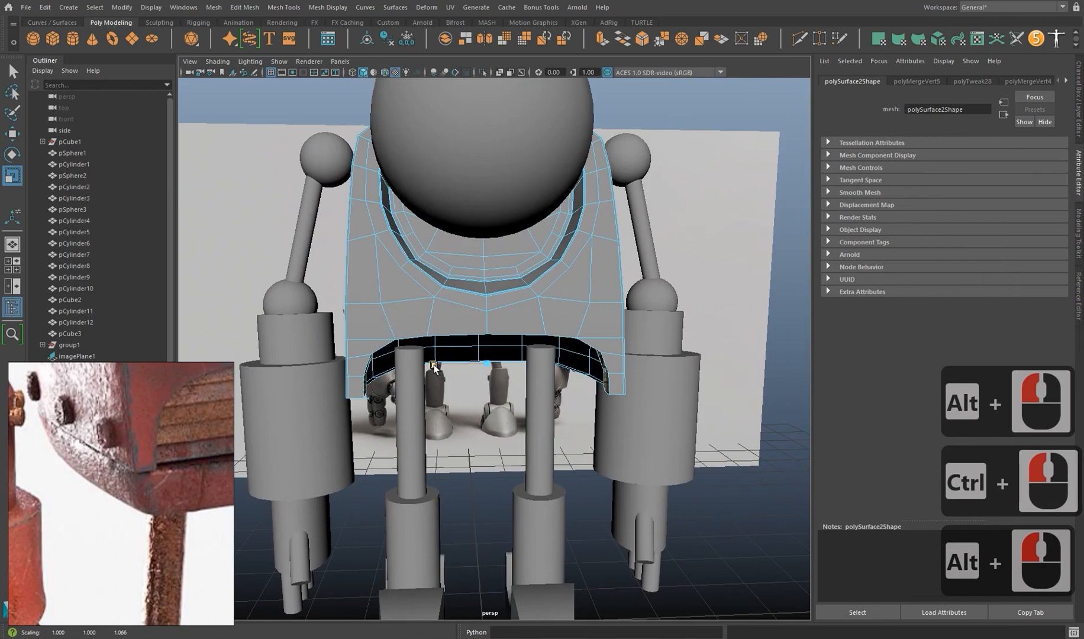
{"action": "left_click_drag", "start_coordinate": [433, 366], "coordinate": [430, 366]}
{"action": "left_click_drag", "start_coordinate": [387, 385], "coordinate": [482, 445], "text": "alt"}
{"action": "key", "text": "1"}
{"action": "scroll", "coordinate": [450, 438], "scroll_direction": "up", "scroll_amount": 2}
{"action": "middle_click_drag", "start_coordinate": [482, 445], "coordinate": [466, 443], "text": "alt"}
{"action": "scroll", "coordinate": [466, 444], "scroll_direction": "up", "scroll_amount": 2}
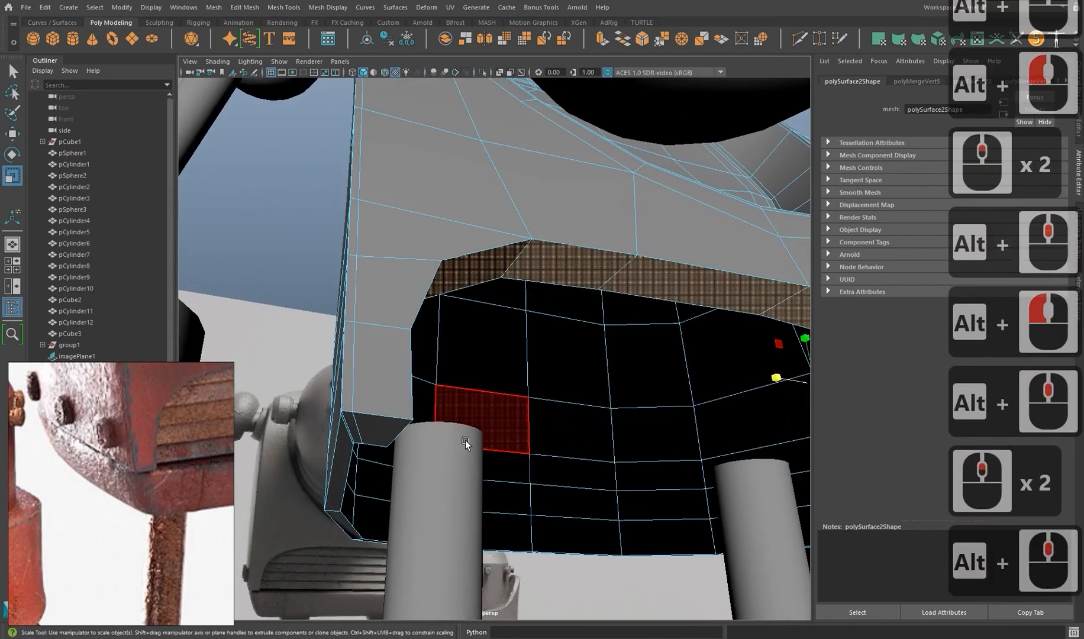
Cut a support edge just above the vent opening's upper rim with the Multi-Cut tool, from the left corner to the middle.
{"action": "right_click_drag", "start_coordinate": [378, 359], "coordinate": [353, 358], "text": "shift"}
{"action": "left_click", "coordinate": [458, 477]}
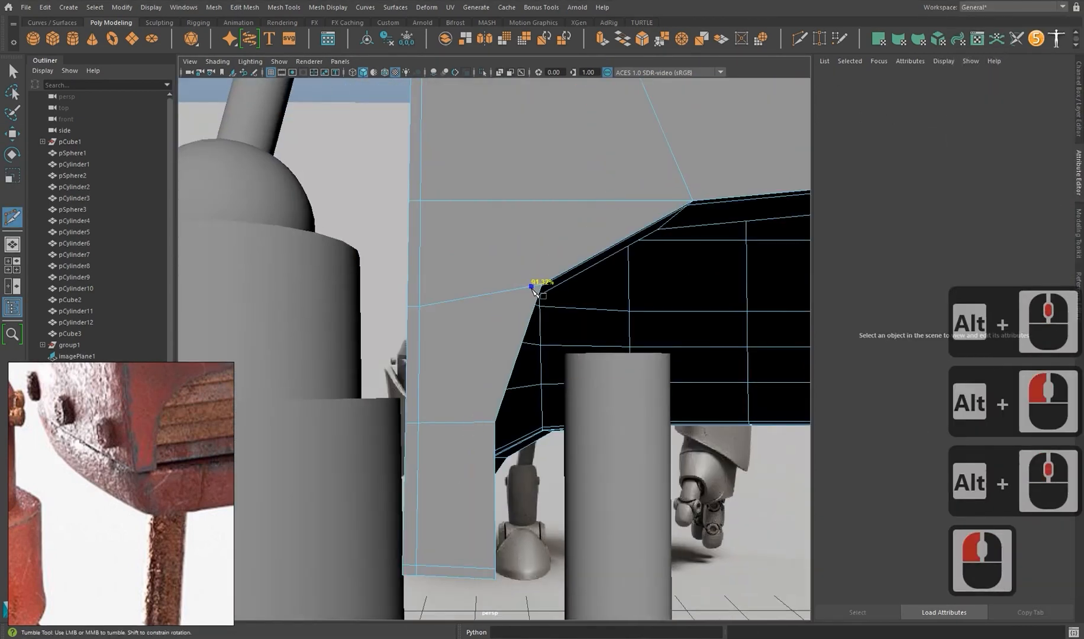
{"action": "left_click_drag", "start_coordinate": [685, 203], "coordinate": [699, 307], "text": "alt"}
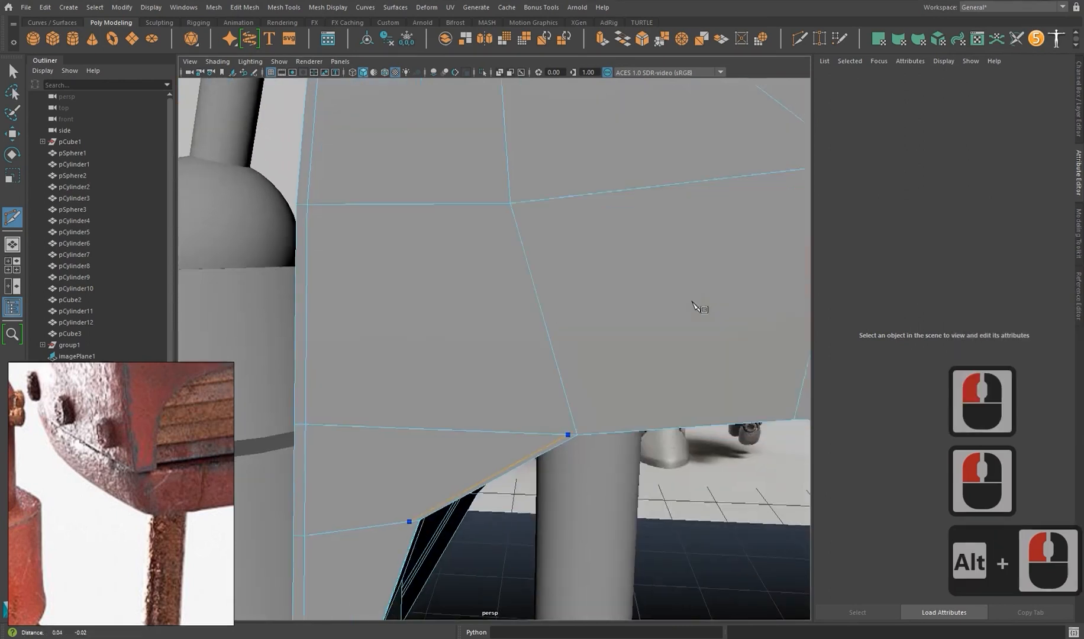
{"action": "middle_click_drag", "start_coordinate": [699, 307], "coordinate": [522, 341], "text": "alt"}
{"action": "left_click", "coordinate": [525, 355]}
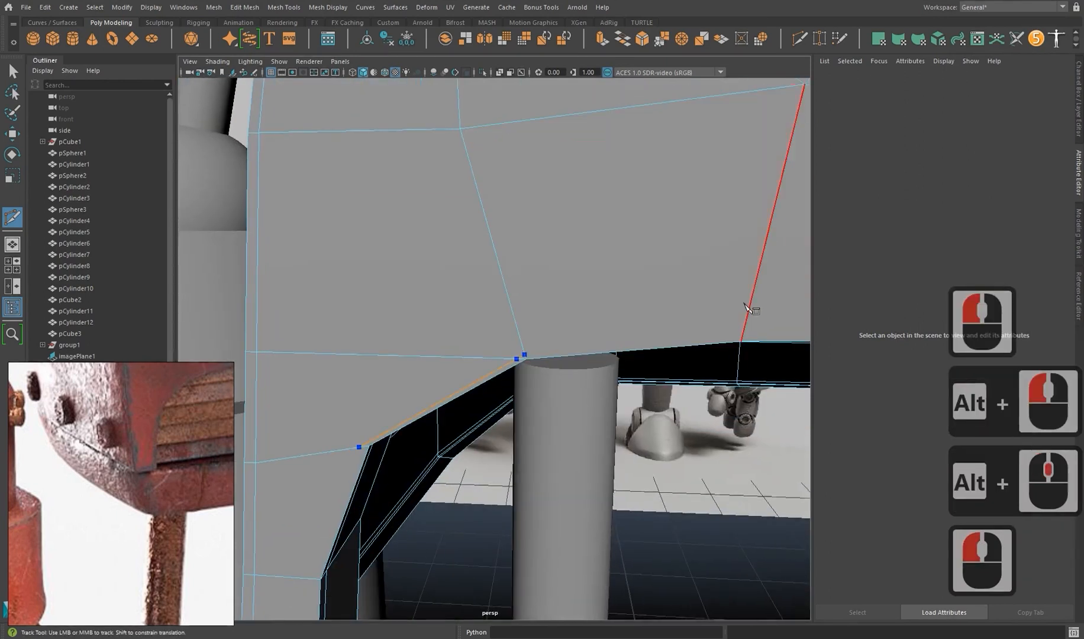
{"action": "left_click", "coordinate": [744, 336]}
{"action": "middle_click_drag", "start_coordinate": [760, 379], "coordinate": [515, 386], "text": "alt"}
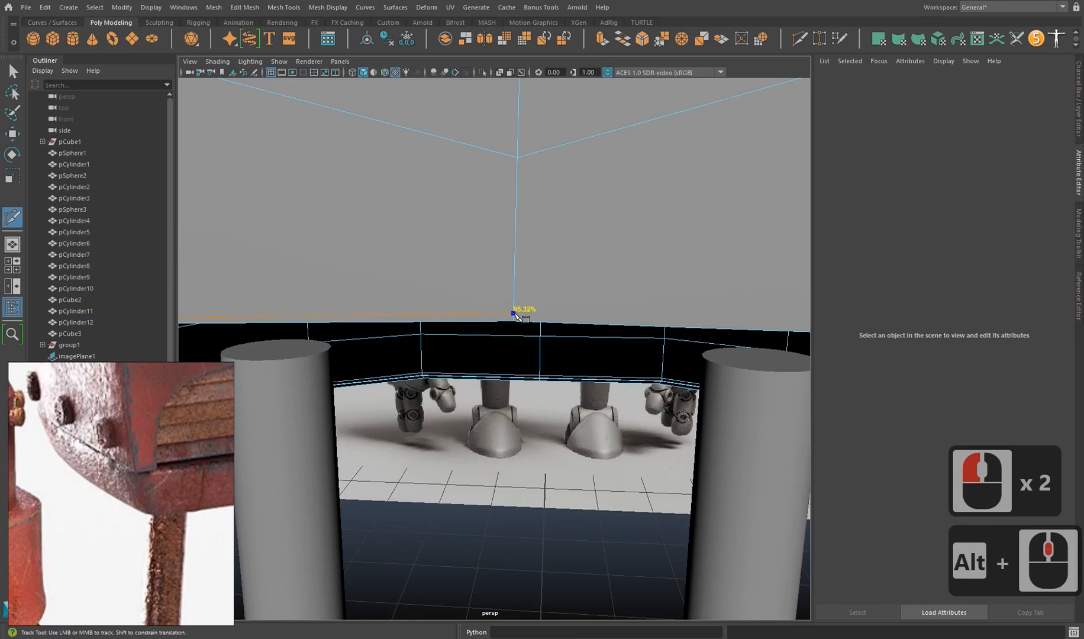
{"action": "left_click", "coordinate": [514, 314]}
Continue the support cut along the opening's upper rim to the right corner, follow the sloped edge down and complete it.
{"action": "scroll", "coordinate": [514, 313], "scroll_direction": "down", "scroll_amount": 3}
{"action": "middle_click_drag", "start_coordinate": [513, 314], "coordinate": [641, 237], "text": "alt"}
{"action": "scroll", "coordinate": [641, 237], "scroll_direction": "up", "scroll_amount": 3}
{"action": "scroll", "coordinate": [665, 339], "scroll_direction": "up", "scroll_amount": 1}
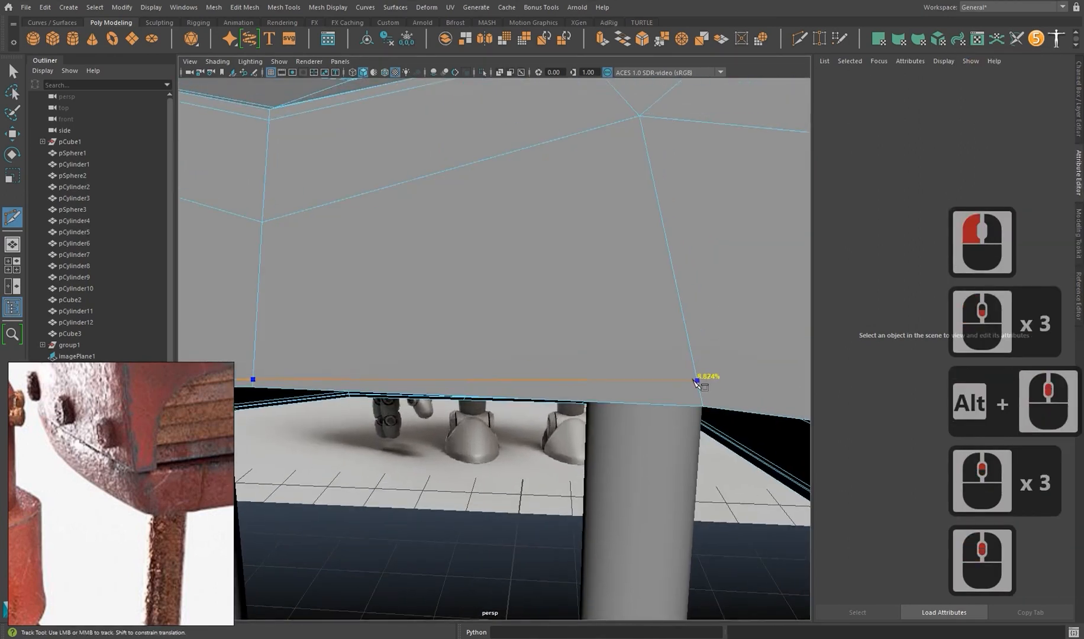
{"action": "left_click", "coordinate": [695, 400]}
{"action": "middle_click_drag", "start_coordinate": [694, 400], "coordinate": [500, 349], "text": "alt"}
{"action": "left_click", "coordinate": [498, 317]}
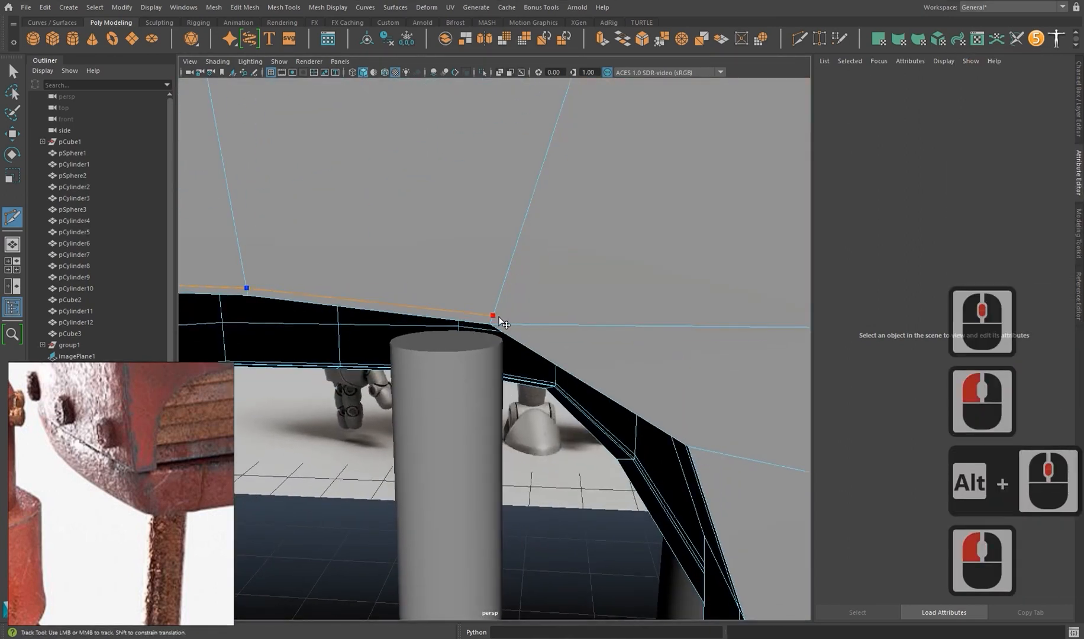
{"action": "left_click", "coordinate": [506, 324]}
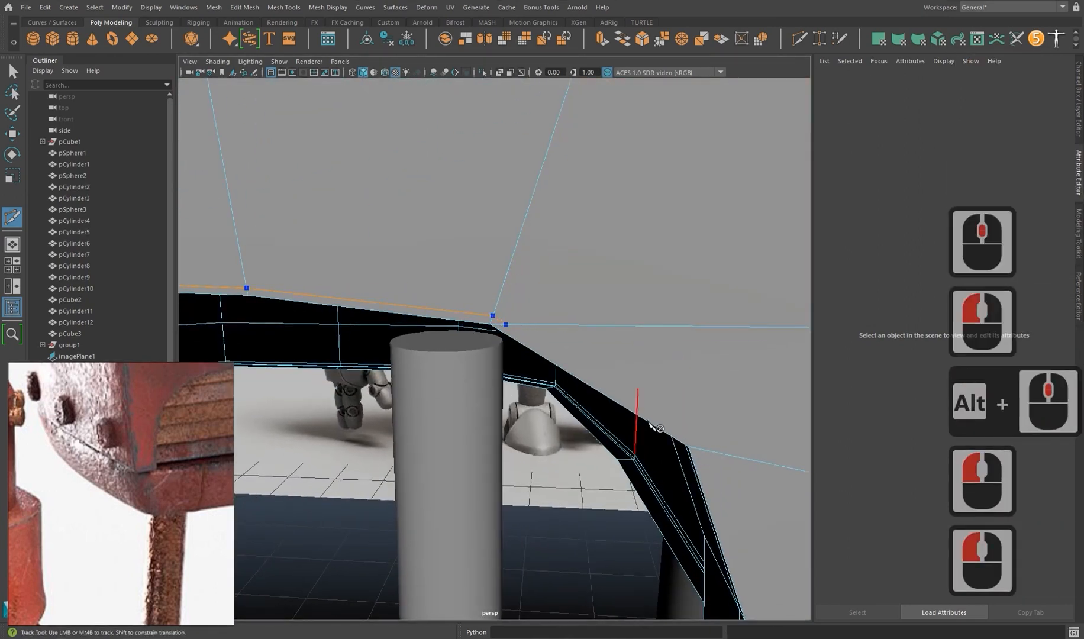
{"action": "left_click", "coordinate": [708, 452]}
{"action": "right_click", "coordinate": [701, 452]}
Cut a support edge along the left side of the vent opening from its lower end up to the sloped corner.
{"action": "scroll", "coordinate": [687, 452], "scroll_direction": "down", "scroll_amount": 2}
{"action": "middle_click_drag", "start_coordinate": [687, 452], "coordinate": [739, 367], "text": "alt"}
{"action": "left_click_drag", "start_coordinate": [739, 367], "coordinate": [565, 337], "text": "alt"}
{"action": "scroll", "coordinate": [565, 338], "scroll_direction": "up", "scroll_amount": 2}
{"action": "middle_click_drag", "start_coordinate": [565, 337], "coordinate": [458, 438], "text": "alt"}
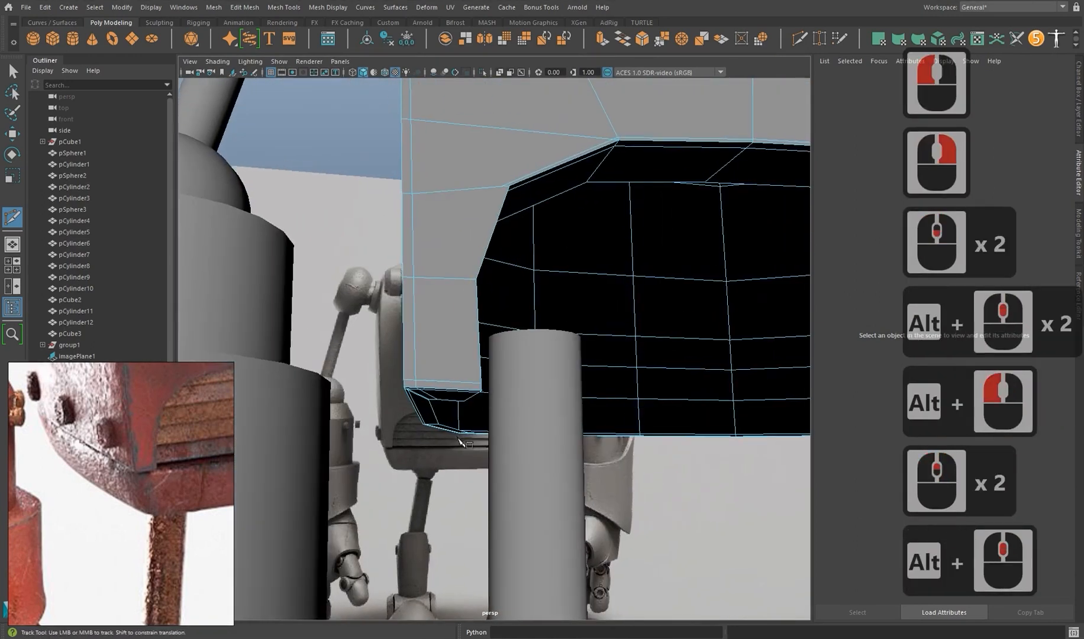
{"action": "left_click", "coordinate": [475, 391], "text": "ctrl"}
{"action": "scroll", "coordinate": [484, 361], "scroll_direction": "up", "scroll_amount": 2}
{"action": "middle_click_drag", "start_coordinate": [493, 333], "coordinate": [499, 397], "text": "alt"}
{"action": "scroll", "coordinate": [499, 397], "scroll_direction": "down", "scroll_amount": 1}
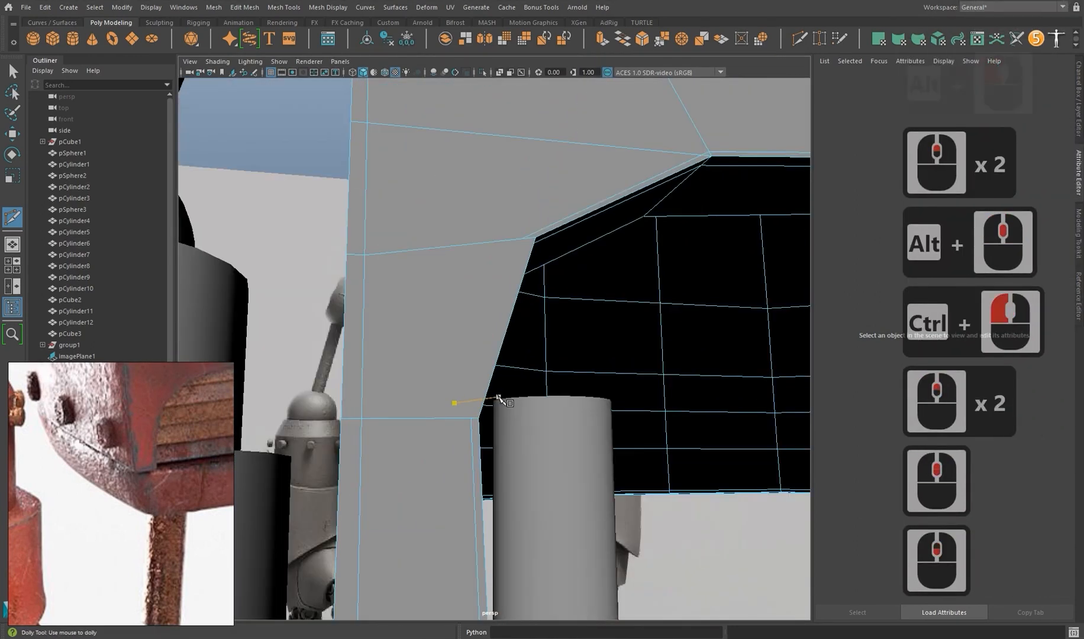
{"action": "left_click", "coordinate": [472, 418]}
{"action": "left_click", "coordinate": [522, 238]}
{"action": "right_click", "coordinate": [537, 254]}
Cut a matching support edge up the right side of the vent opening, connecting it to the sloped corner.
{"action": "scroll", "coordinate": [551, 271], "scroll_direction": "down", "scroll_amount": 2}
{"action": "middle_click_drag", "start_coordinate": [559, 273], "coordinate": [159, 300], "text": "alt"}
{"action": "scroll", "coordinate": [591, 302], "scroll_direction": "up", "scroll_amount": 2}
{"action": "middle_click_drag", "start_coordinate": [604, 303], "coordinate": [538, 321], "text": "alt"}
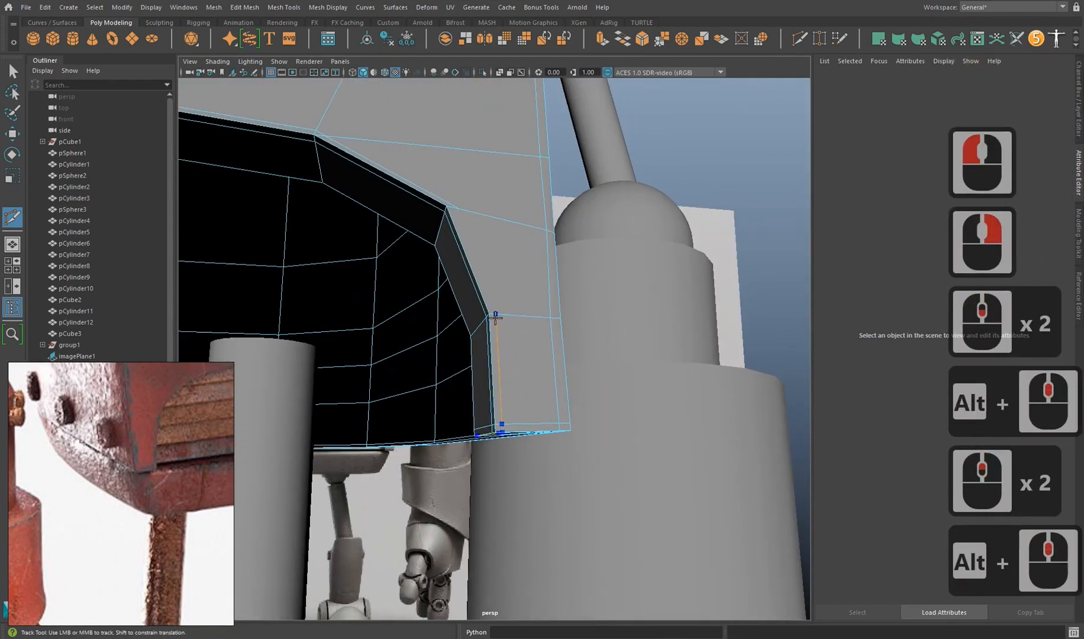
{"action": "left_click", "coordinate": [495, 318], "text": "ctrl"}
{"action": "scroll", "coordinate": [501, 355], "scroll_direction": "up", "scroll_amount": 1}
{"action": "middle_click_drag", "start_coordinate": [503, 370], "coordinate": [496, 391], "text": "alt"}
{"action": "left_click", "coordinate": [440, 219]}
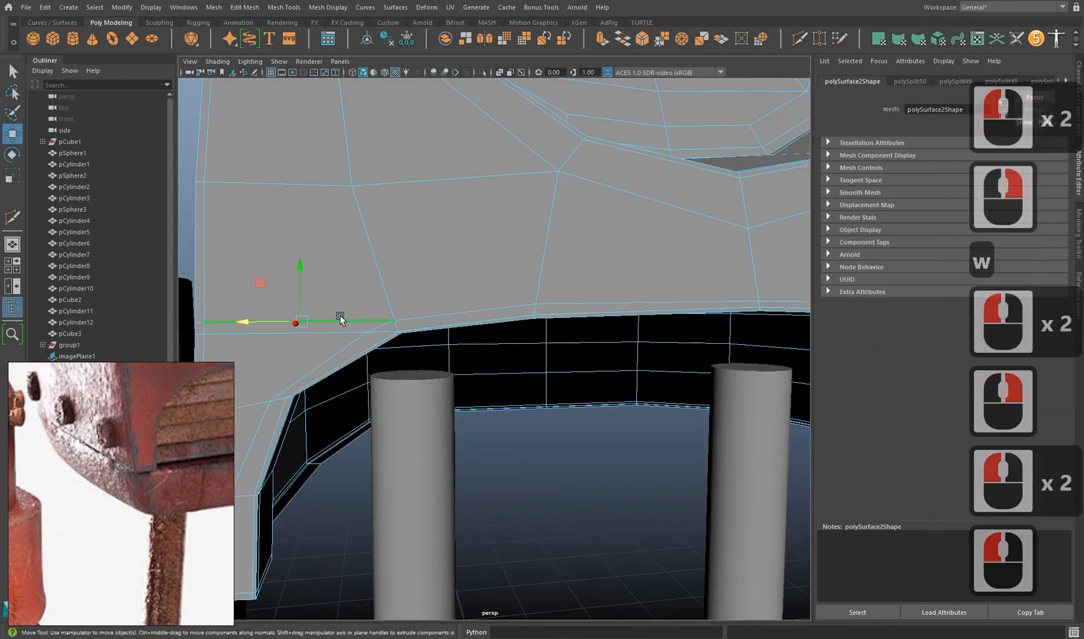
Delete the extra horizontal edge running from the vent opening's upper left corner to the body's side.
{"action": "key", "text": "ctrl+Delete"}
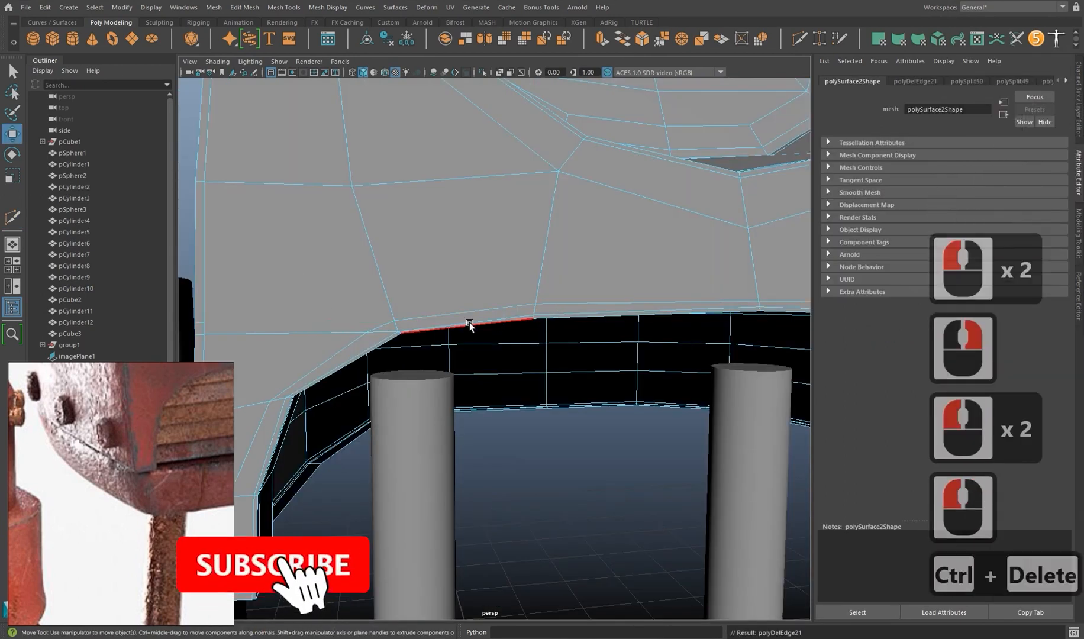